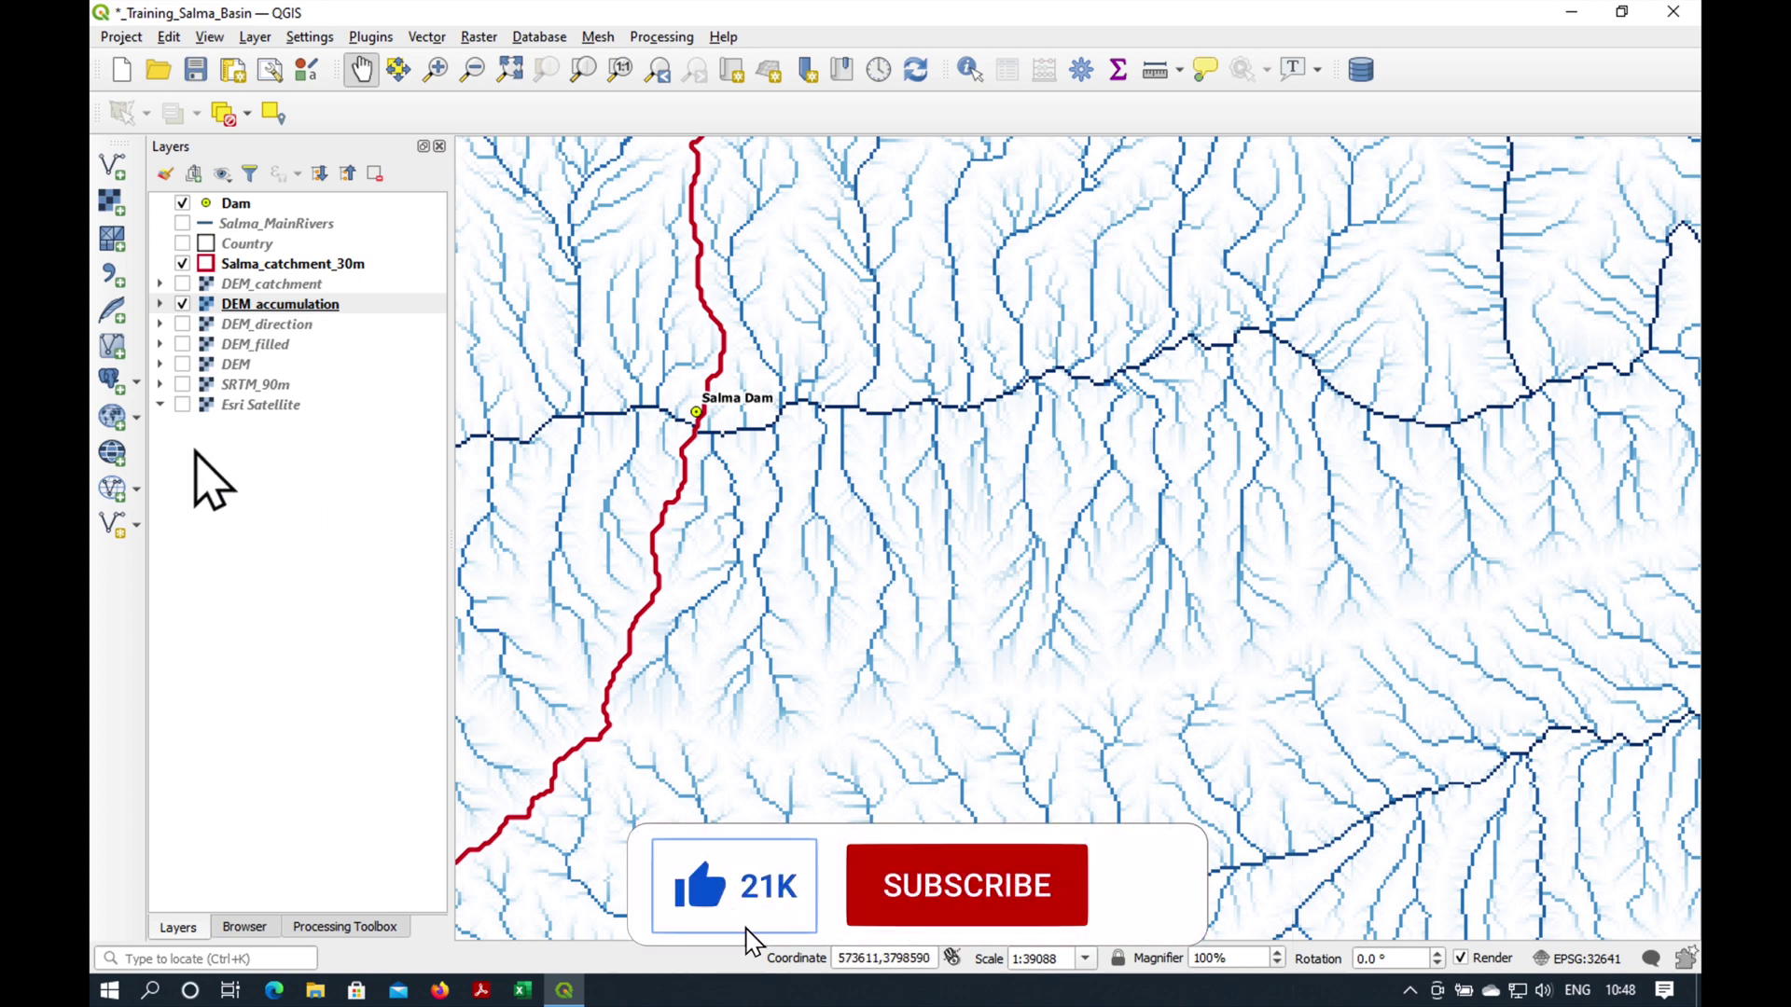
- Preview Esri Satellite imagery along the valley around Salma Dam, then switch it off
left_click(182, 404)
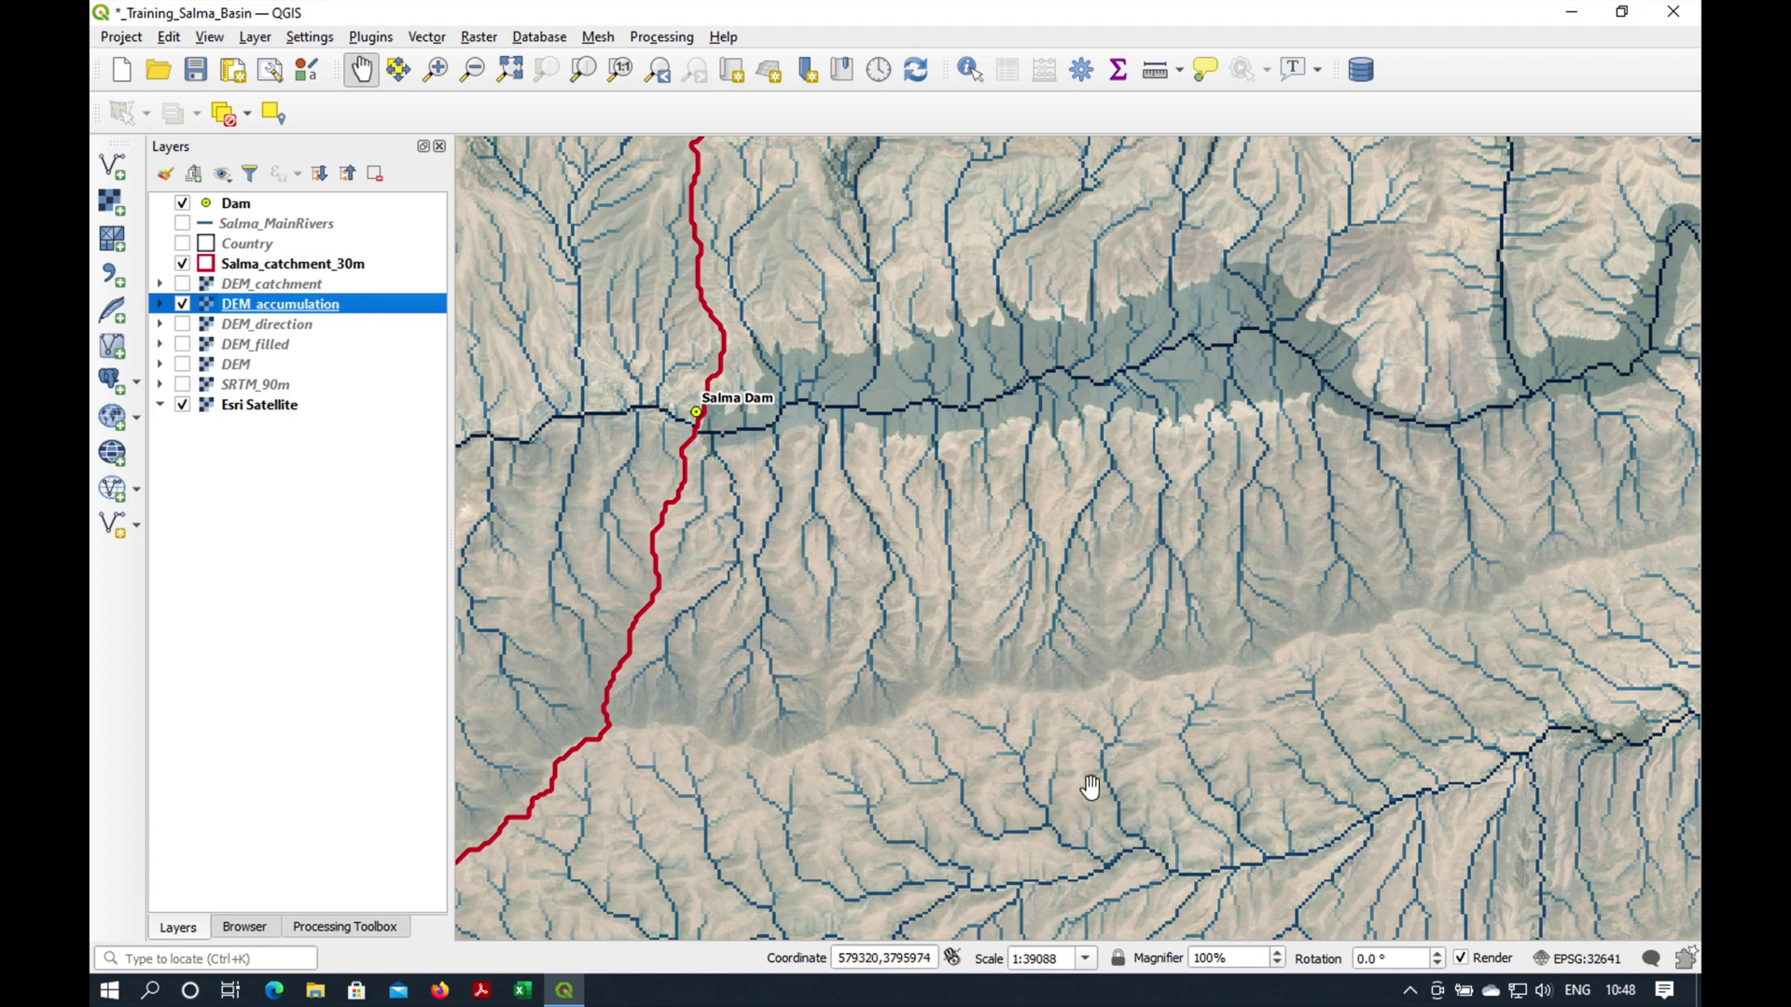
left_click_drag(1295, 806, 688, 831)
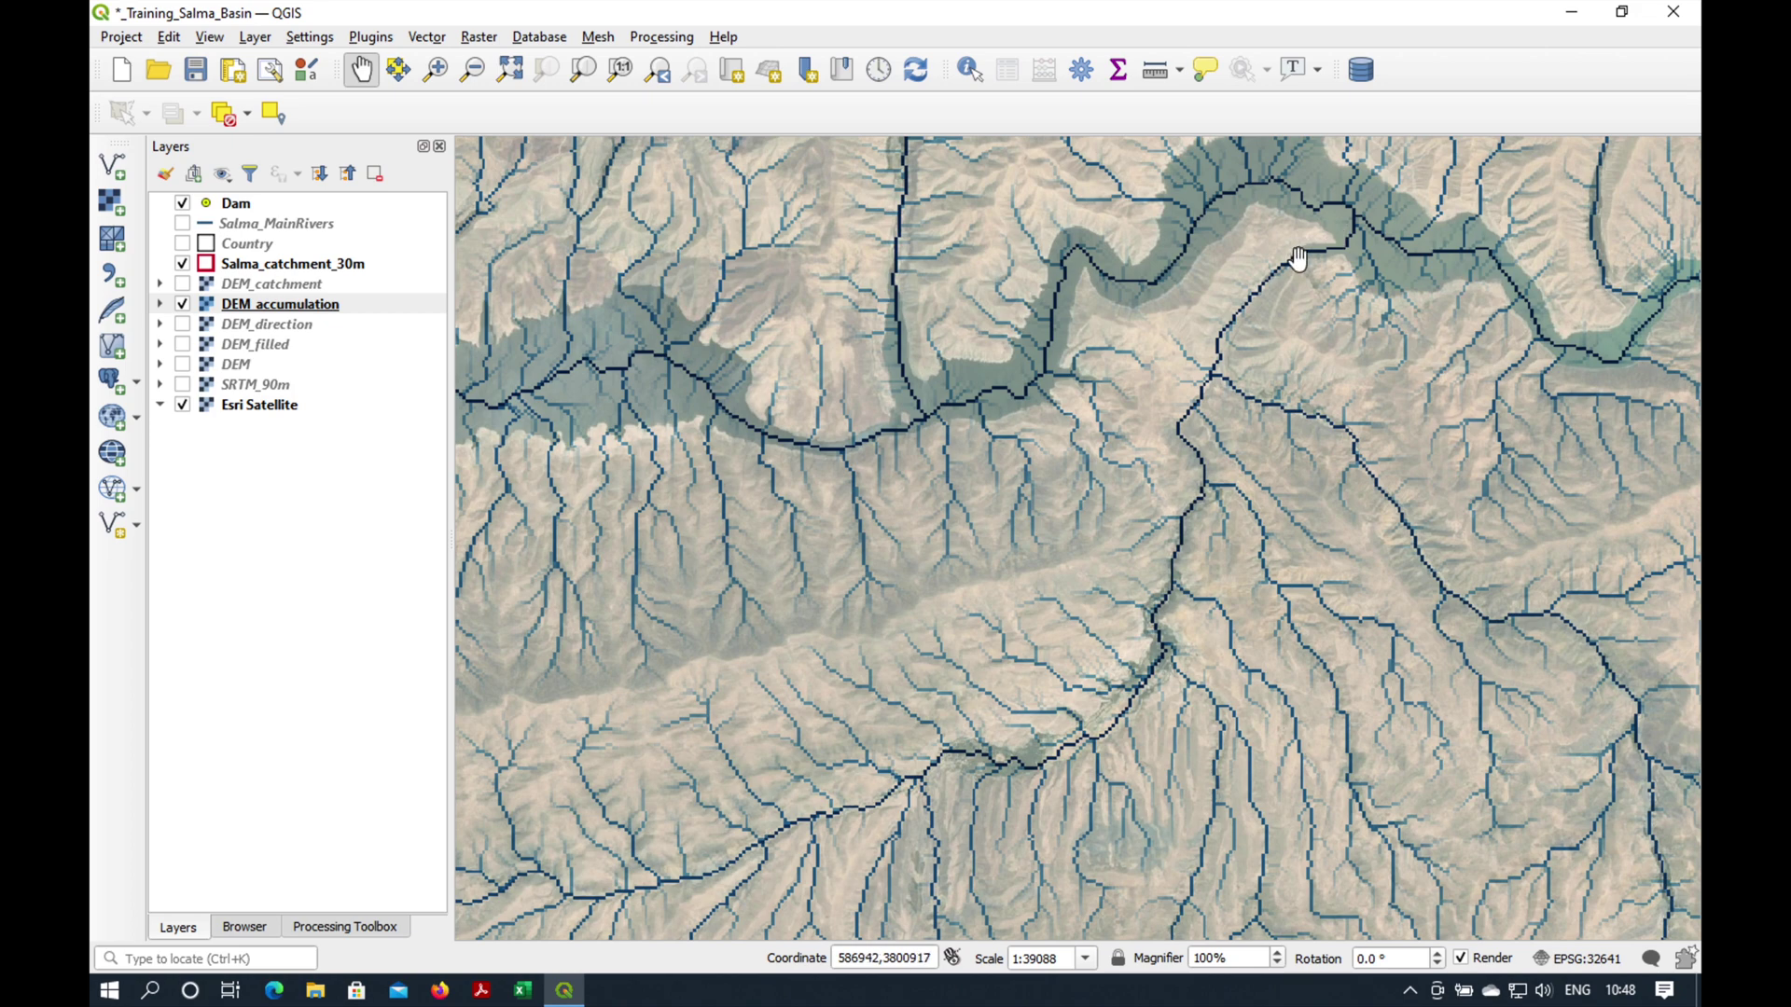
left_click_drag(940, 503, 1479, 488)
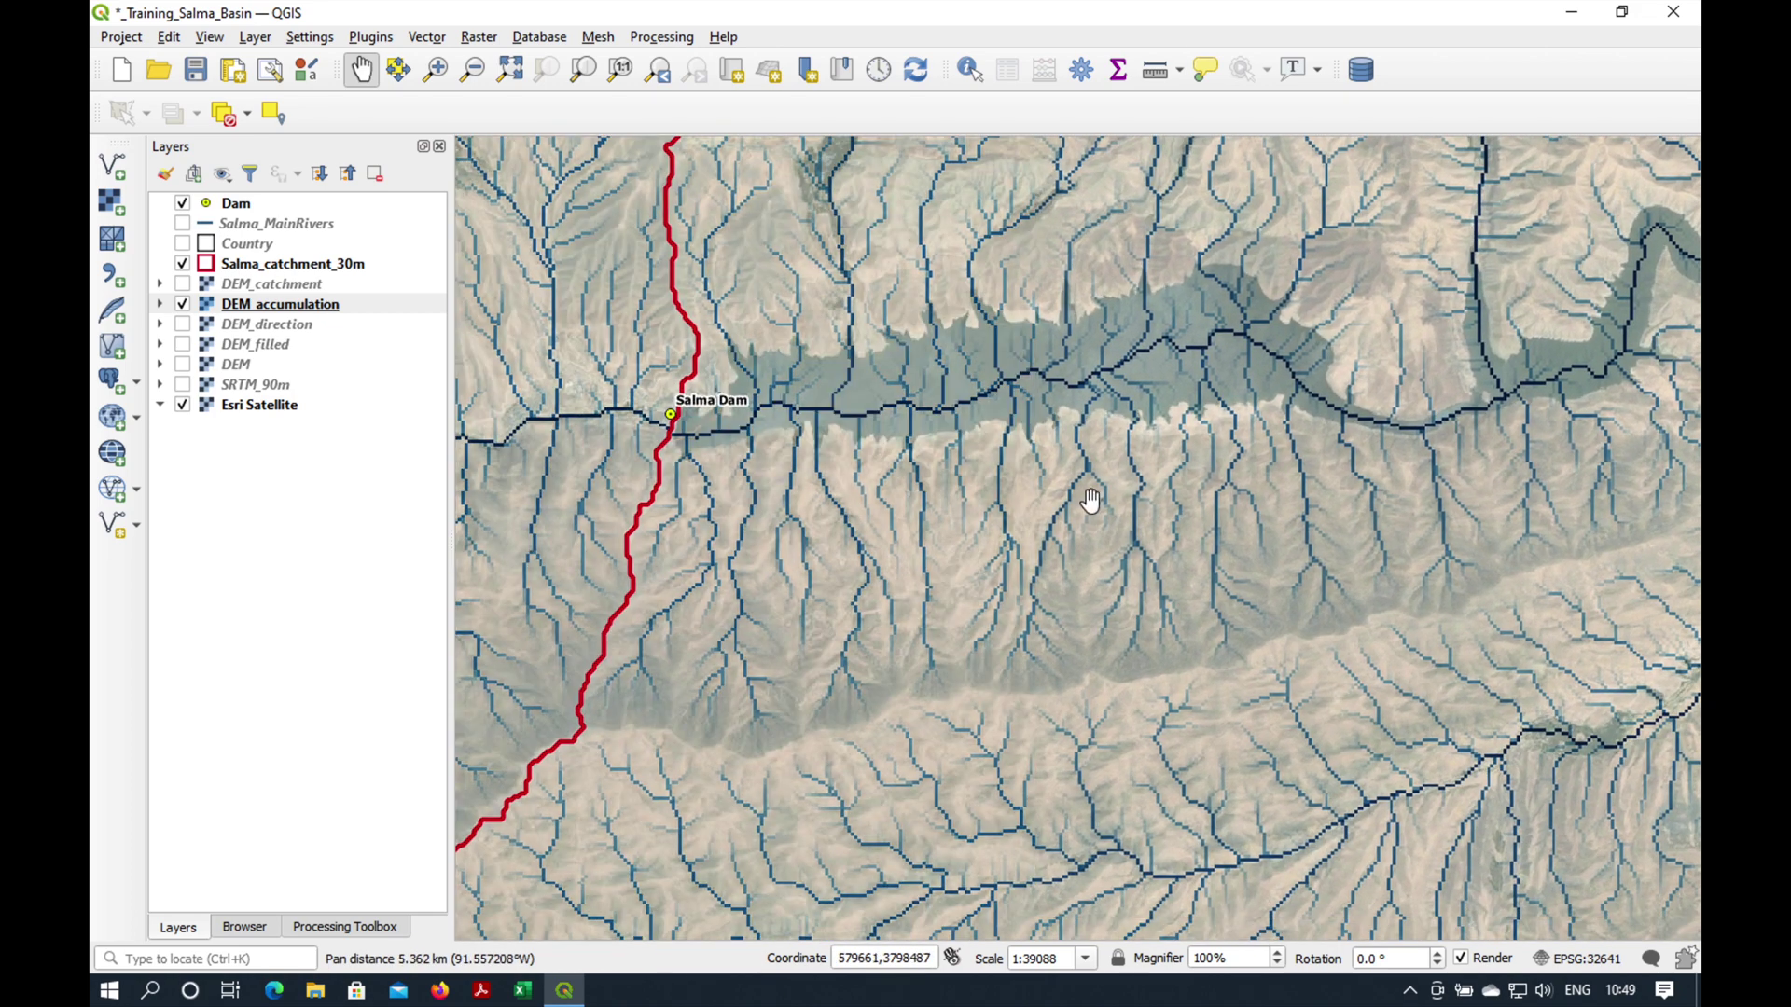
left_click_drag(948, 481, 985, 453)
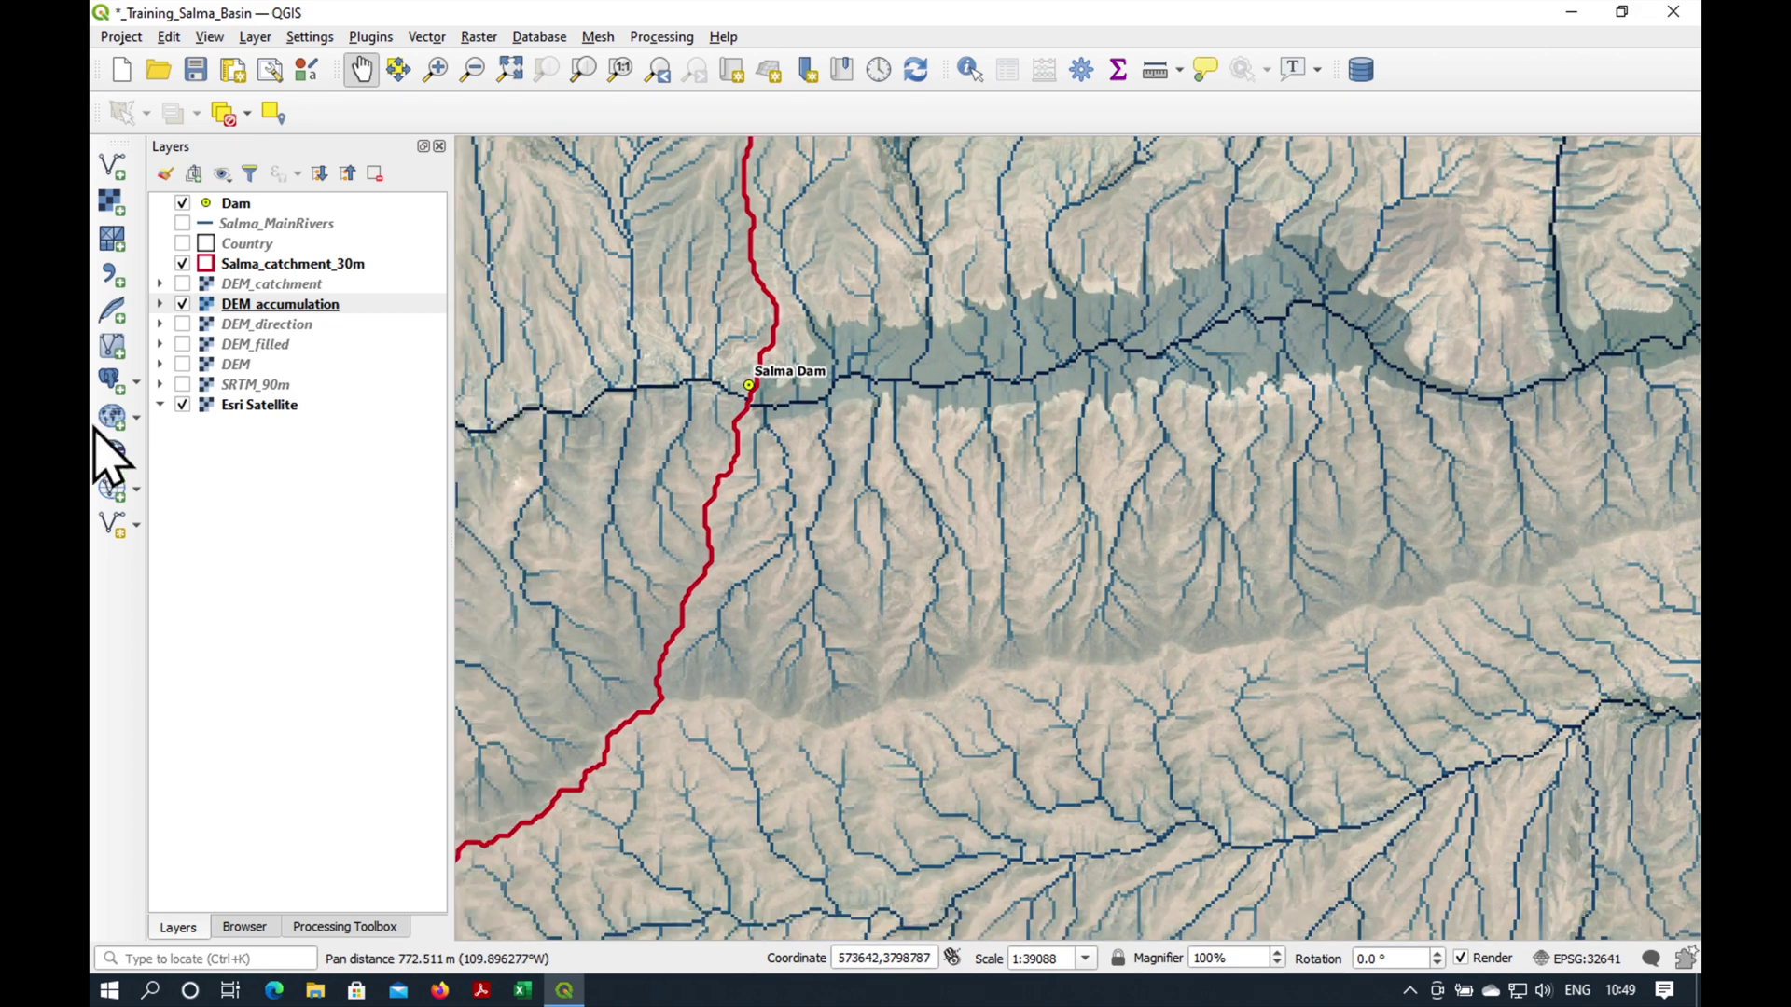
left_click(182, 405)
- Hide the Salma_catchment_30m boundary and zoom in on the streams below Salma Dam
left_click(182, 263)
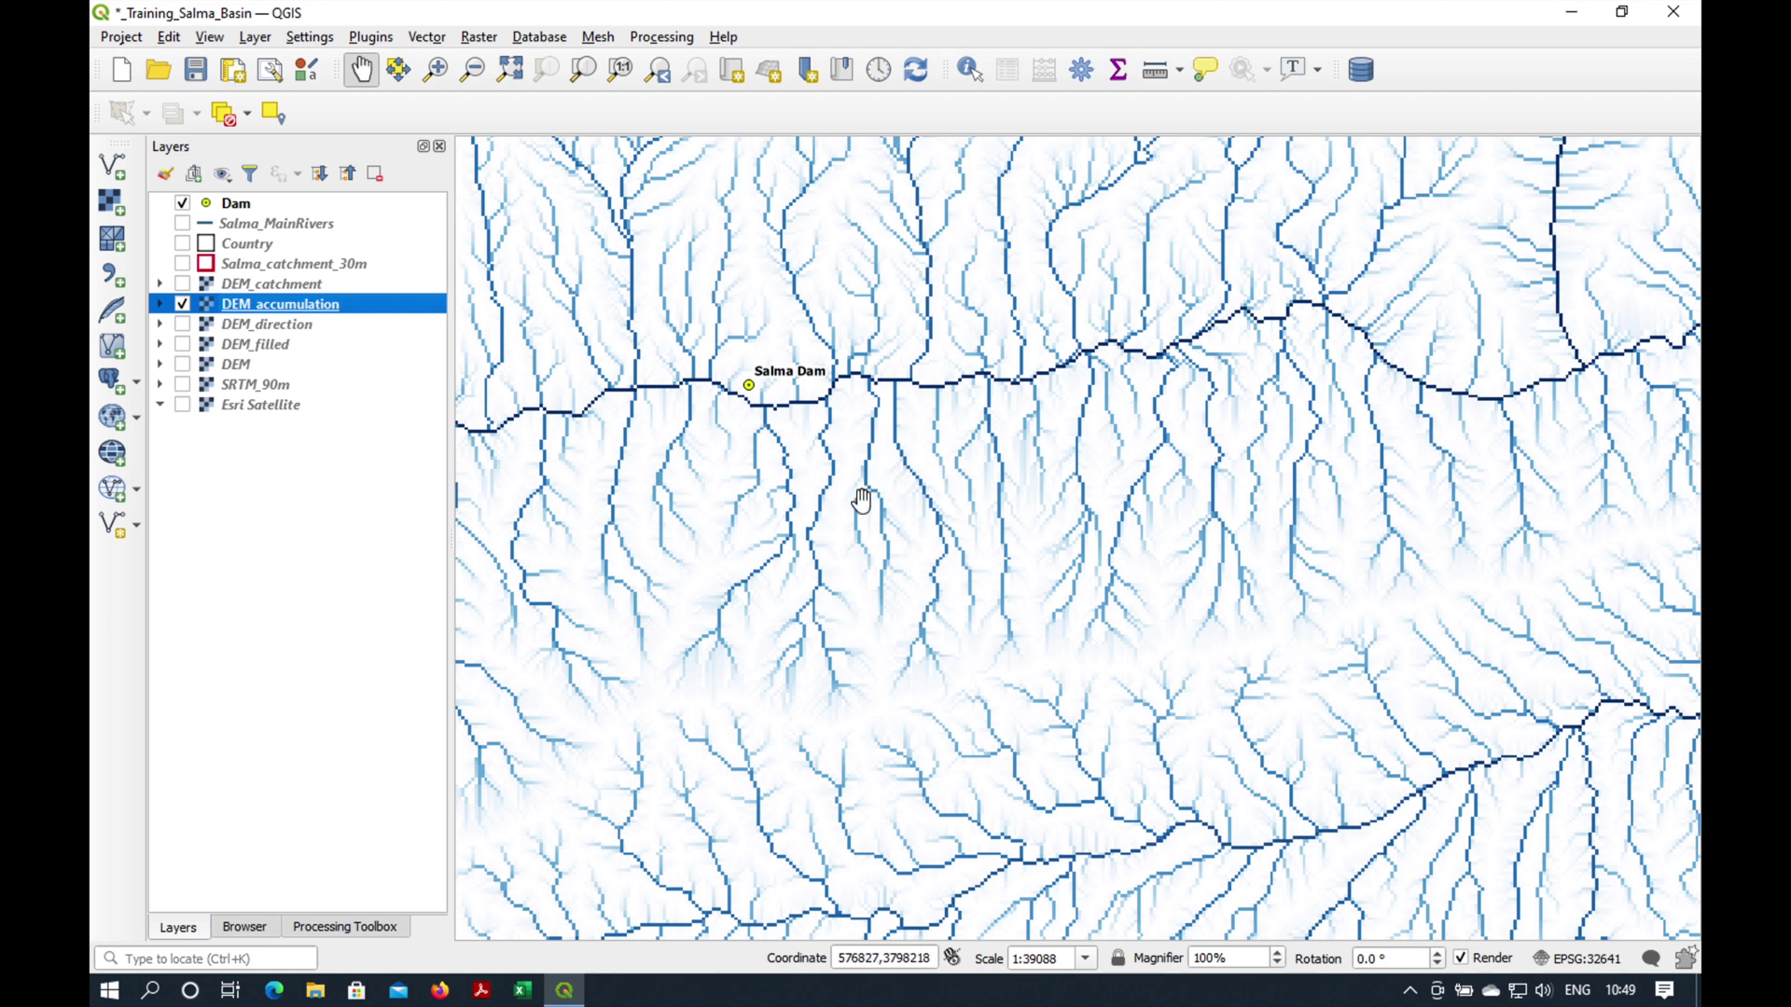
scroll(861, 501, "up", 1)
left_click_drag(852, 523, 928, 460)
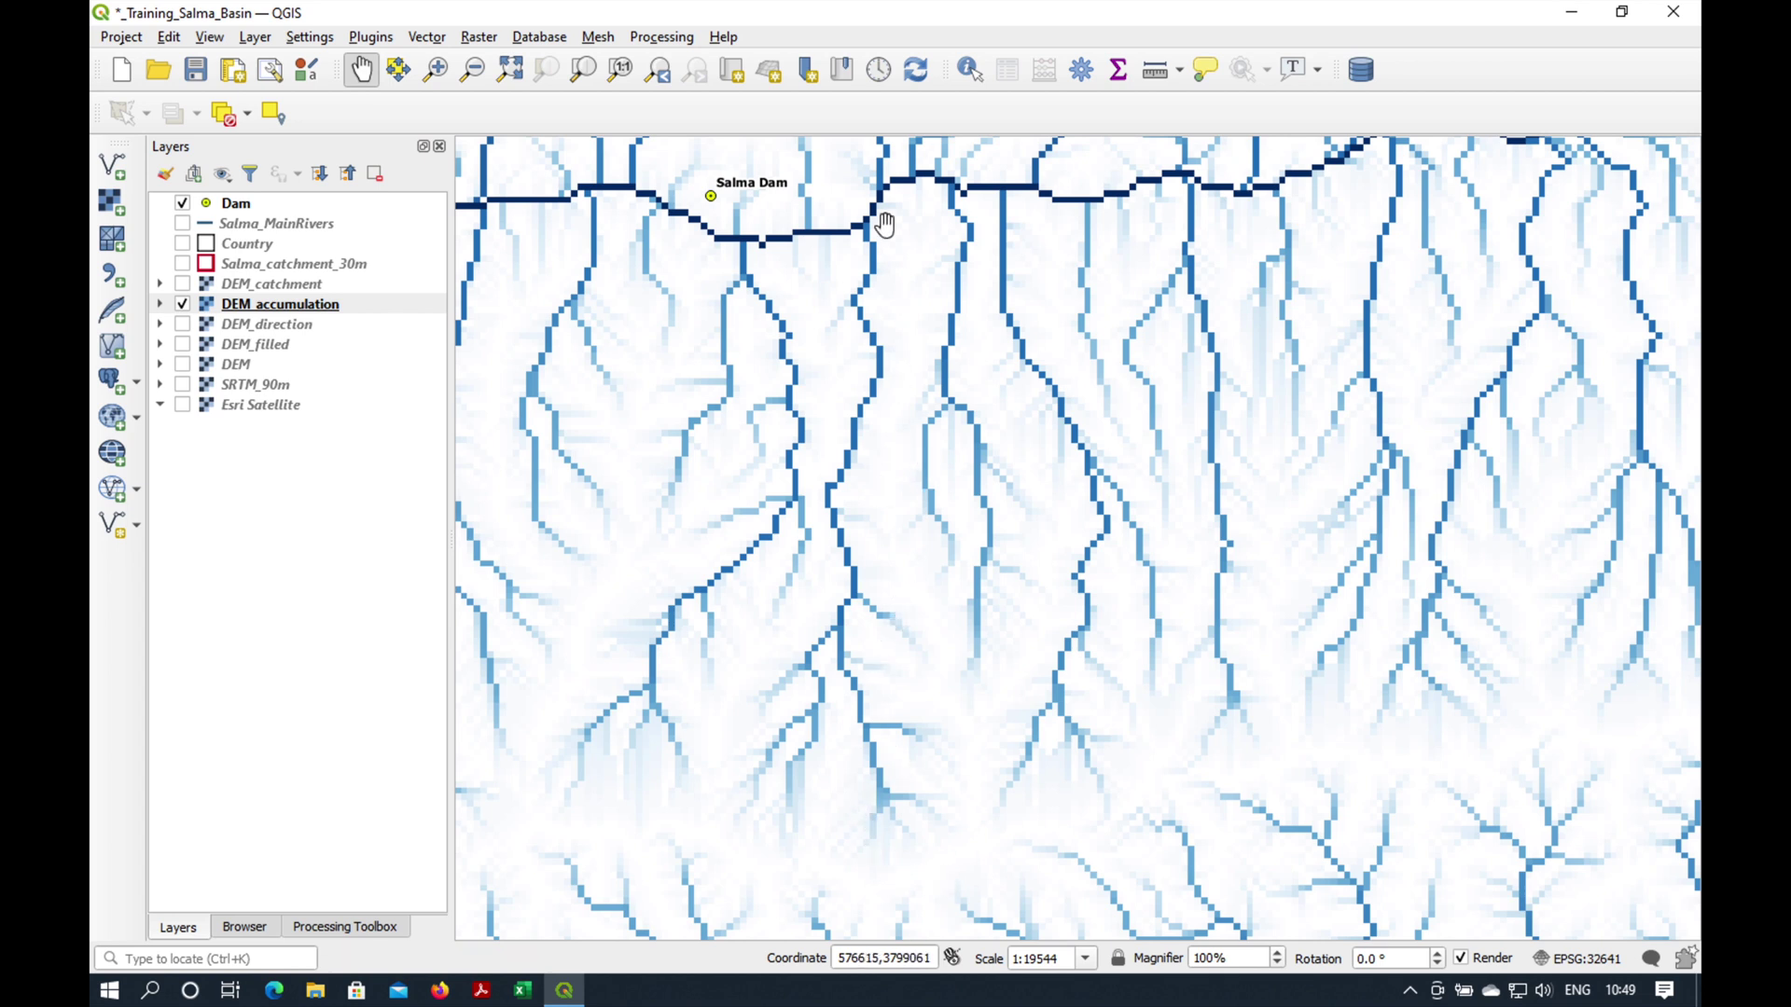
left_click(970, 69)
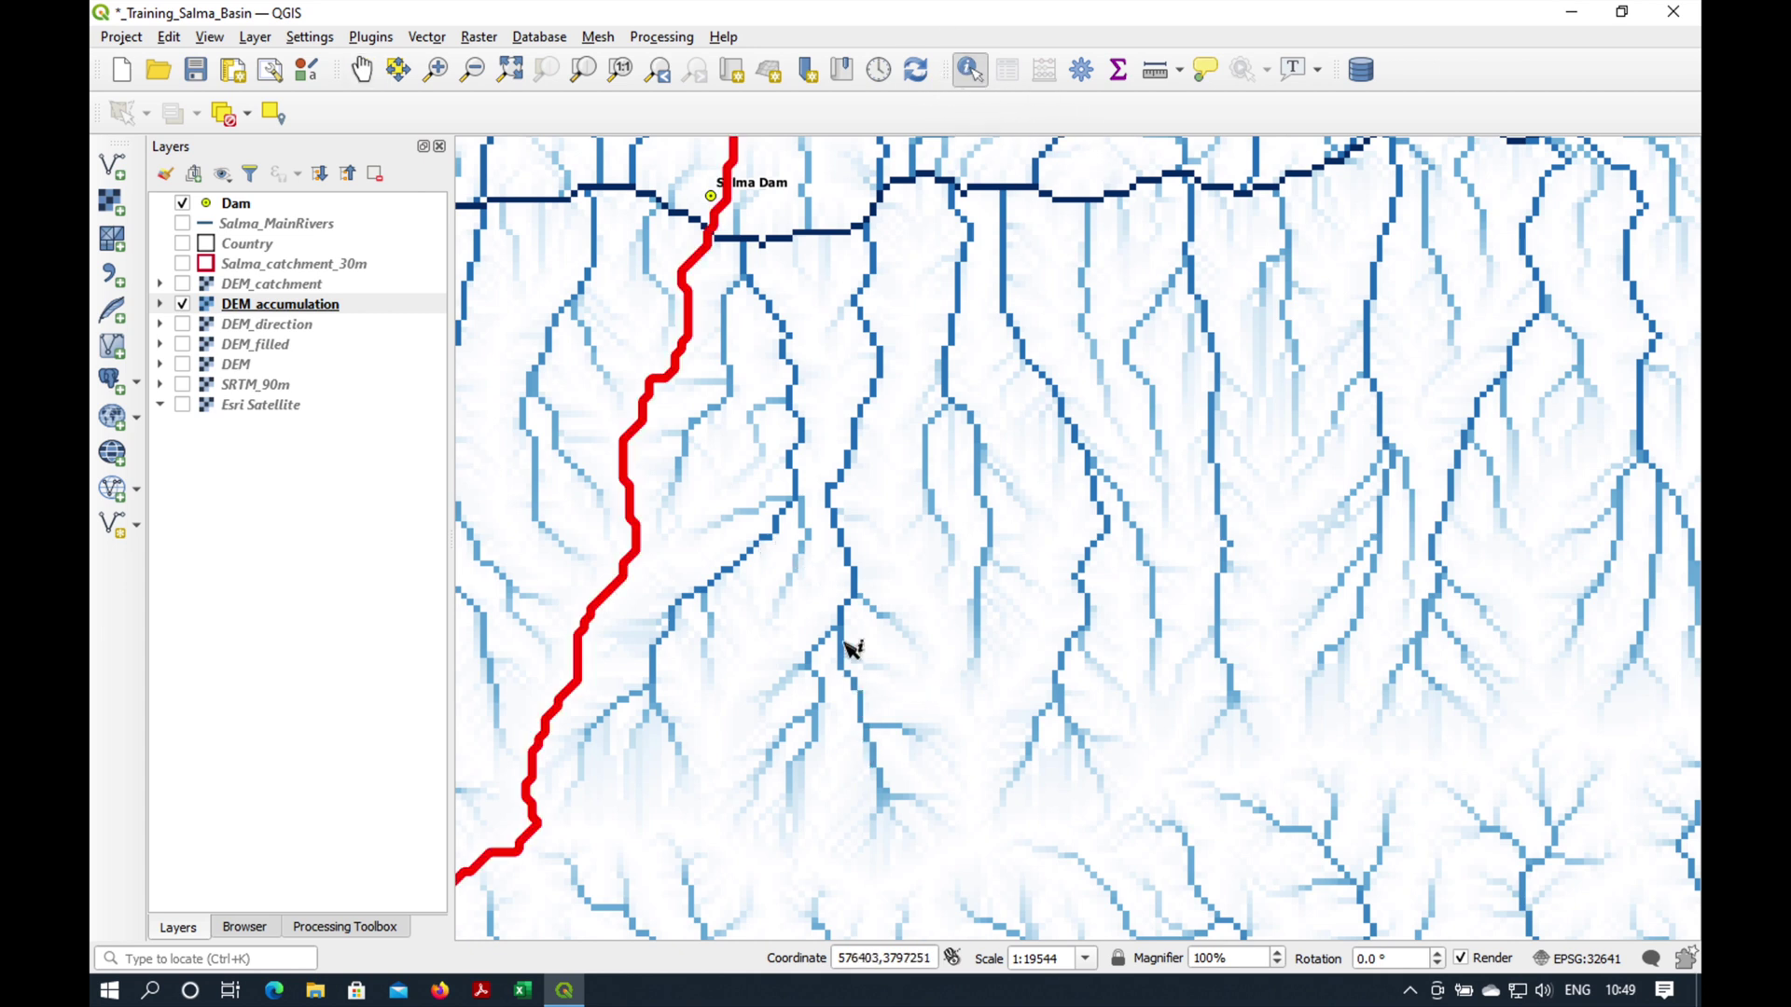
left_click(847, 670)
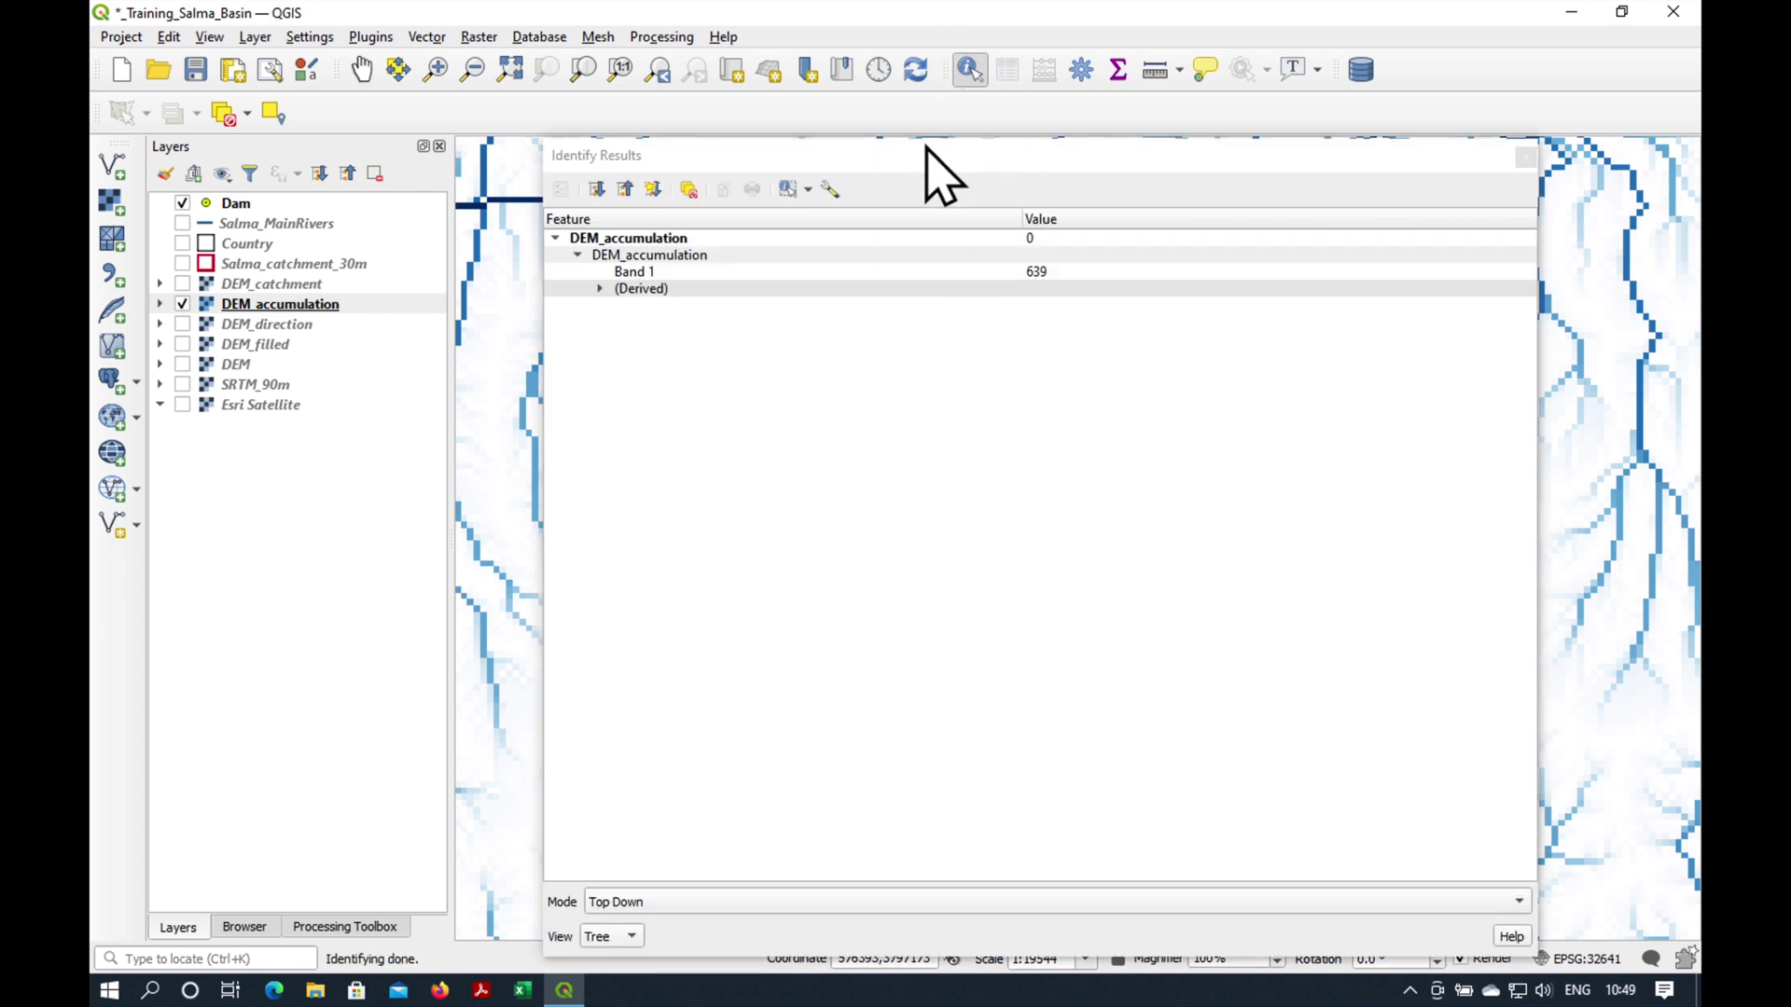
double_click(981, 149)
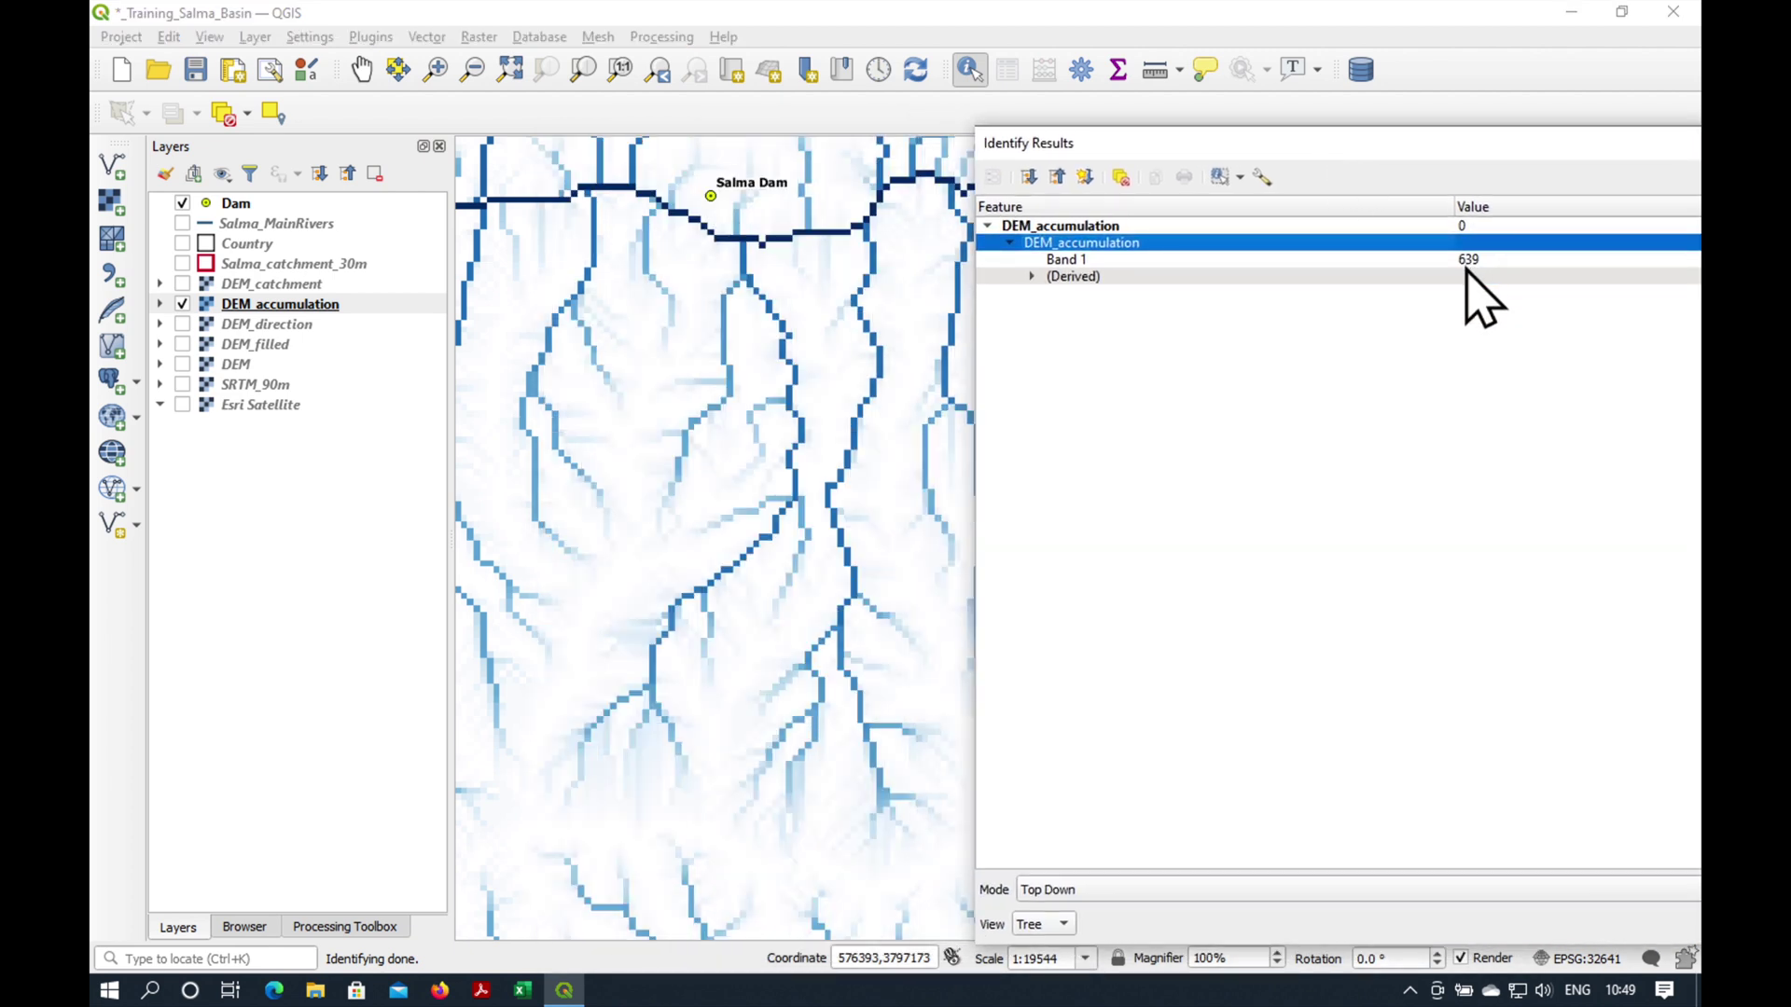
left_click(858, 586)
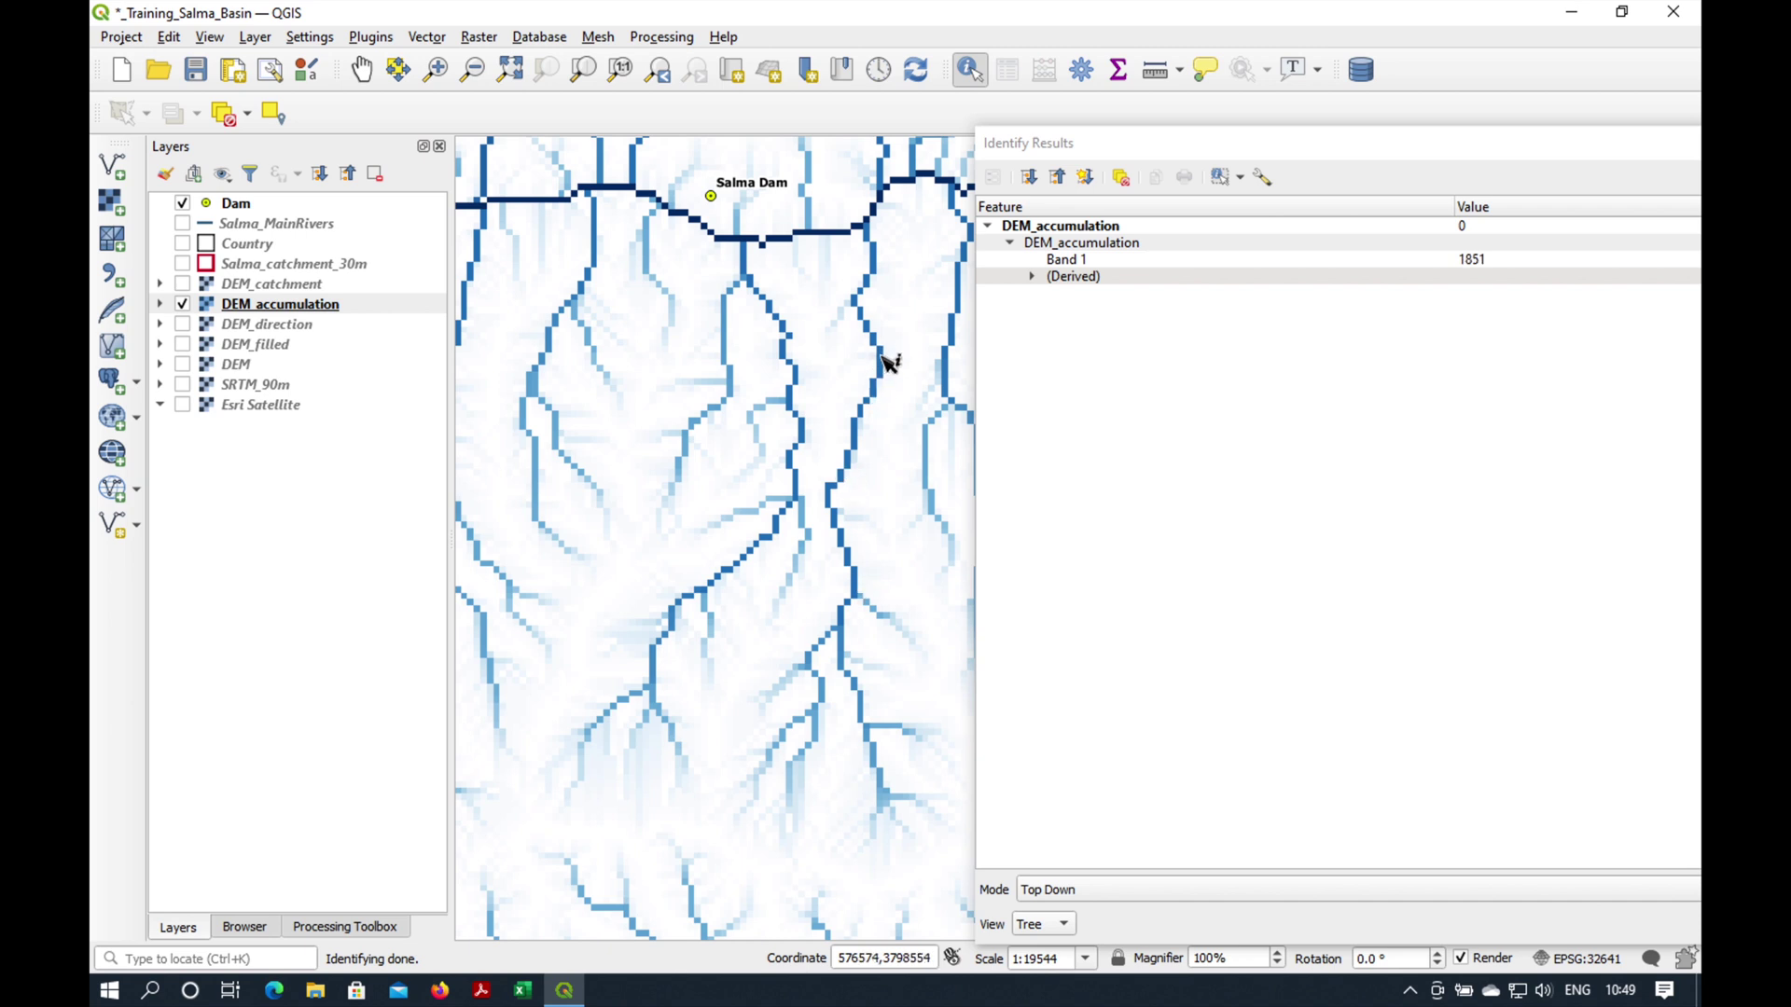
left_click(873, 257)
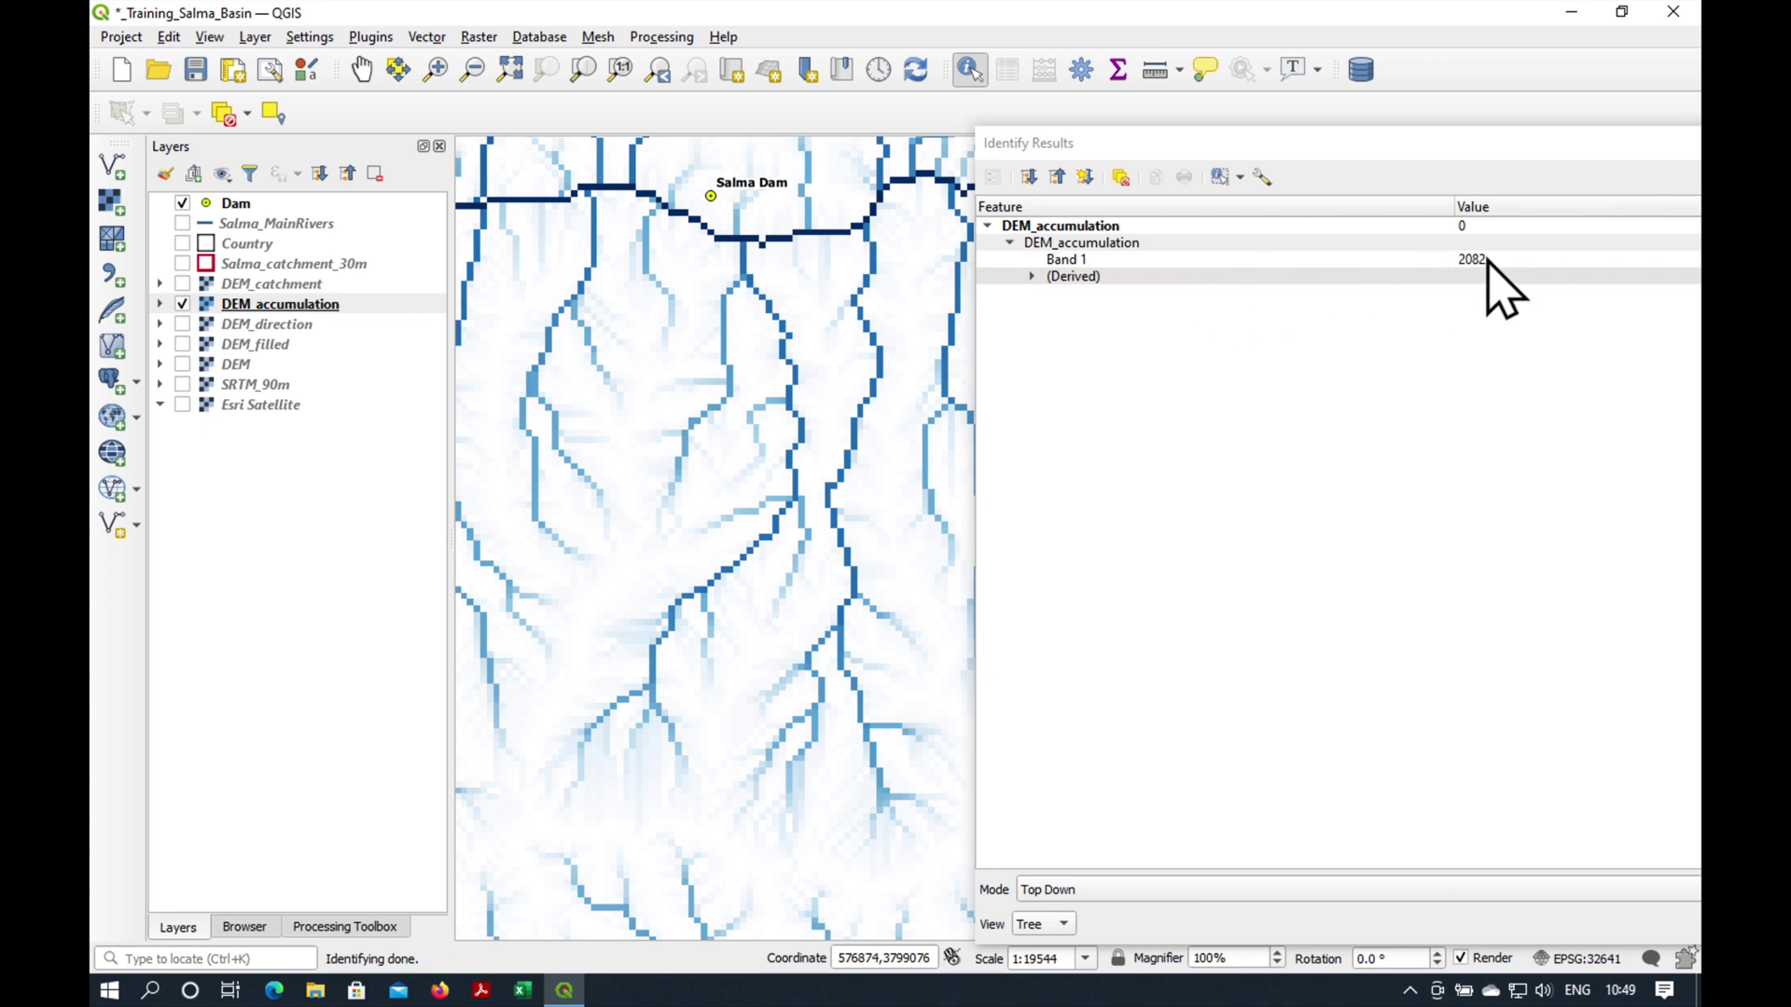
double_click(1343, 144)
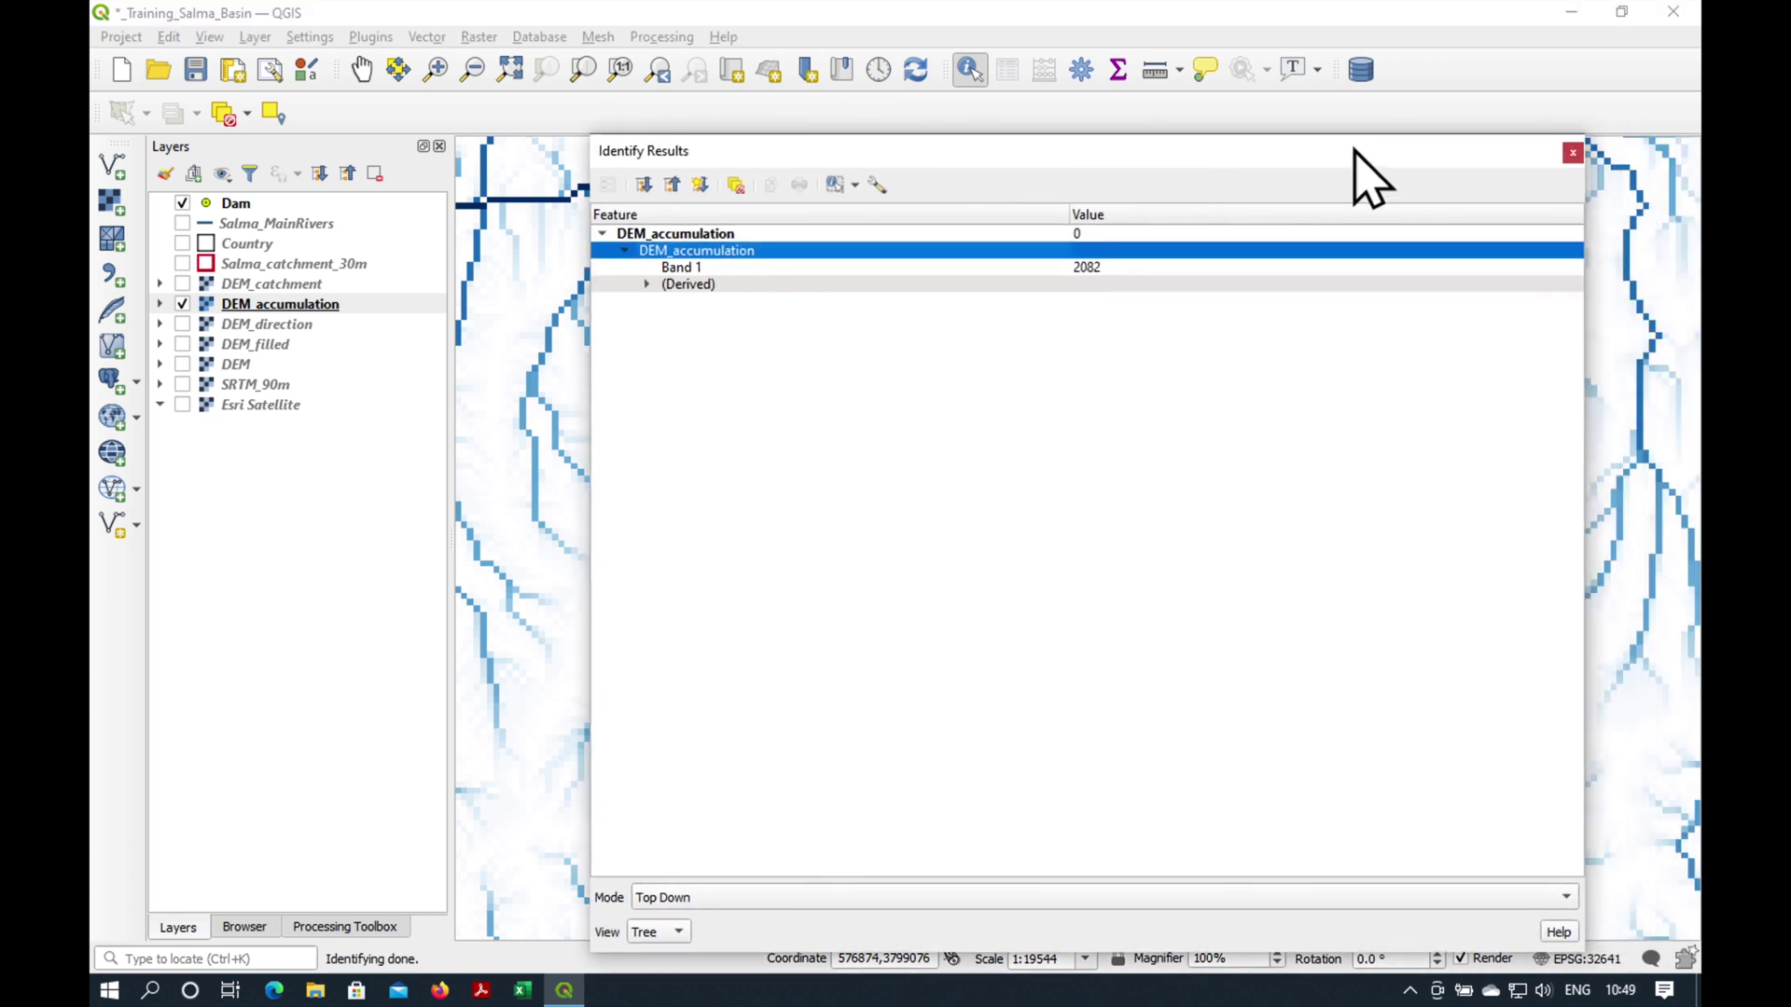
left_click(1572, 152)
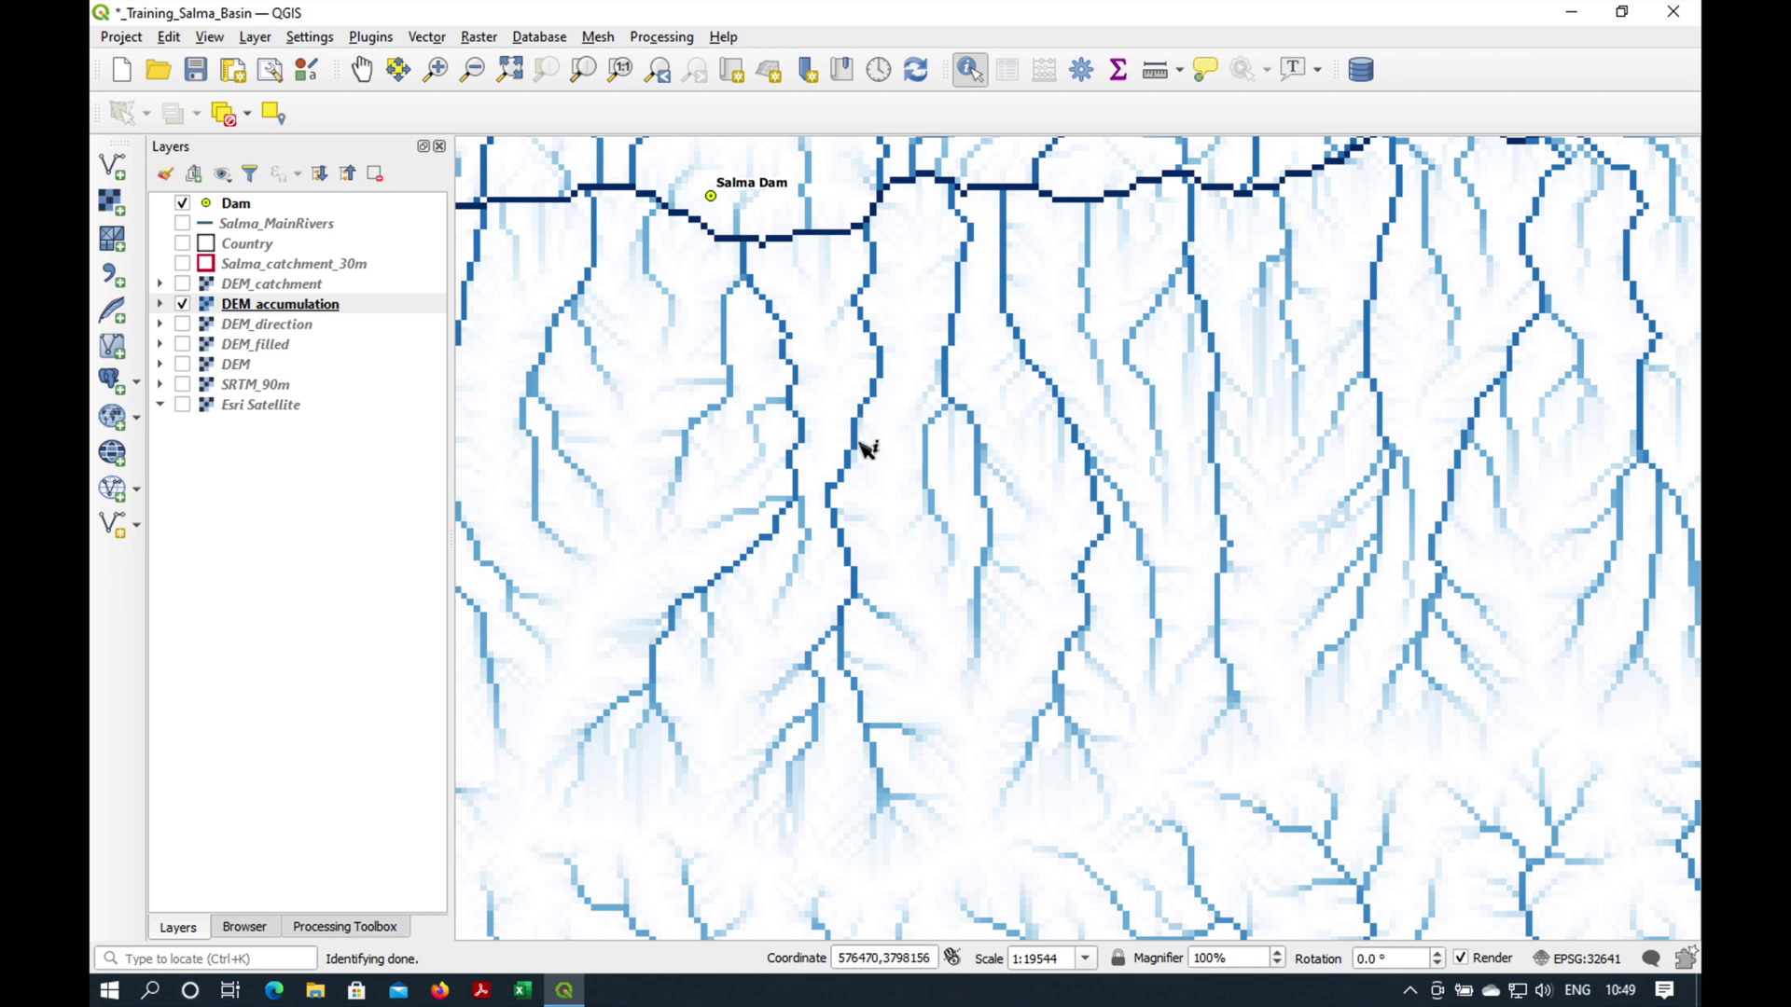
left_click(264, 308)
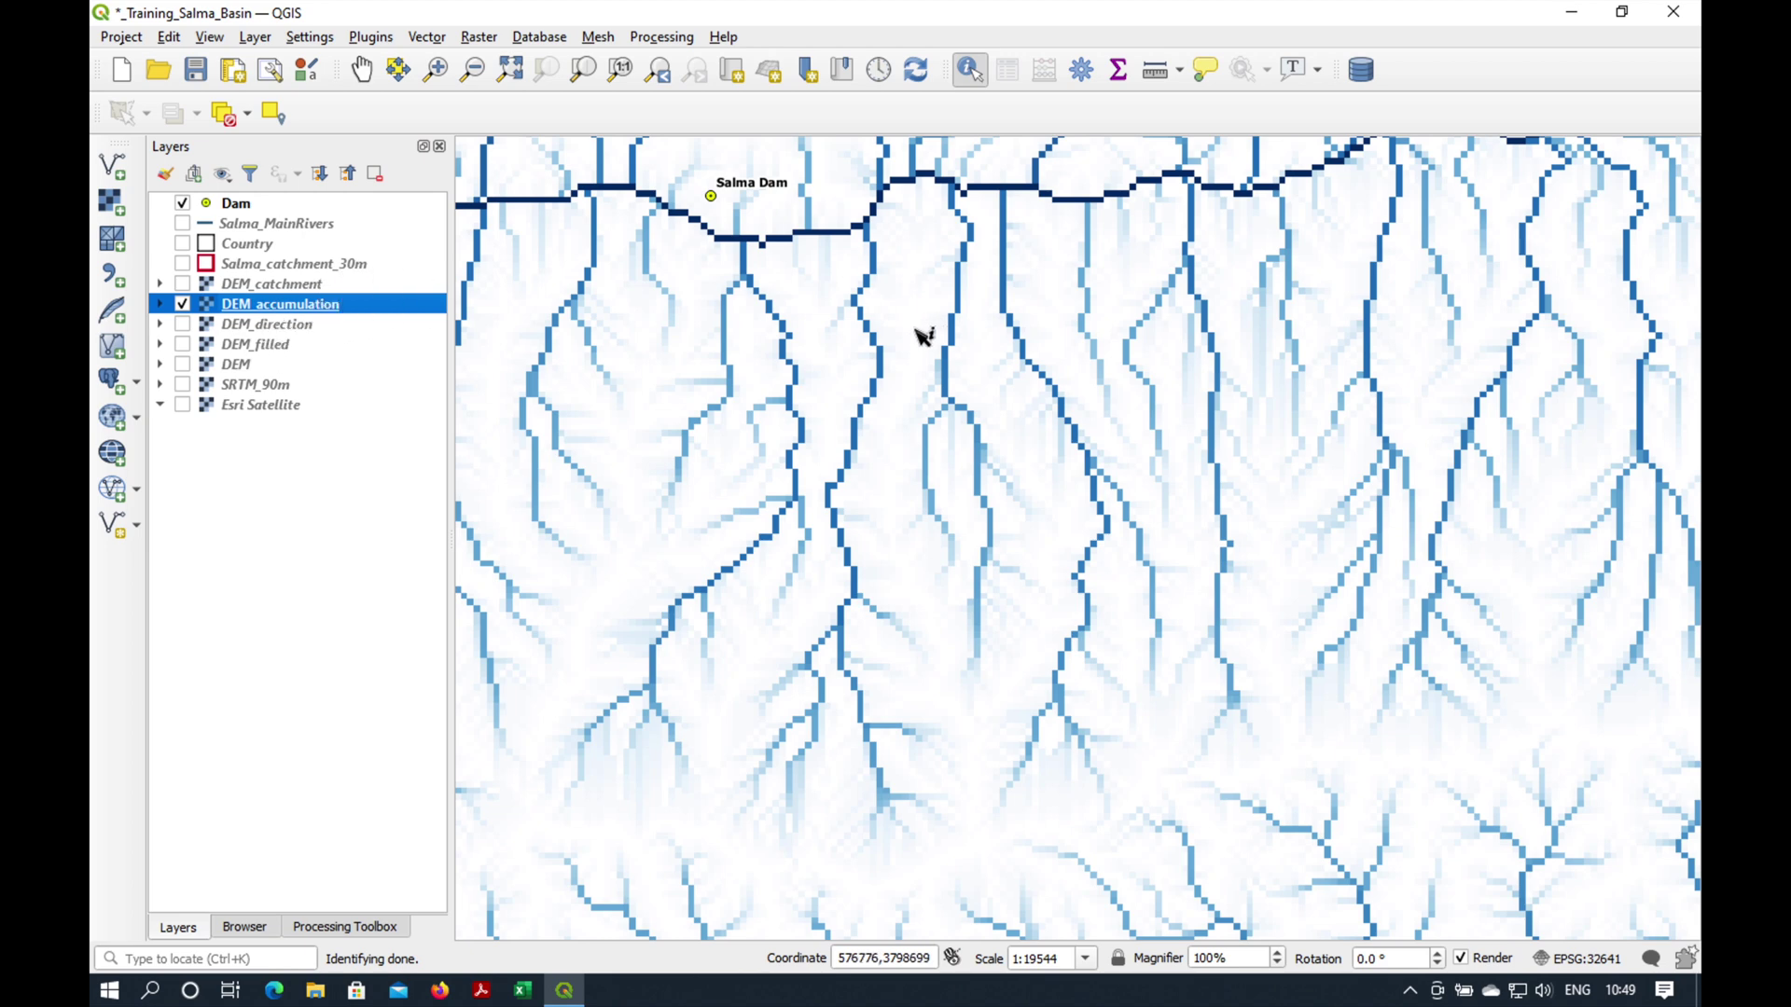
scroll(912, 331, "down", 1)
- Zoom out and pan with the Pan tool to centre the stream network around Salma Dam
scroll(912, 331, "down", 1)
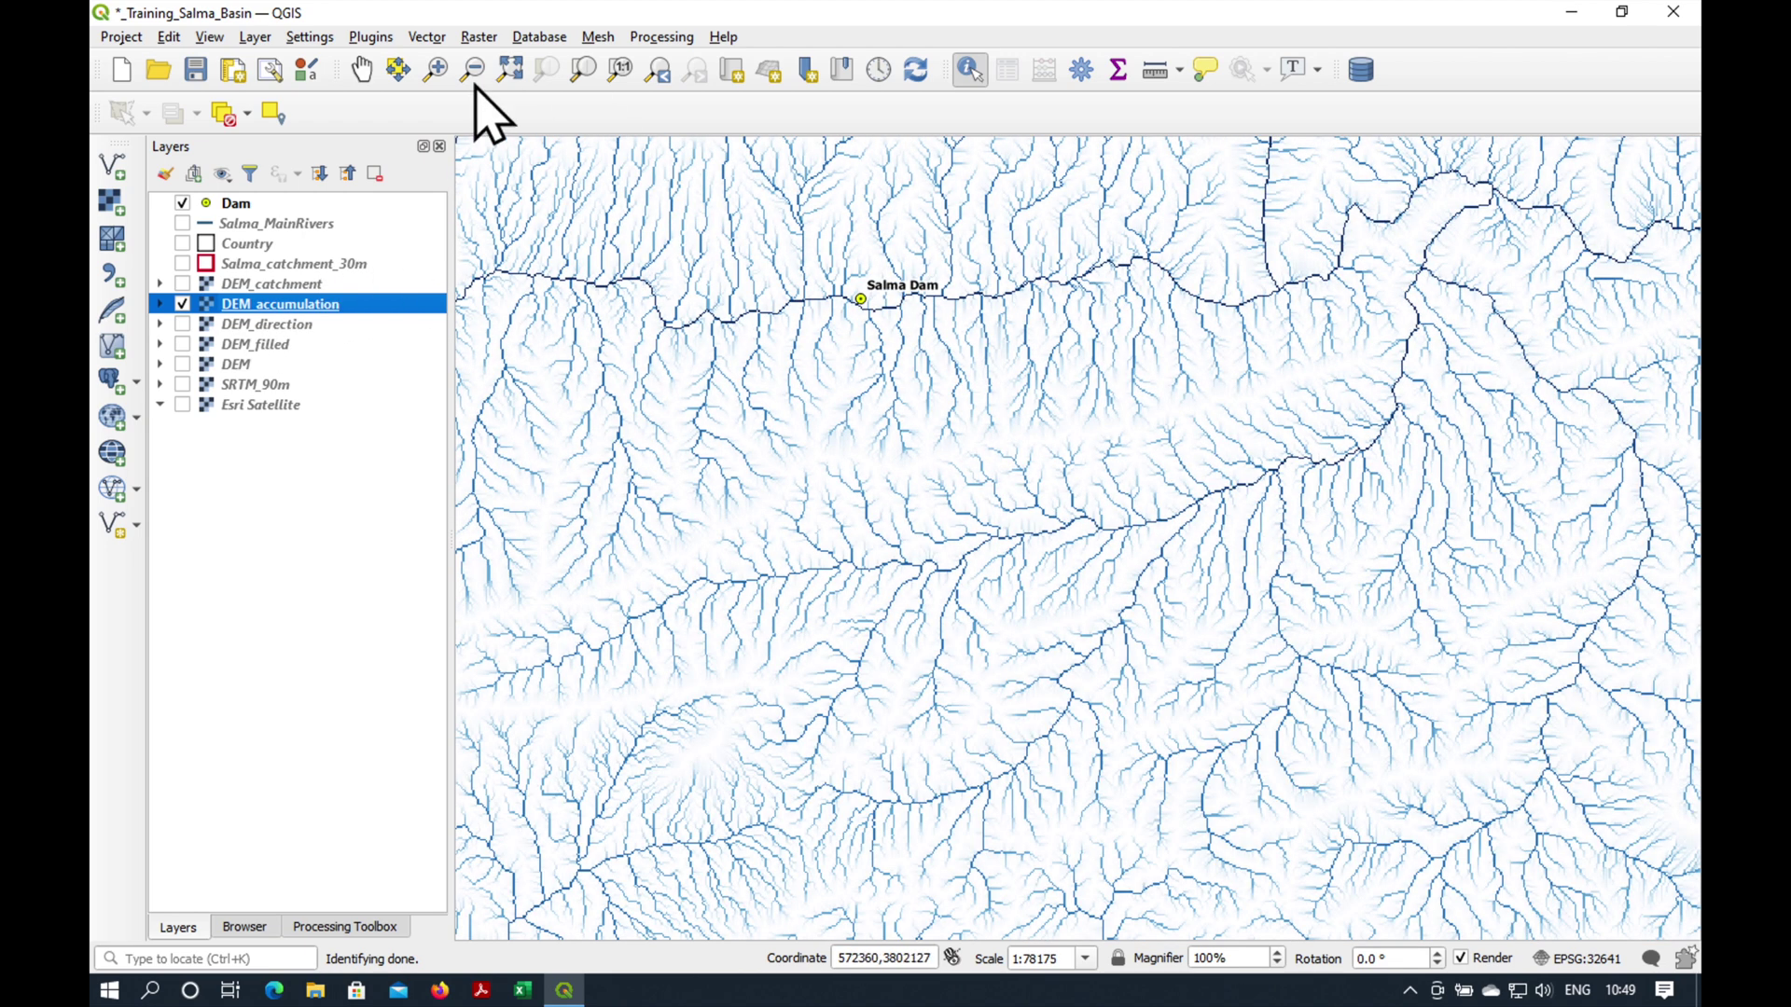
left_click(361, 69)
left_click_drag(858, 271, 711, 554)
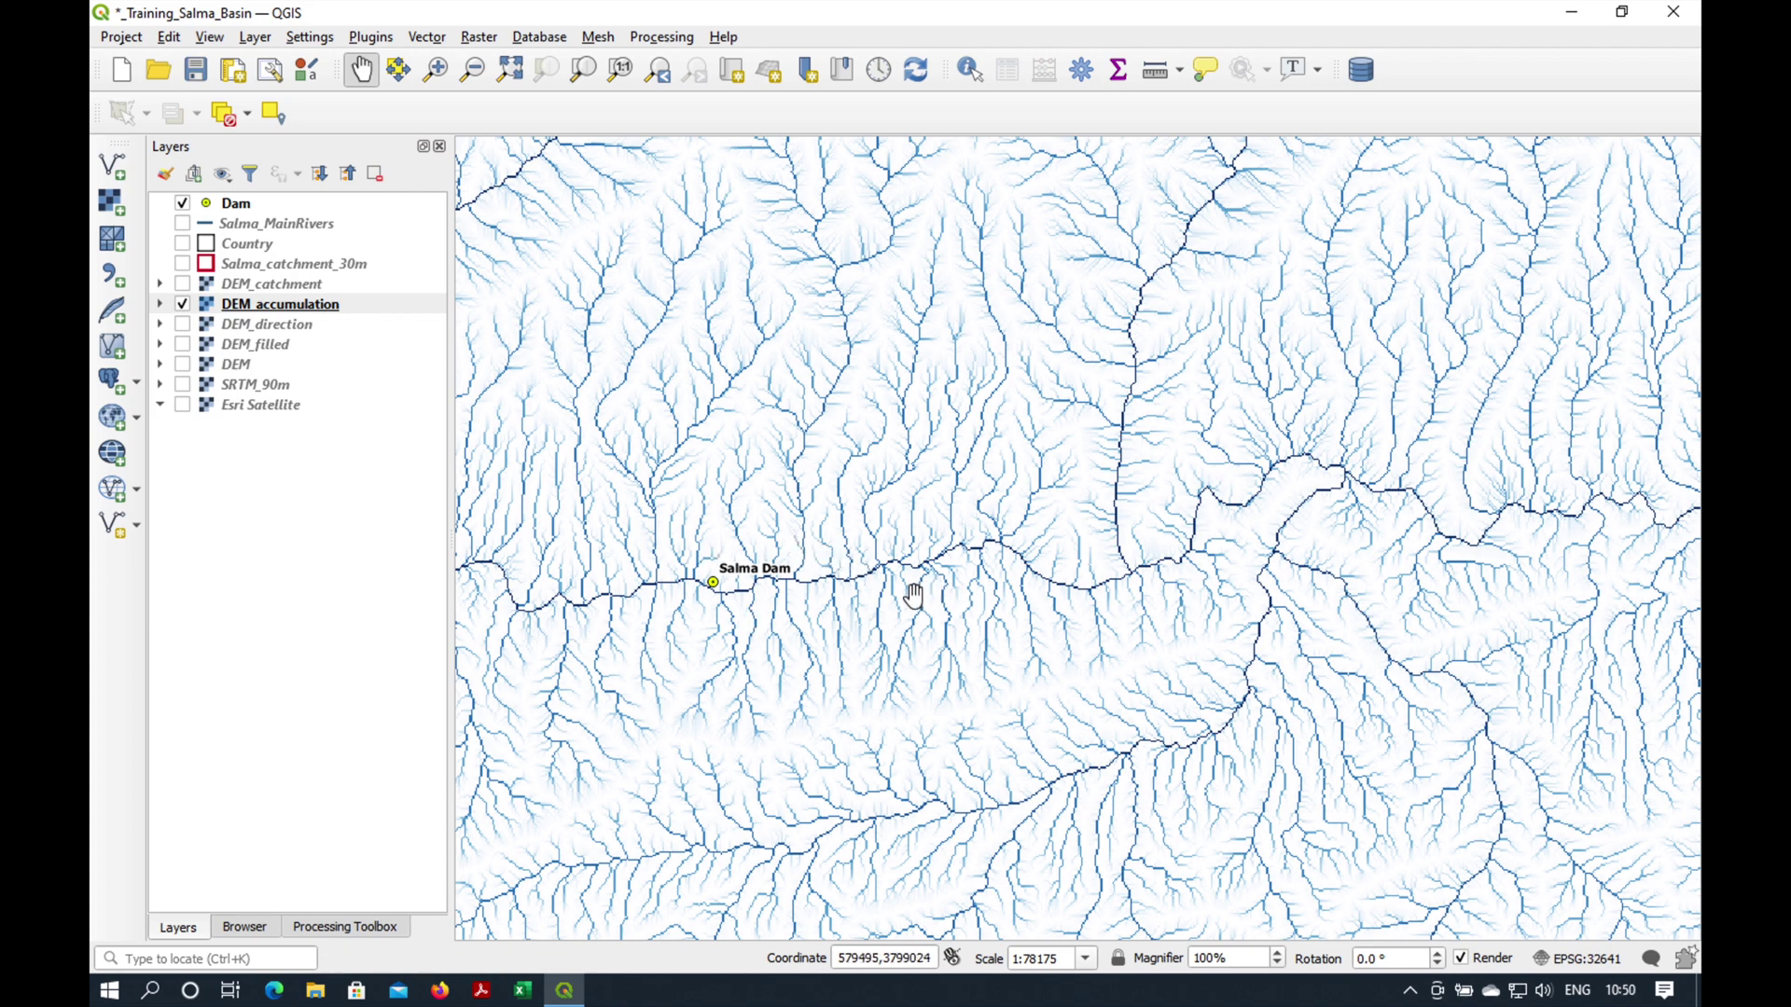
scroll(866, 563, "up", 1)
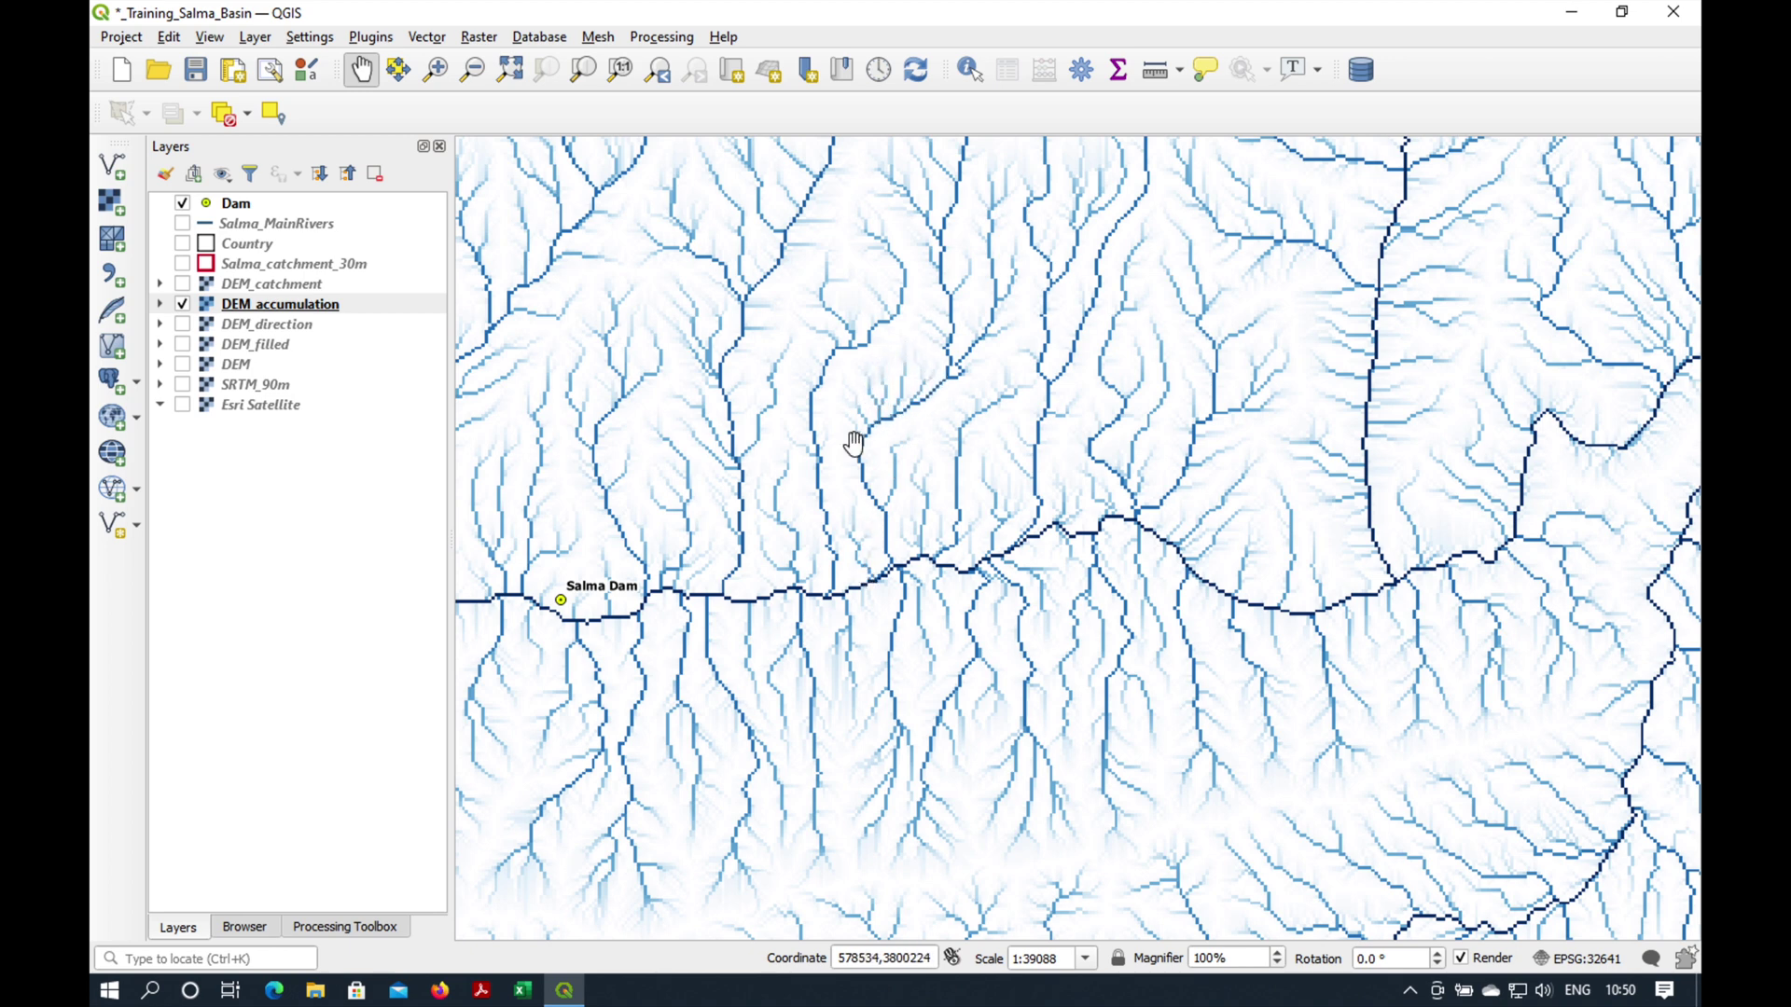
scroll(858, 421, "down", 1)
left_click_drag(834, 444, 873, 489)
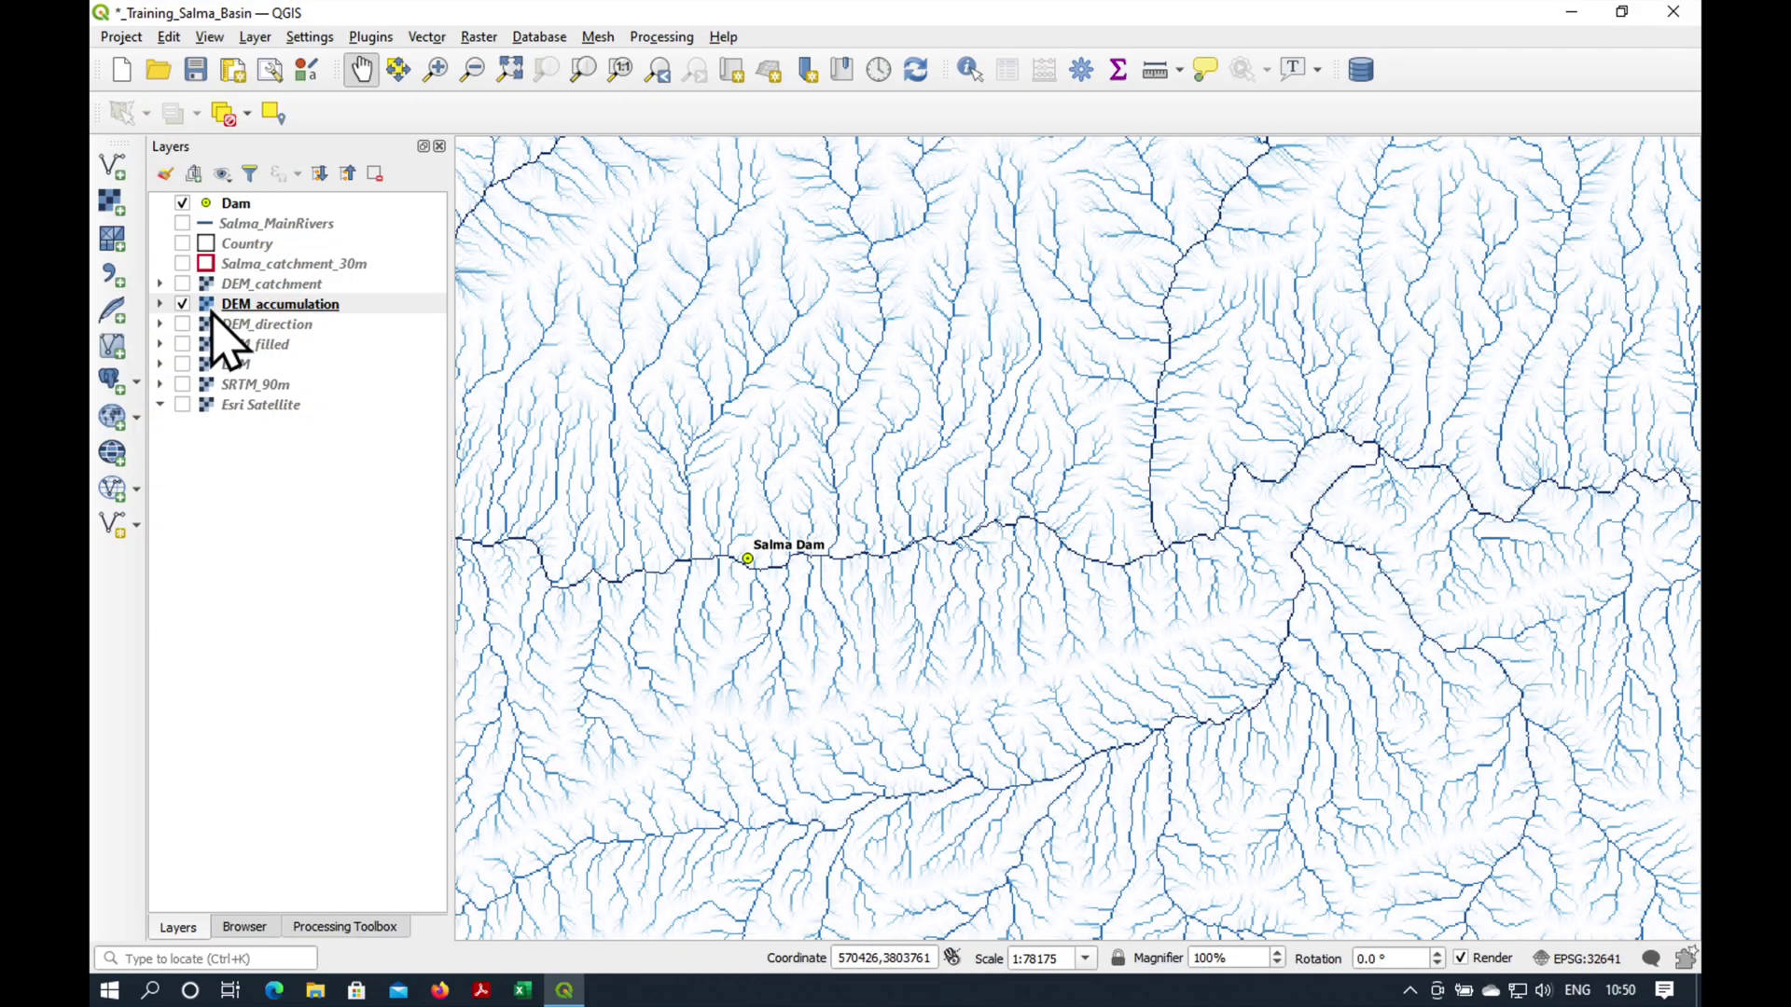
- Compute "DEM_accumulation@1">2500 in the Raster Calculator and save the output as 2500
left_click(484, 40)
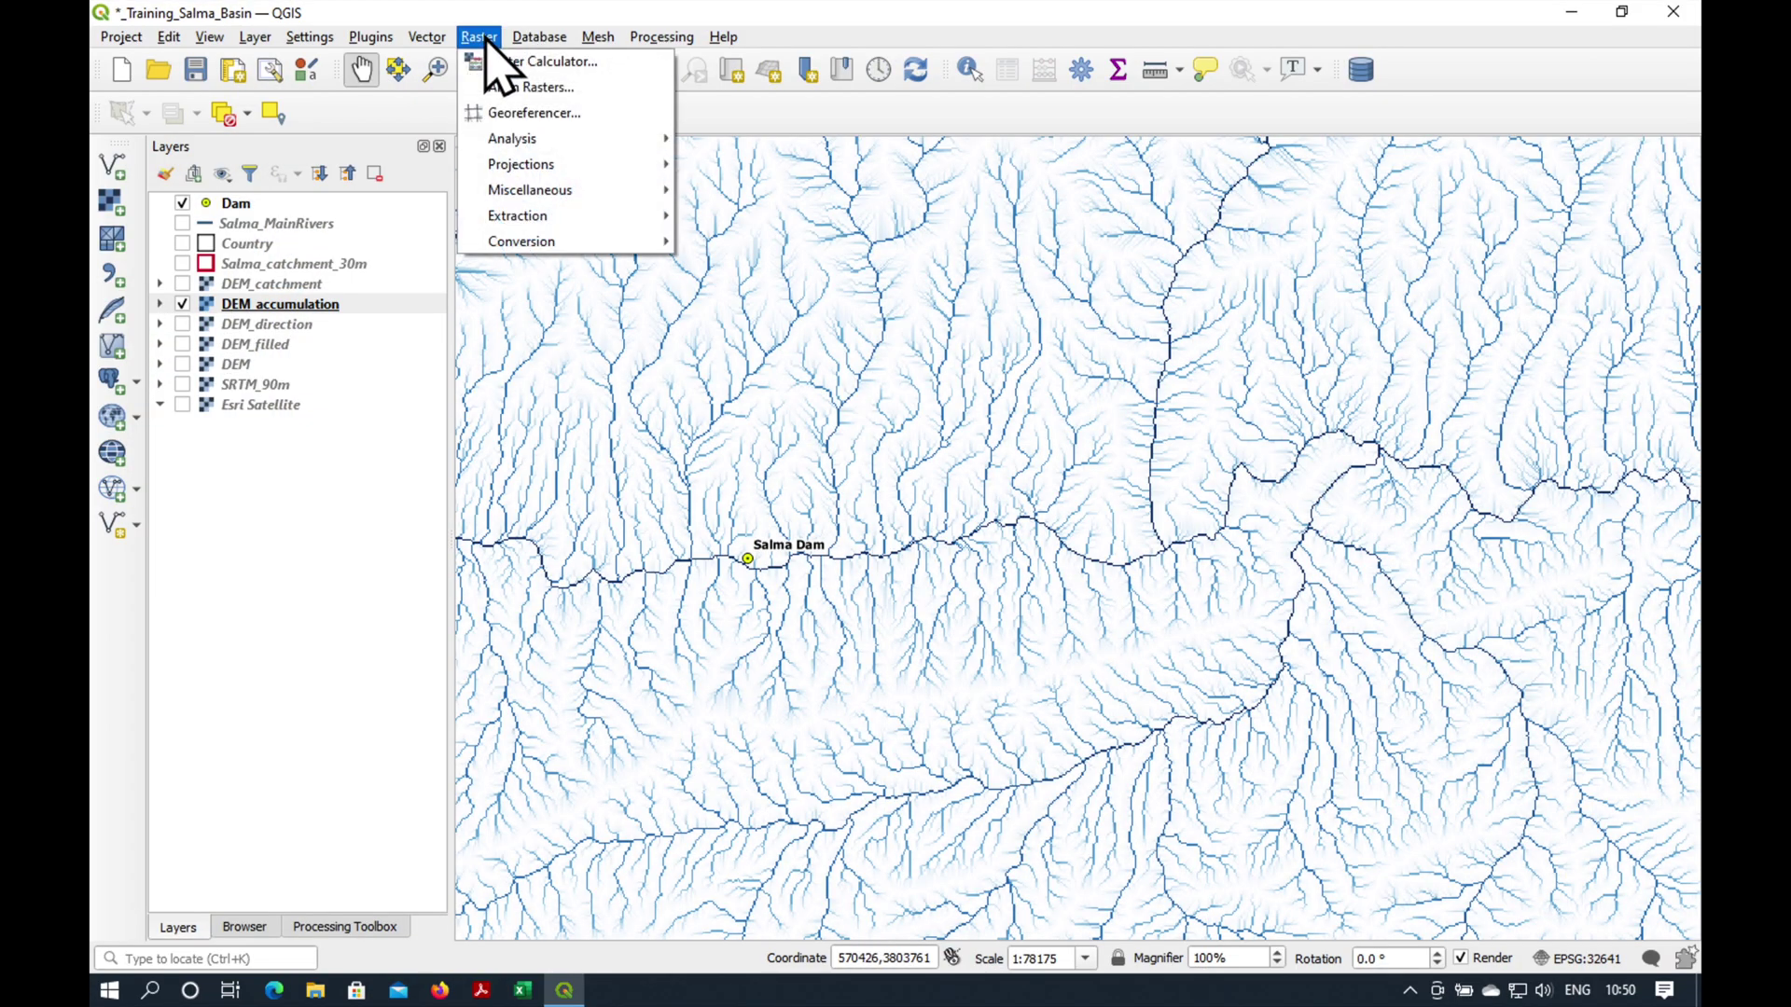
left_click(529, 62)
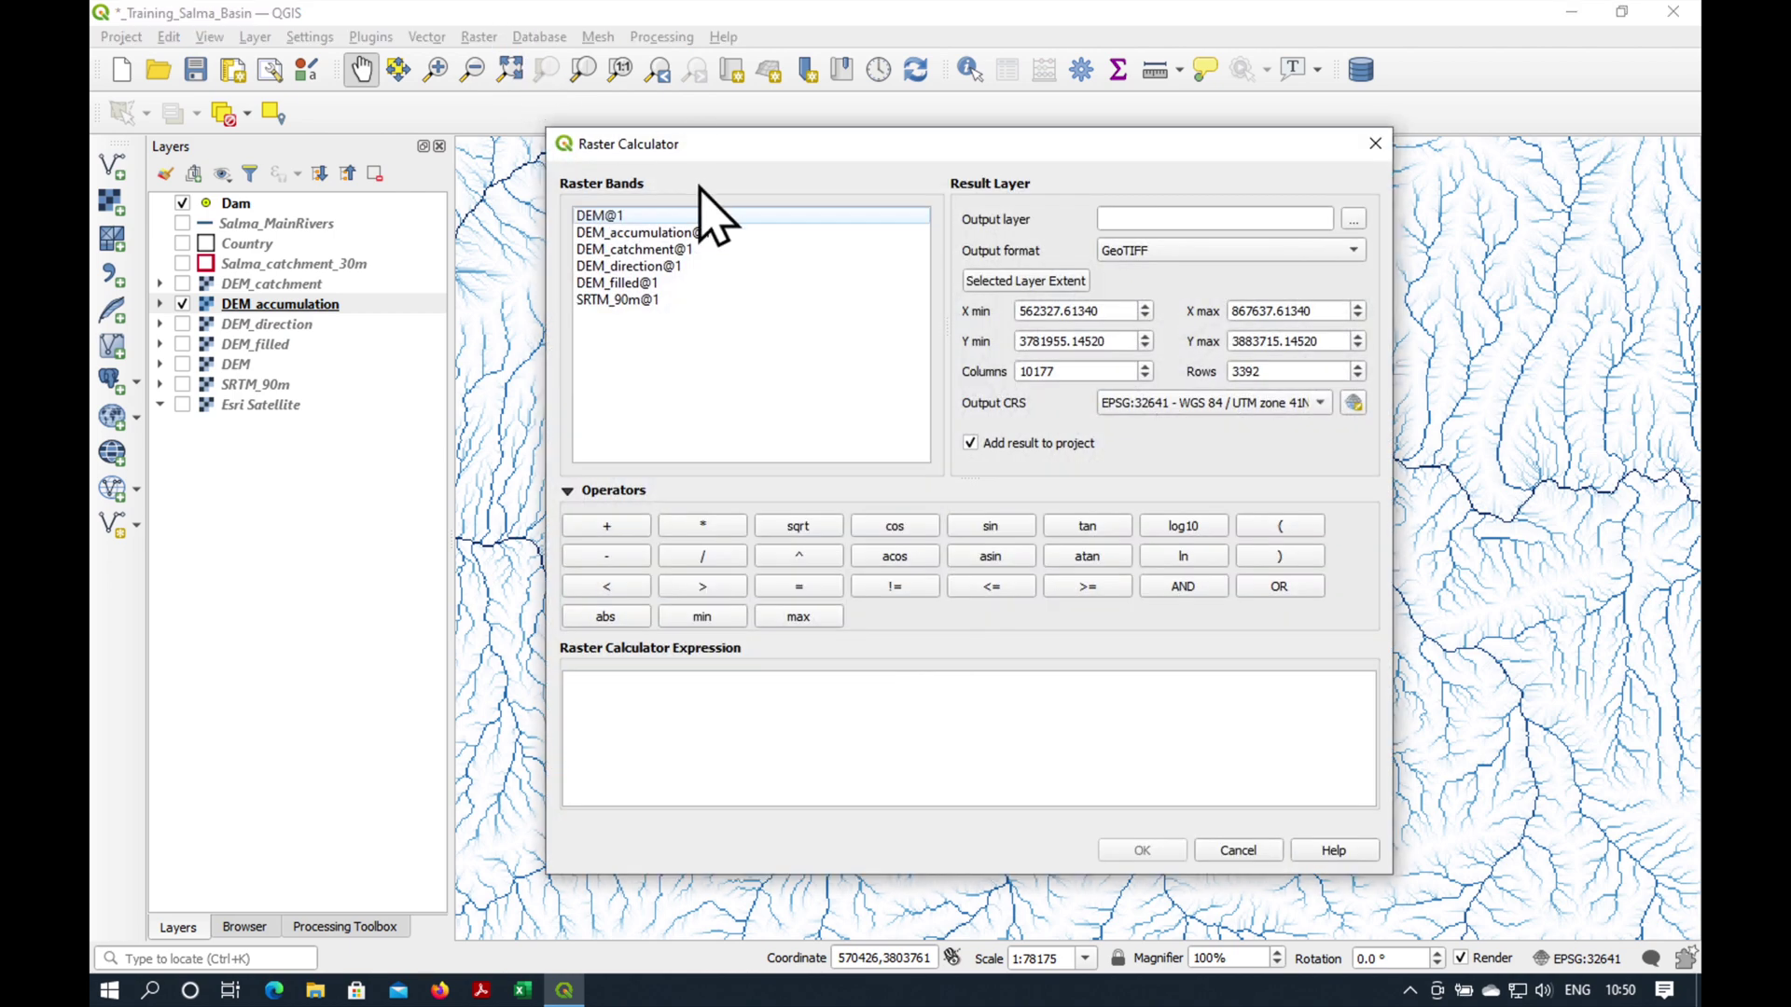
double_click(668, 235)
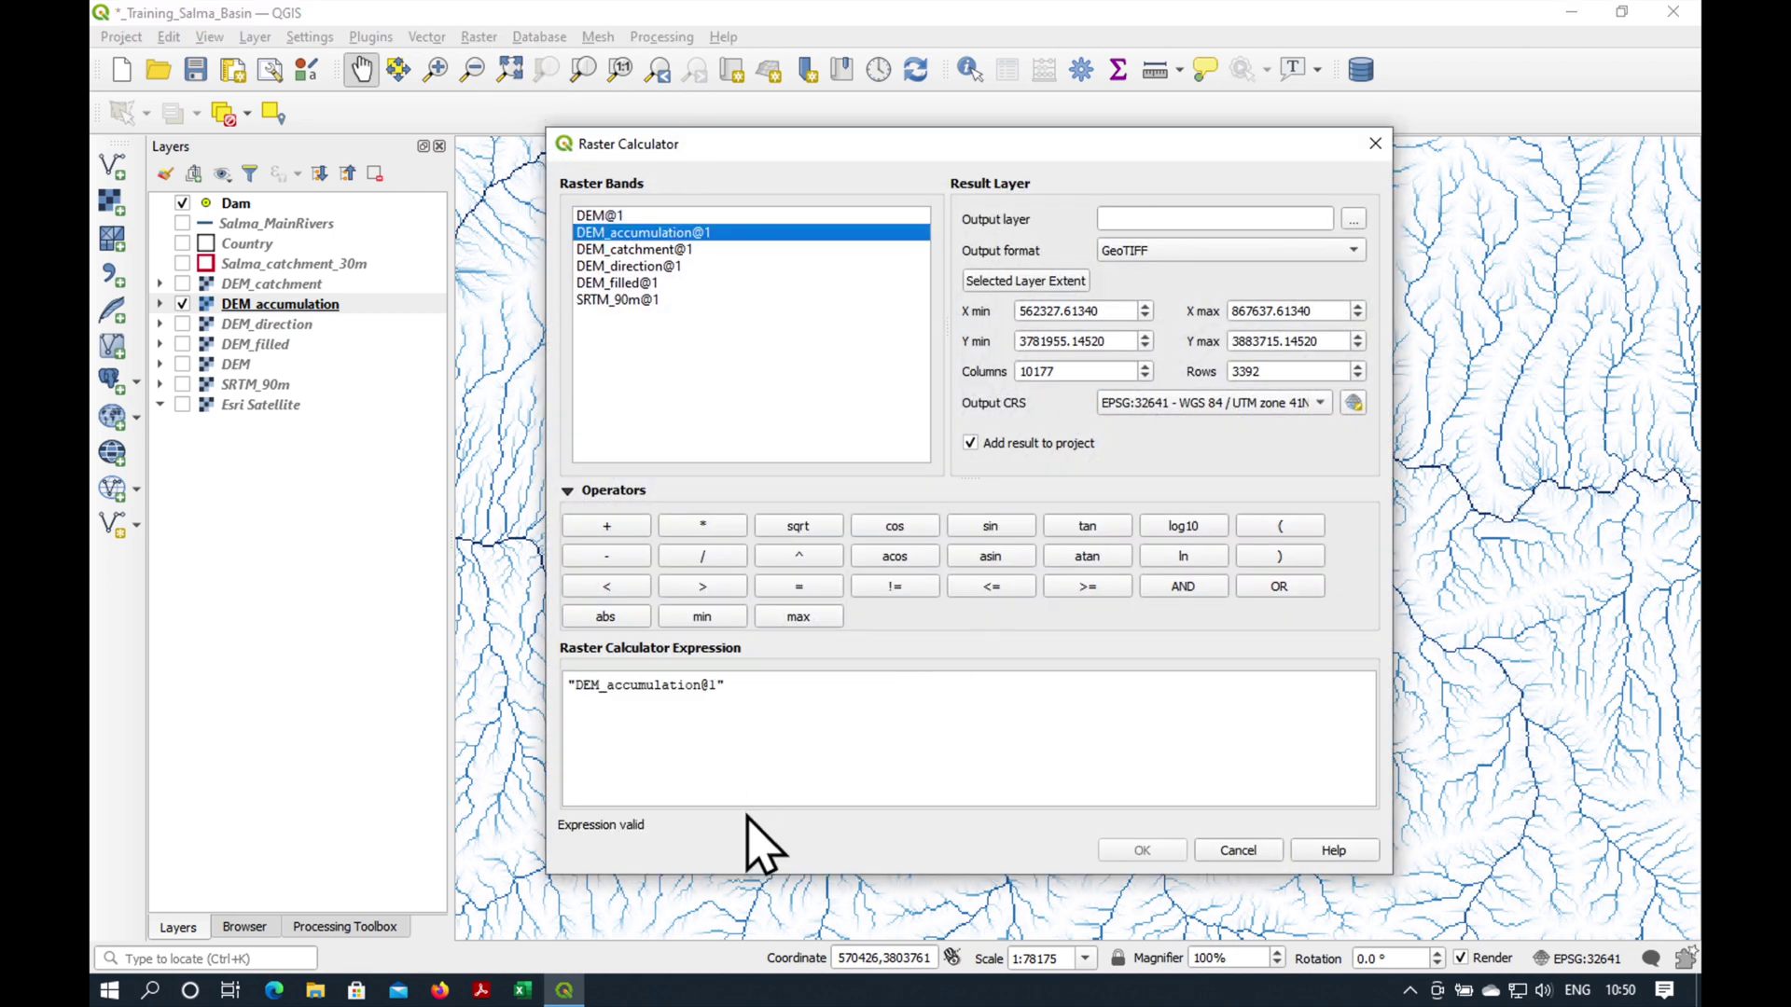
left_click(764, 693)
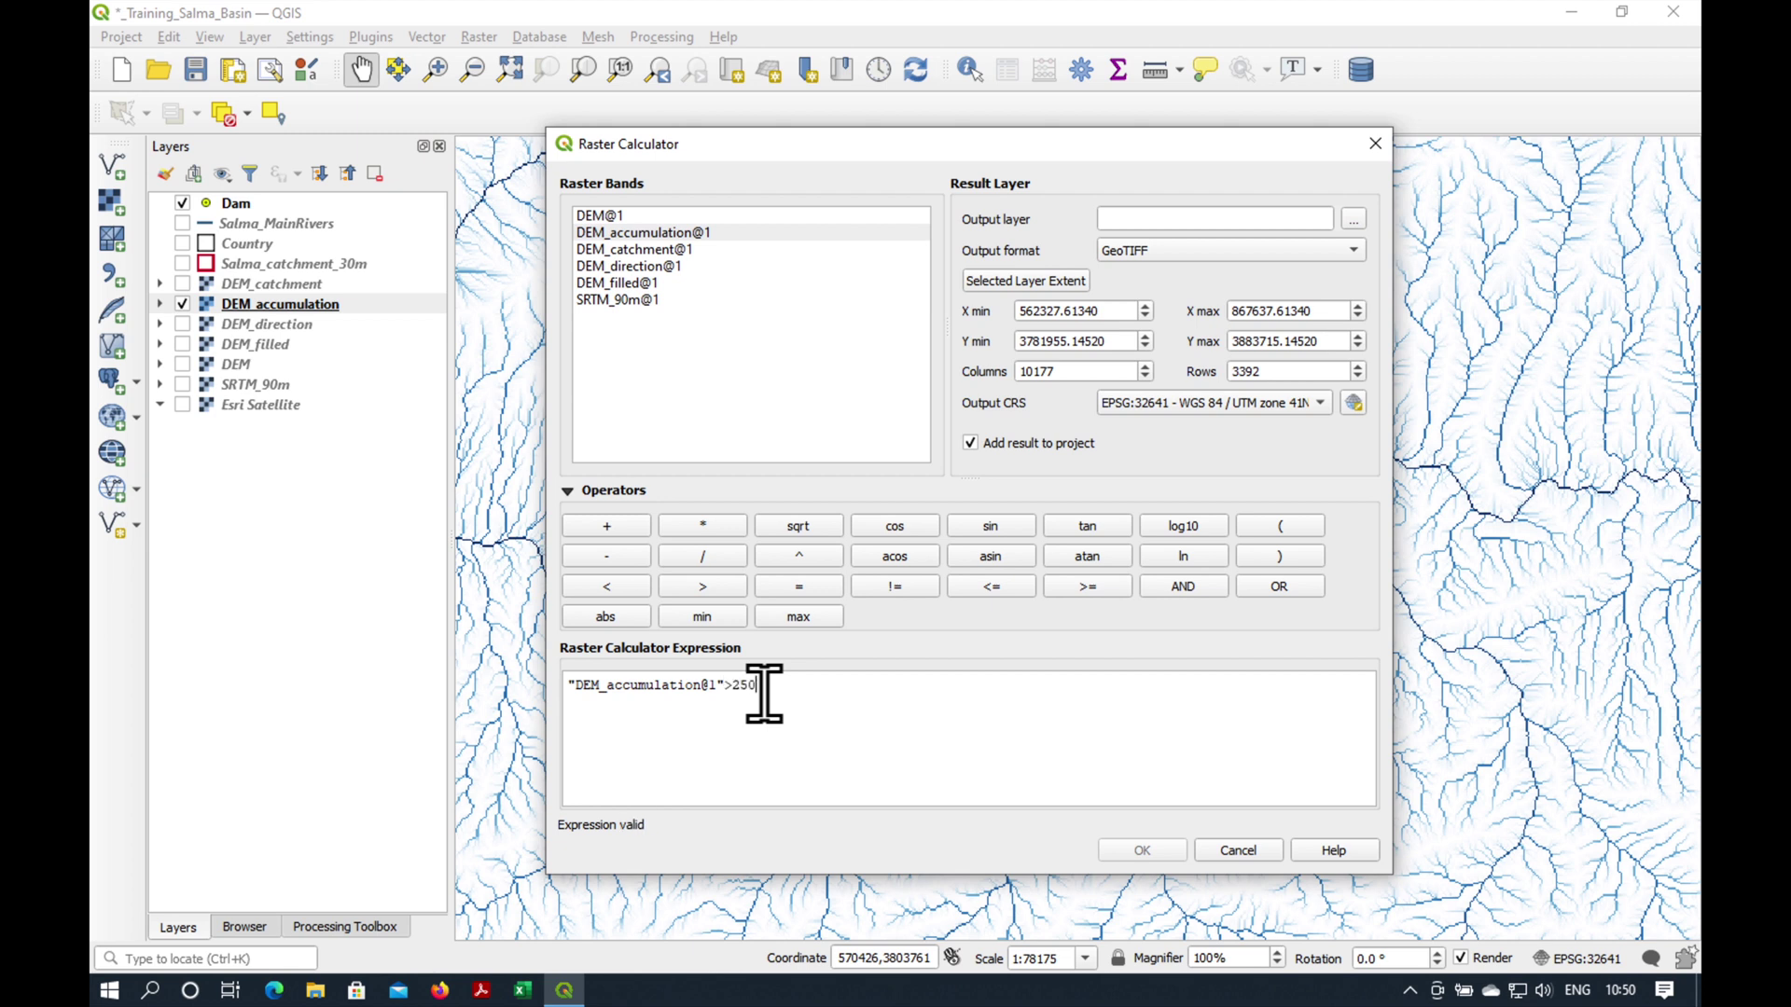
left_click(1353, 220)
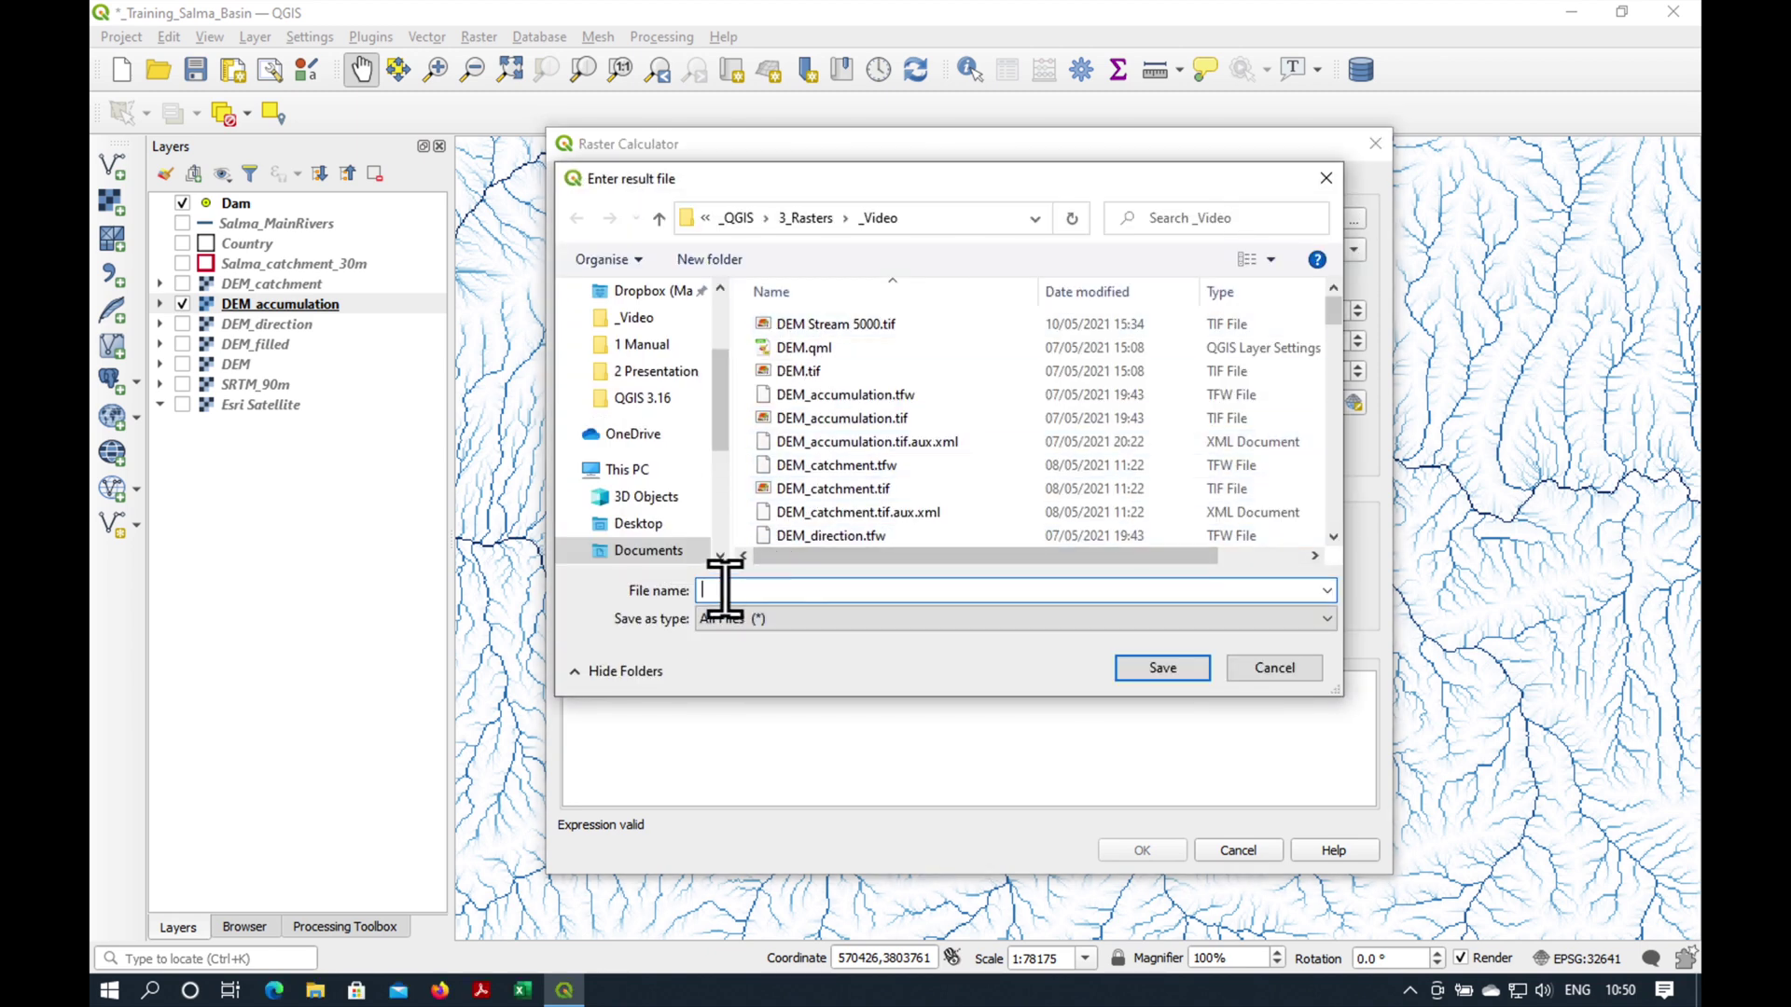
type("2500")
key("Return")
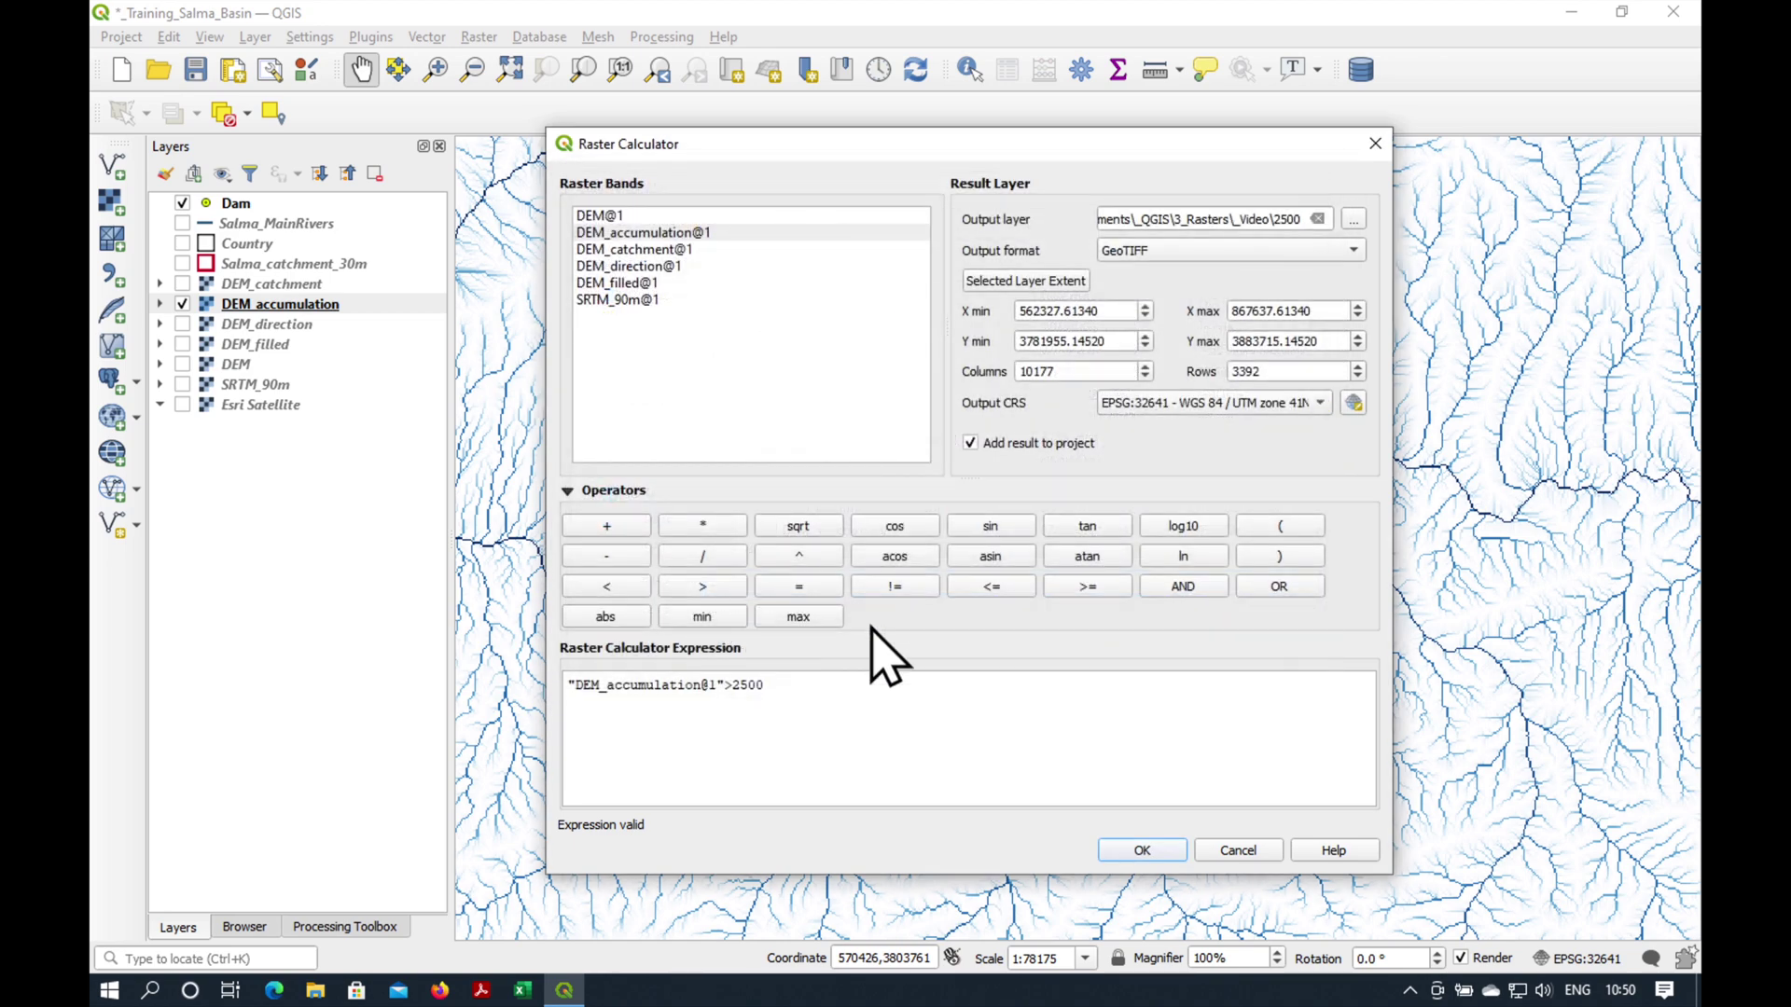
left_click(1139, 847)
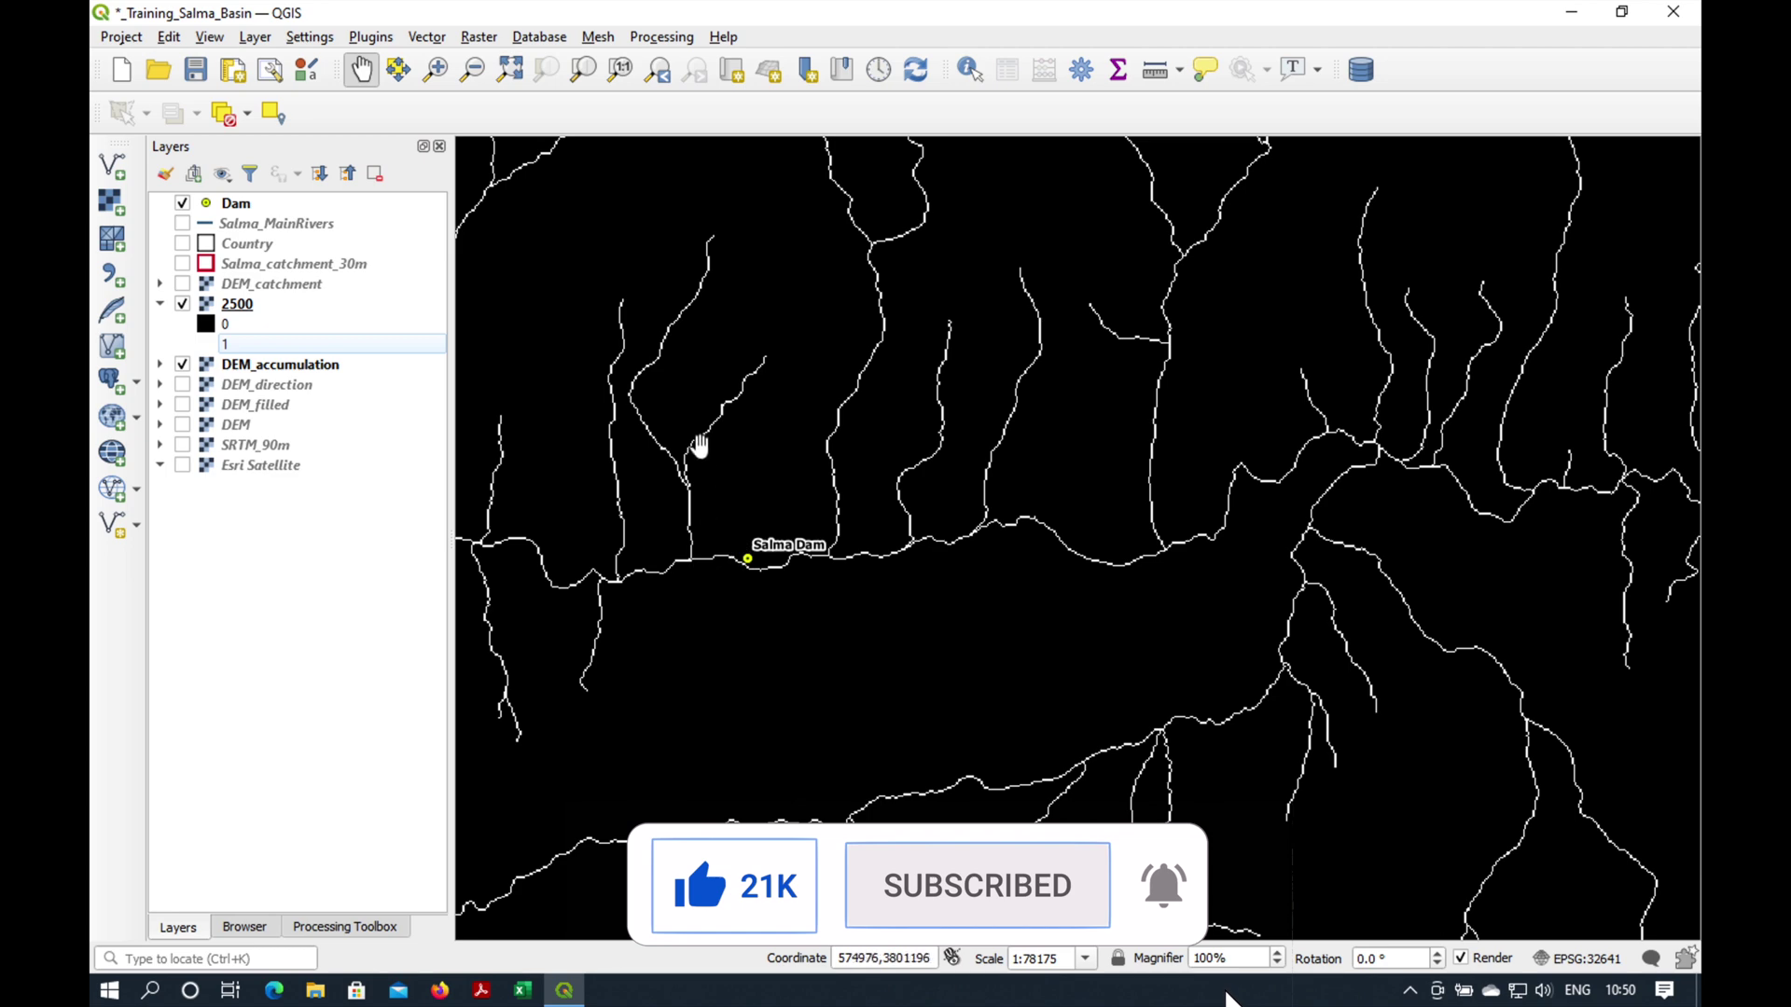
- Survey the streams around Salma Dam, then switch off and collapse the 2500 layer
scroll(777, 554, "down", 2)
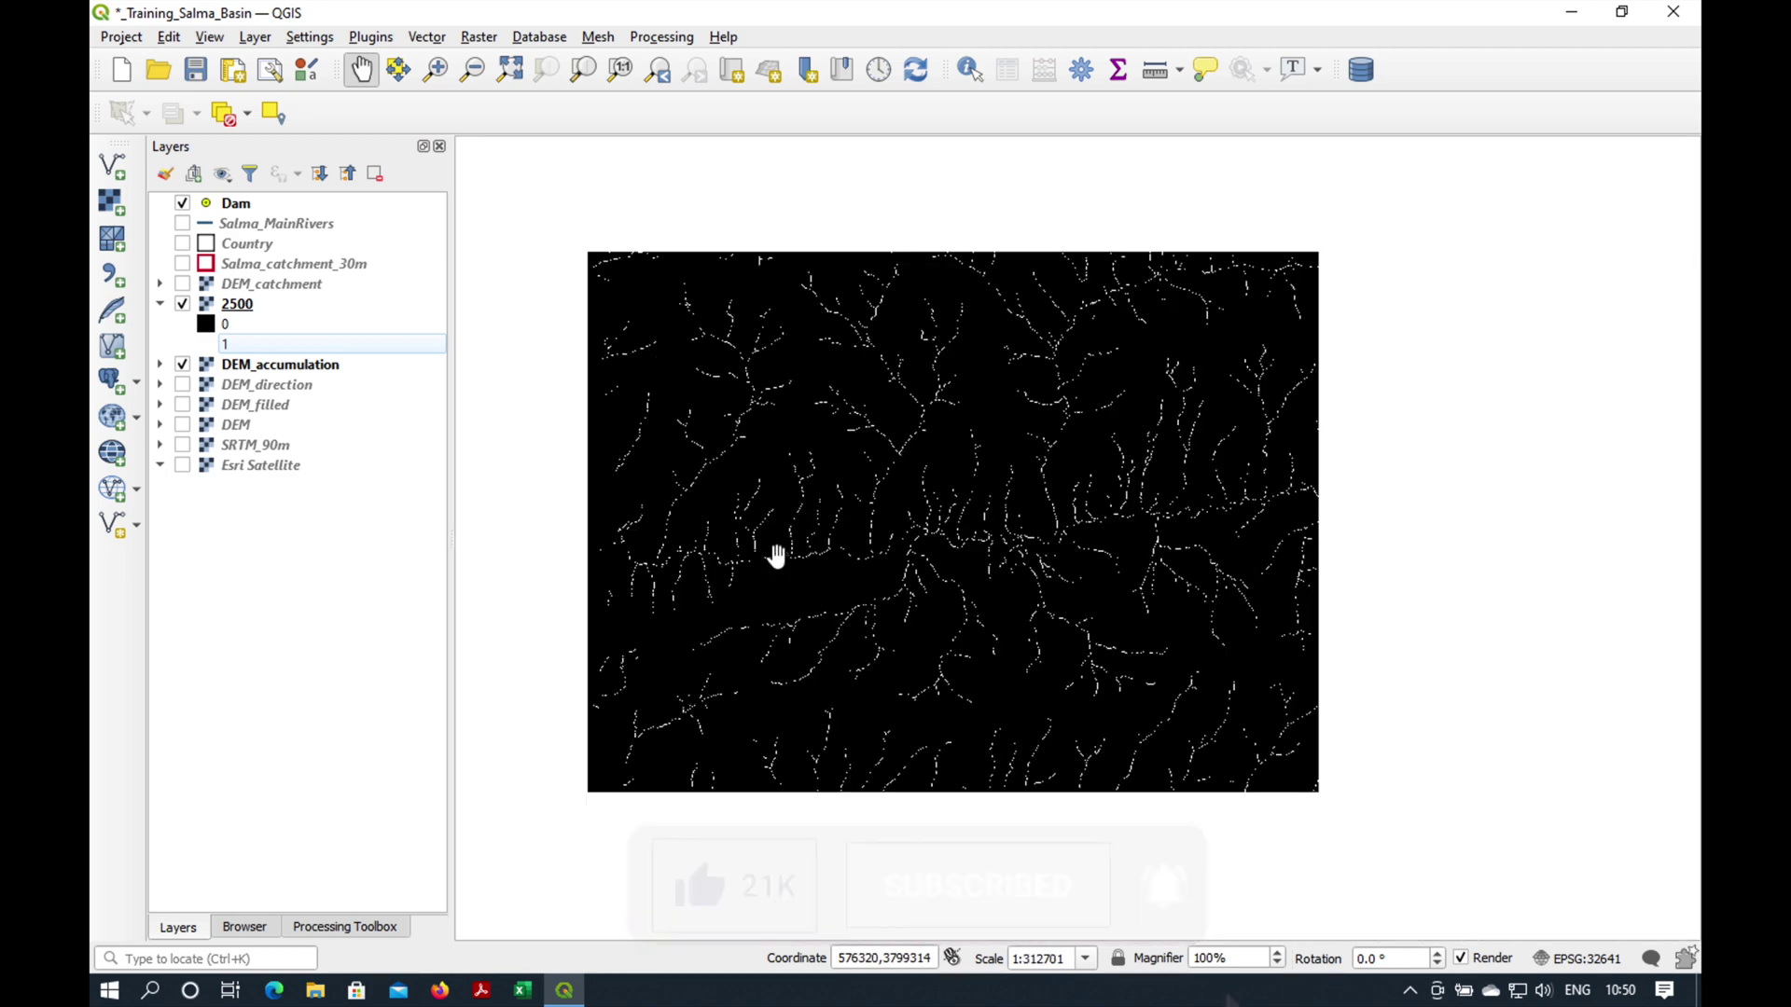
left_click_drag(999, 543, 716, 575)
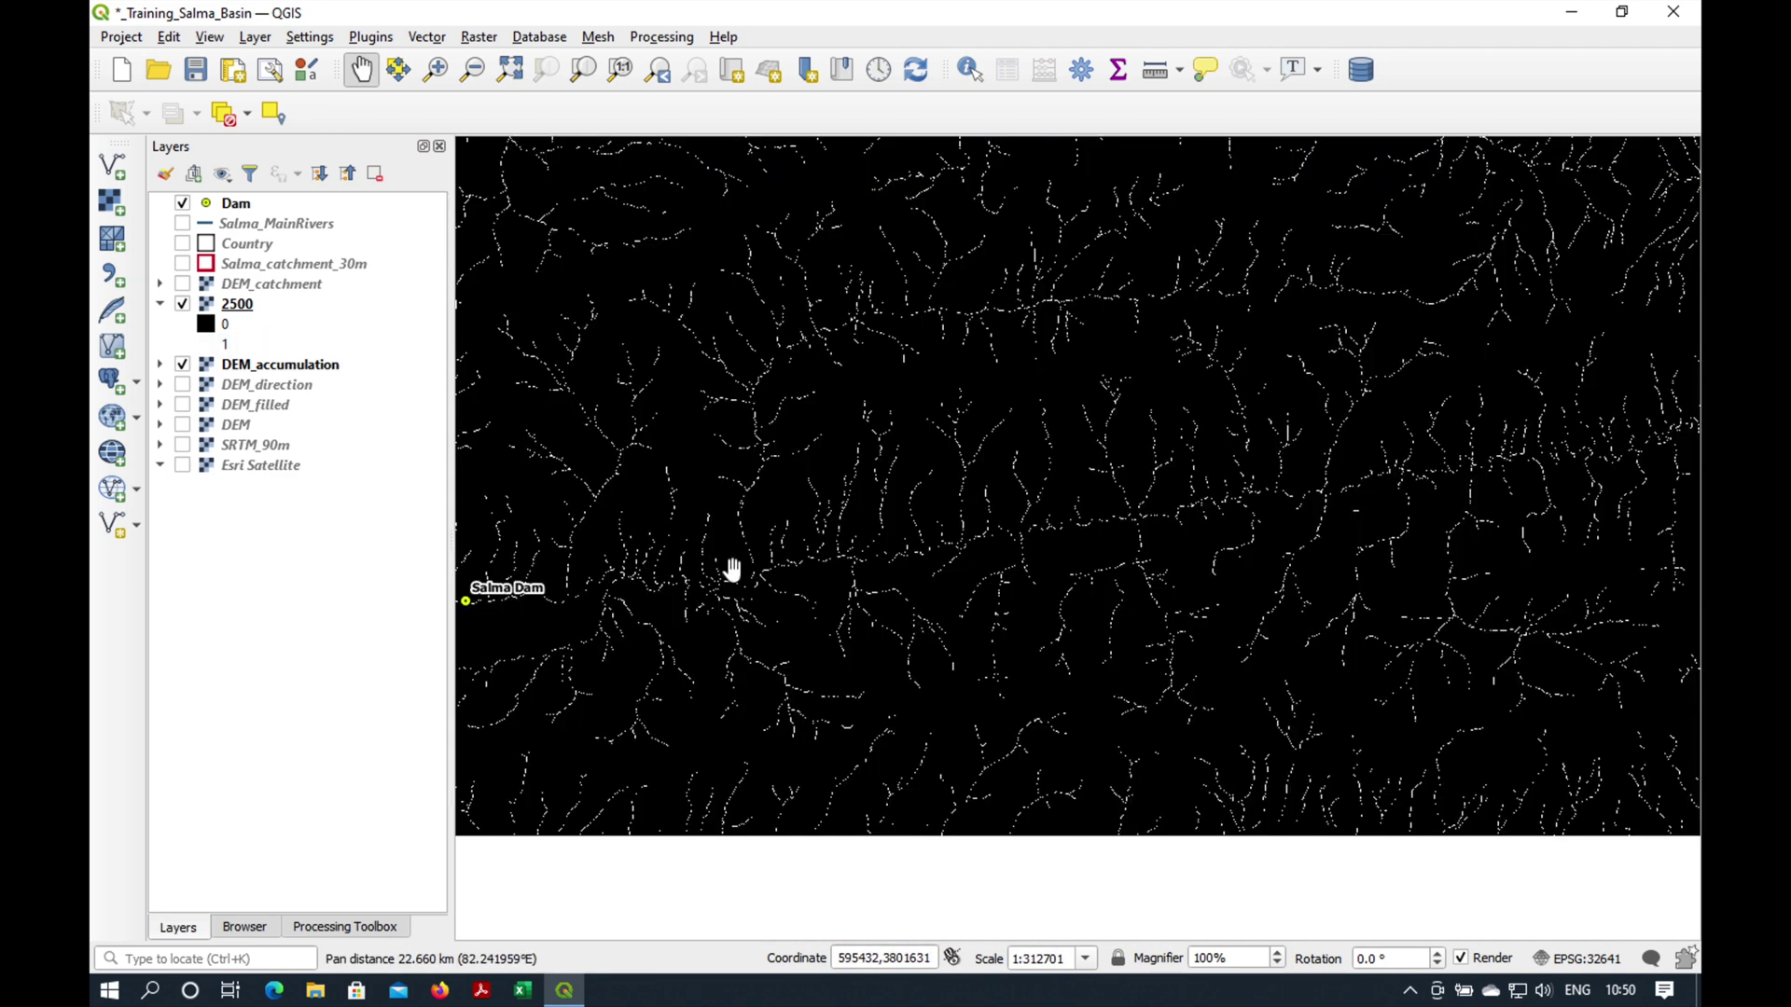
scroll(718, 573, "up", 2)
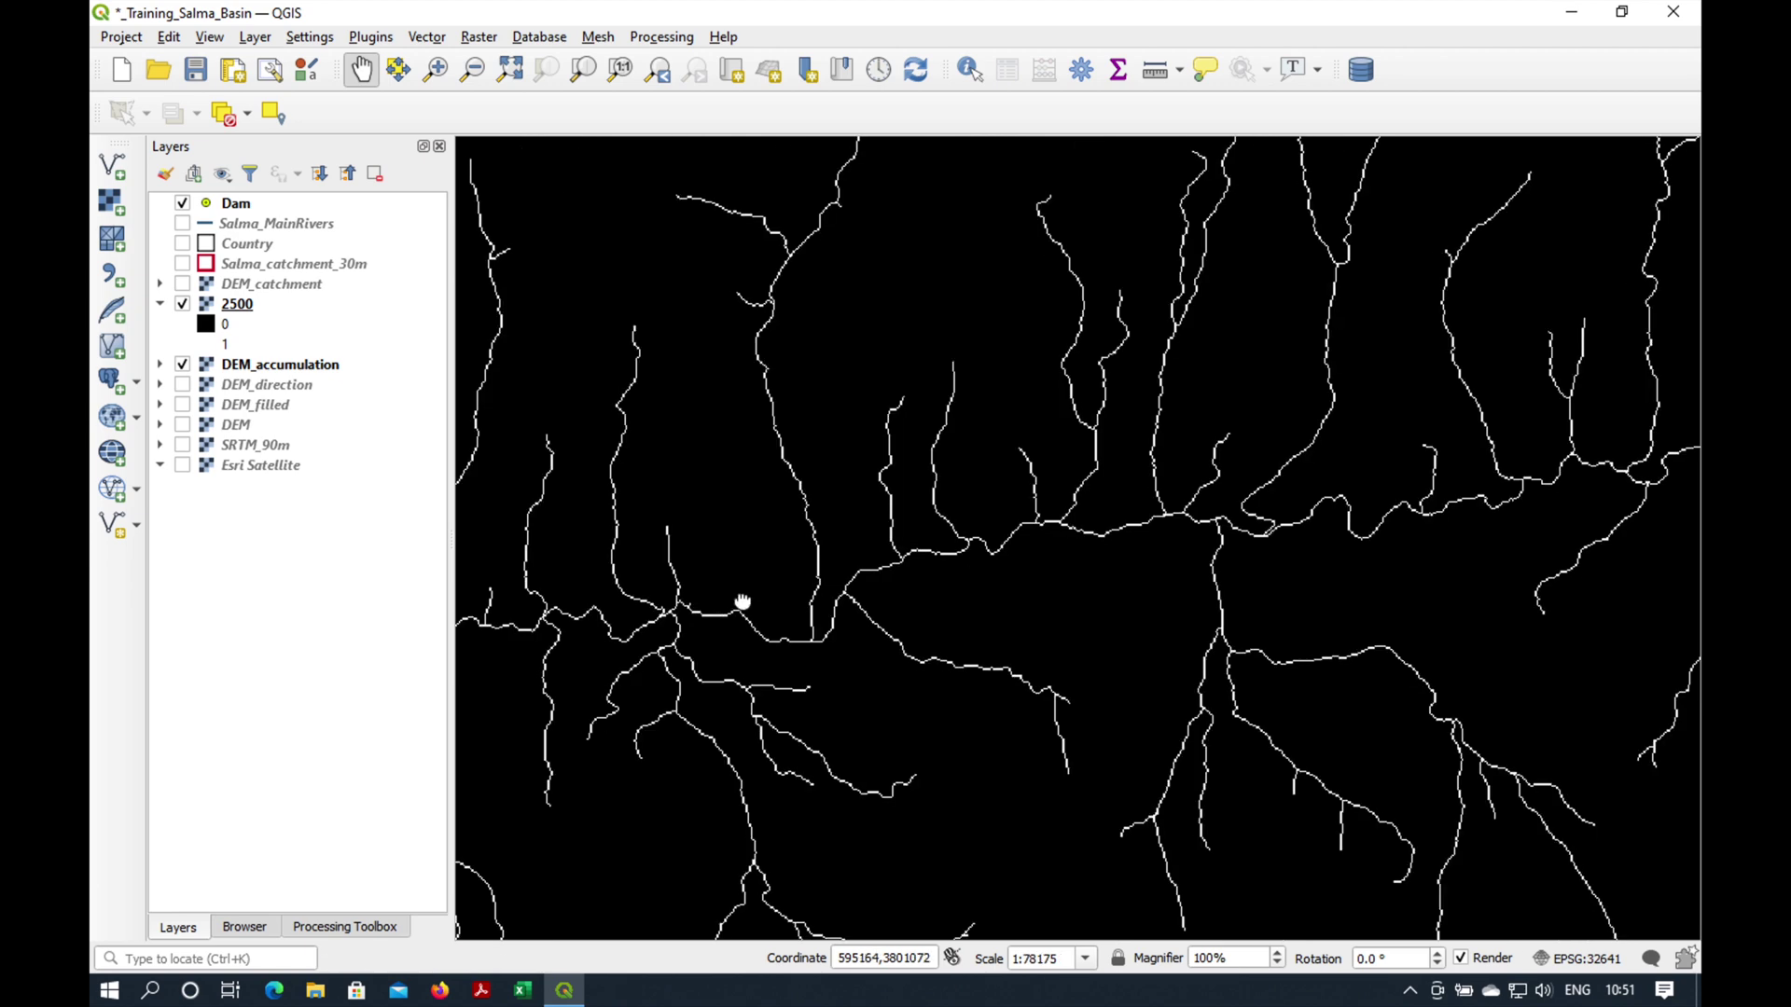
left_click_drag(739, 599, 1194, 568)
left_click_drag(903, 590, 1445, 519)
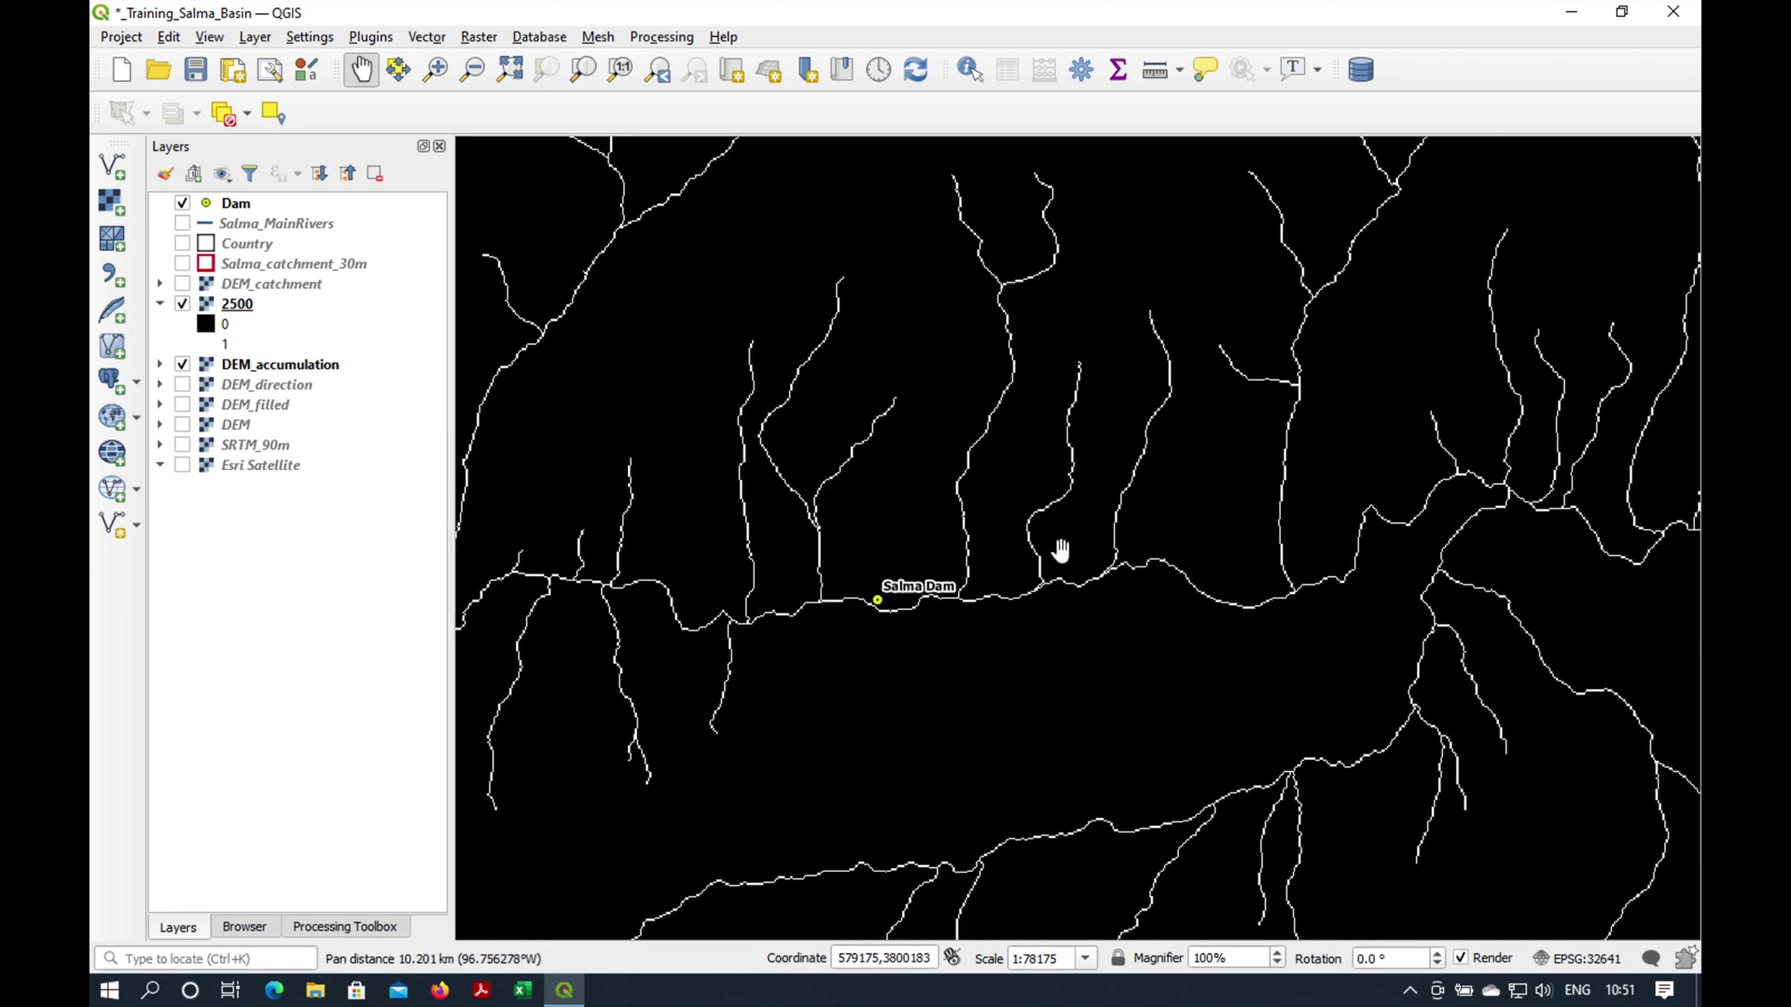
left_click(183, 305)
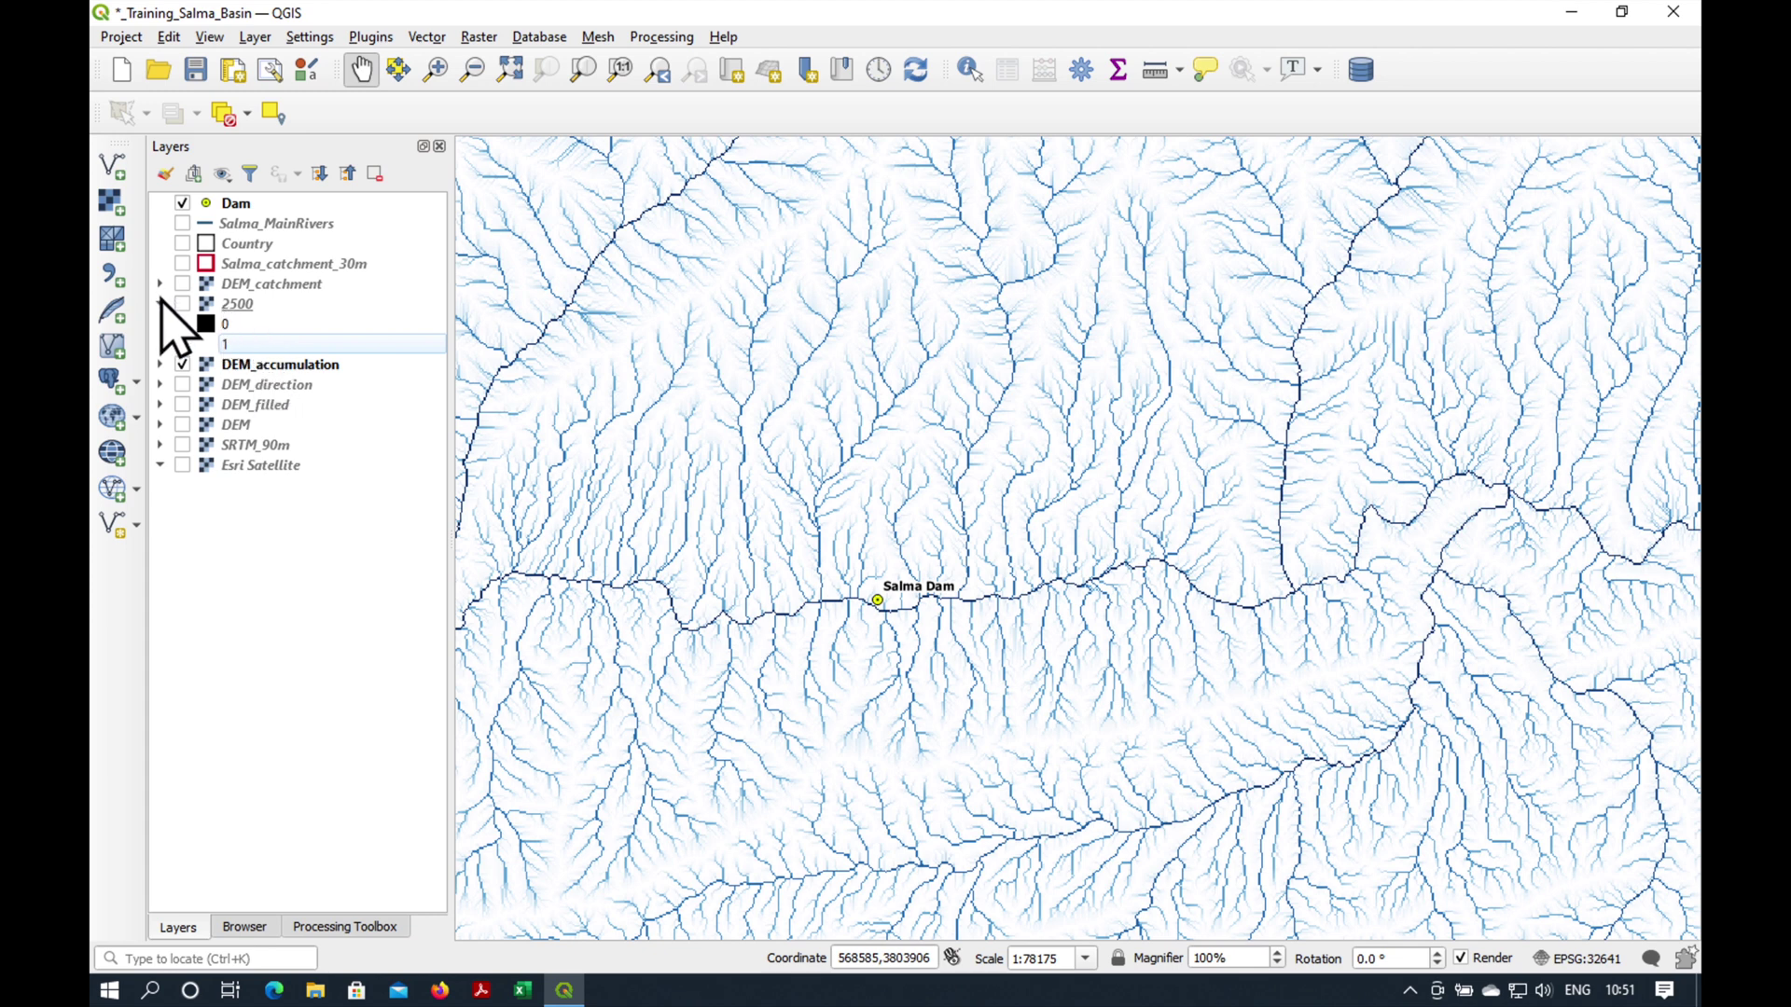
left_click(160, 304)
- Duplicate DEM_accumulation, hiding the original and showing only the copy
left_click(275, 326)
right_click(275, 326)
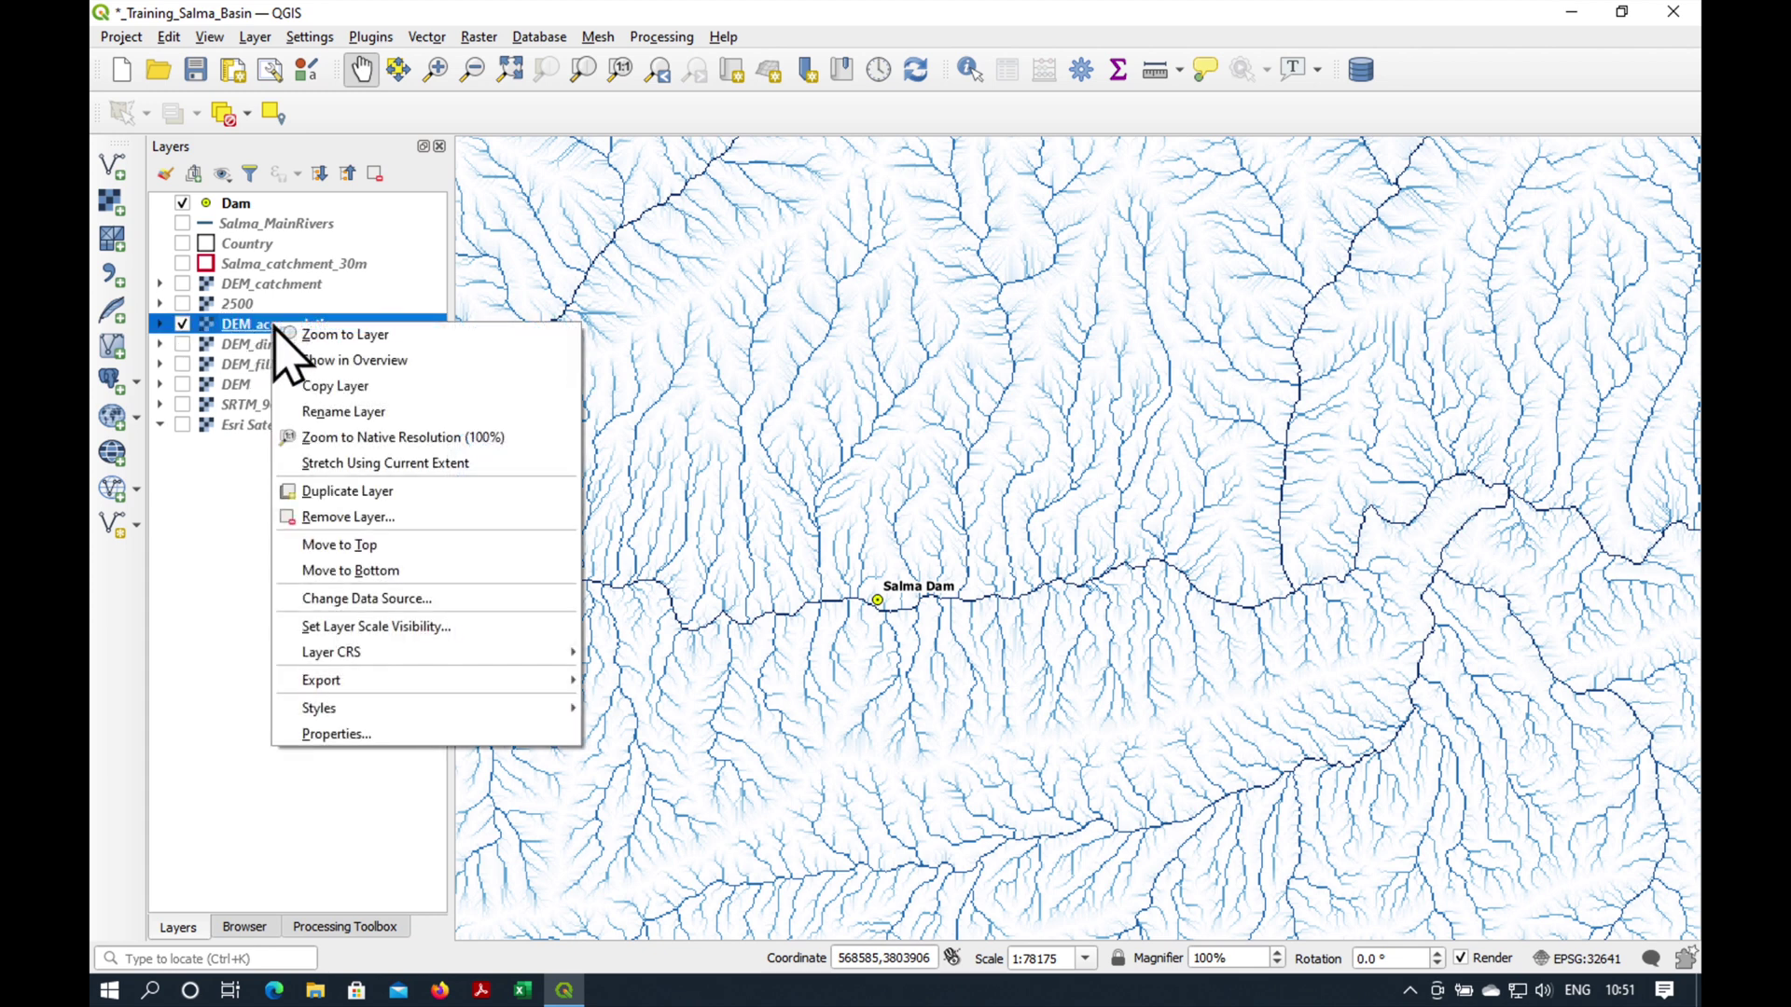
left_click(378, 486)
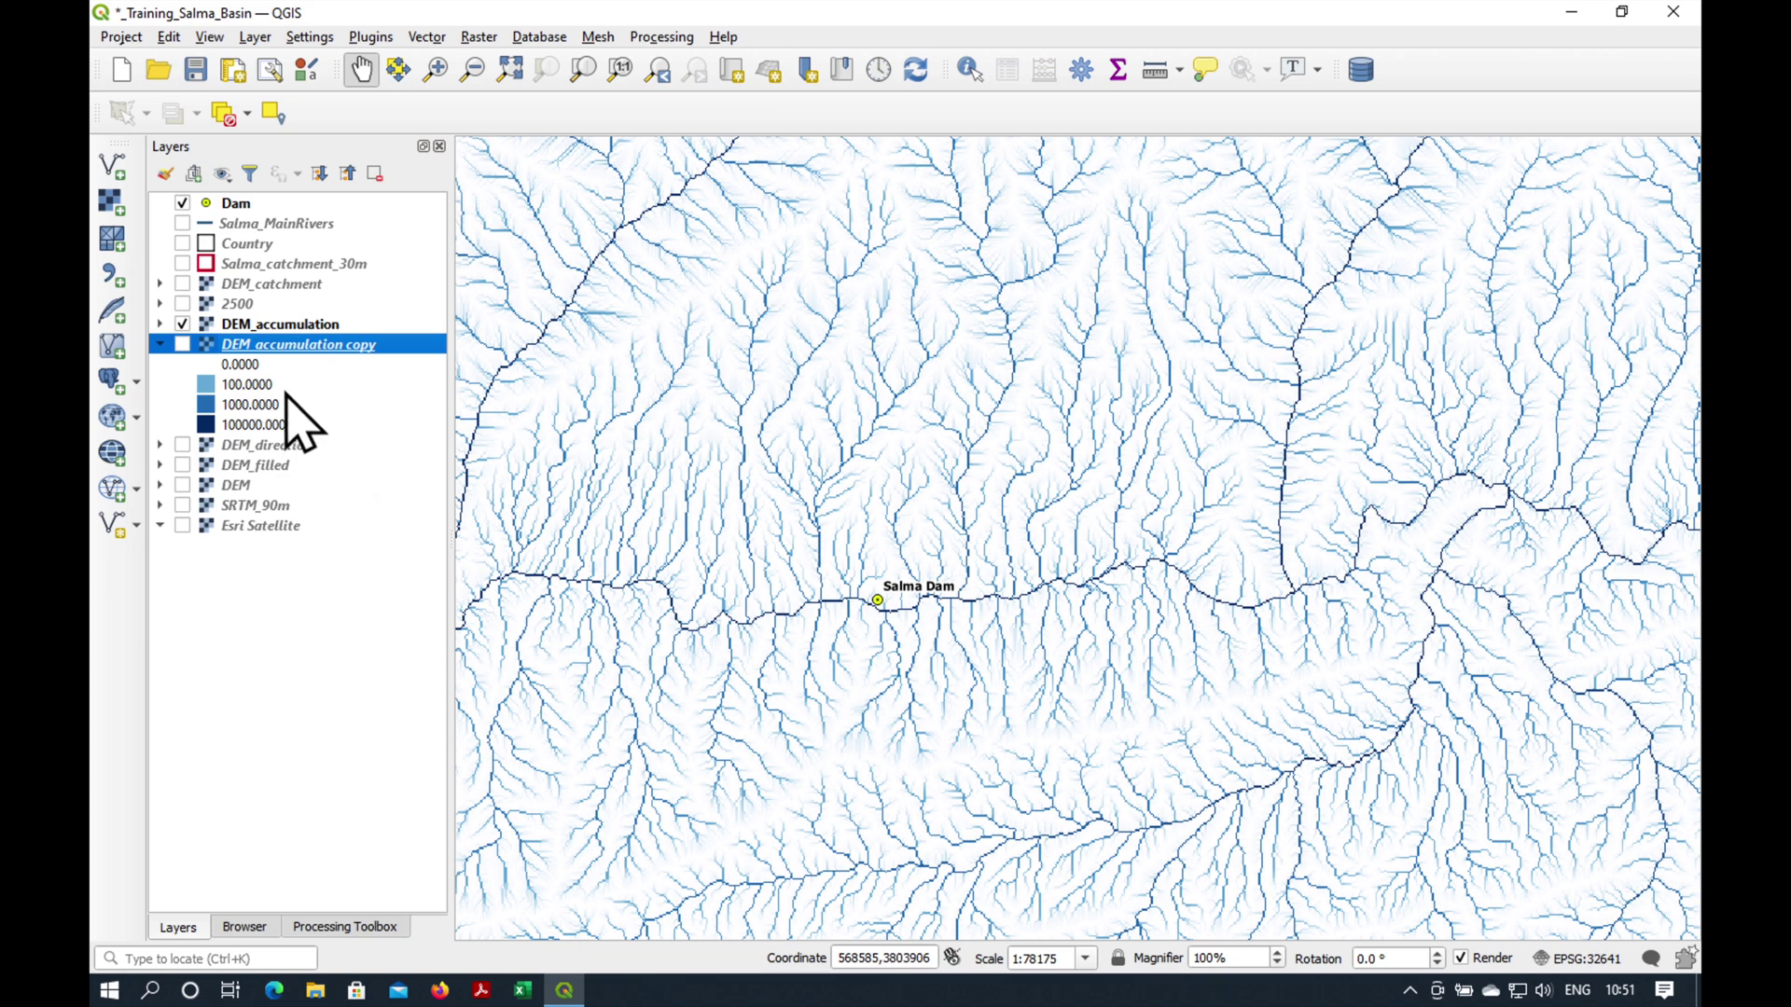
left_click(183, 324)
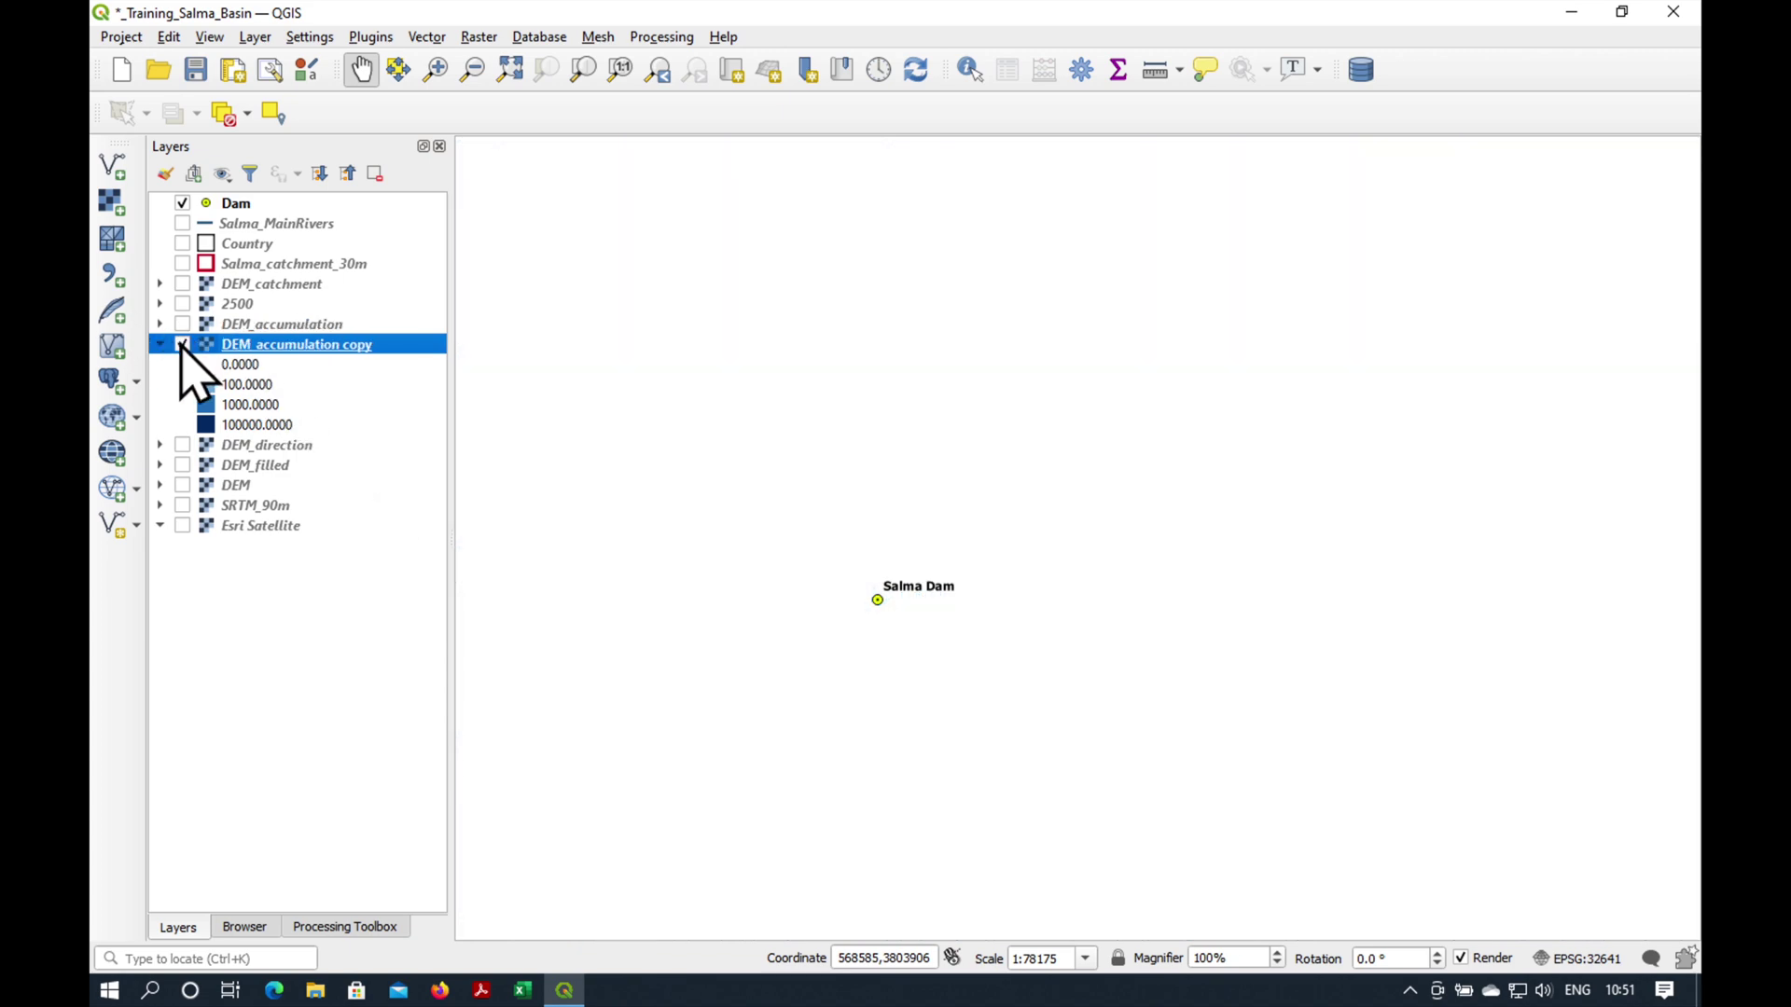
left_click(182, 344)
- Set the copy's symbology interpolation to Discrete
double_click(241, 350)
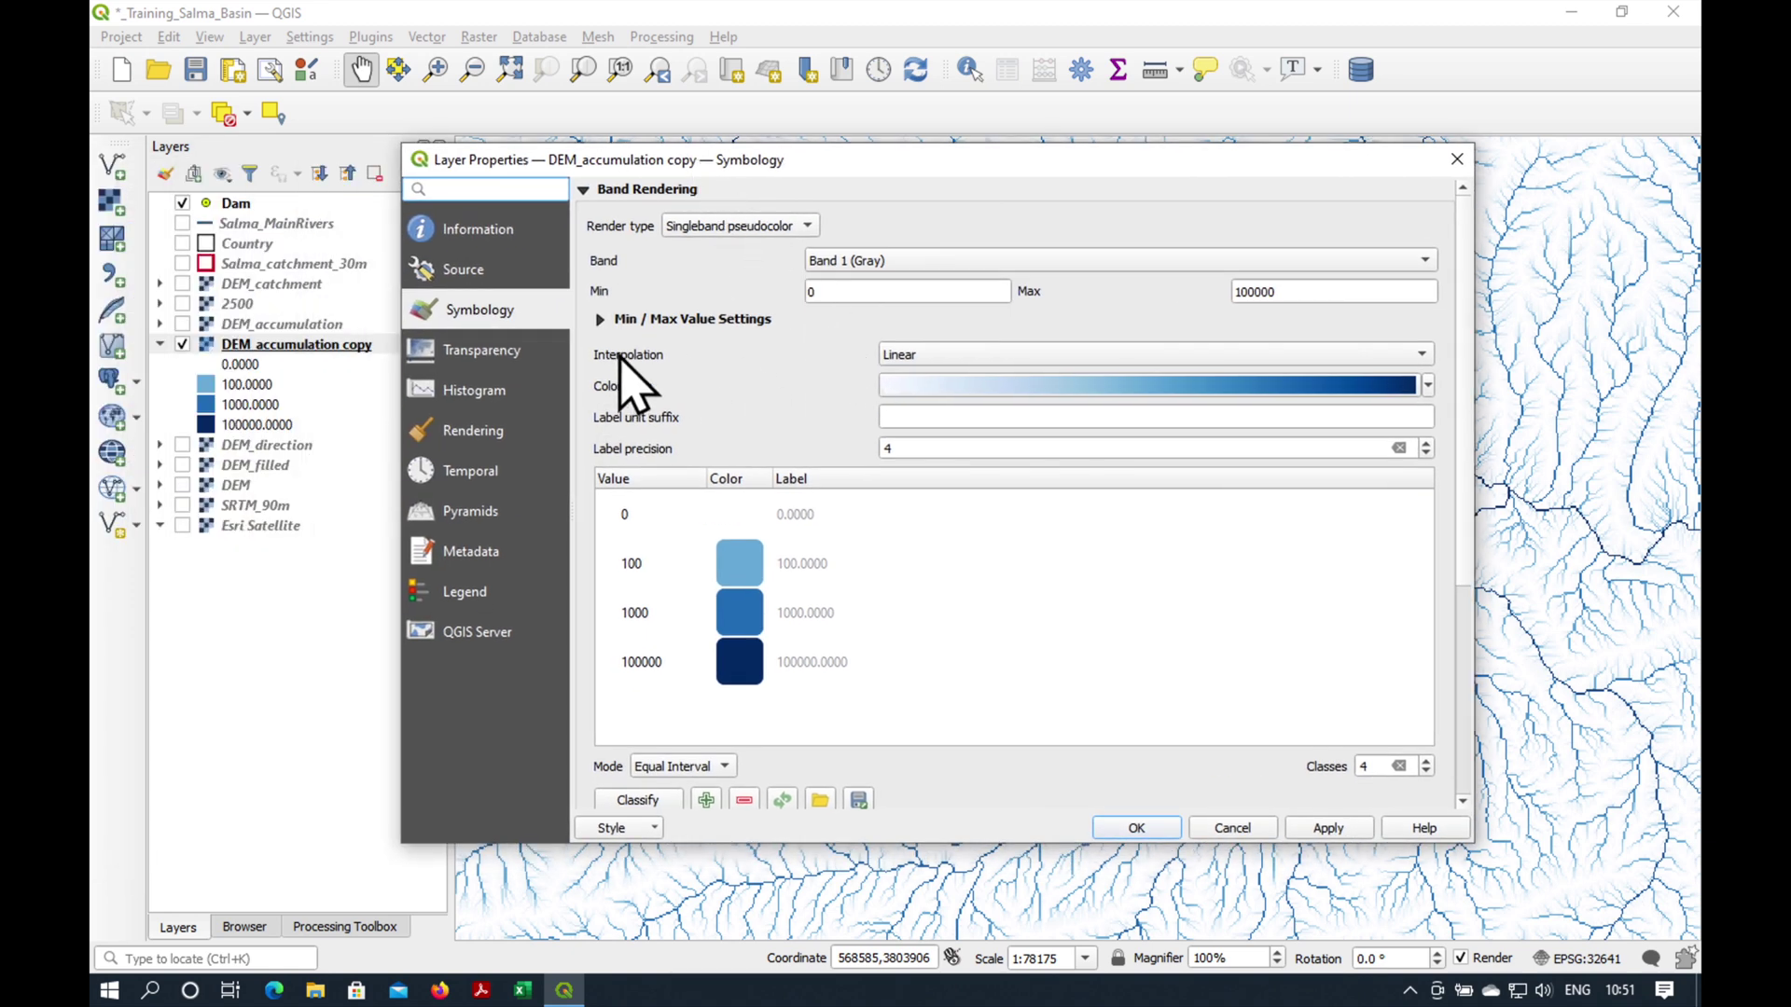
left_click(942, 356)
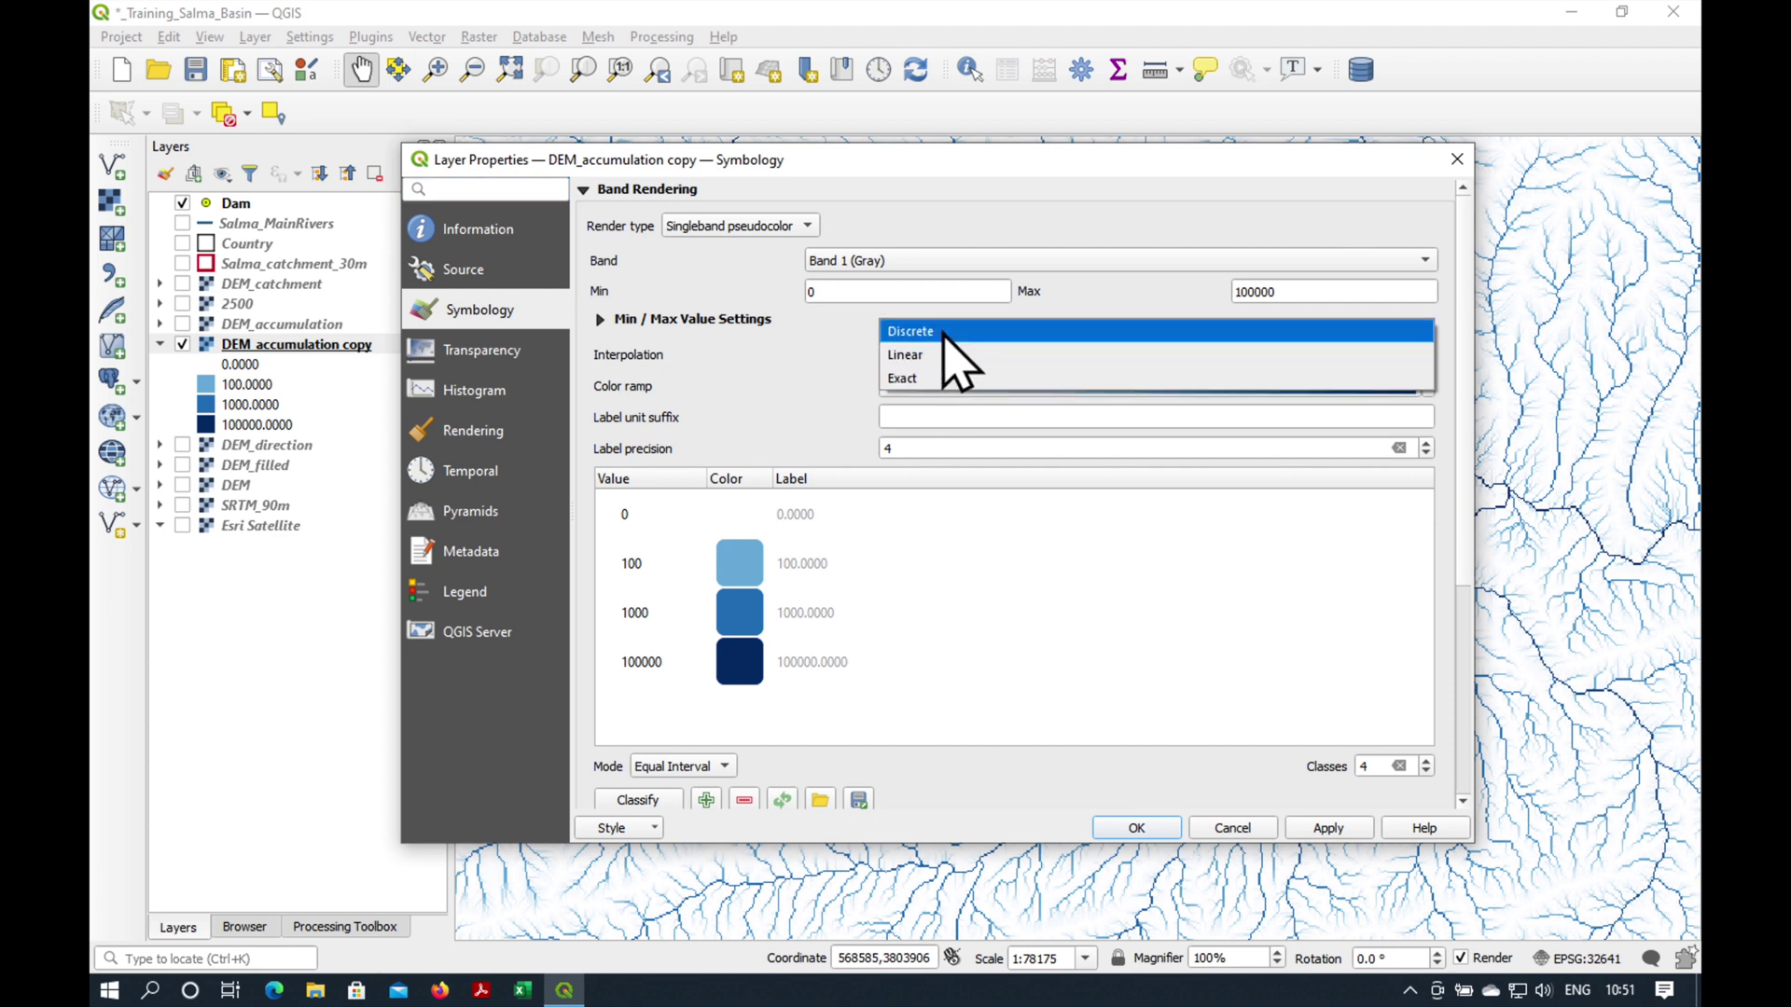
left_click(943, 332)
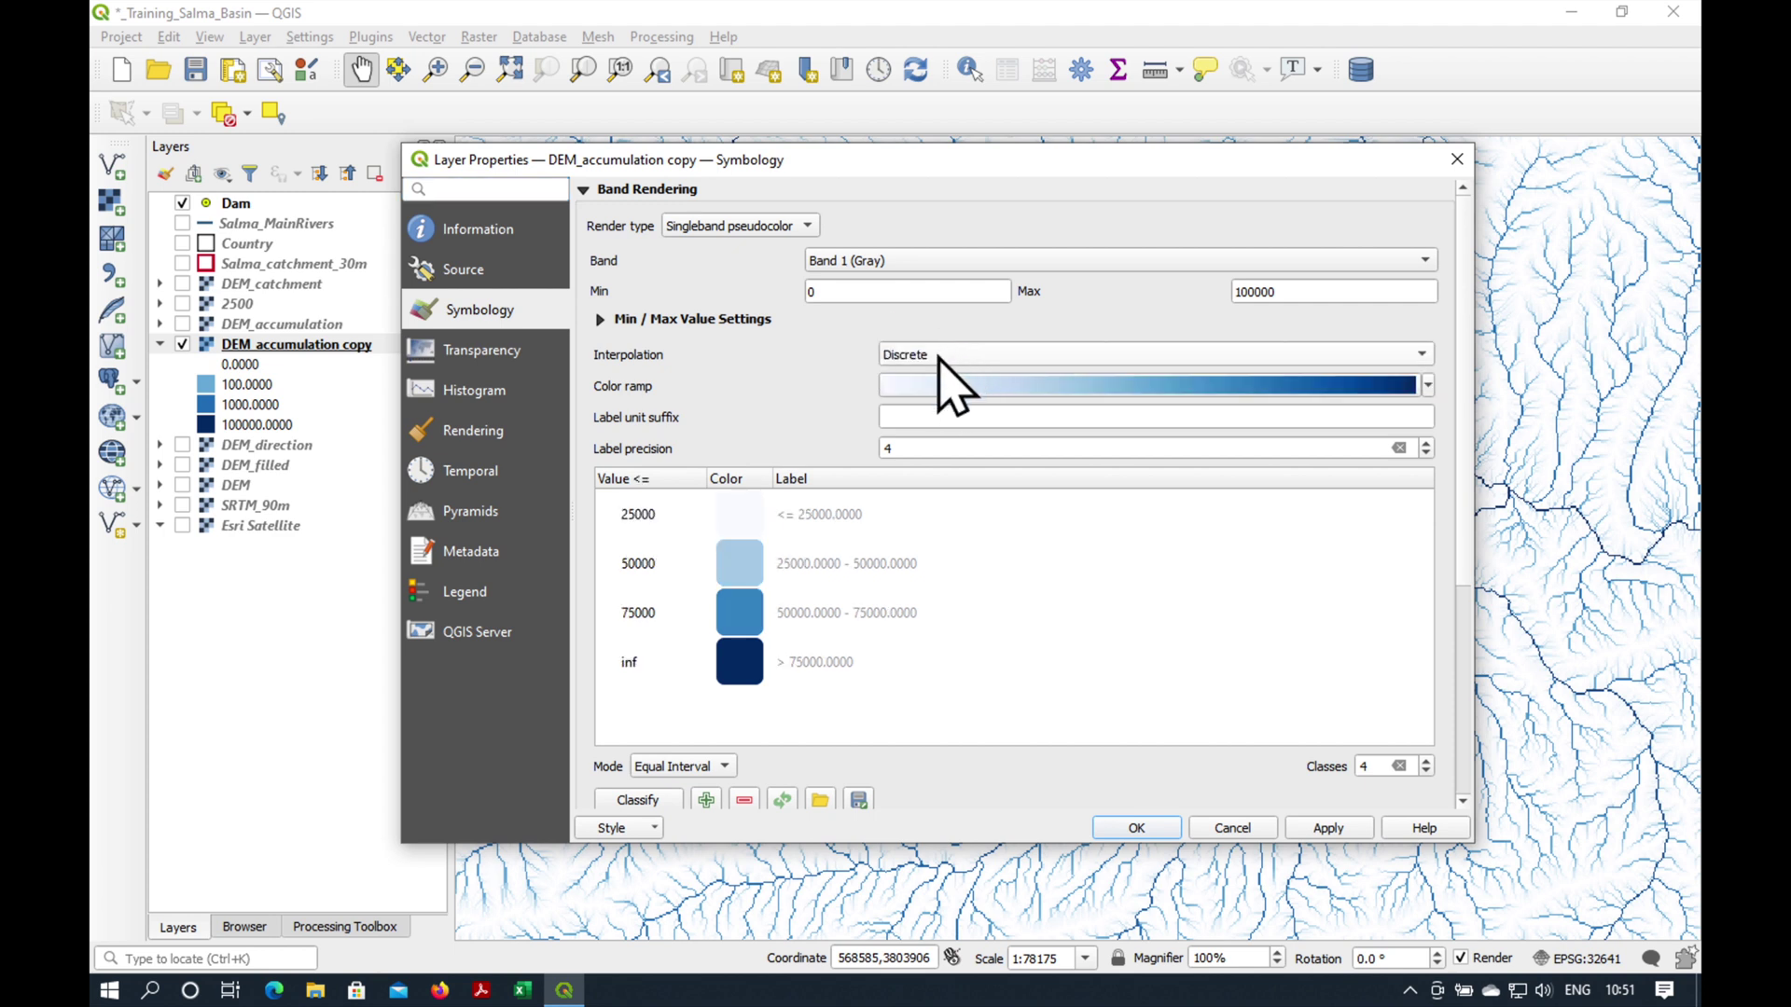
left_click(948, 364)
left_click(937, 403)
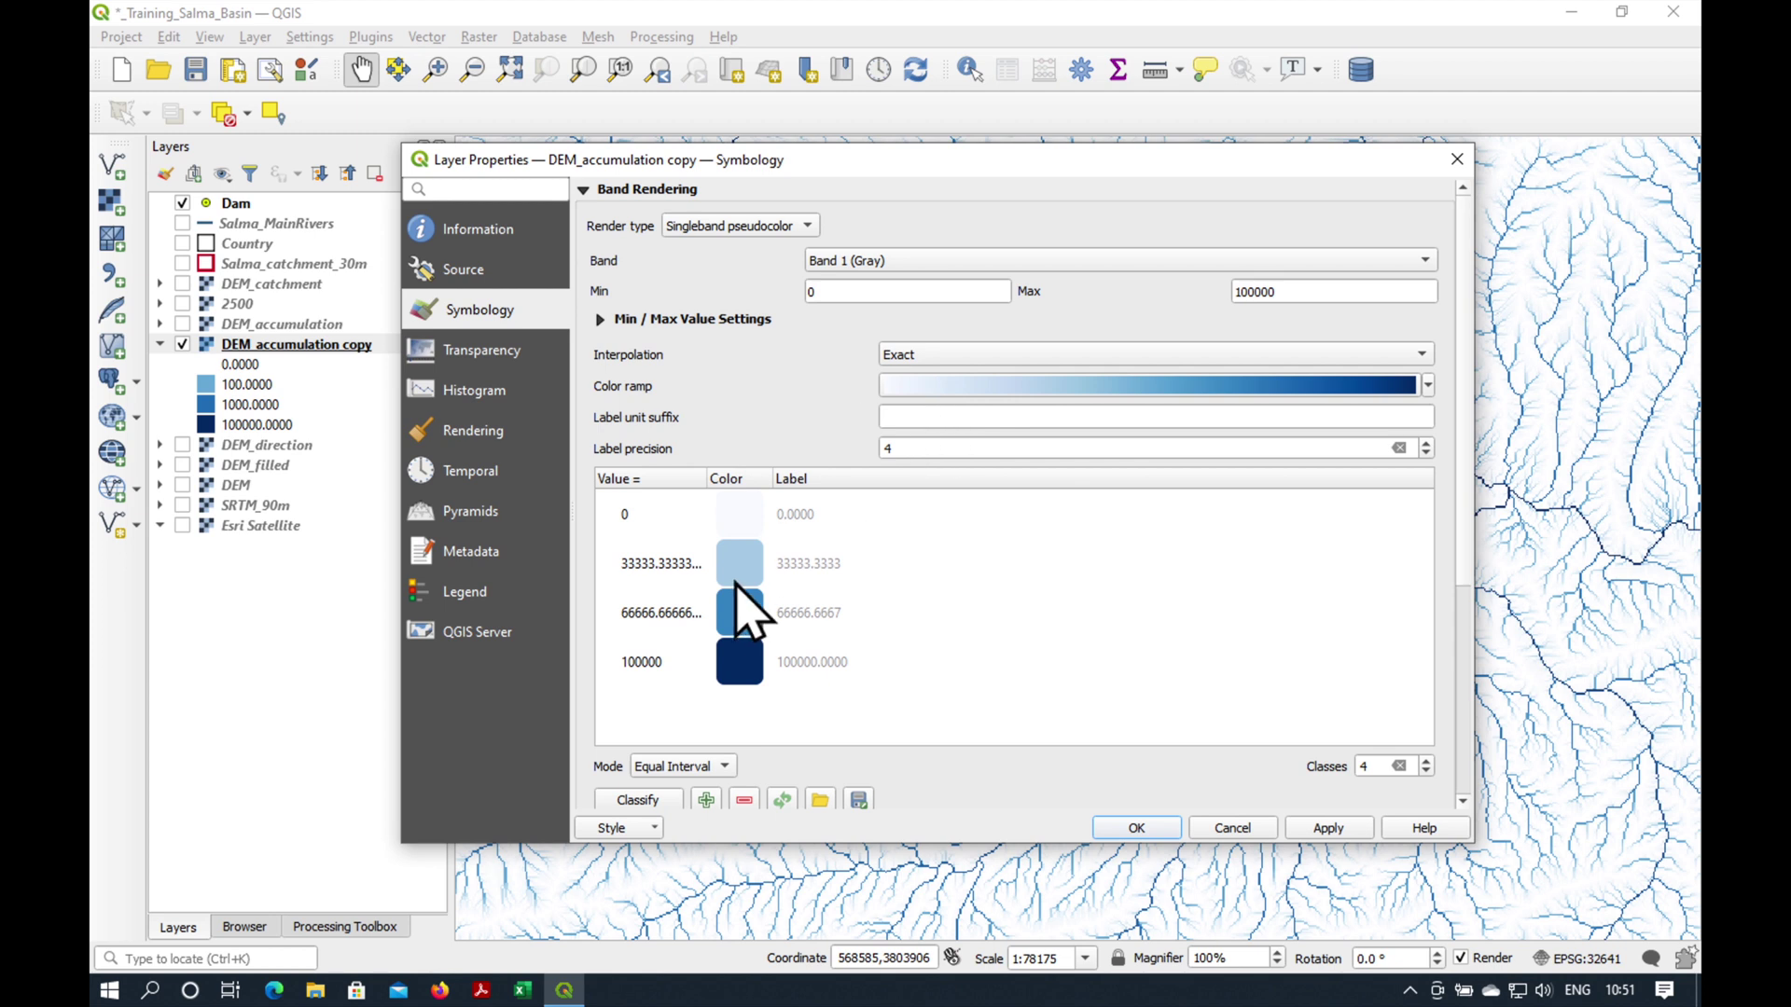
left_click(931, 359)
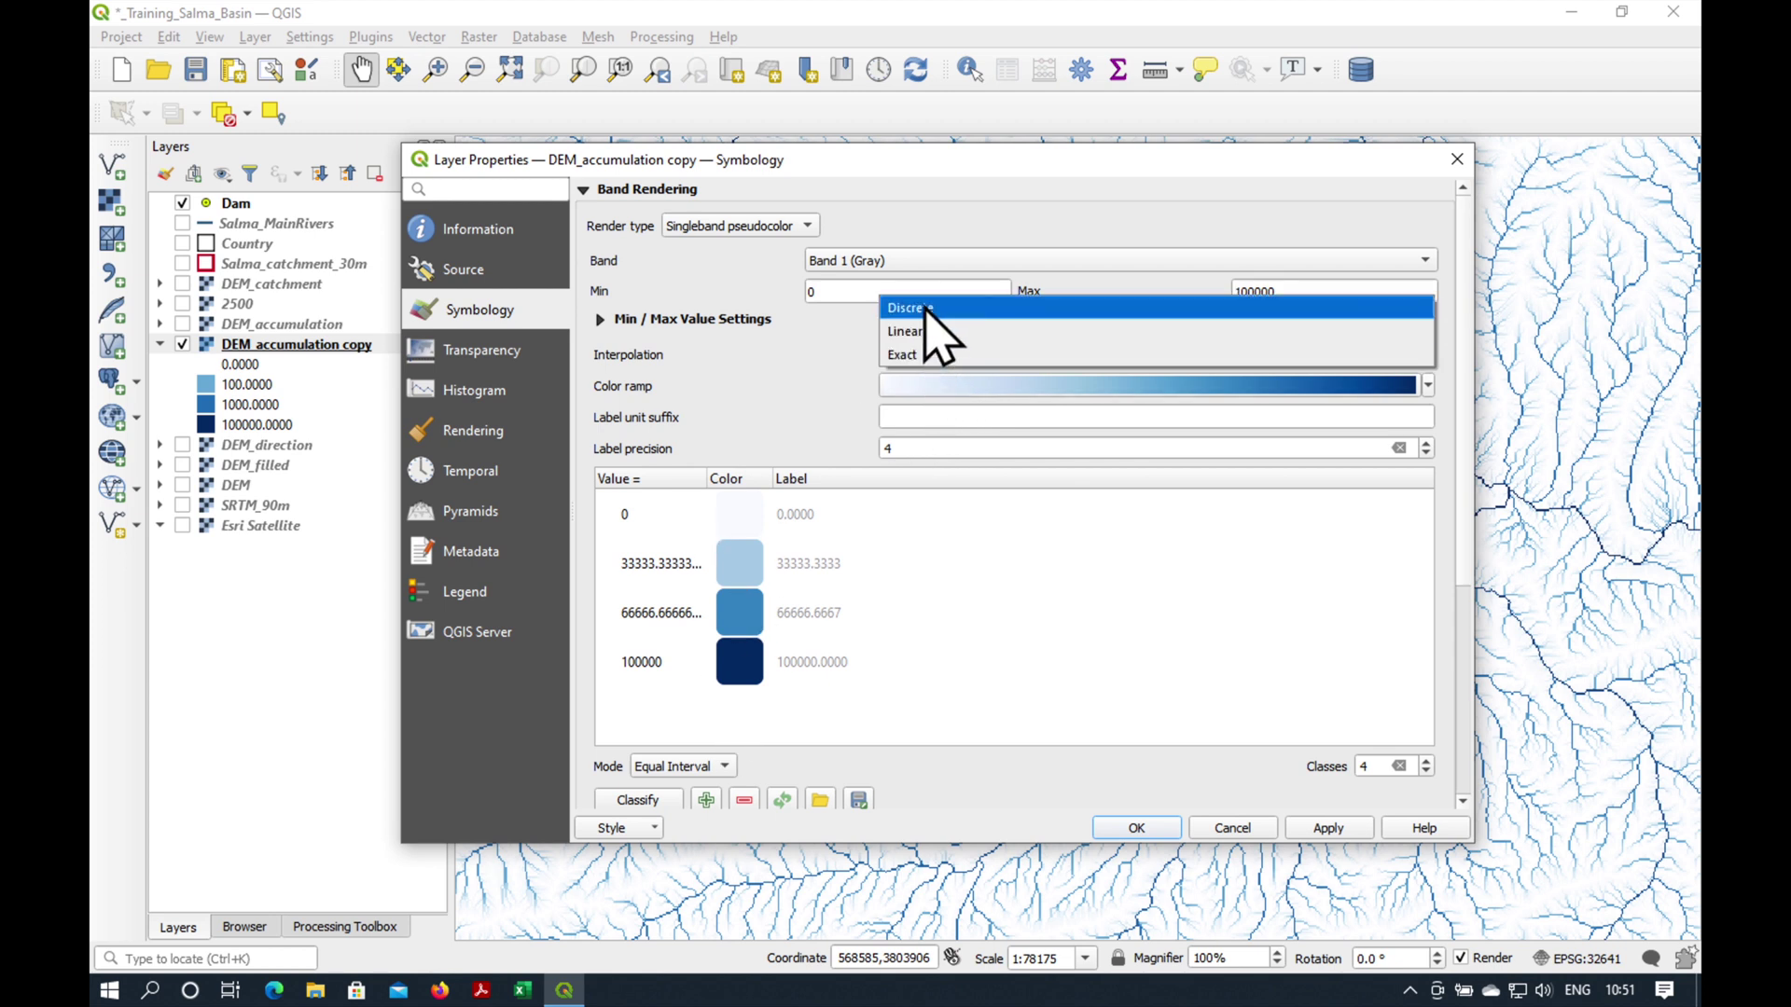
left_click(937, 327)
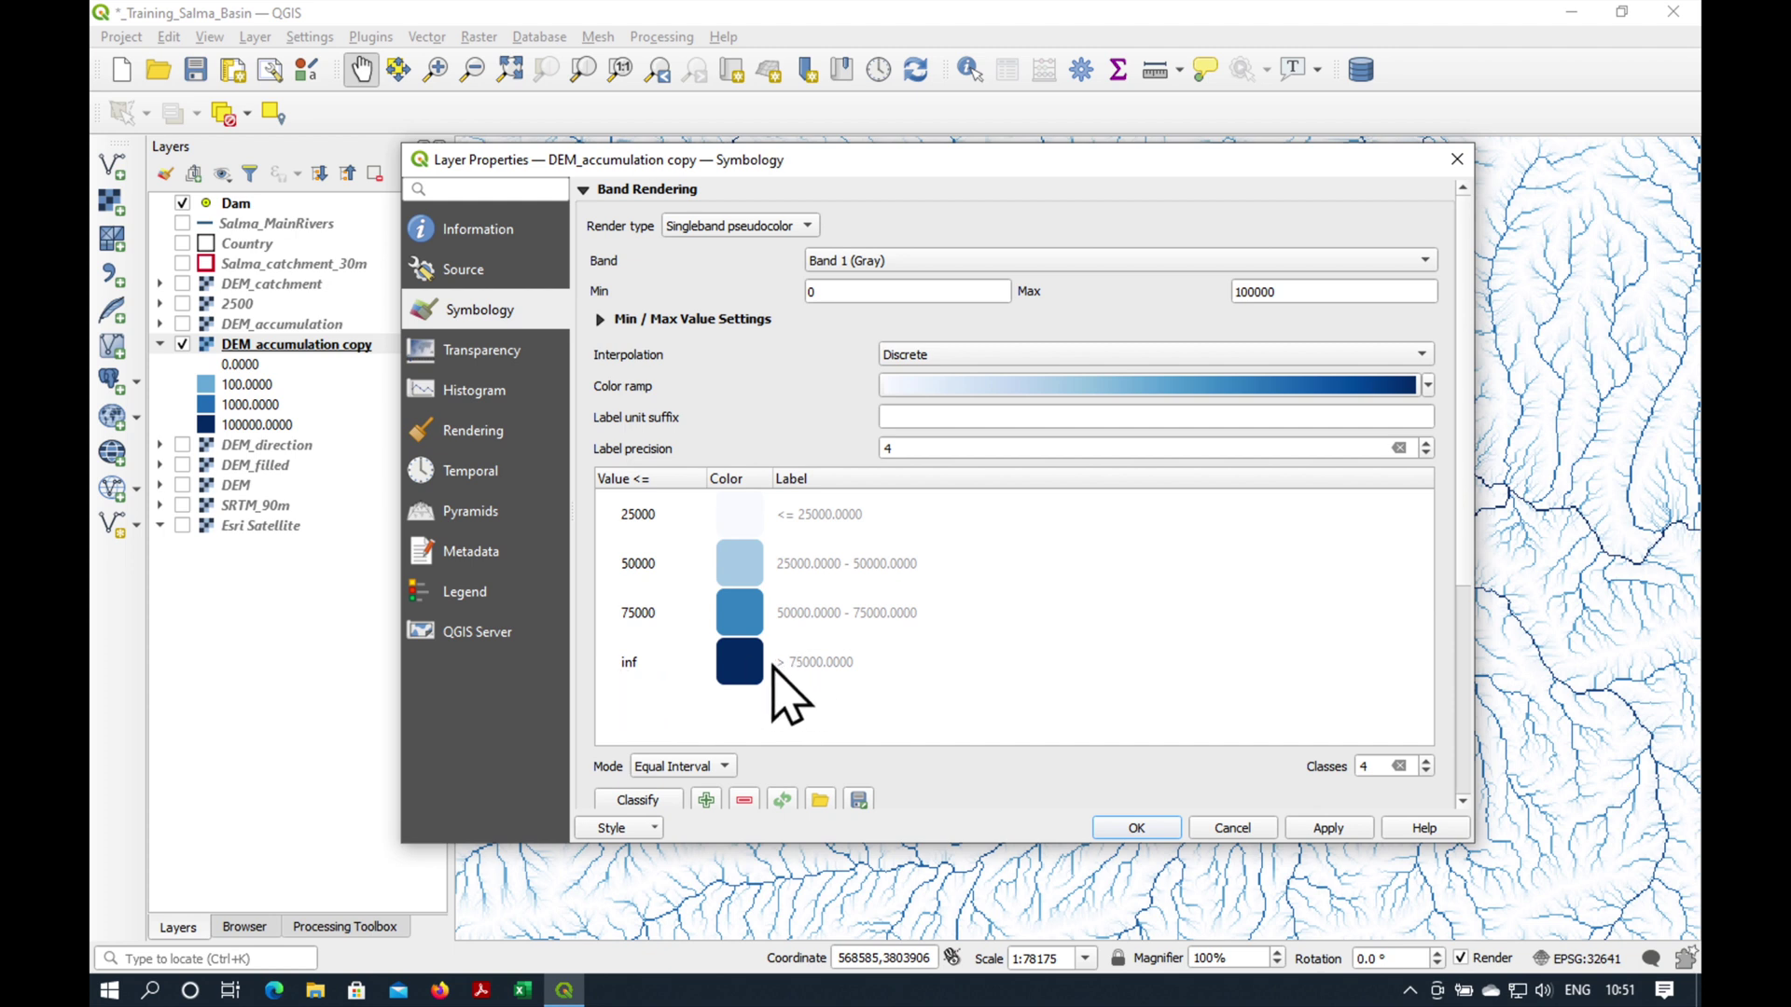
- Use three colour classes with breaks at 2500 and 5000, and apply
left_click(1425, 772)
left_click(1425, 773)
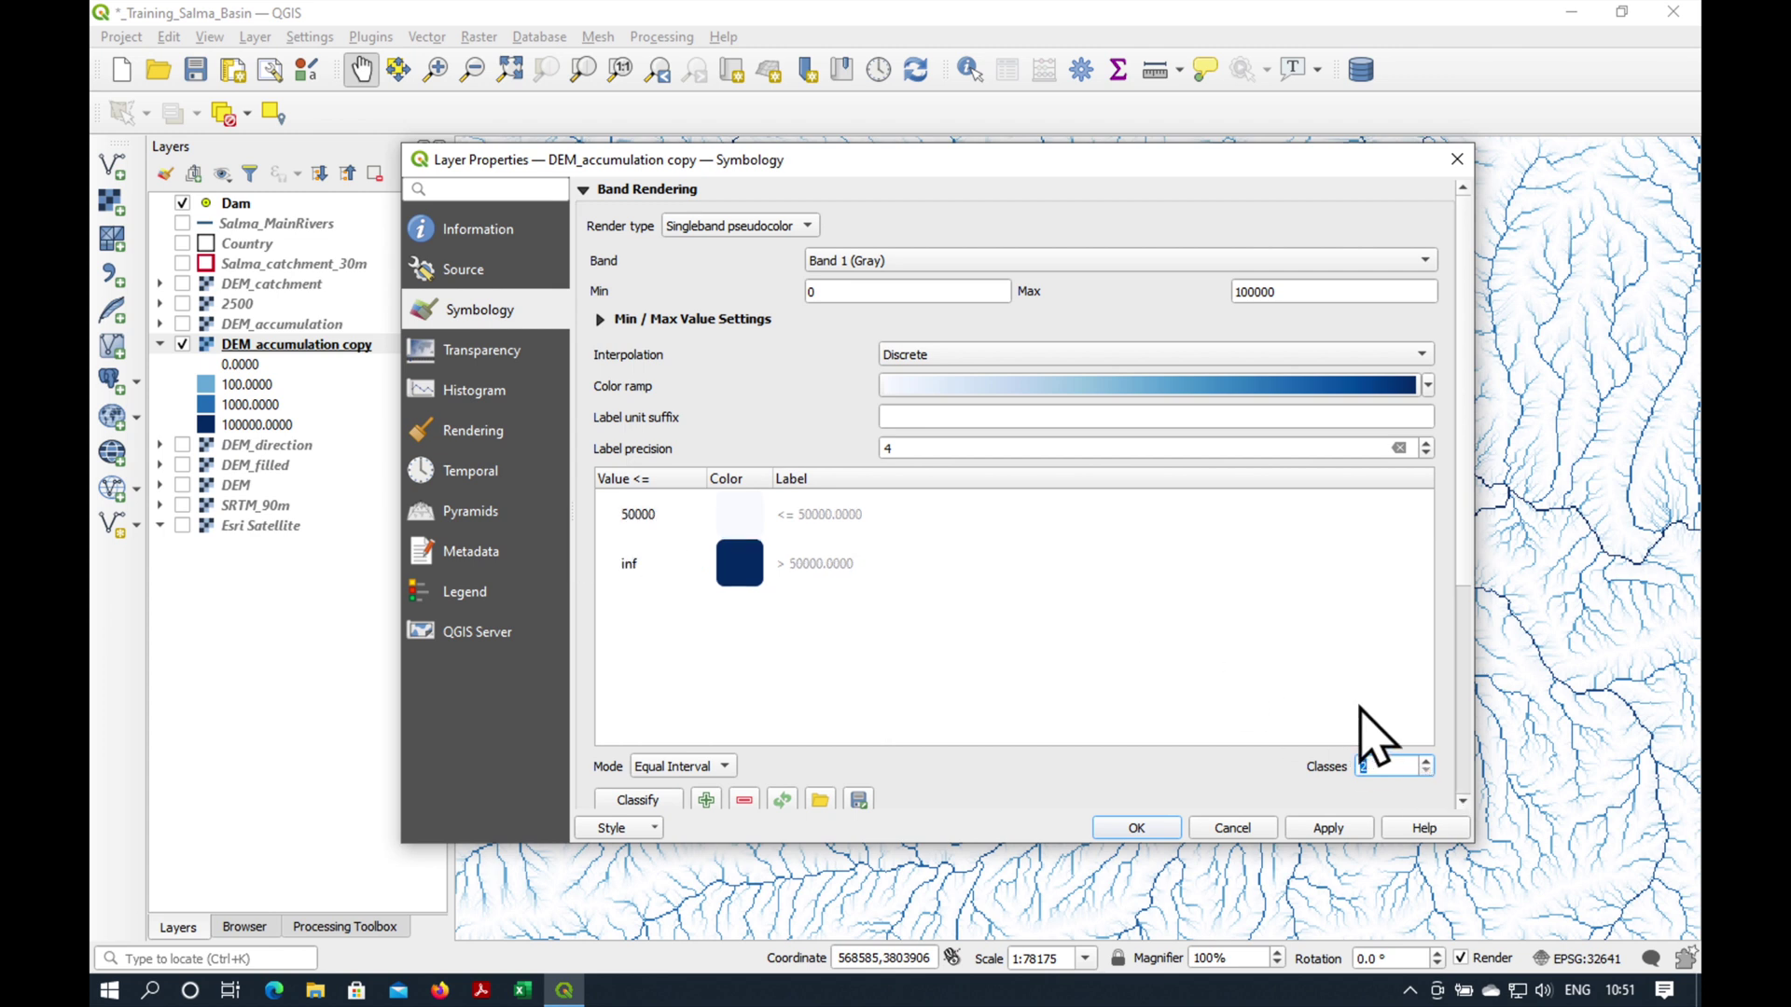
left_click(1425, 760)
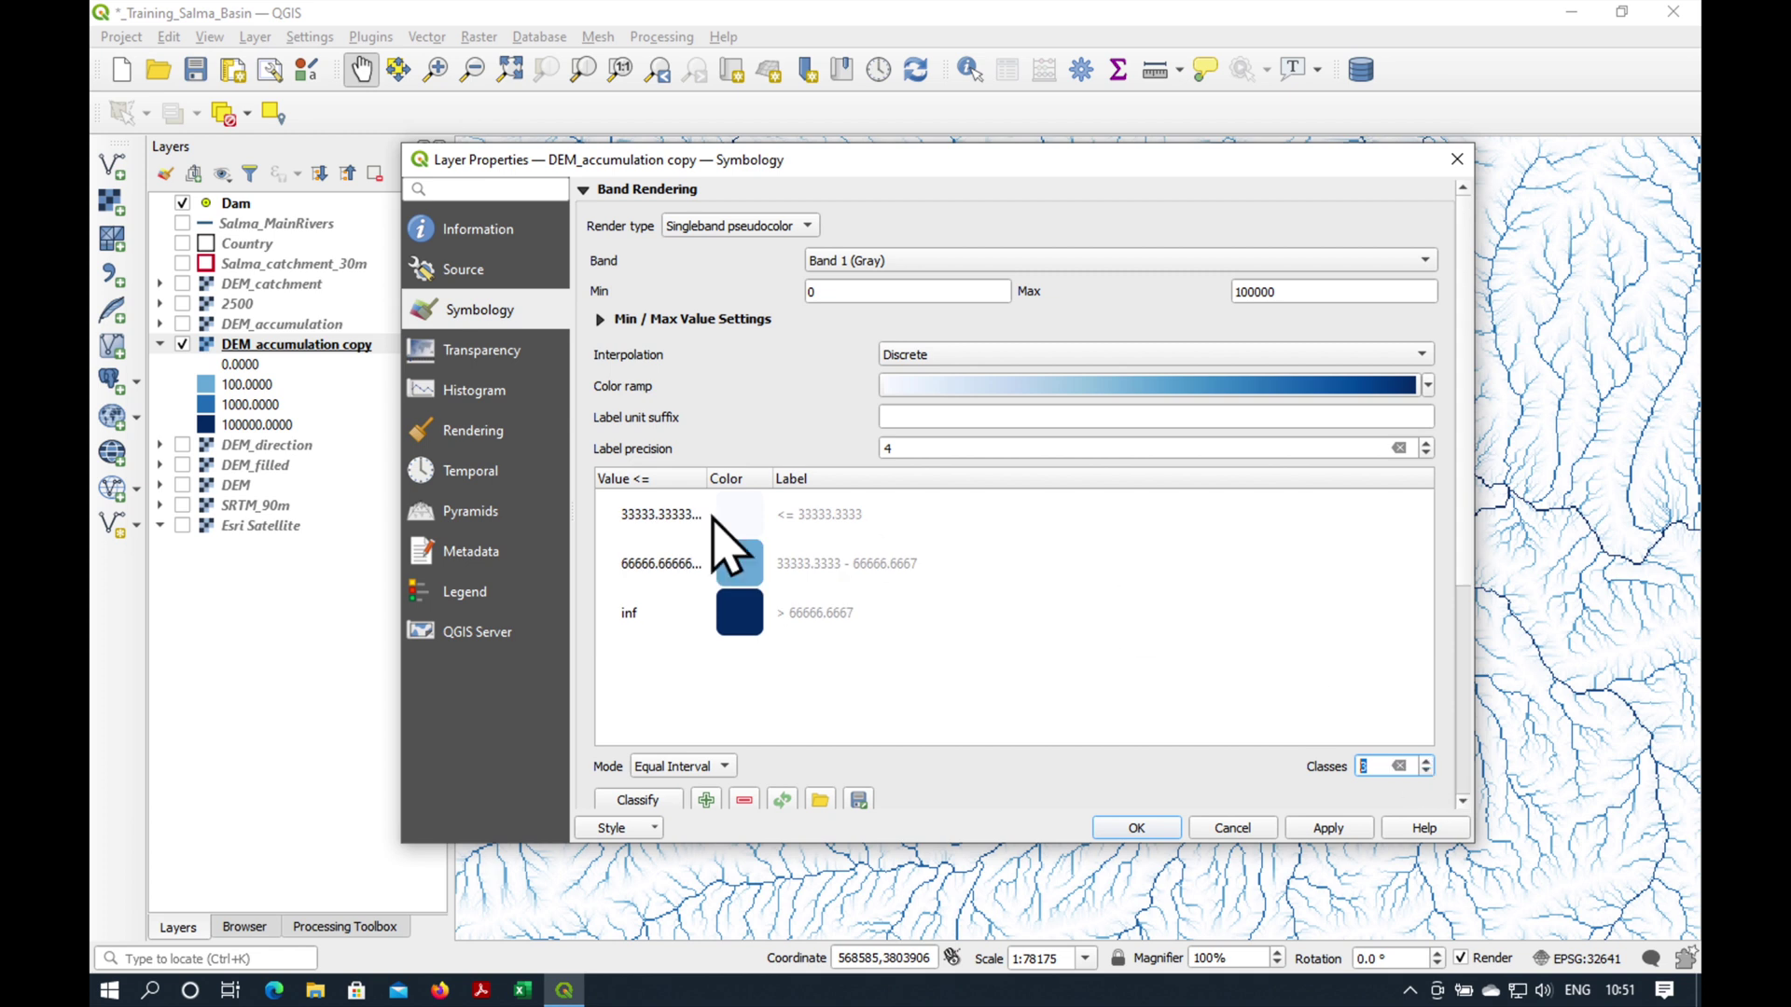
double_click(652, 563)
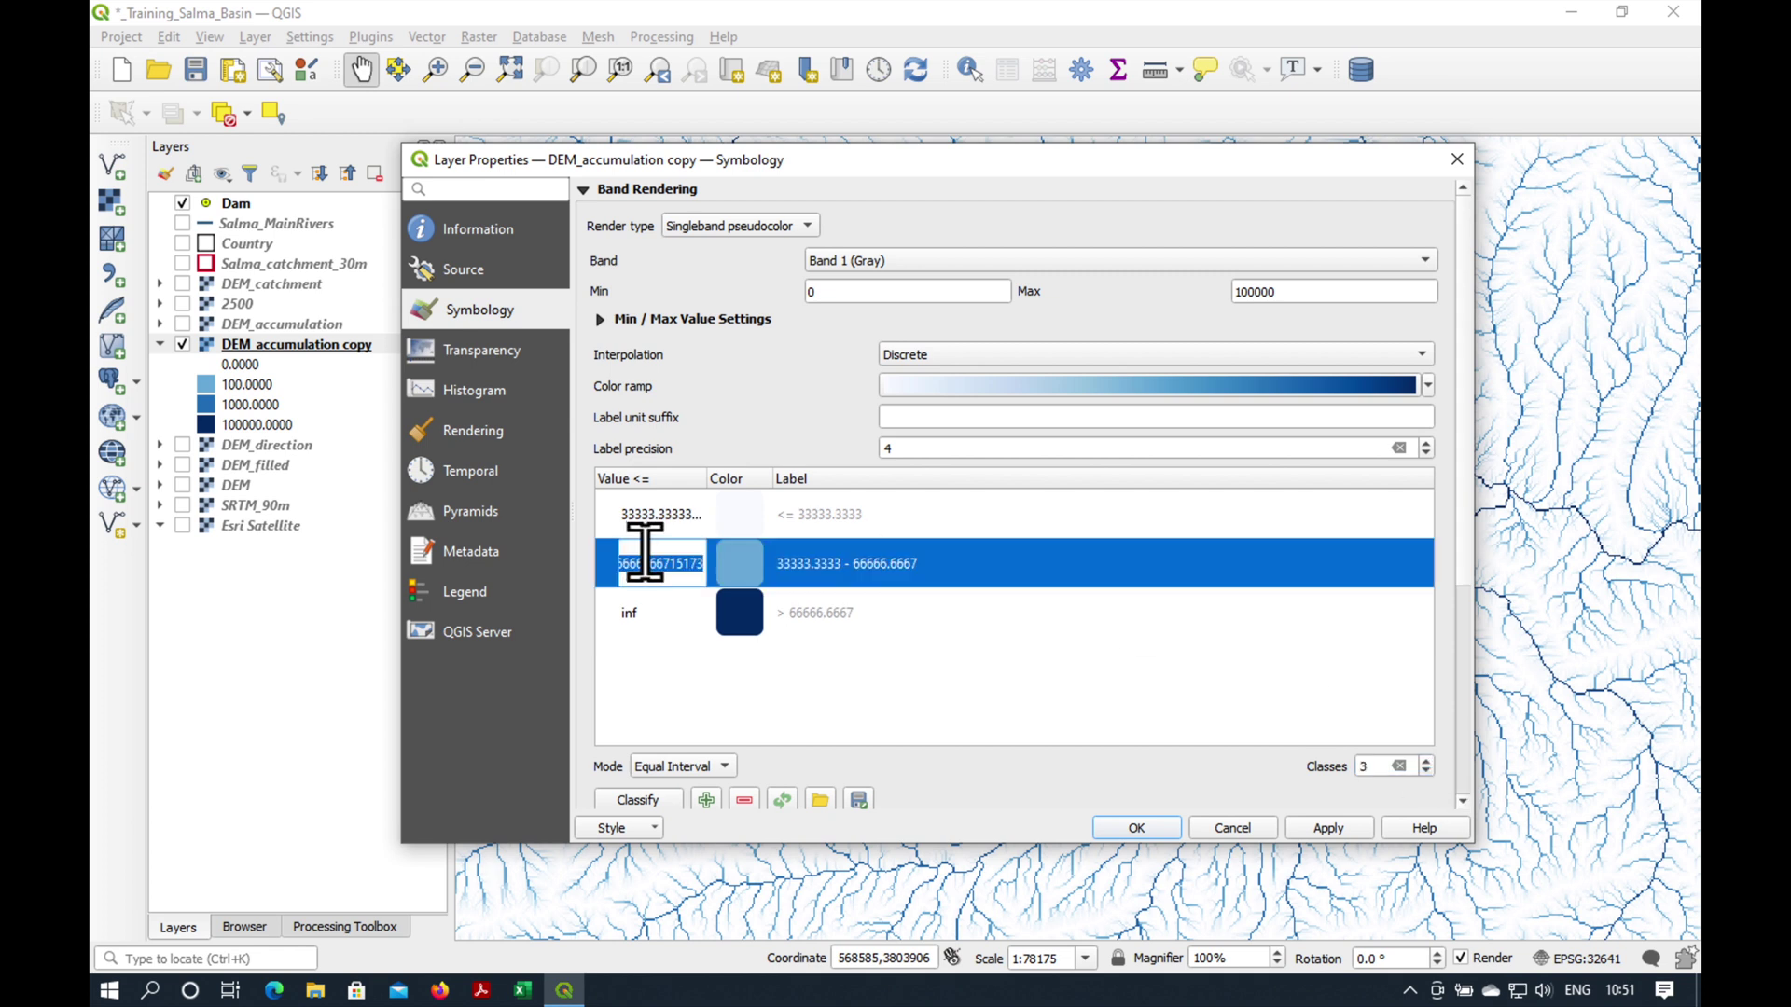
type("5000")
key("Return")
double_click(652, 564)
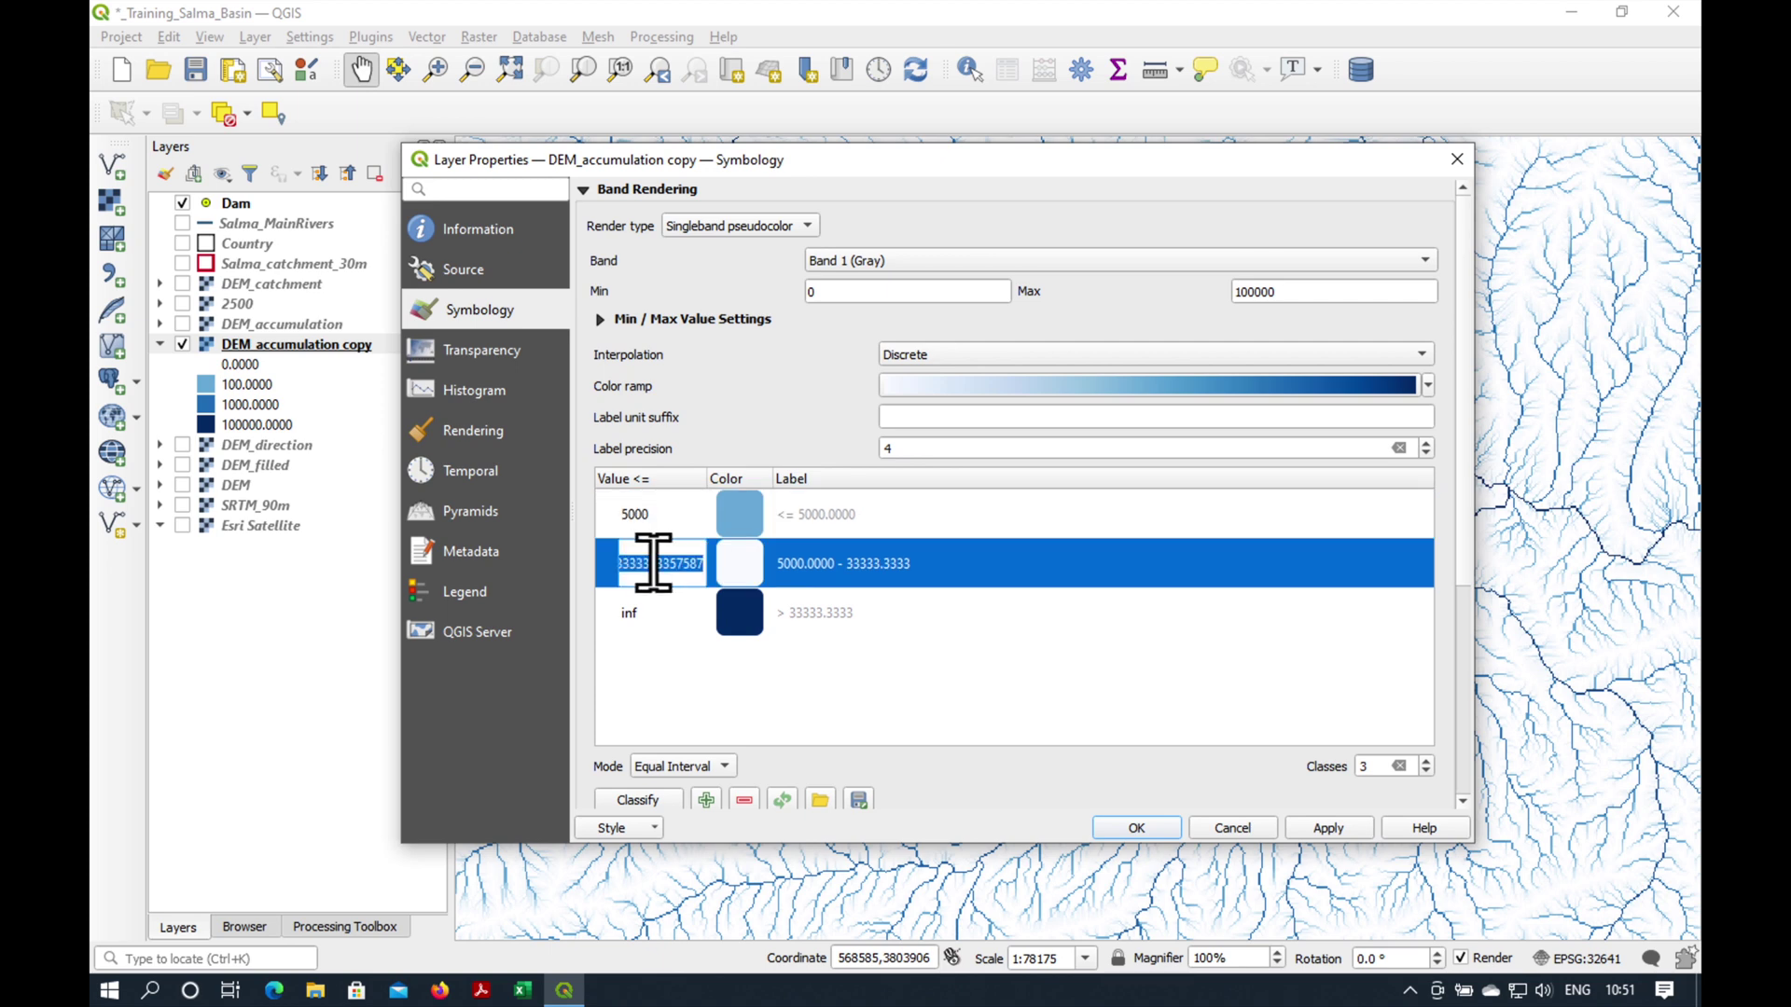
left_click(1143, 828)
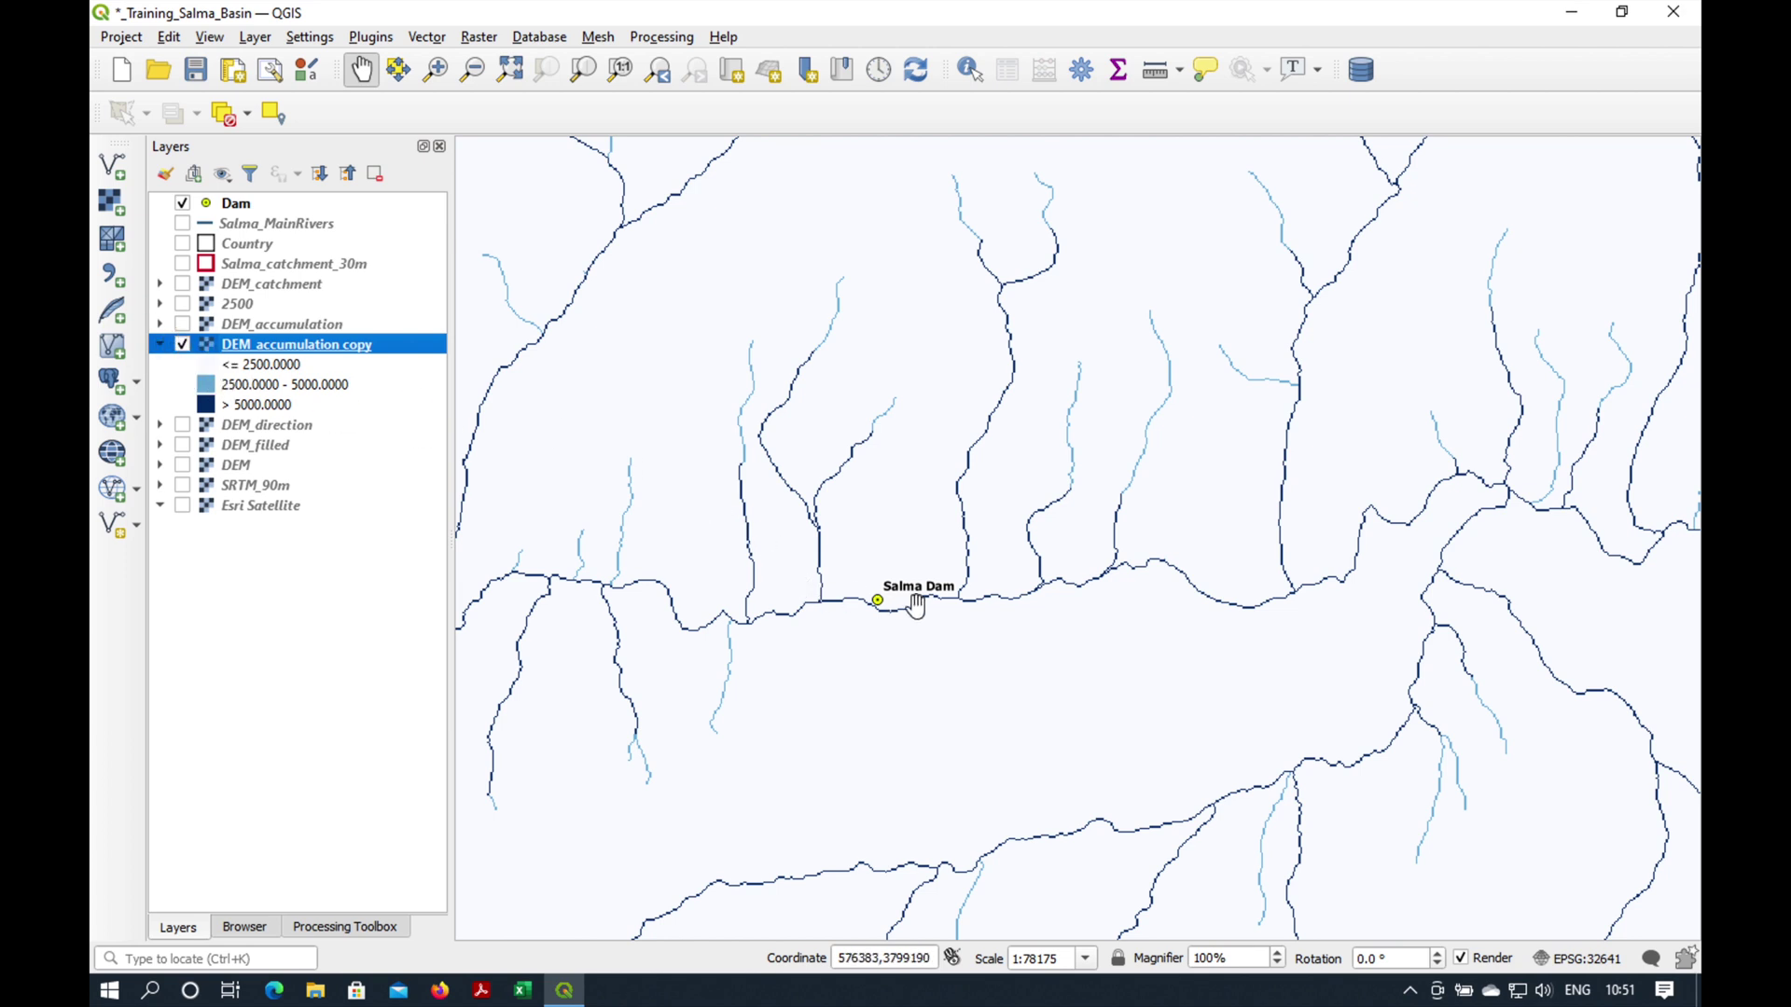
- Zoom and pan across the tributaries and eastern streams to inspect the classified accumulation
scroll(854, 599, "up", 1)
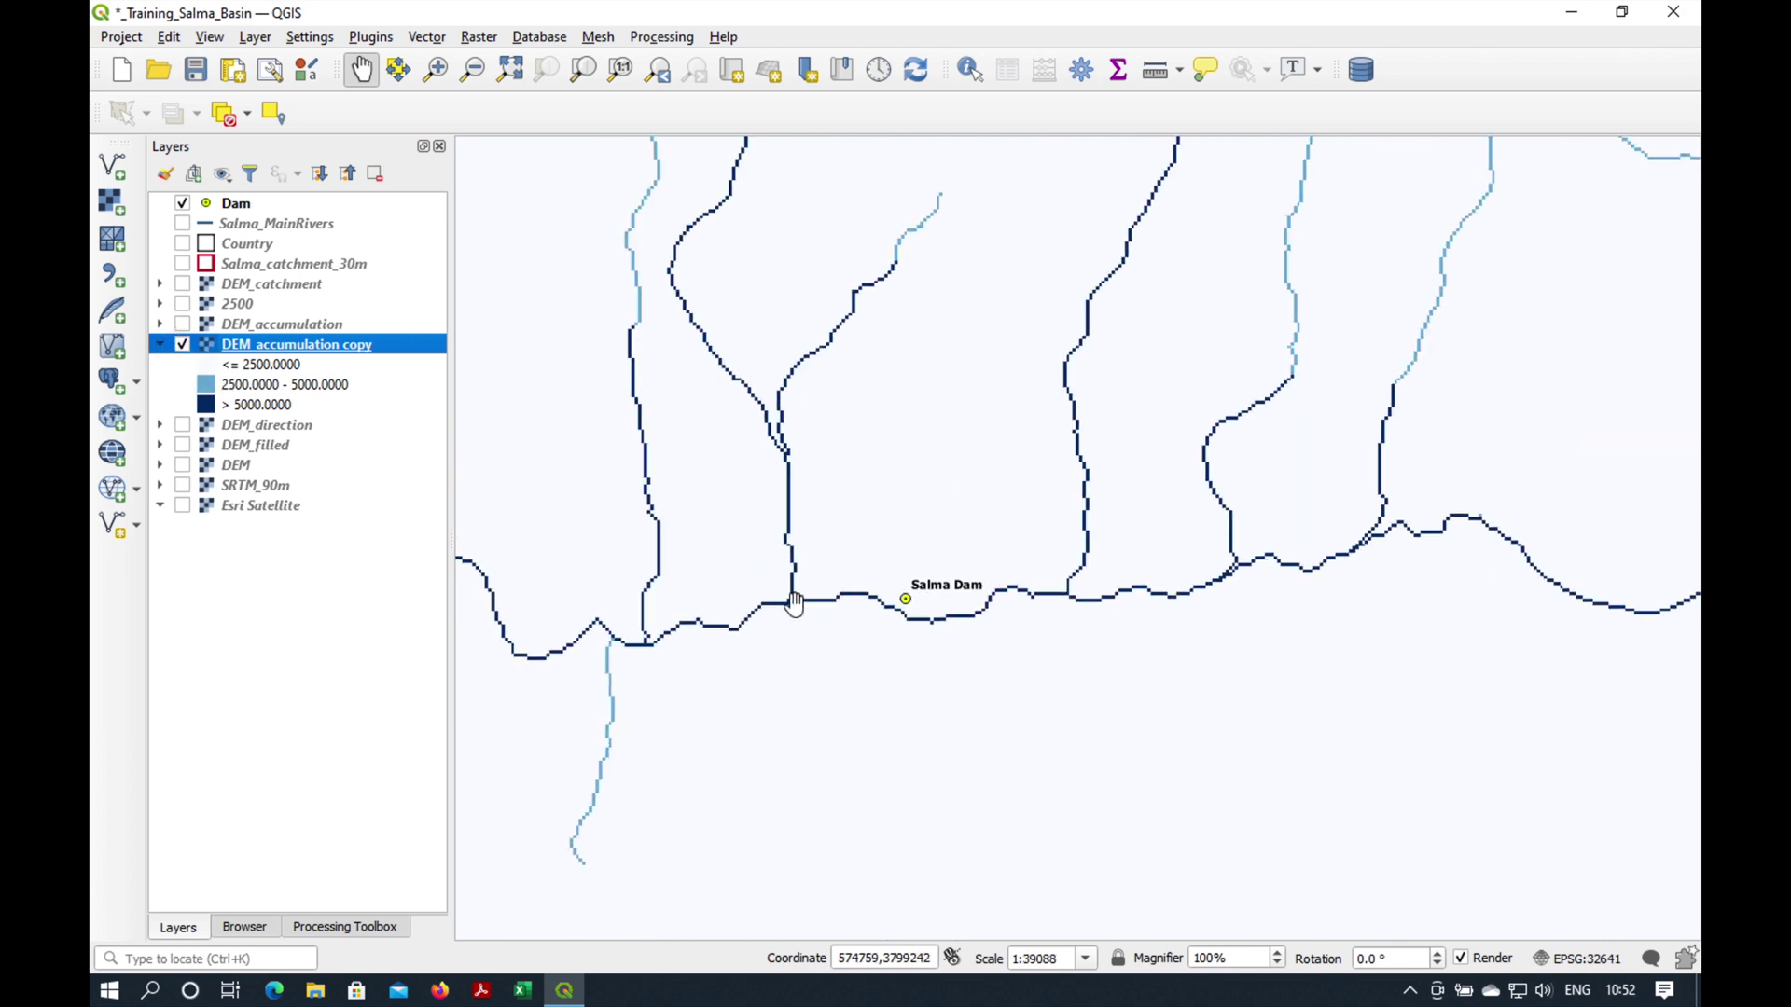
left_click_drag(1005, 344, 744, 599)
left_click_drag(909, 353, 833, 636)
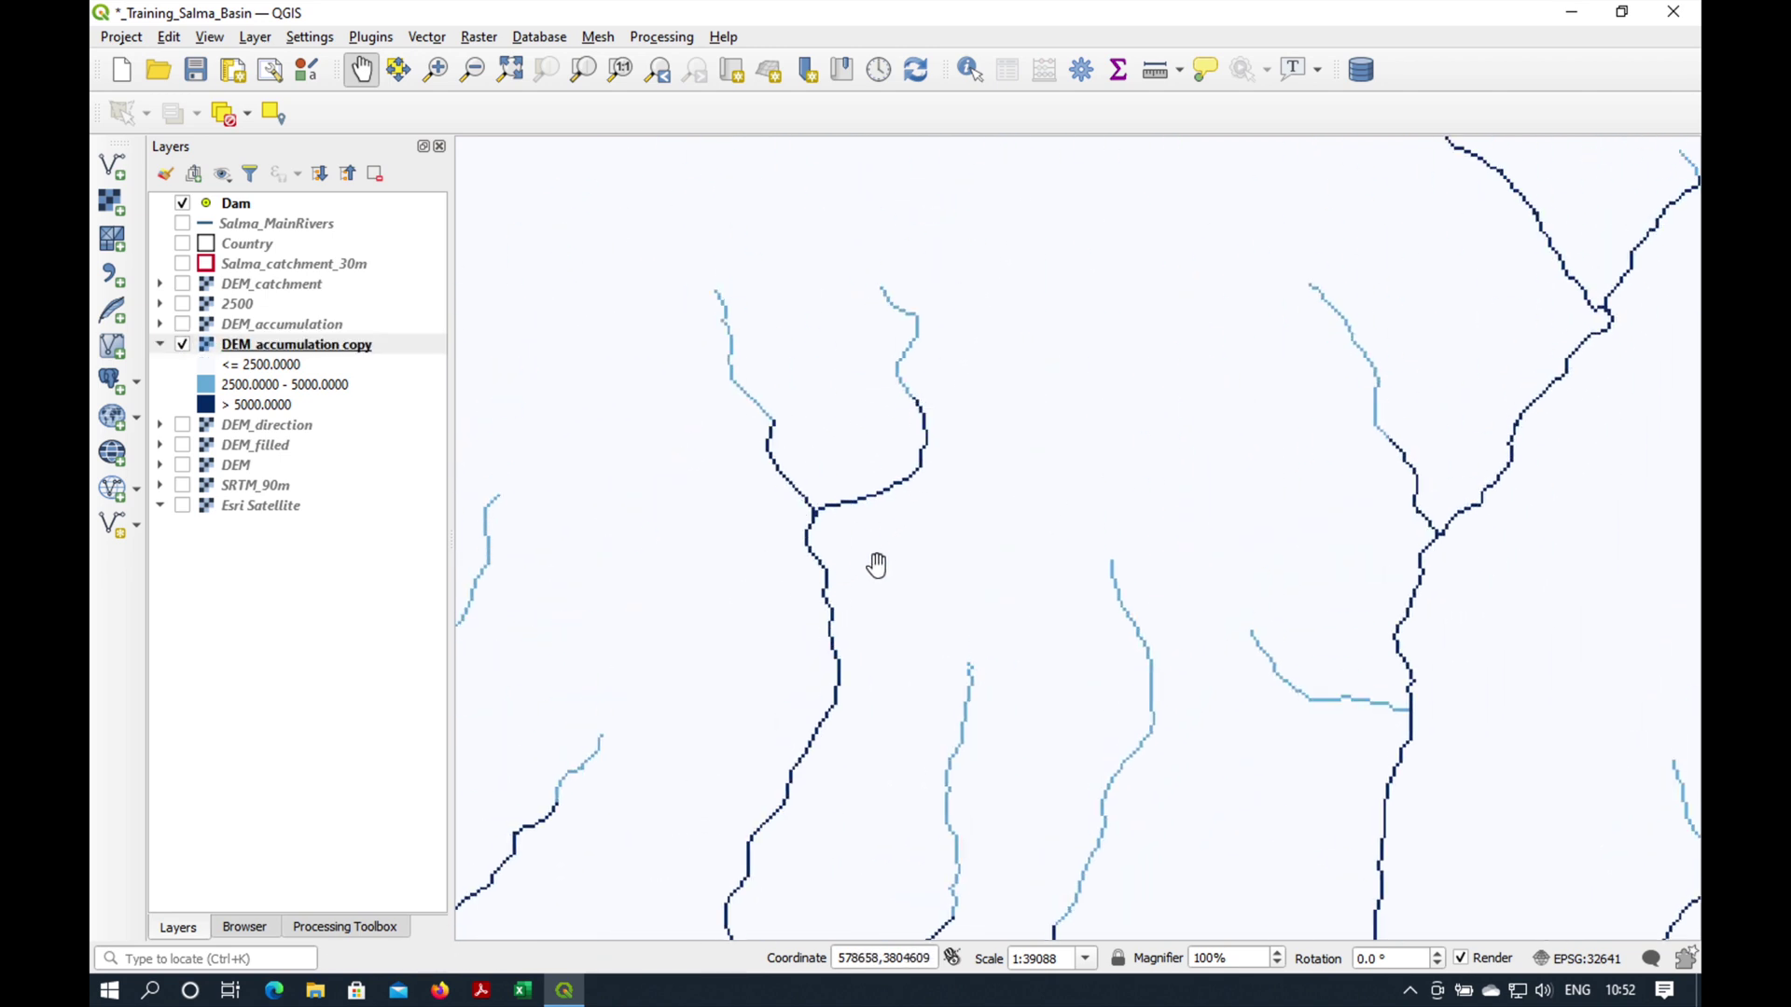
left_click_drag(877, 565, 699, 299)
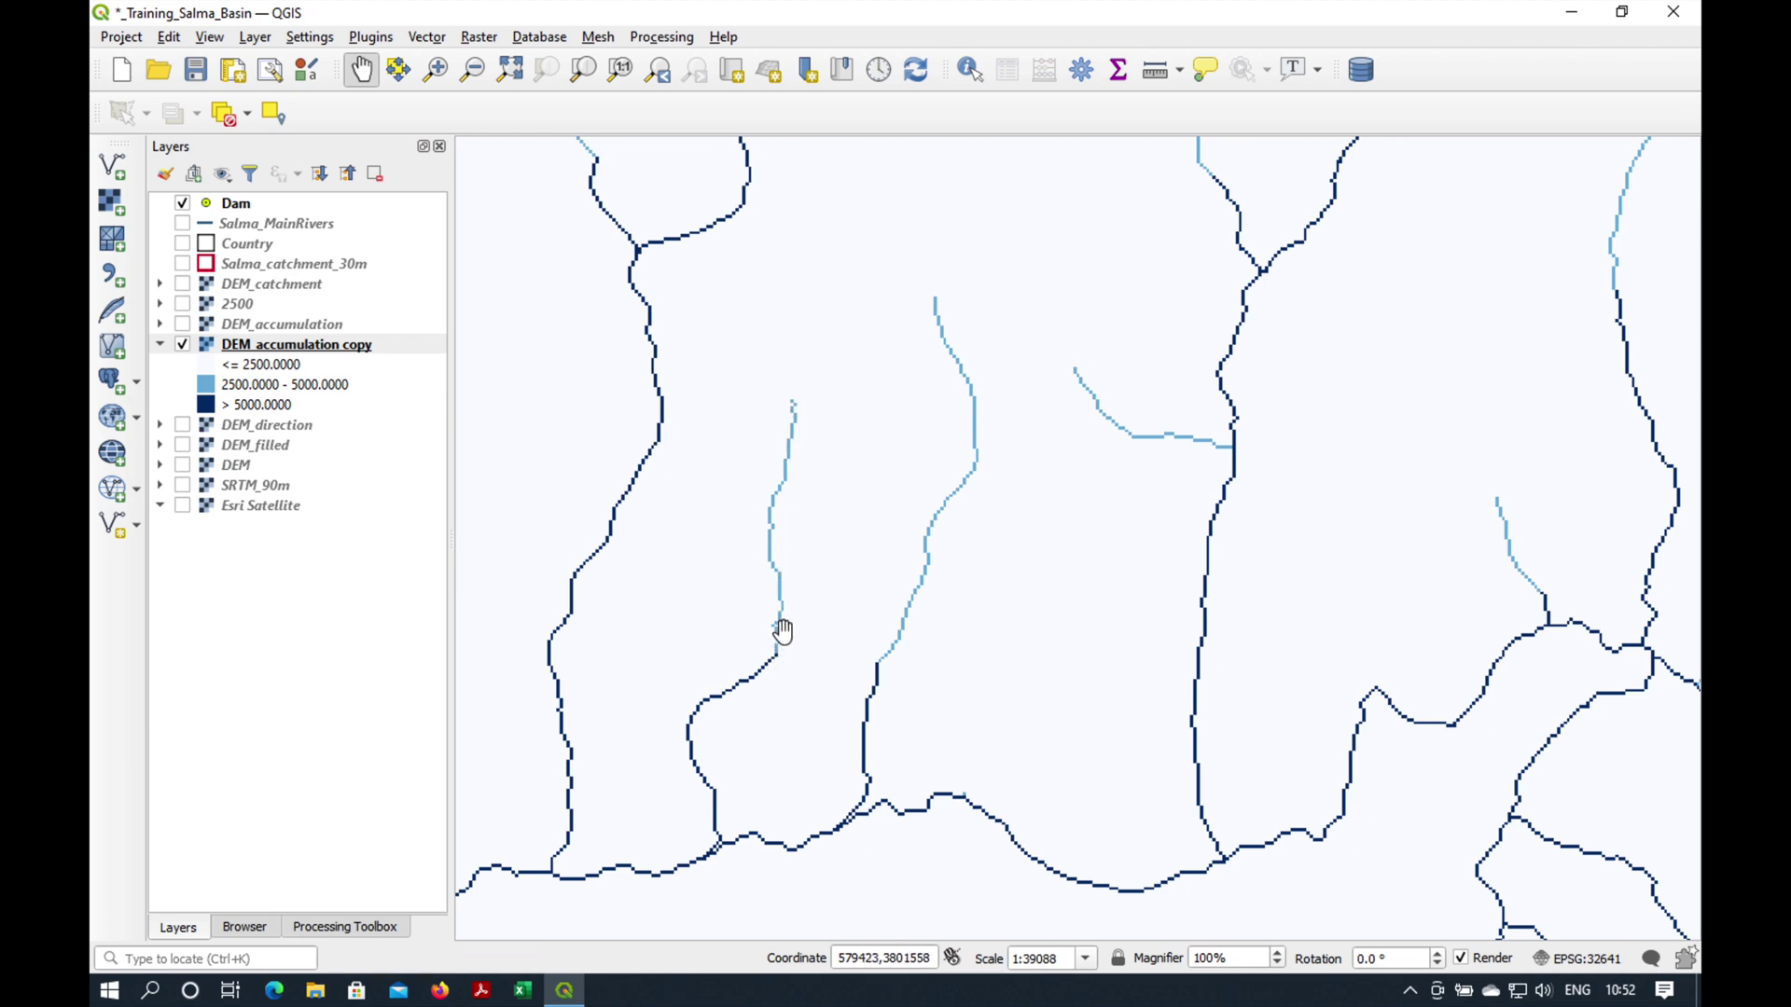
scroll(804, 455, "down", 1)
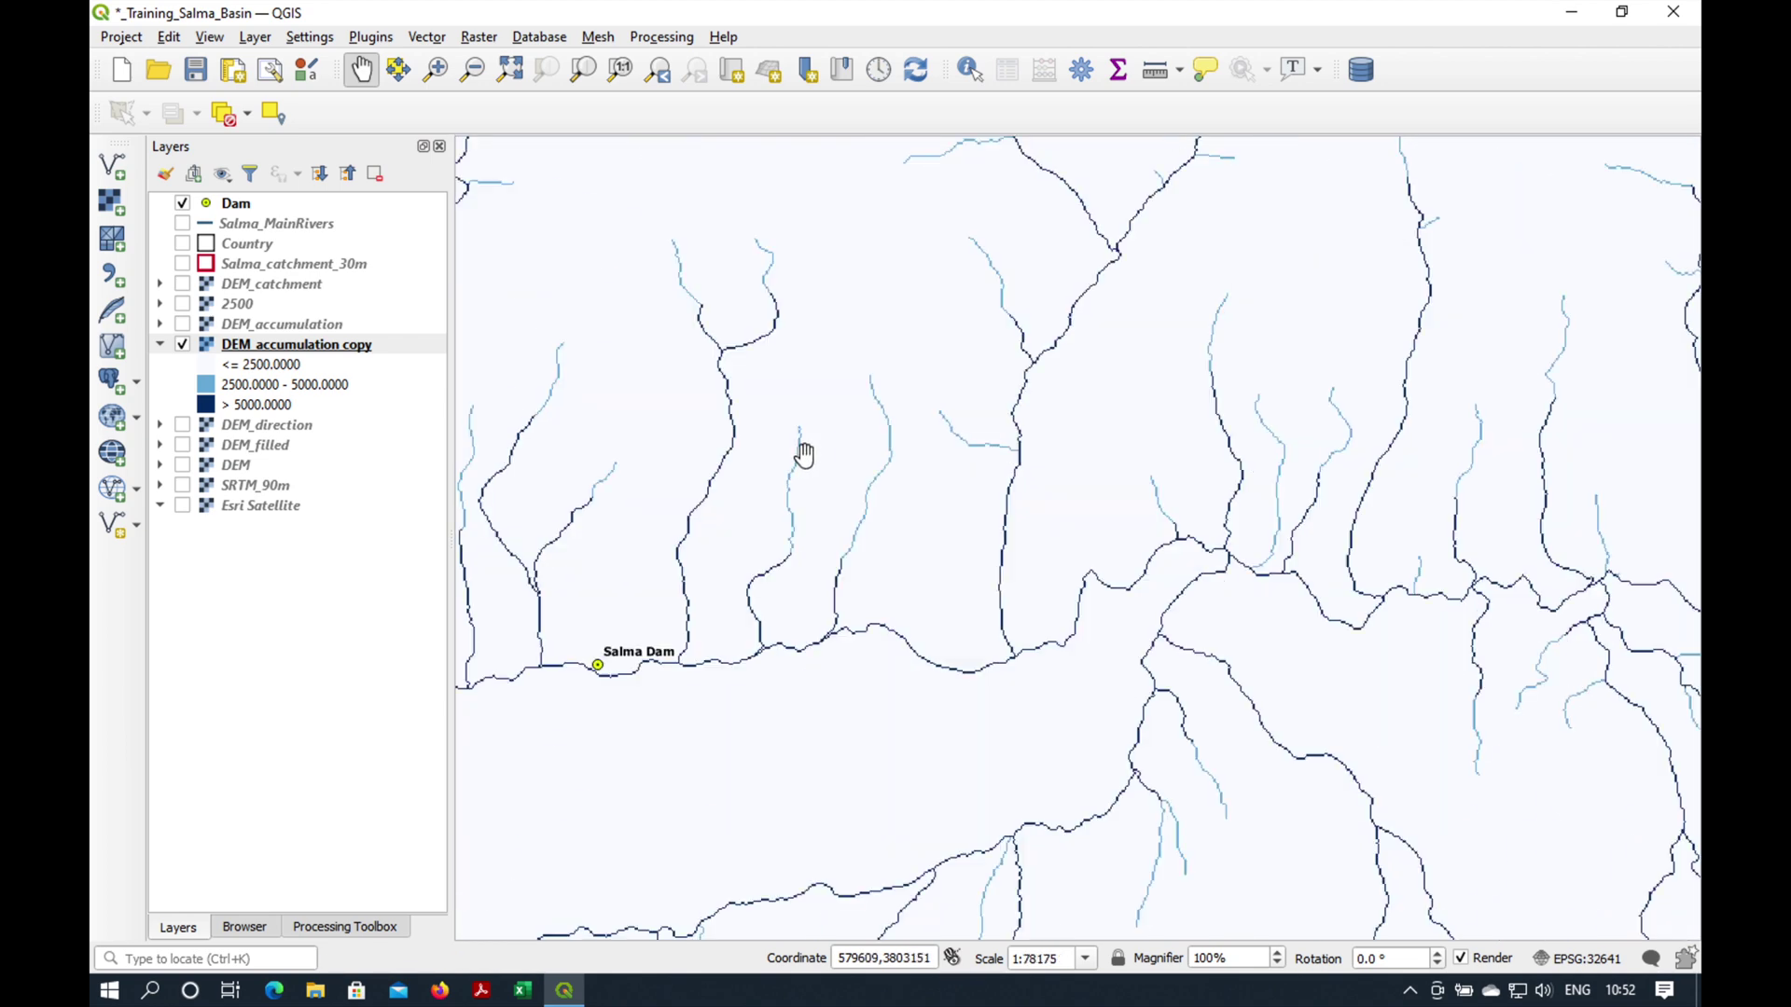
left_click_drag(1055, 496, 728, 536)
left_click_drag(979, 529, 752, 536)
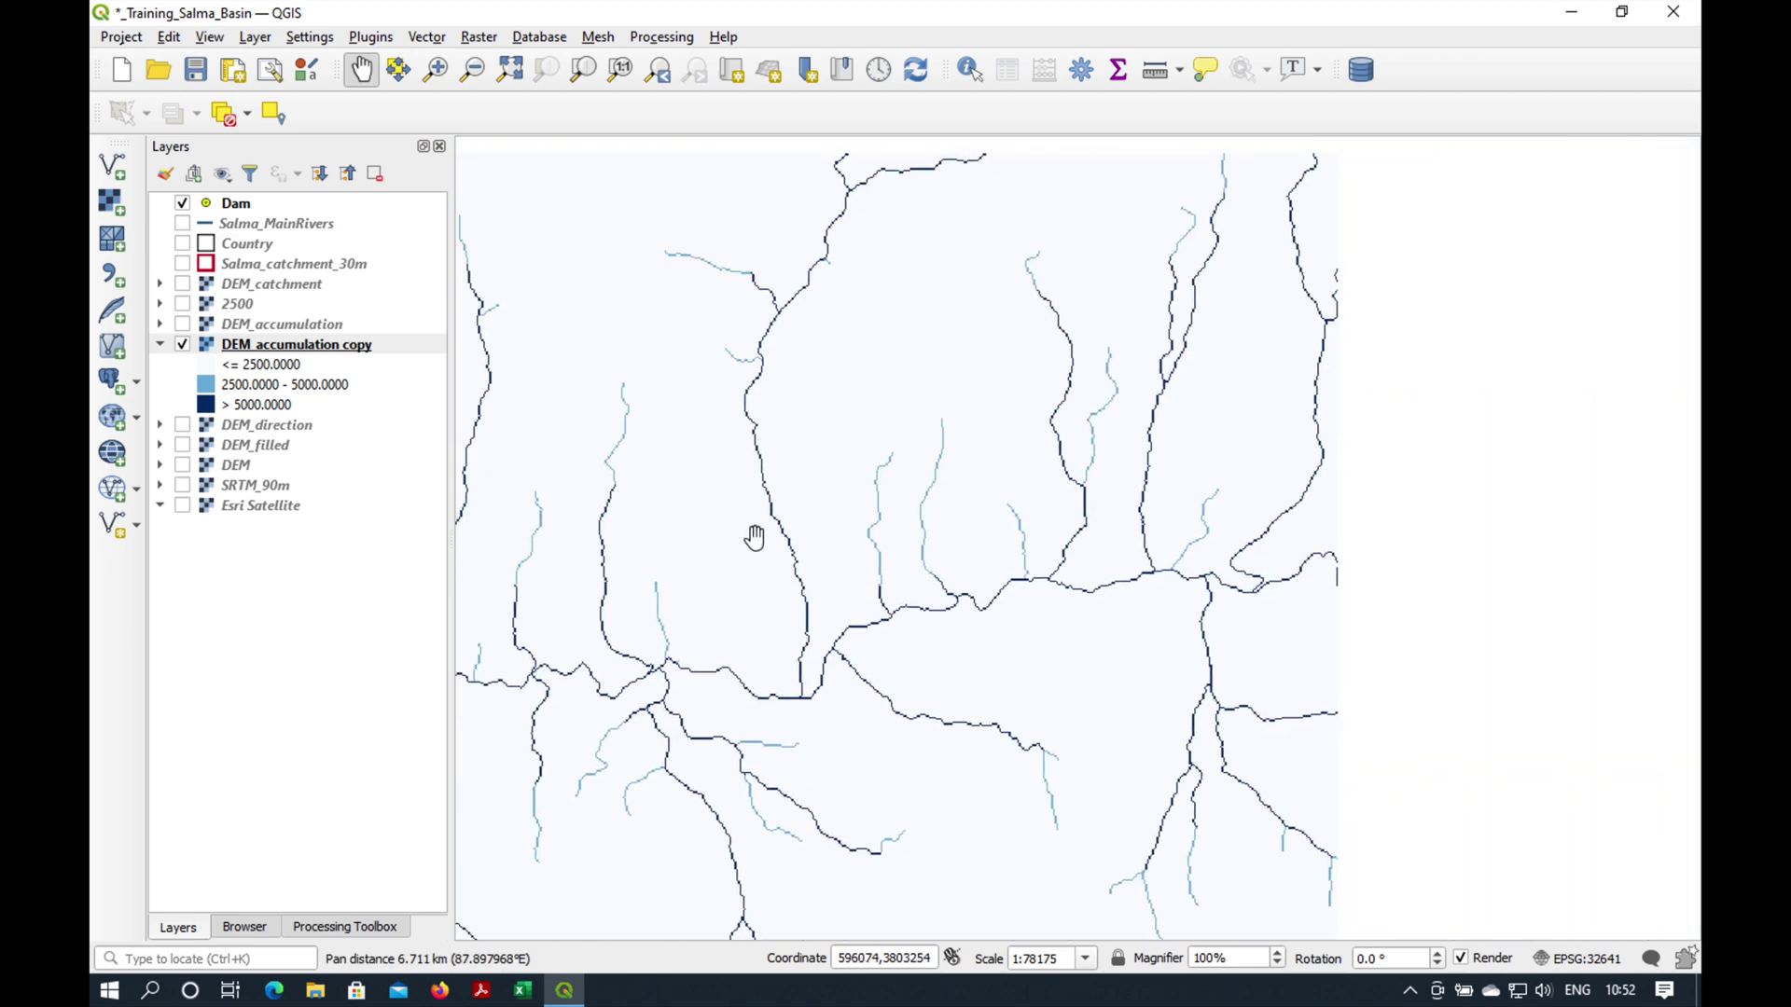
left_click_drag(988, 520, 524, 504)
scroll(721, 500, "down", 1)
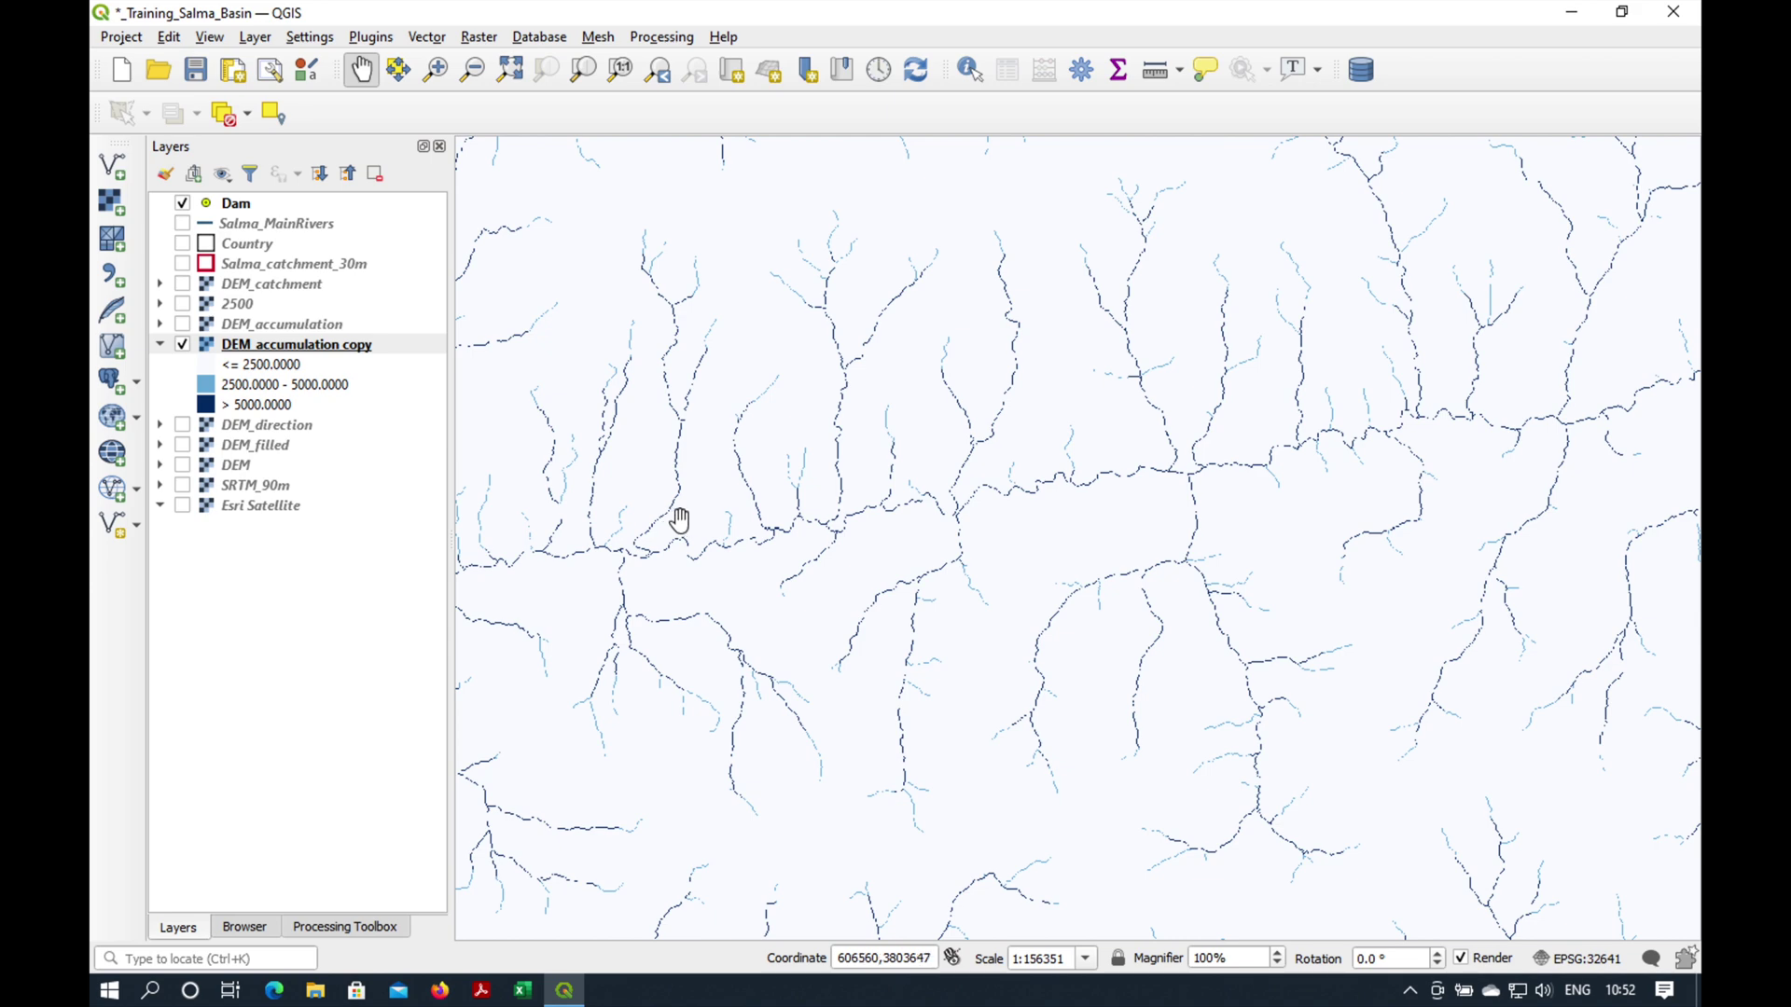
scroll(680, 520, "down", 1)
scroll(697, 525, "up", 2)
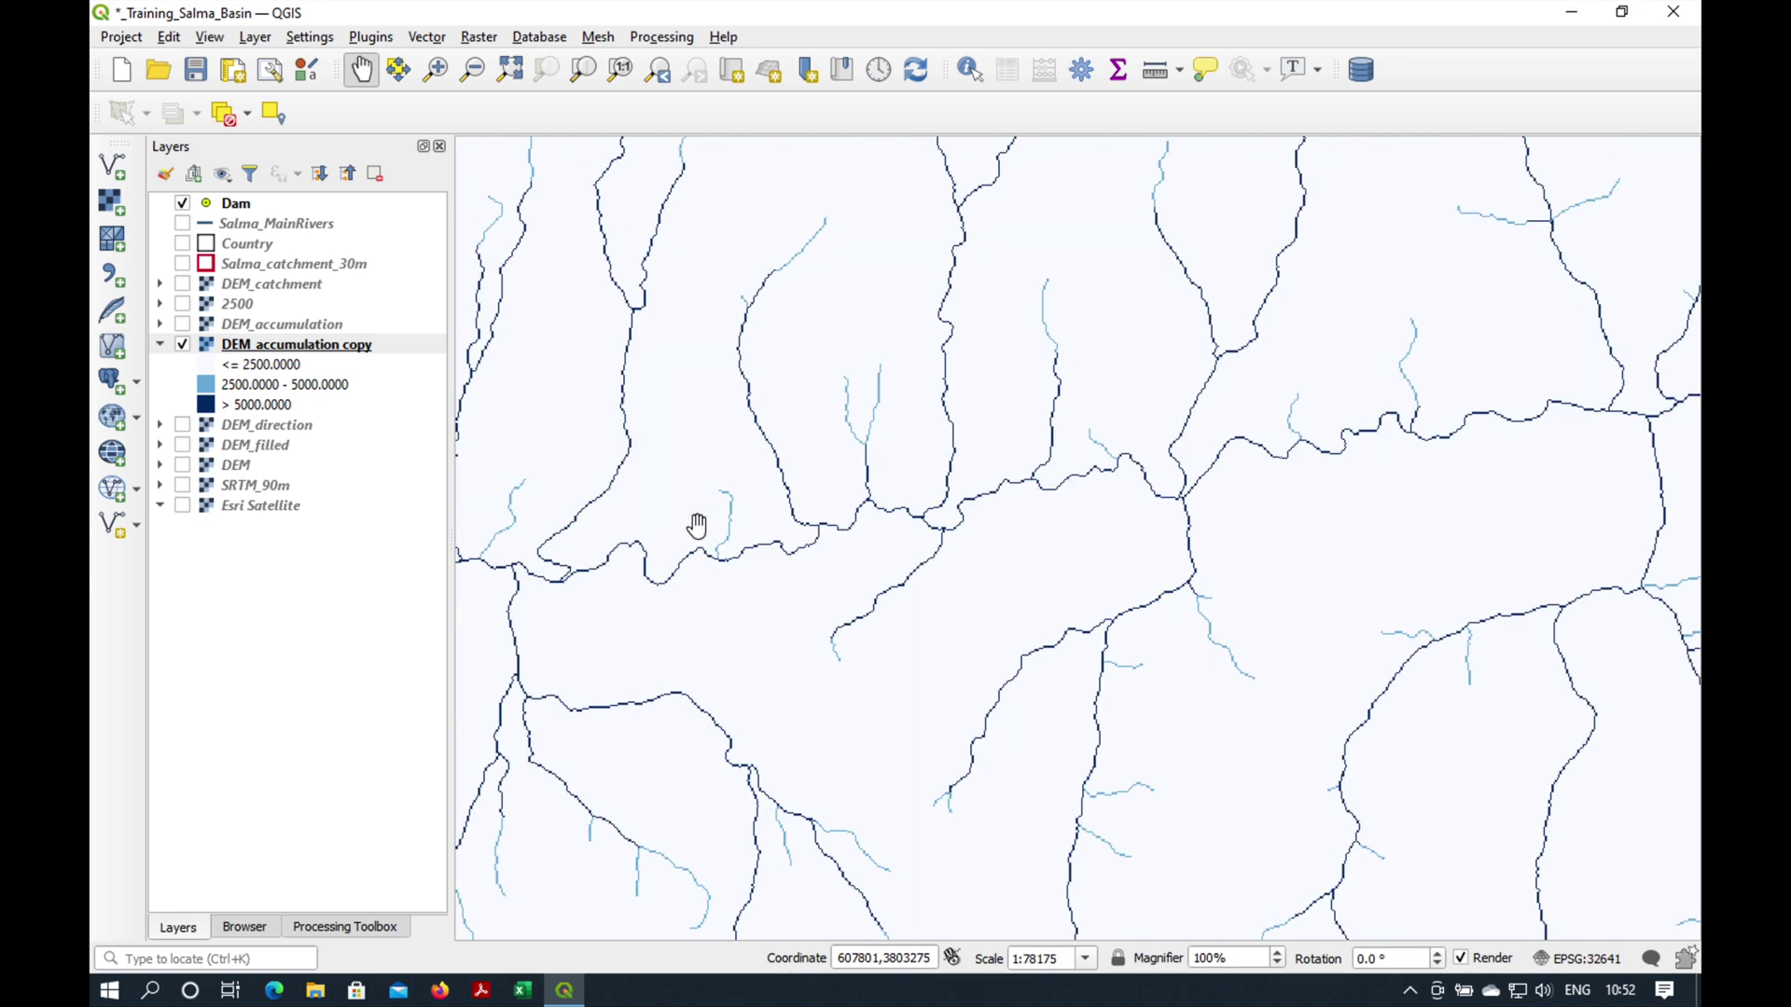
left_click_drag(696, 525, 1131, 569)
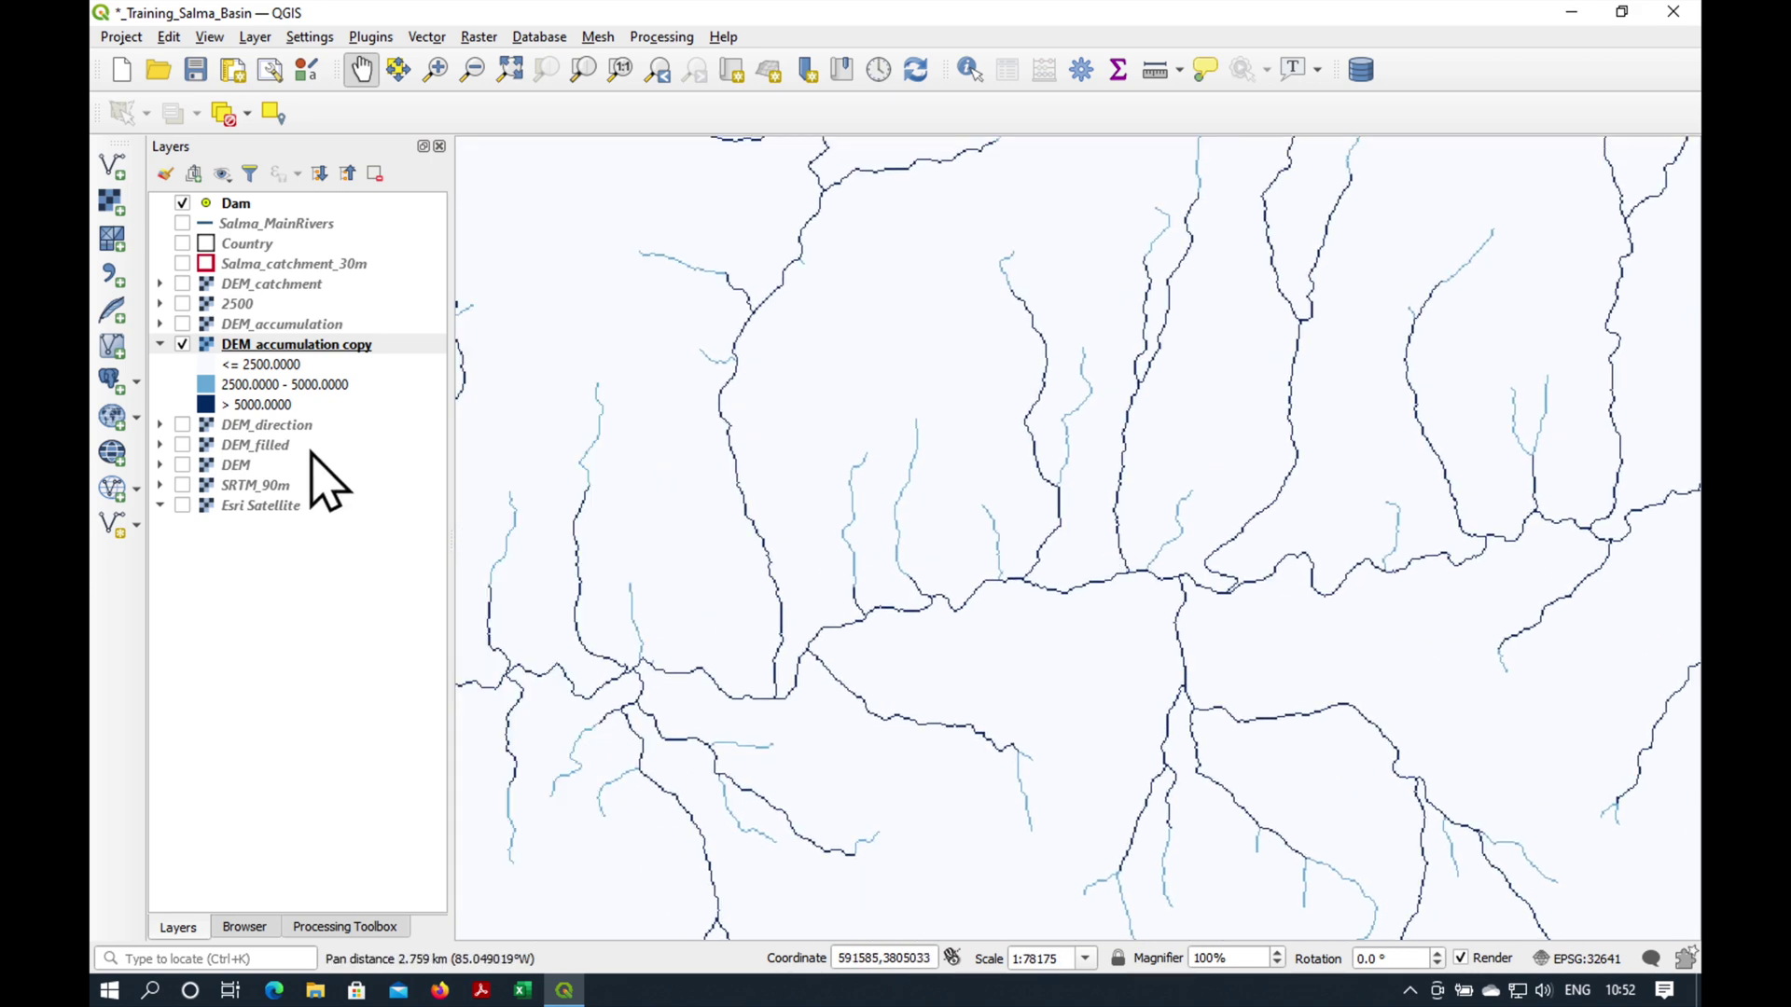
- Collapse and hide the DEM_accumulation copy, and show the original DEM_accumulation
left_click(162, 344)
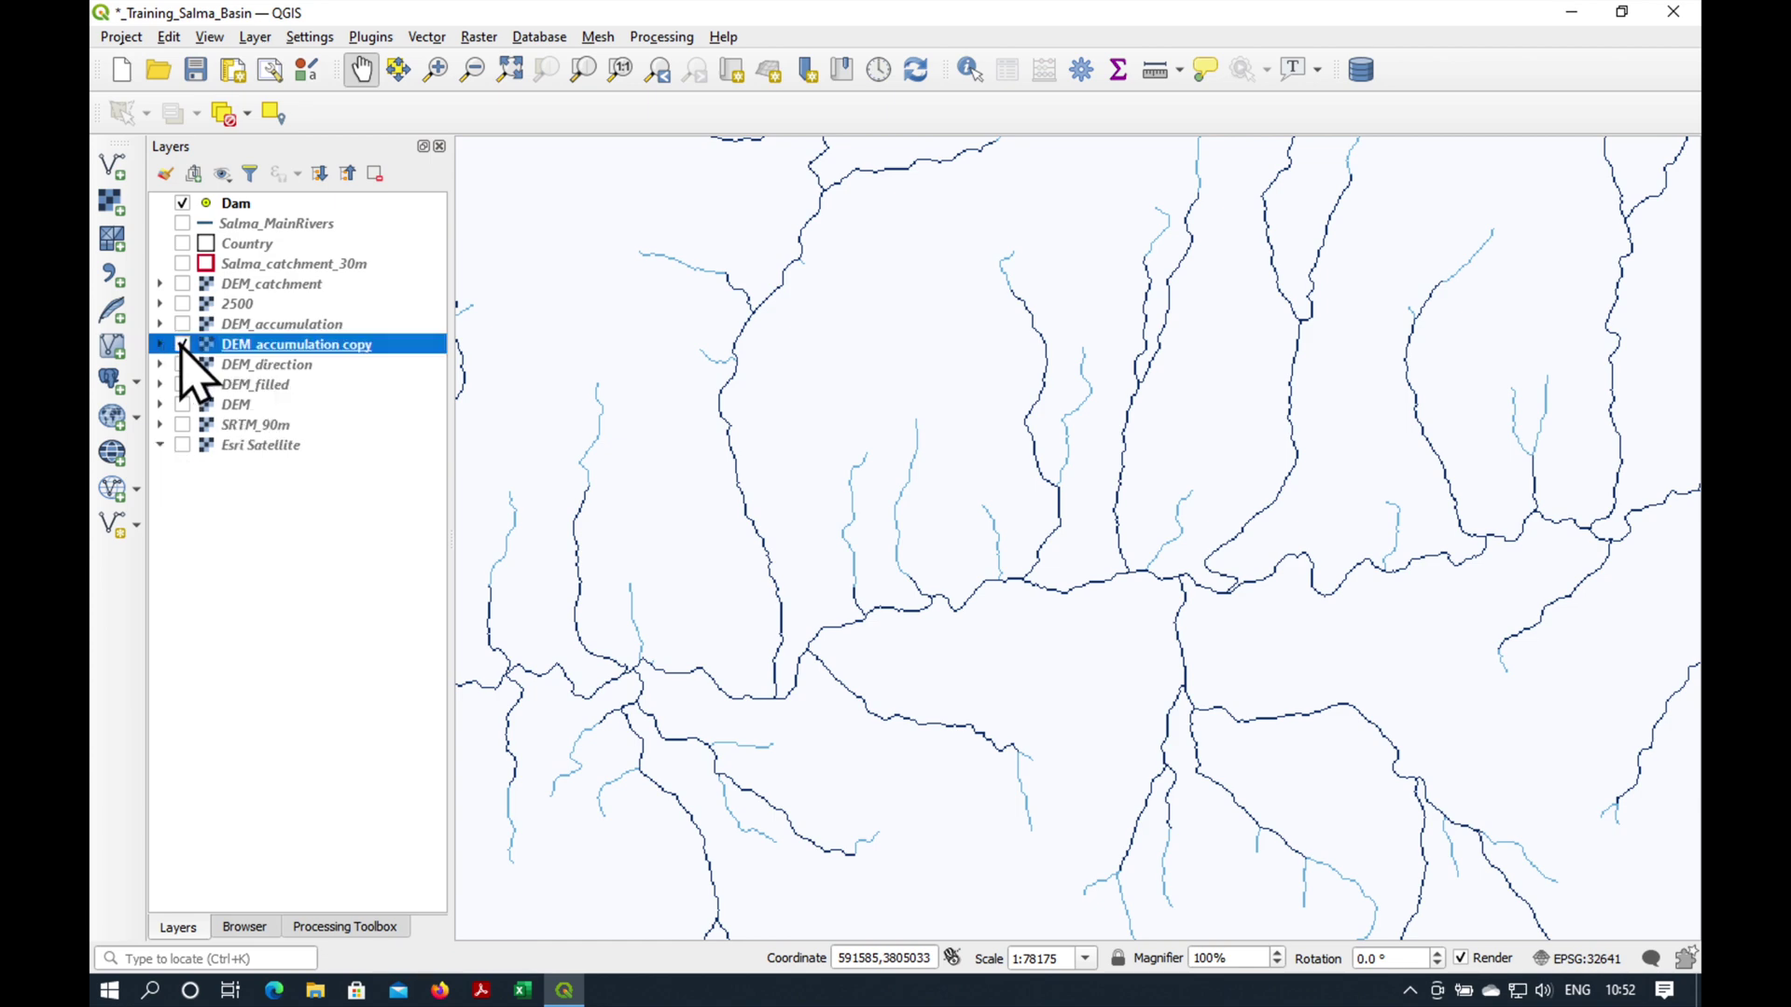
left_click(183, 344)
left_click(183, 324)
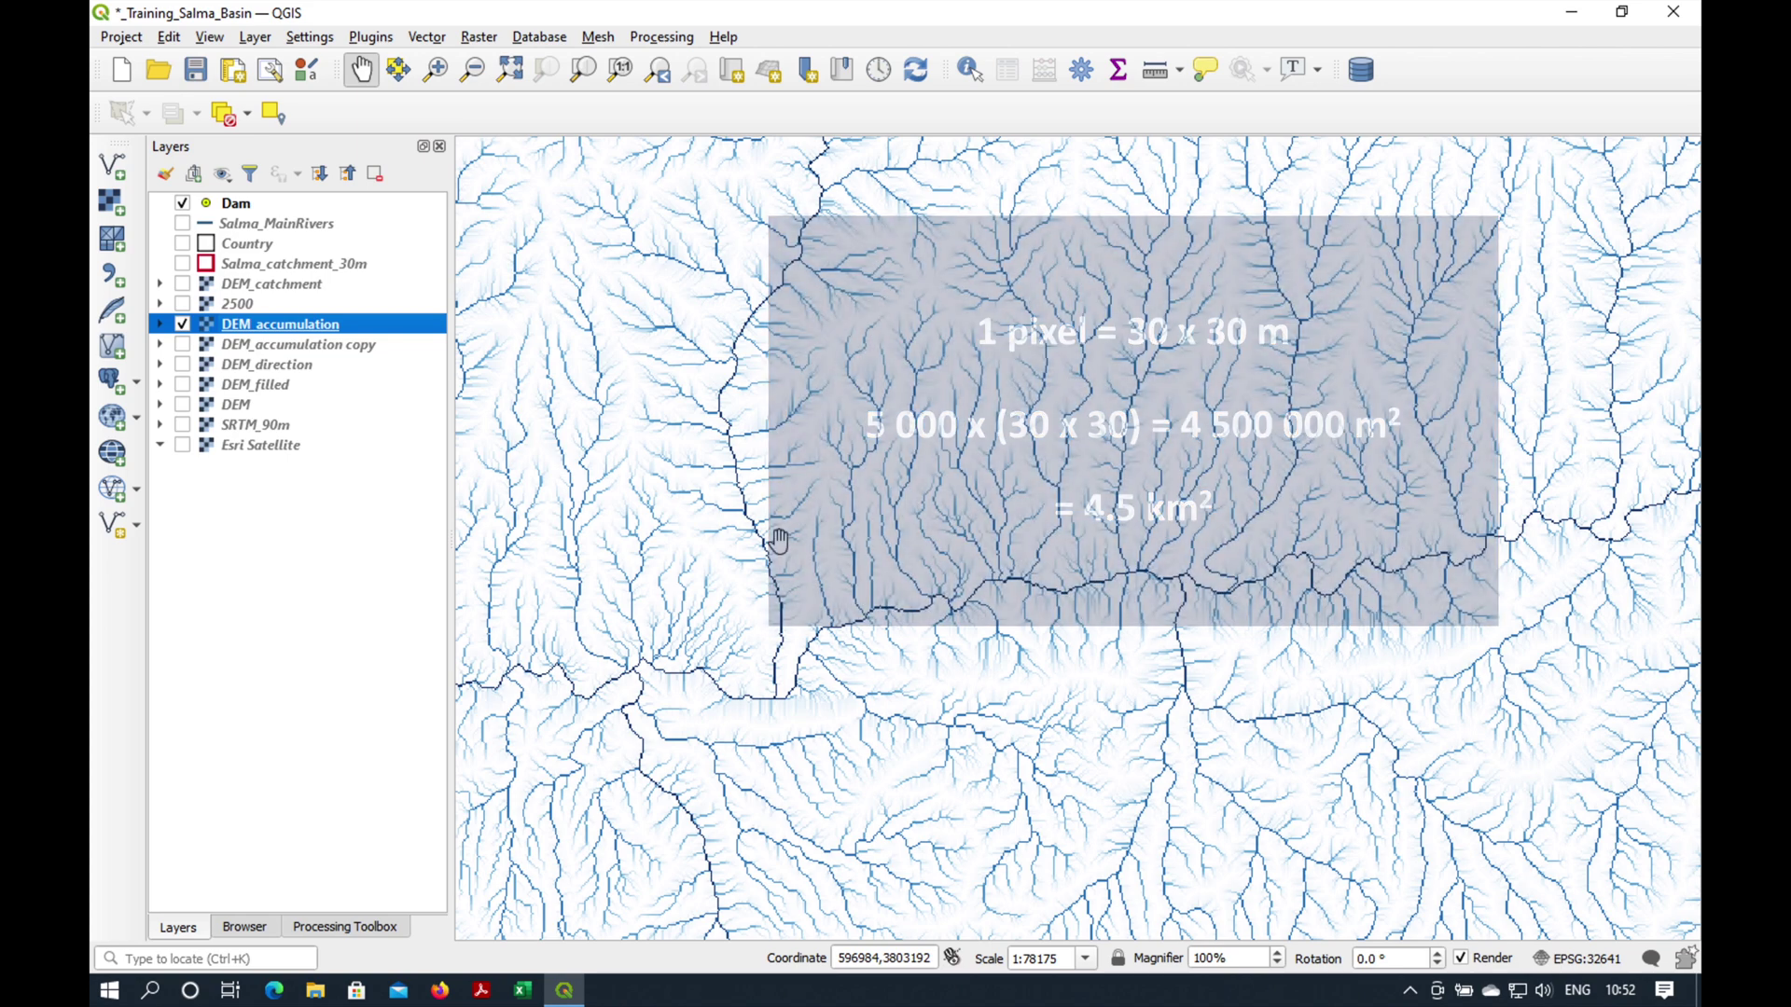
- Search the Processing Toolbox for 'stream' and launch GRASS r.stream.extract
left_click(353, 928)
left_click(216, 205)
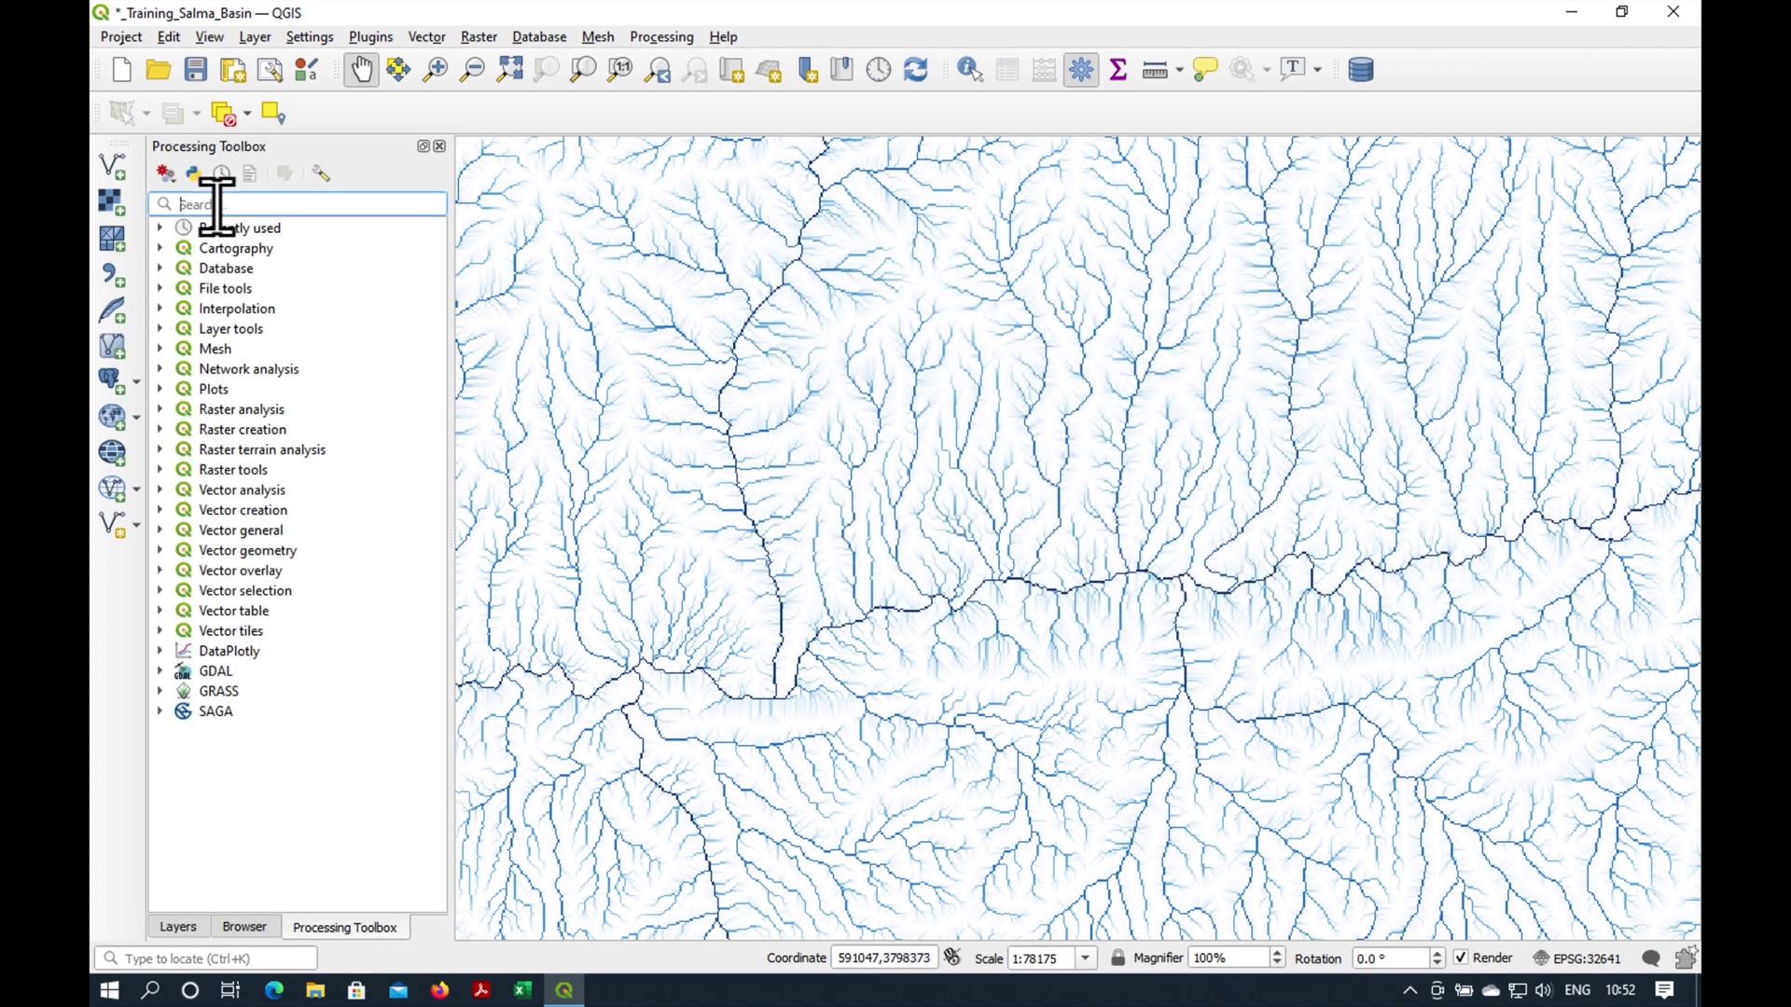
type("strea")
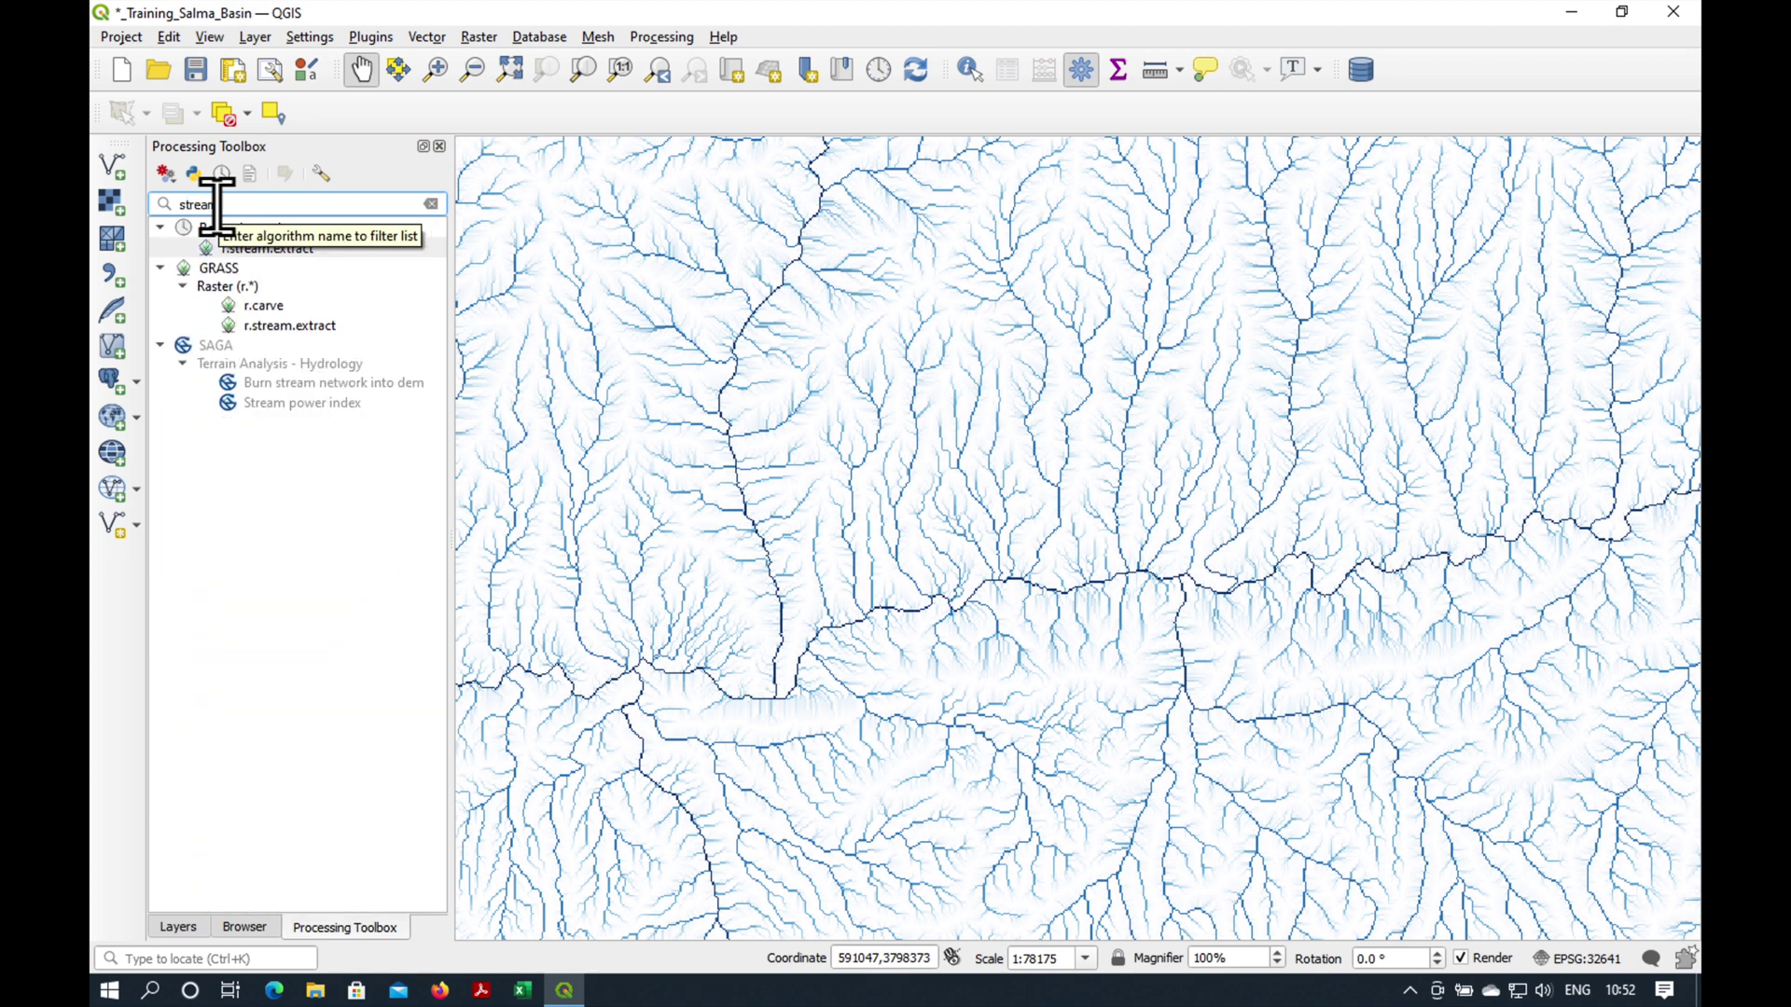
type("m")
left_click(277, 327)
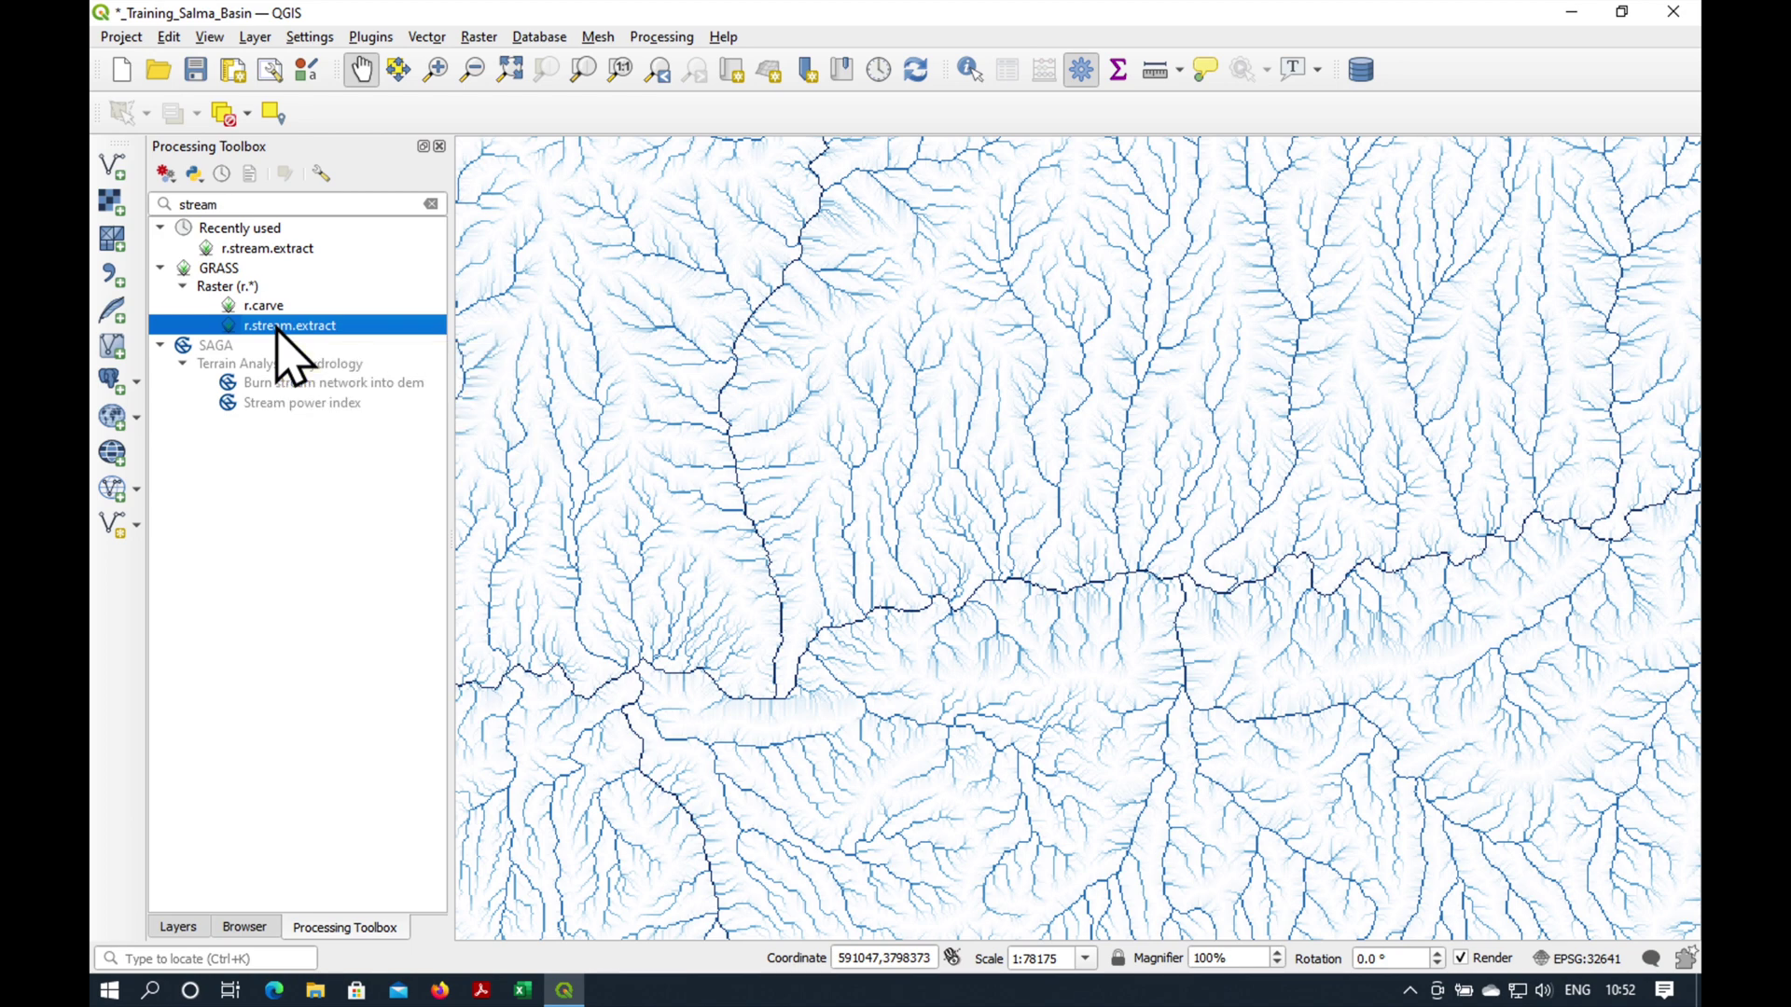
double_click(277, 328)
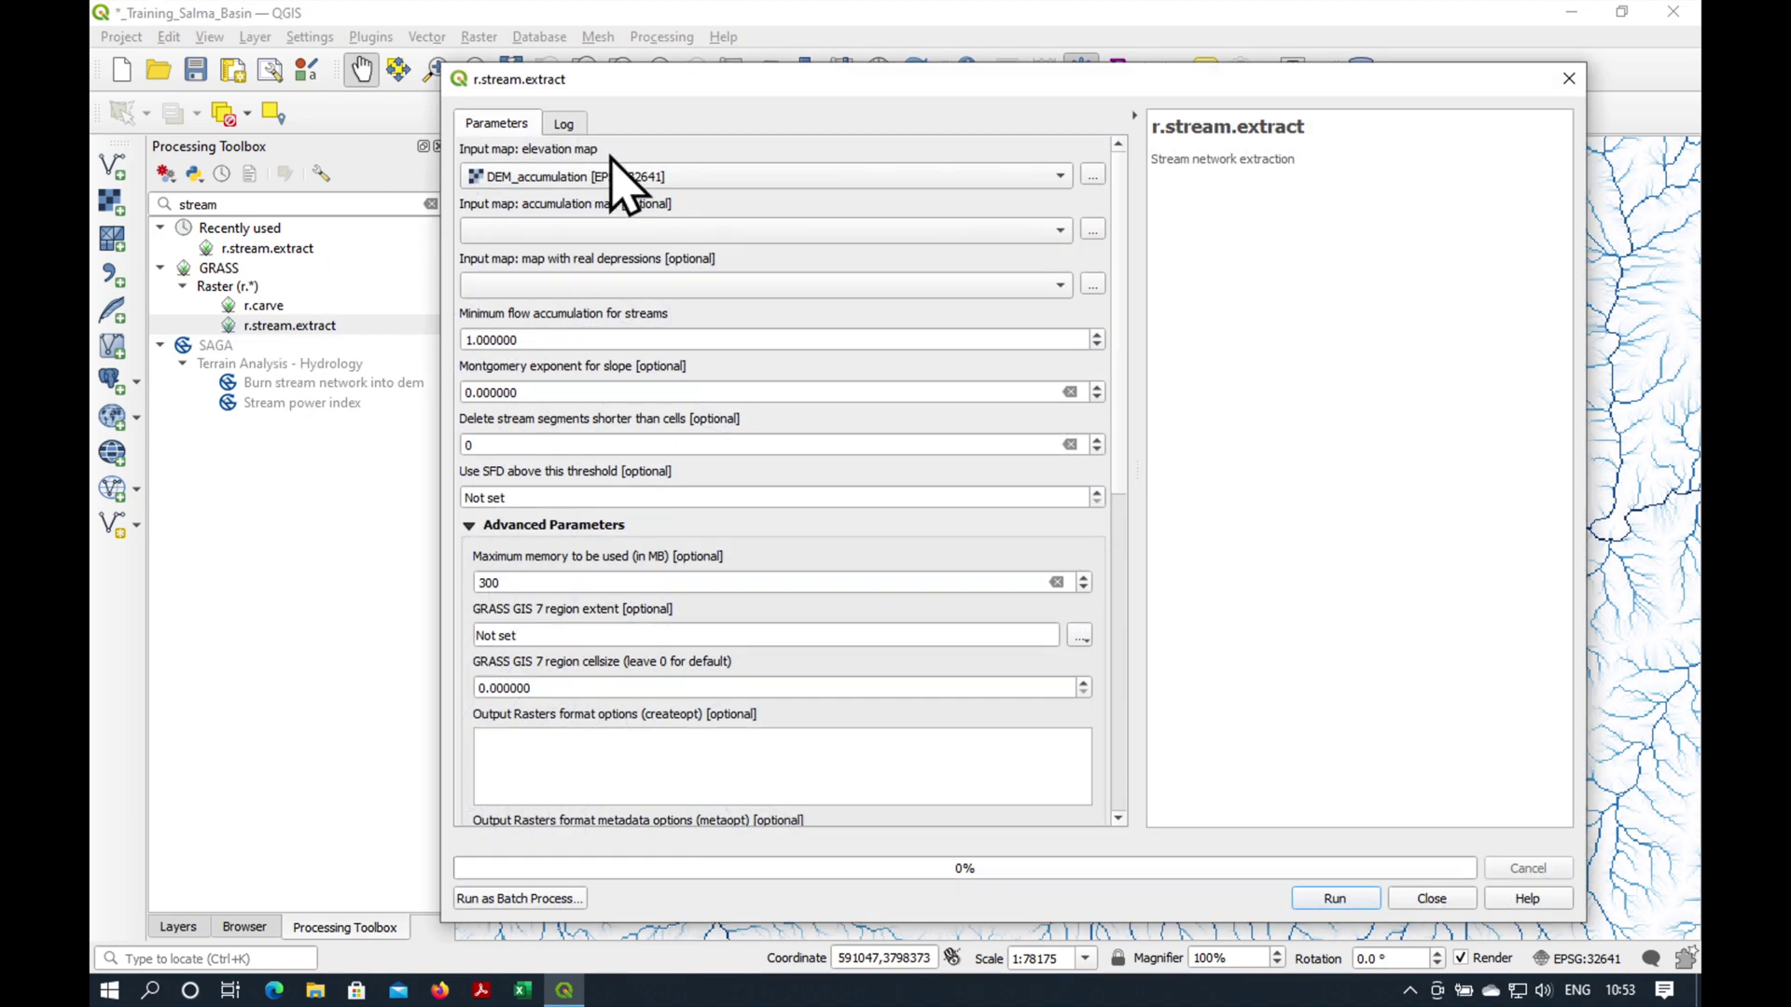
- Choose DEM_filled as the elevation map and DEM_accumulation as the accumulation map
left_click_drag(731, 78, 733, 36)
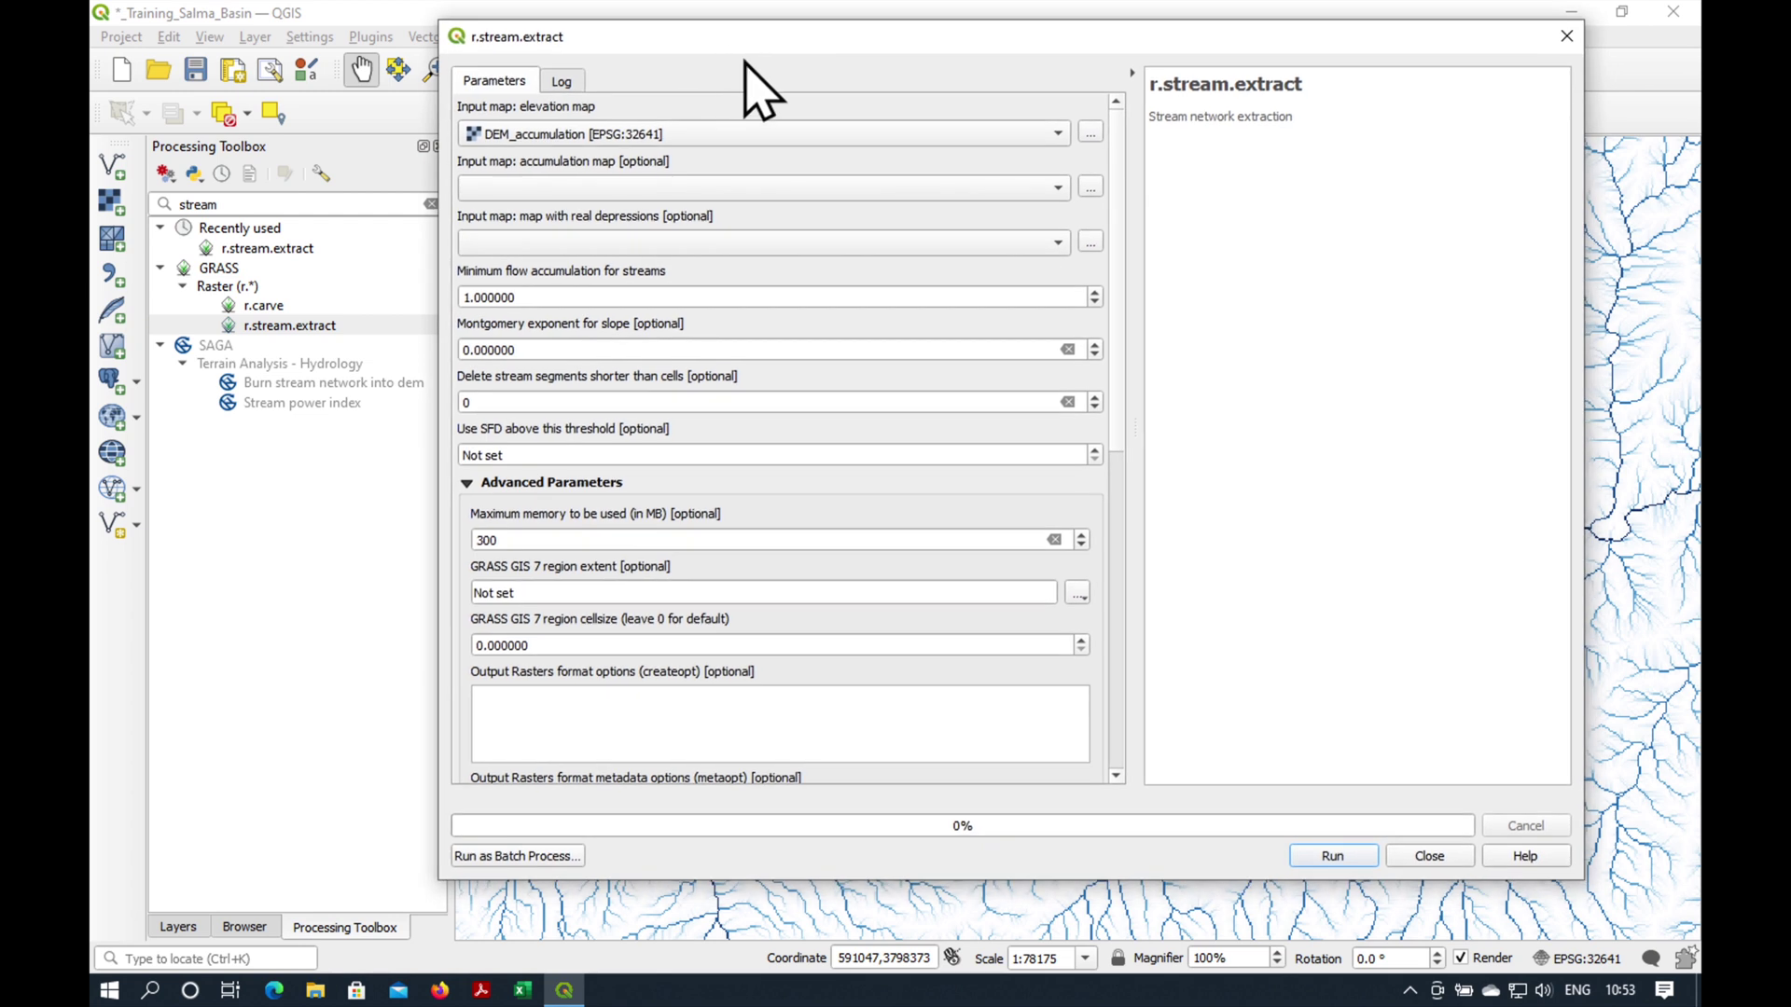
left_click(734, 133)
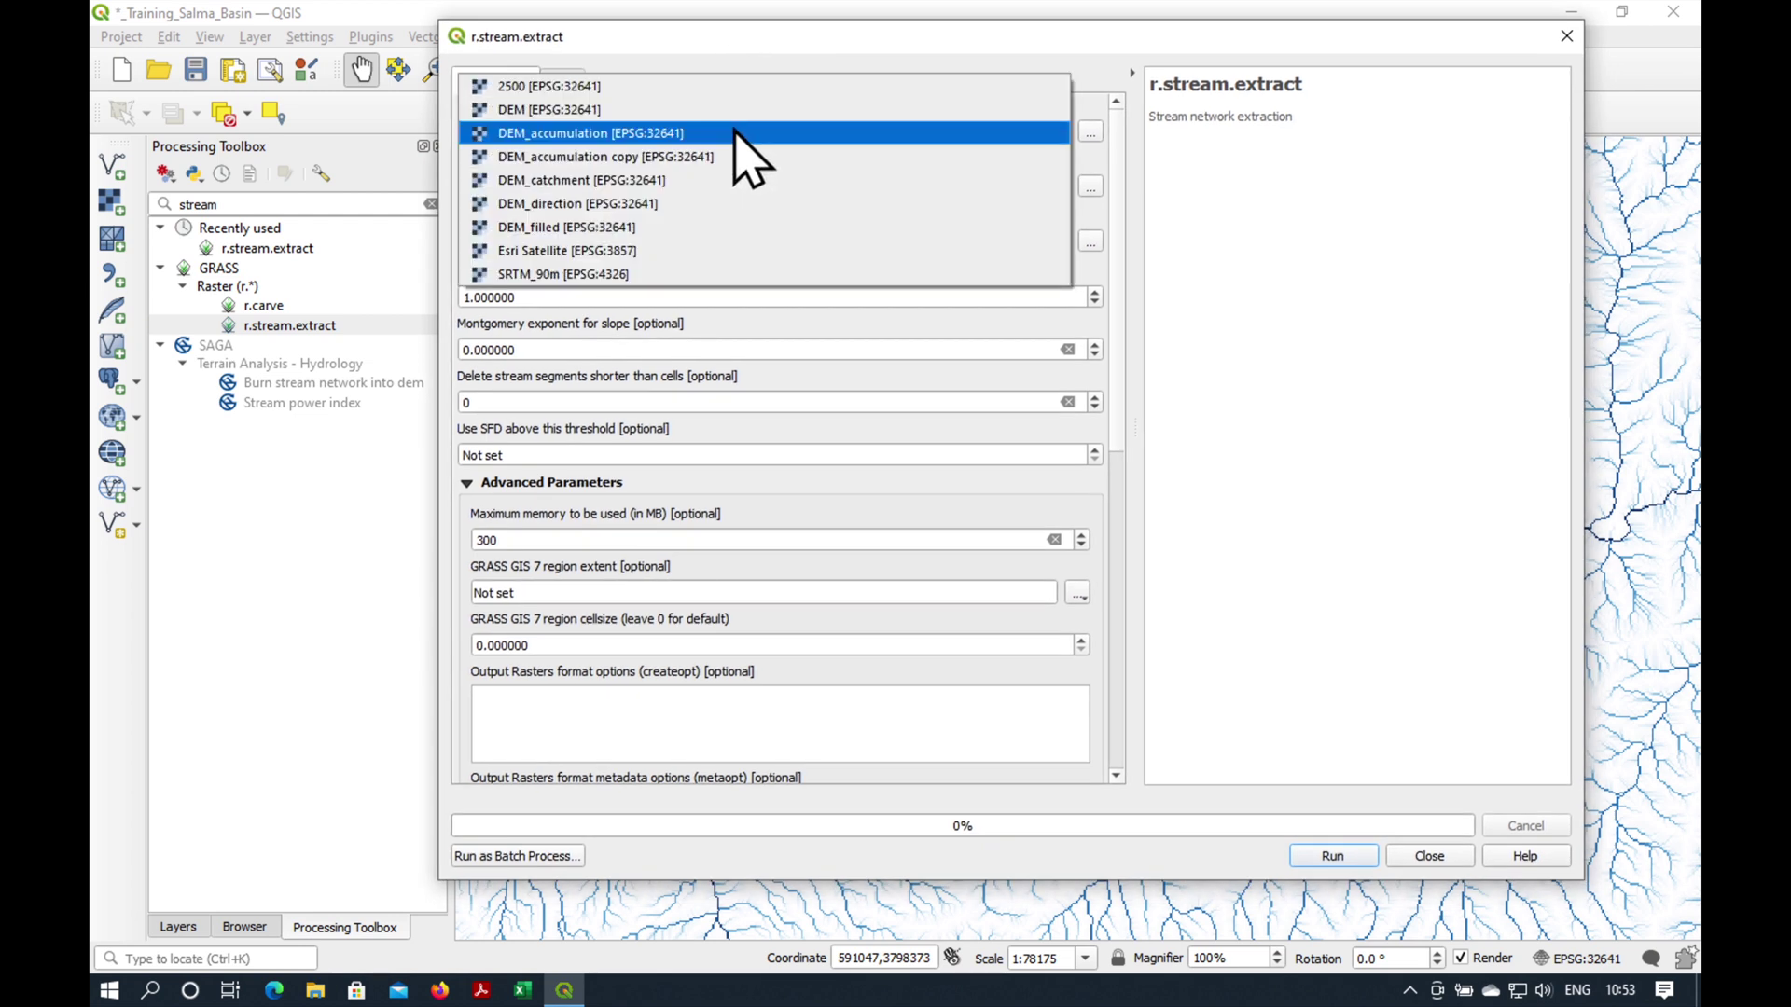
left_click(664, 227)
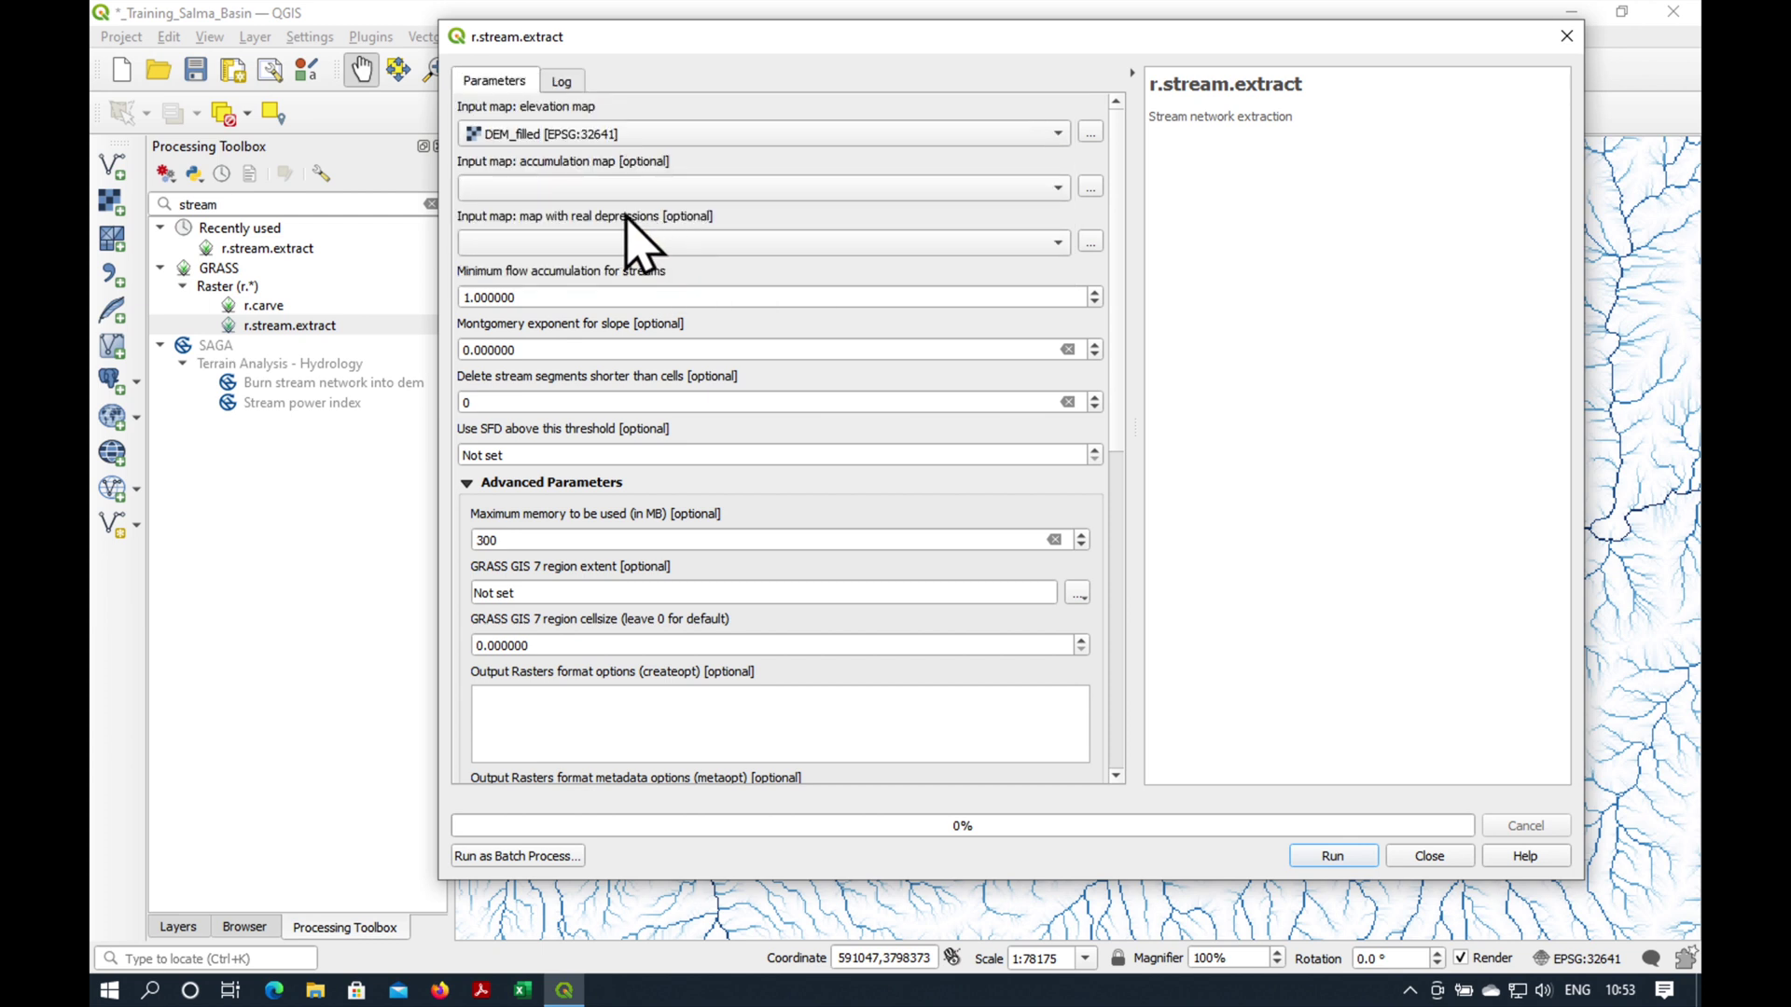
left_click(673, 191)
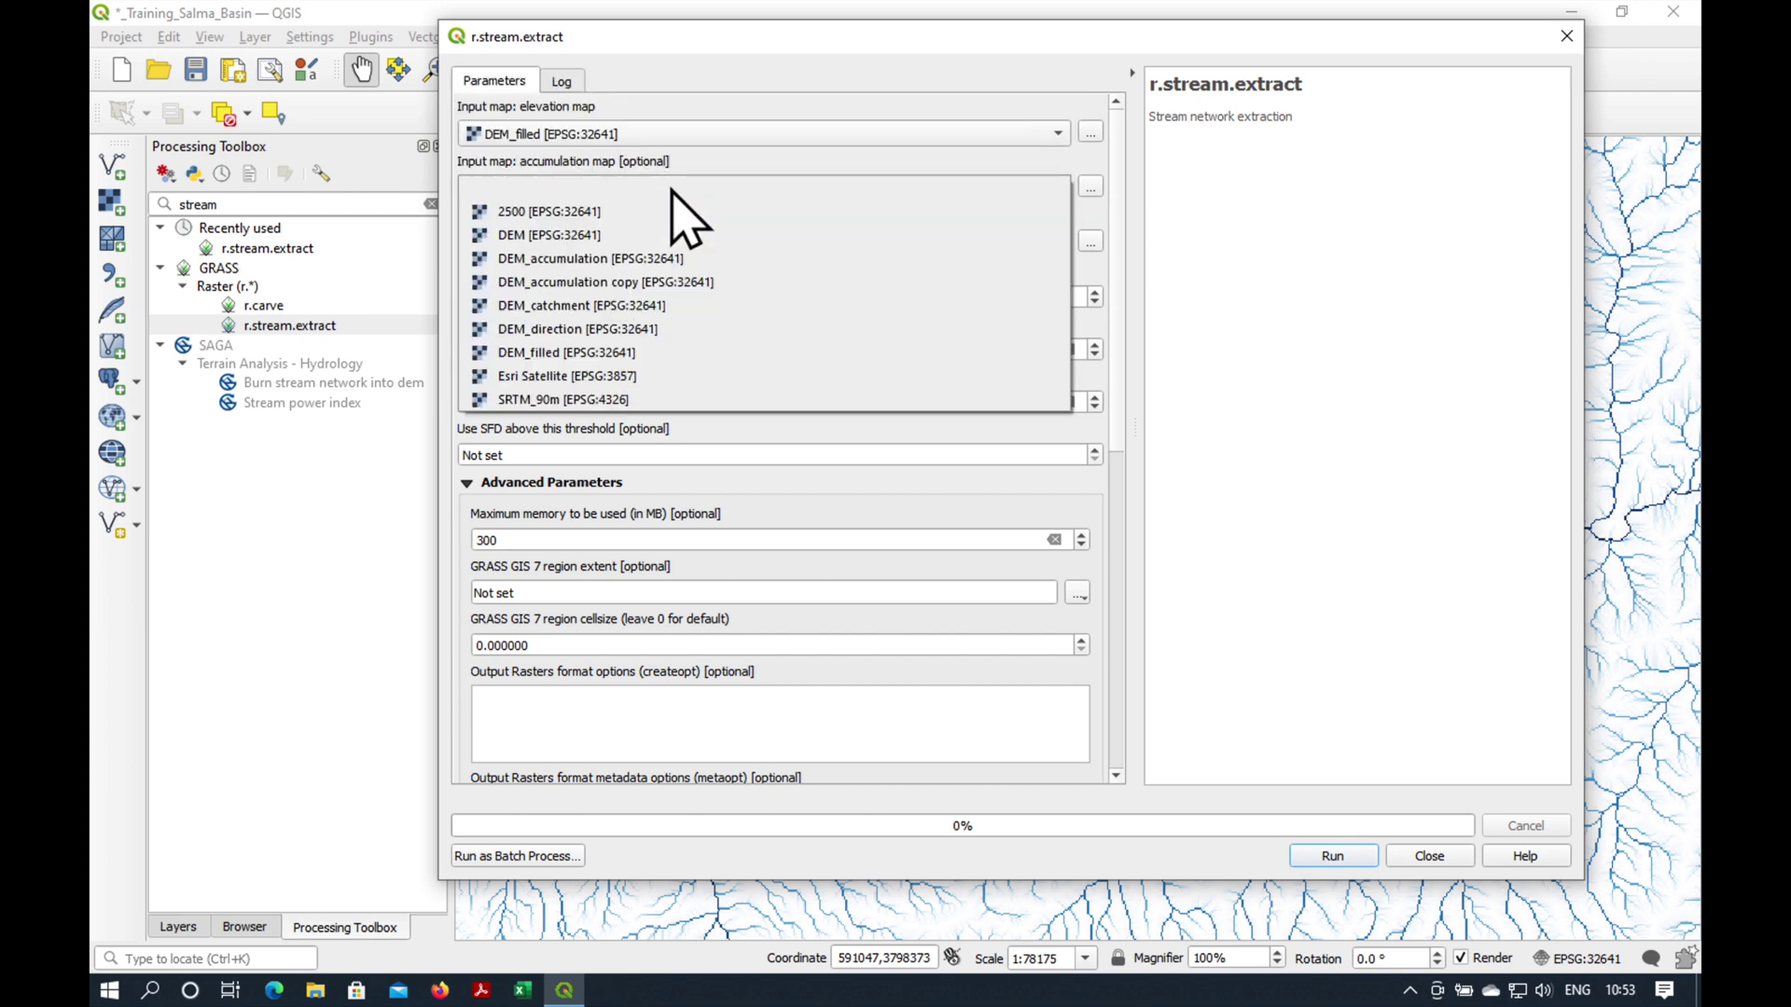
left_click(701, 265)
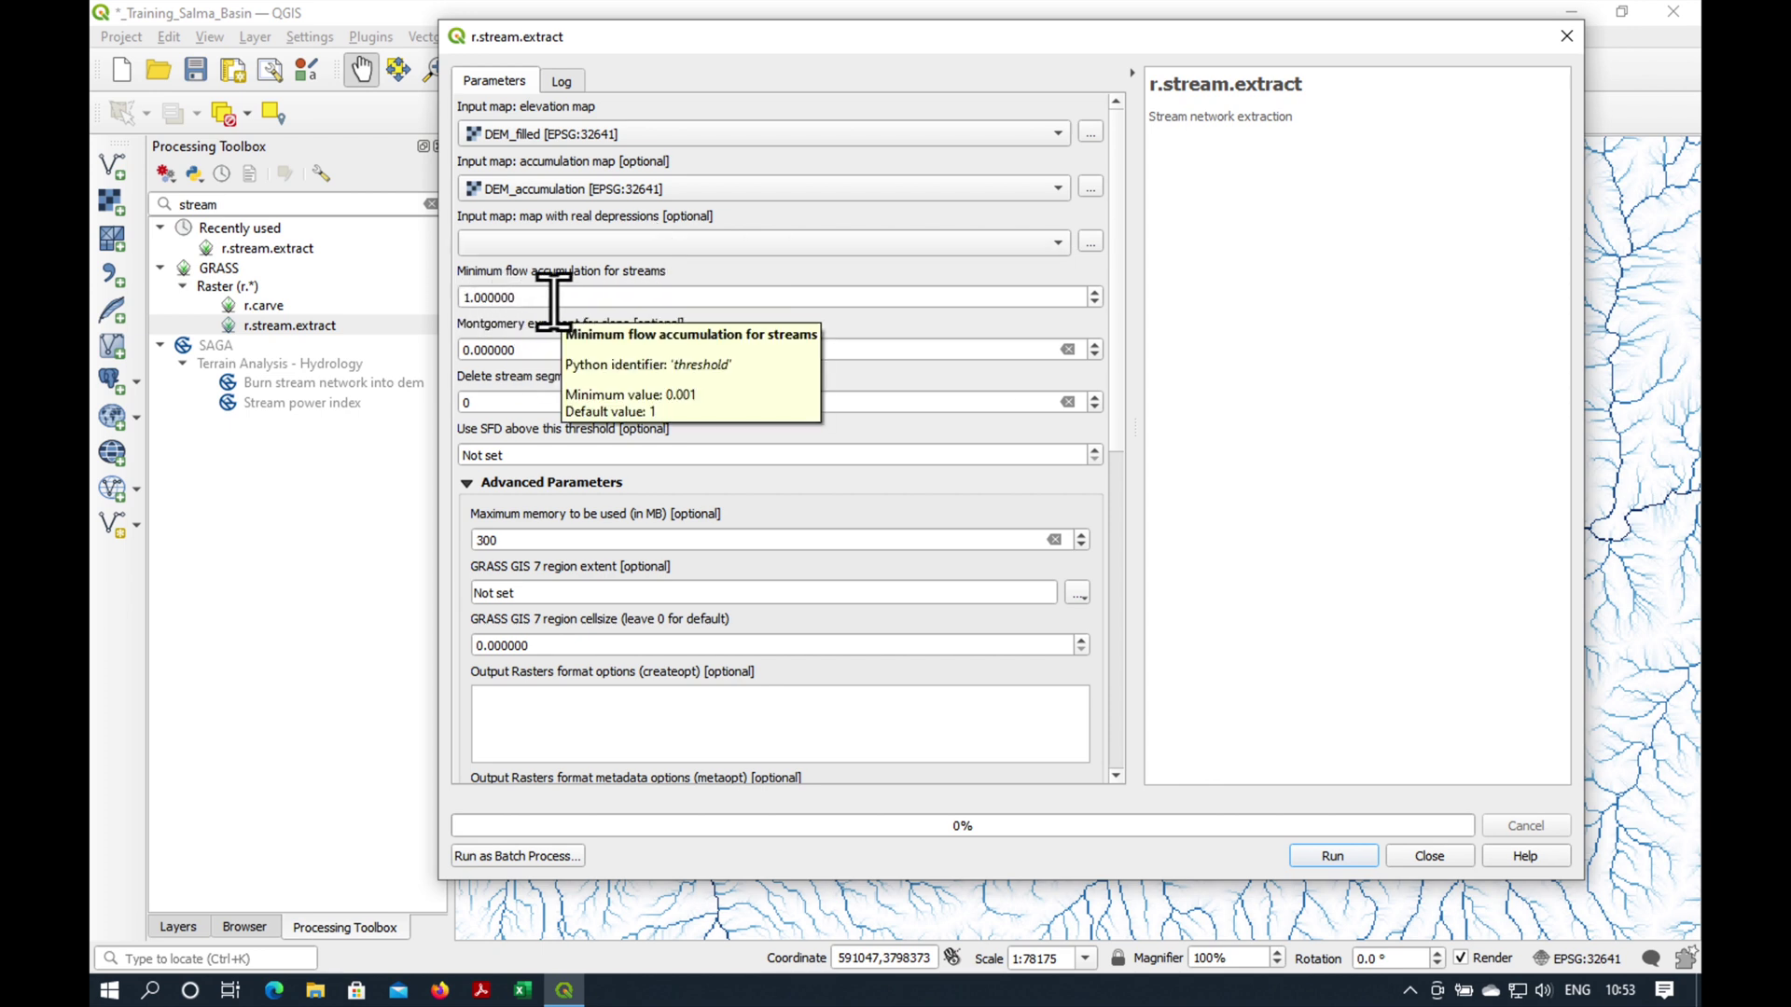
- Set minimum flow accumulation to 5000 and maximum memory to 1024 MB
left_click_drag(550, 297, 374, 289)
type("5")
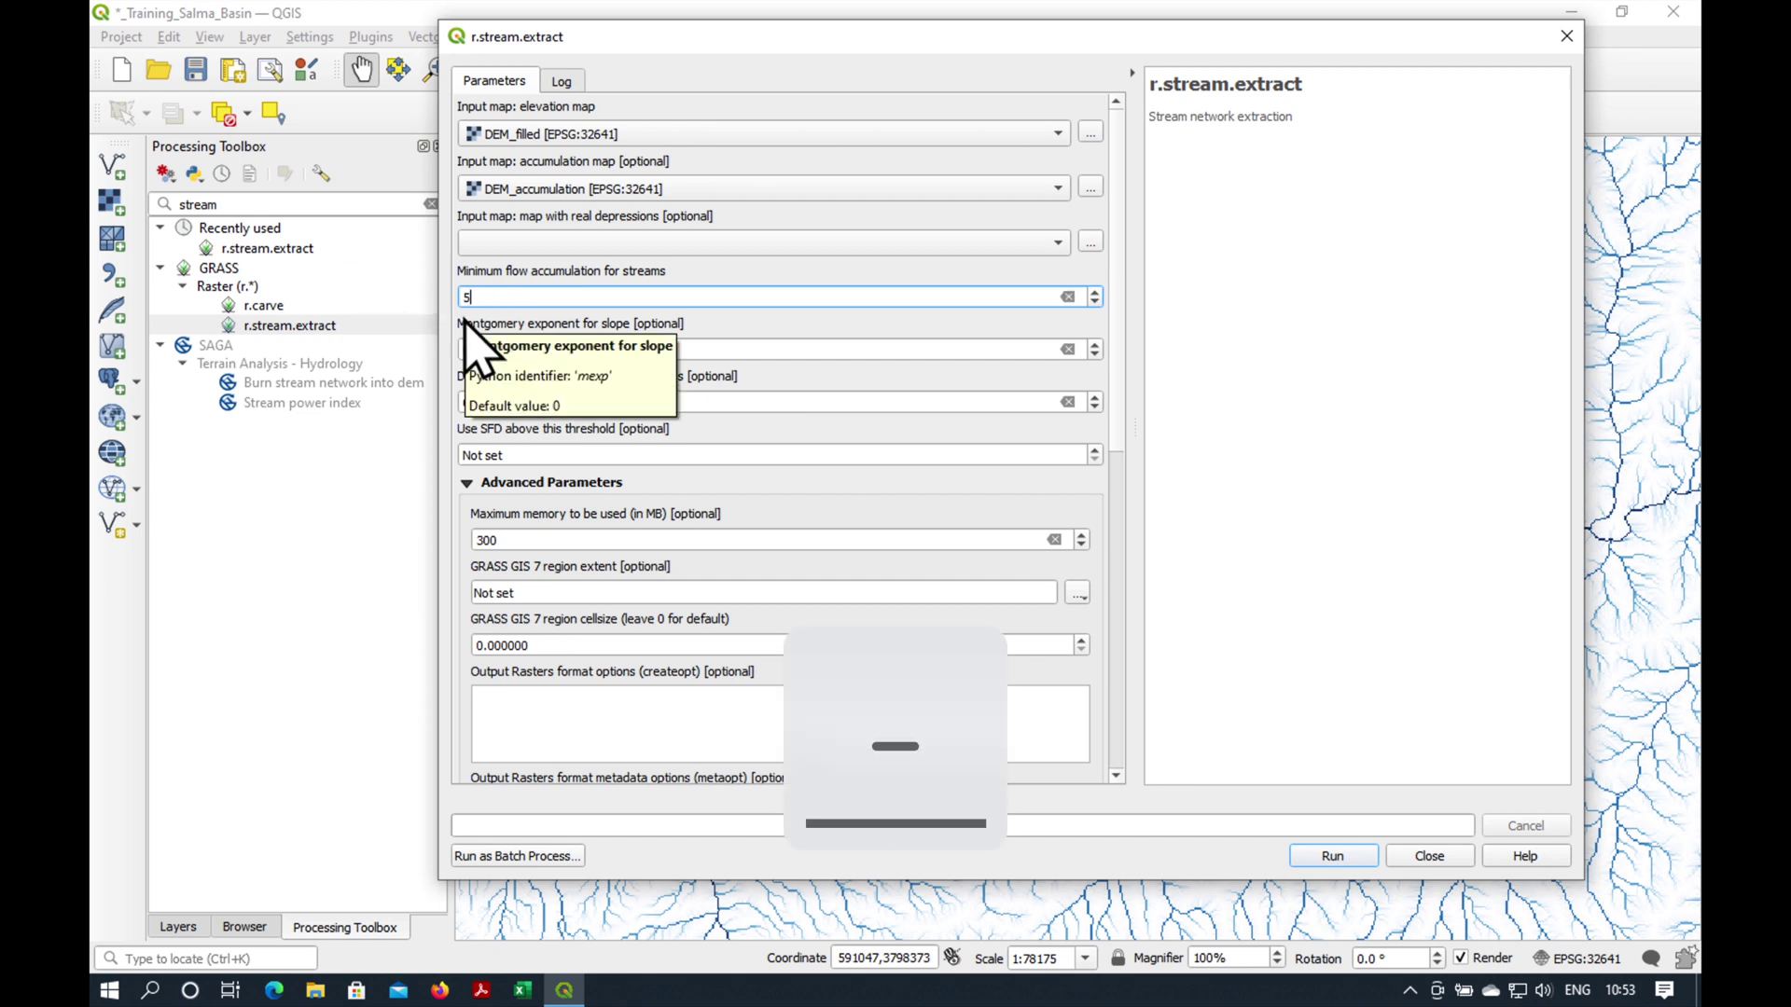
type("000")
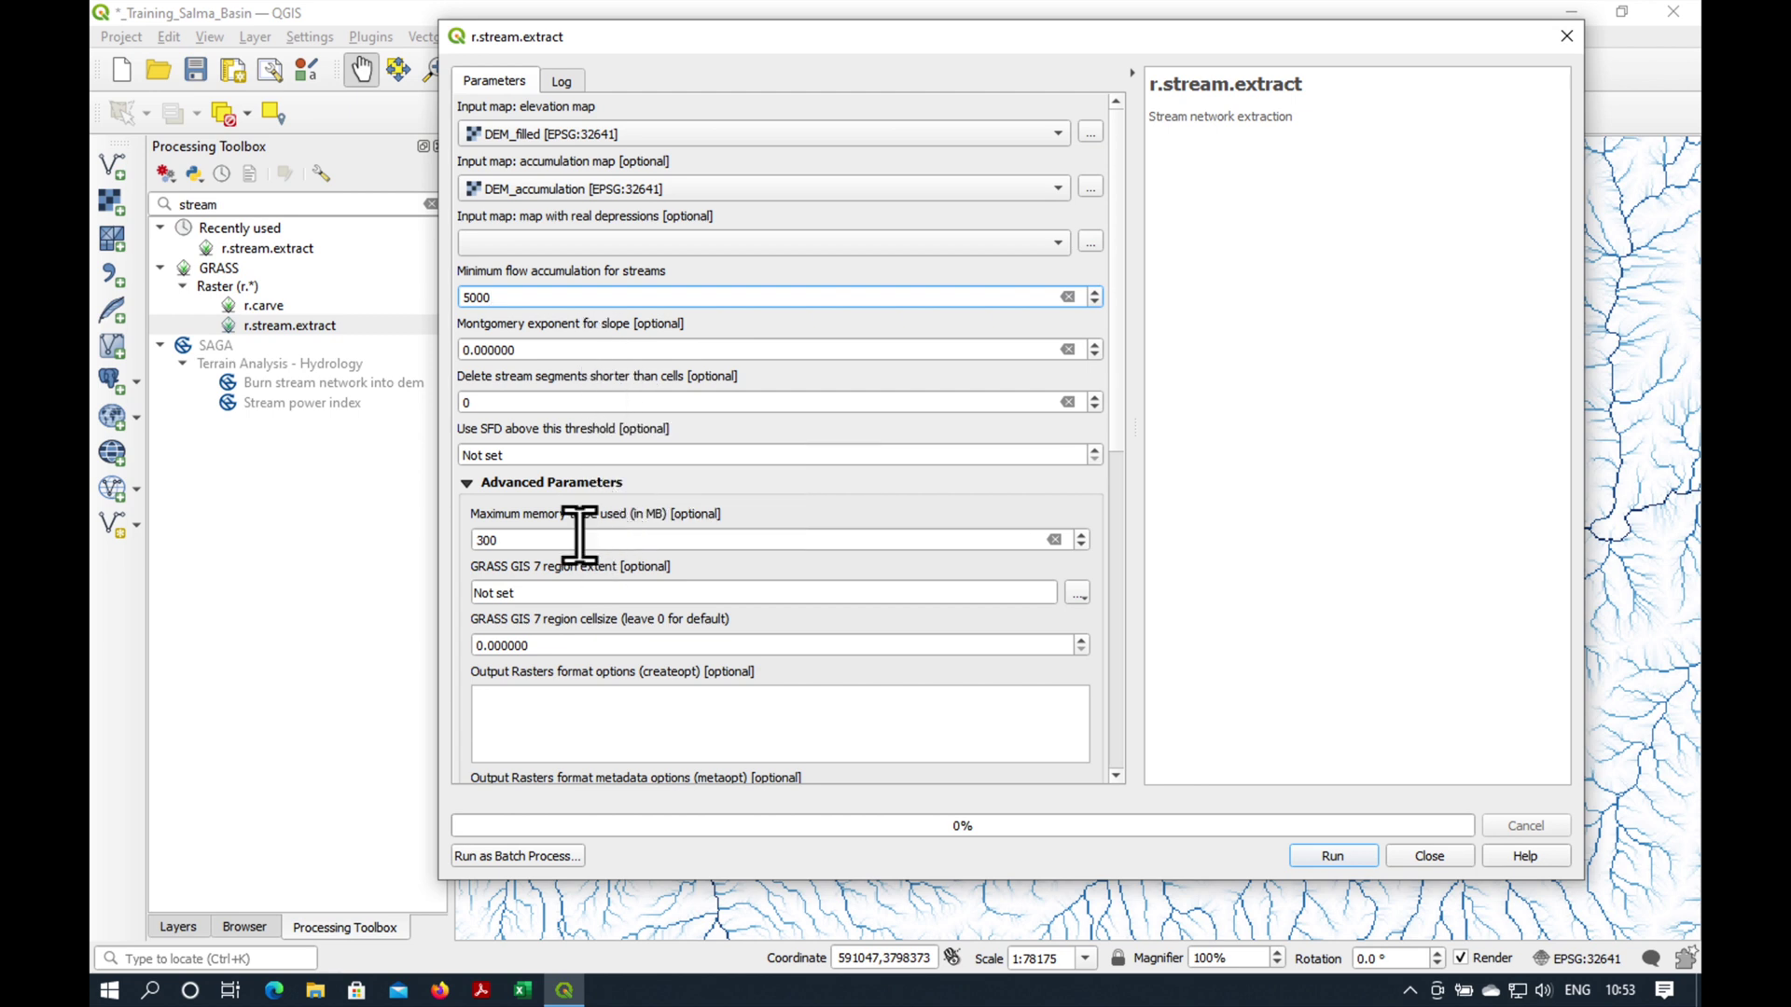
double_click(486, 540)
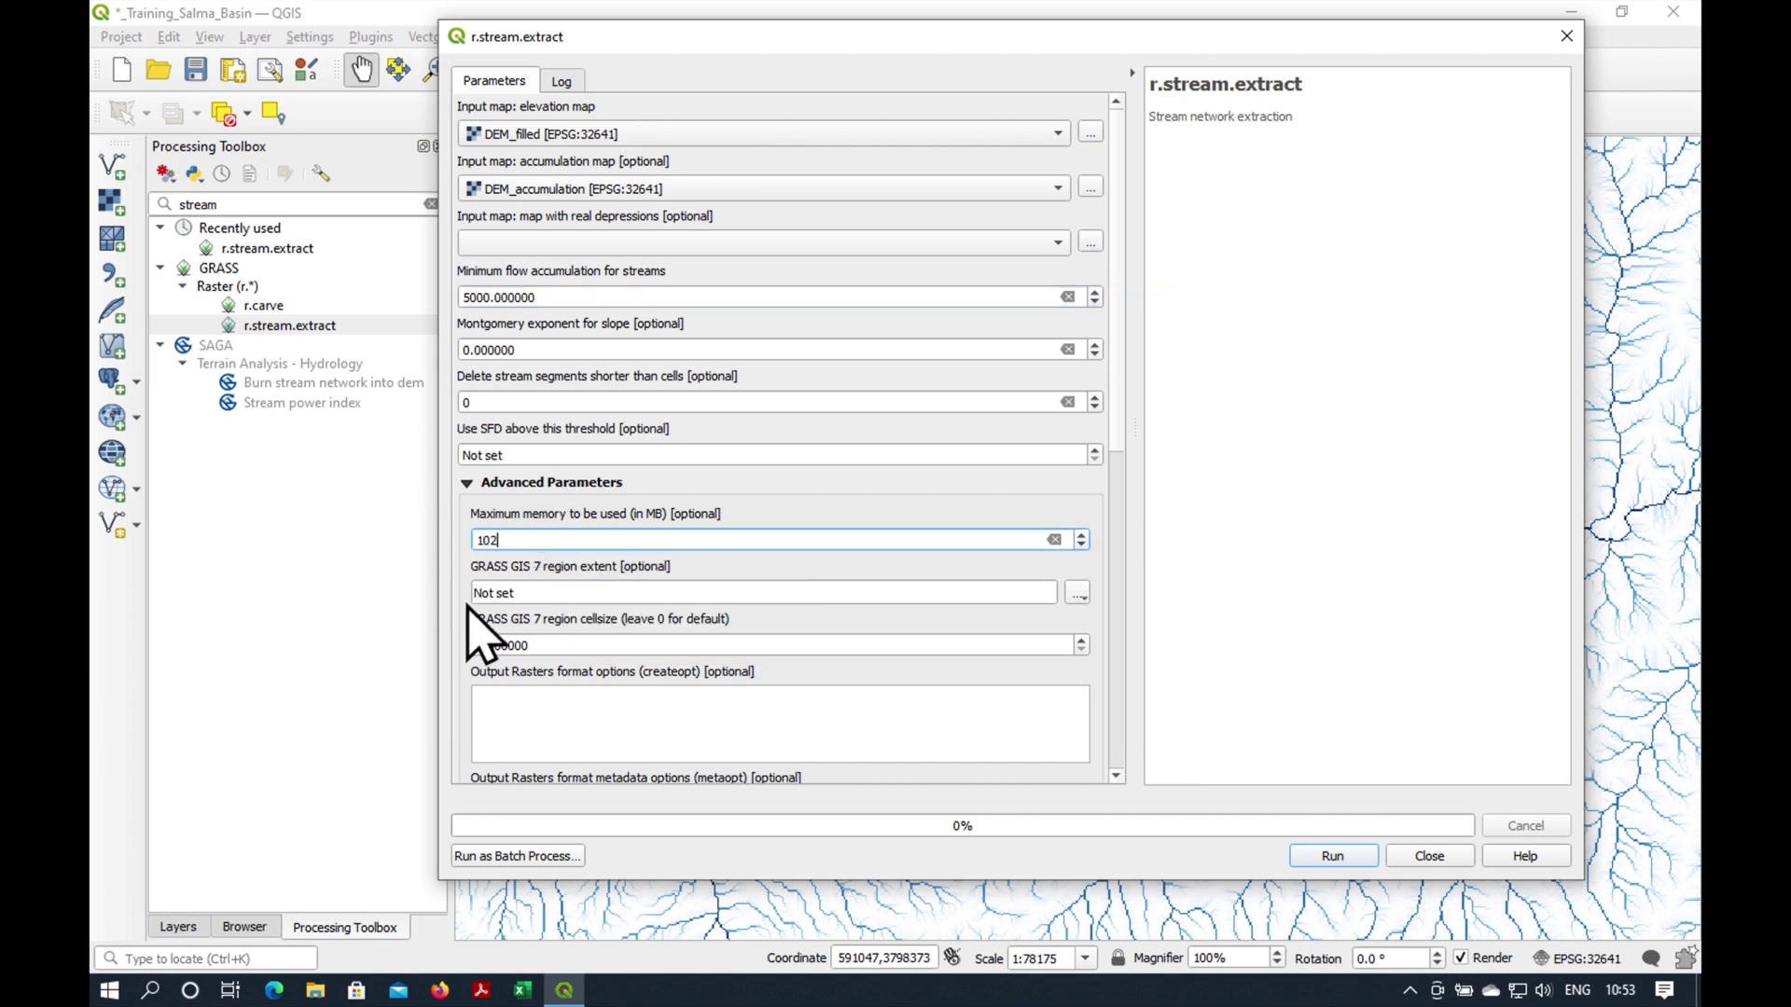
left_click(566, 595)
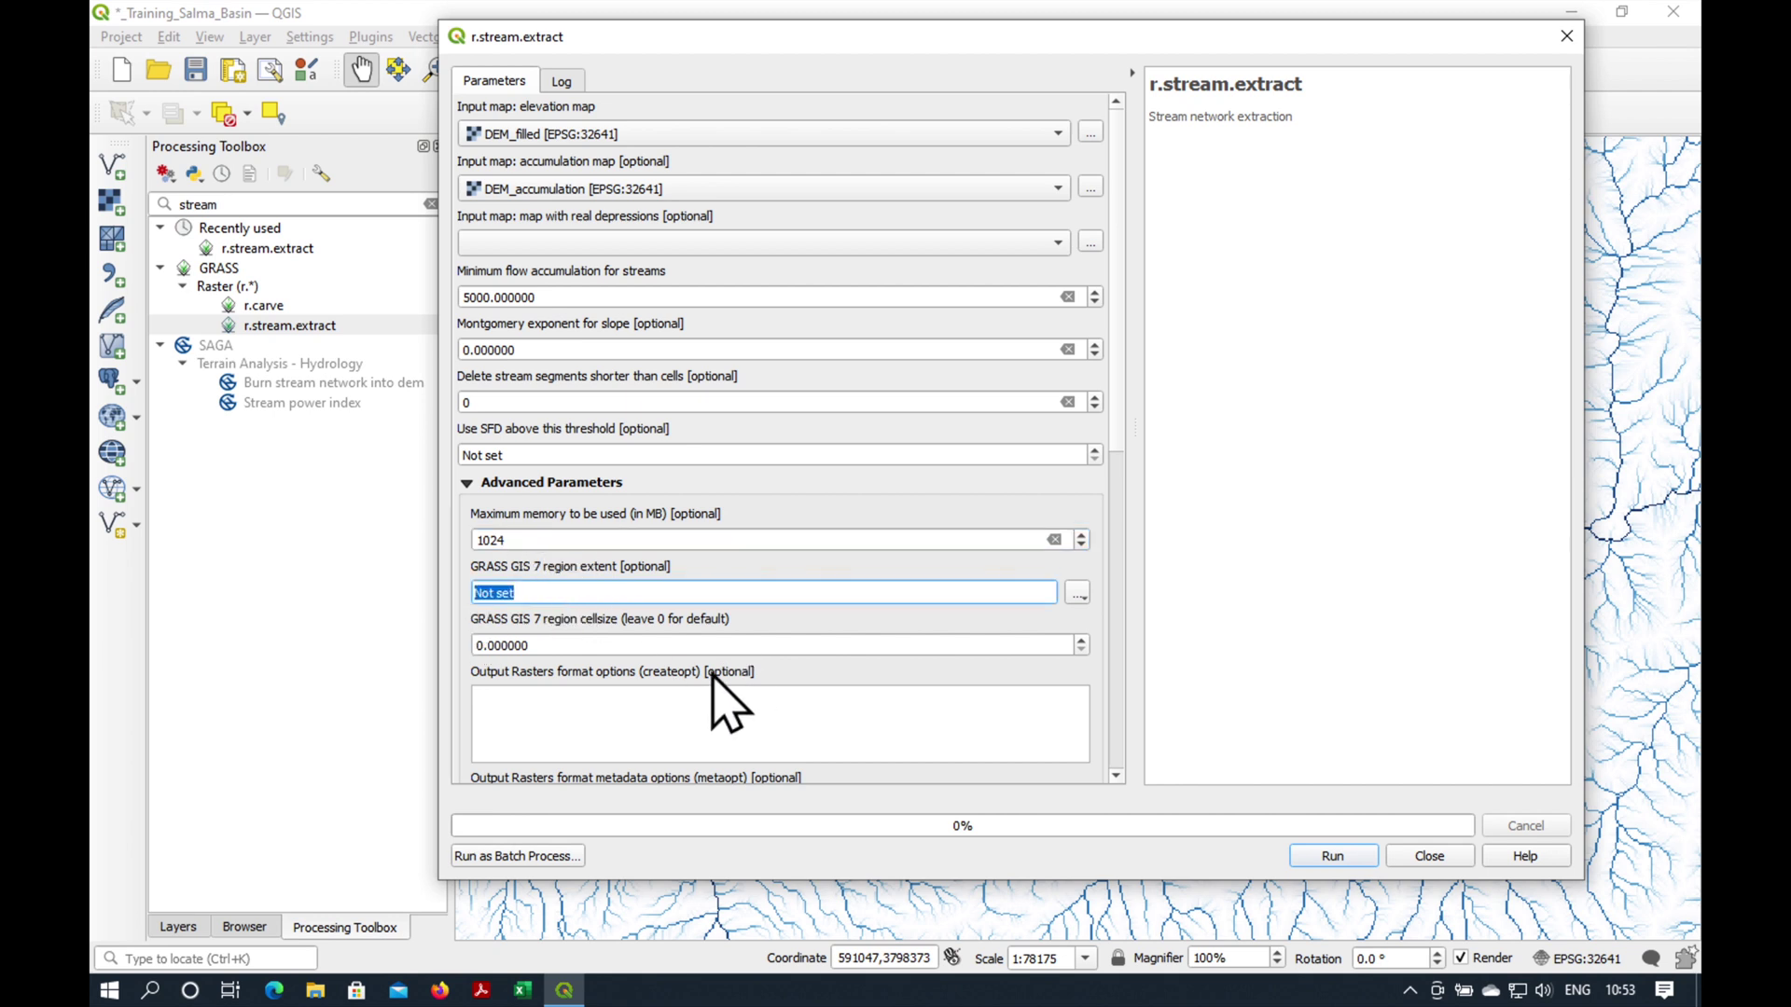
- Calculate the GRASS region extent from a project layer and set cell size 30
left_click(1078, 593)
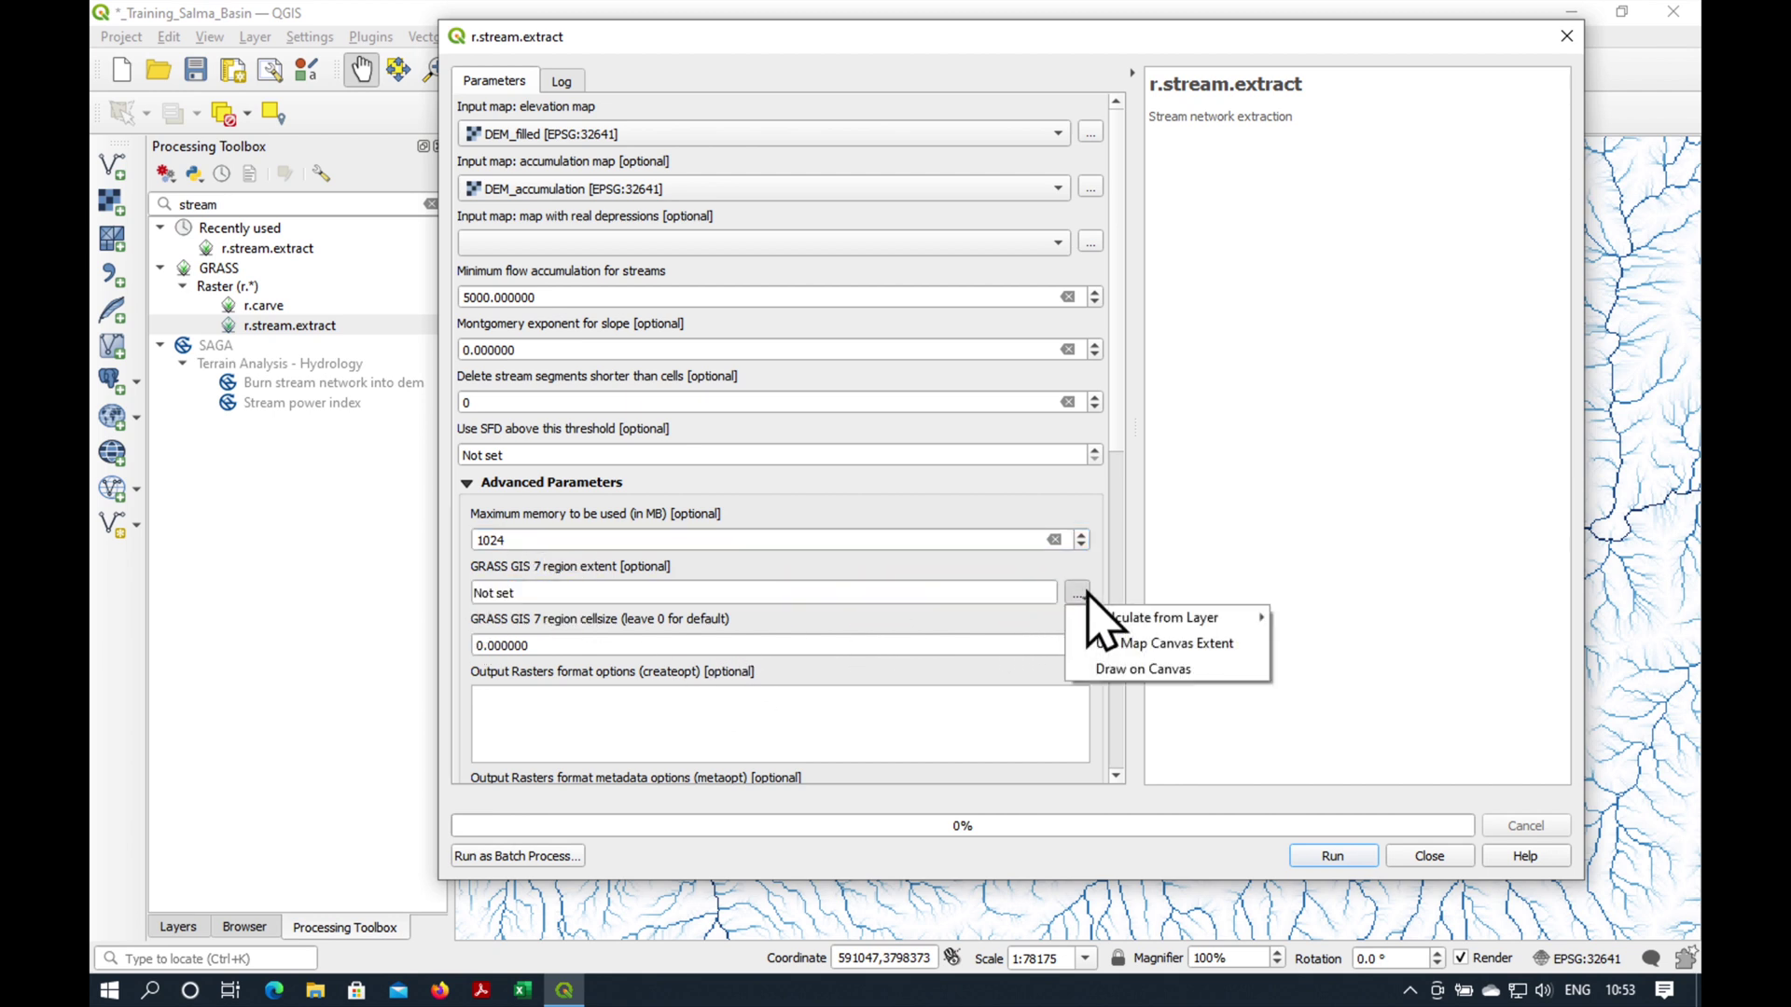
mouse_move(1179, 621)
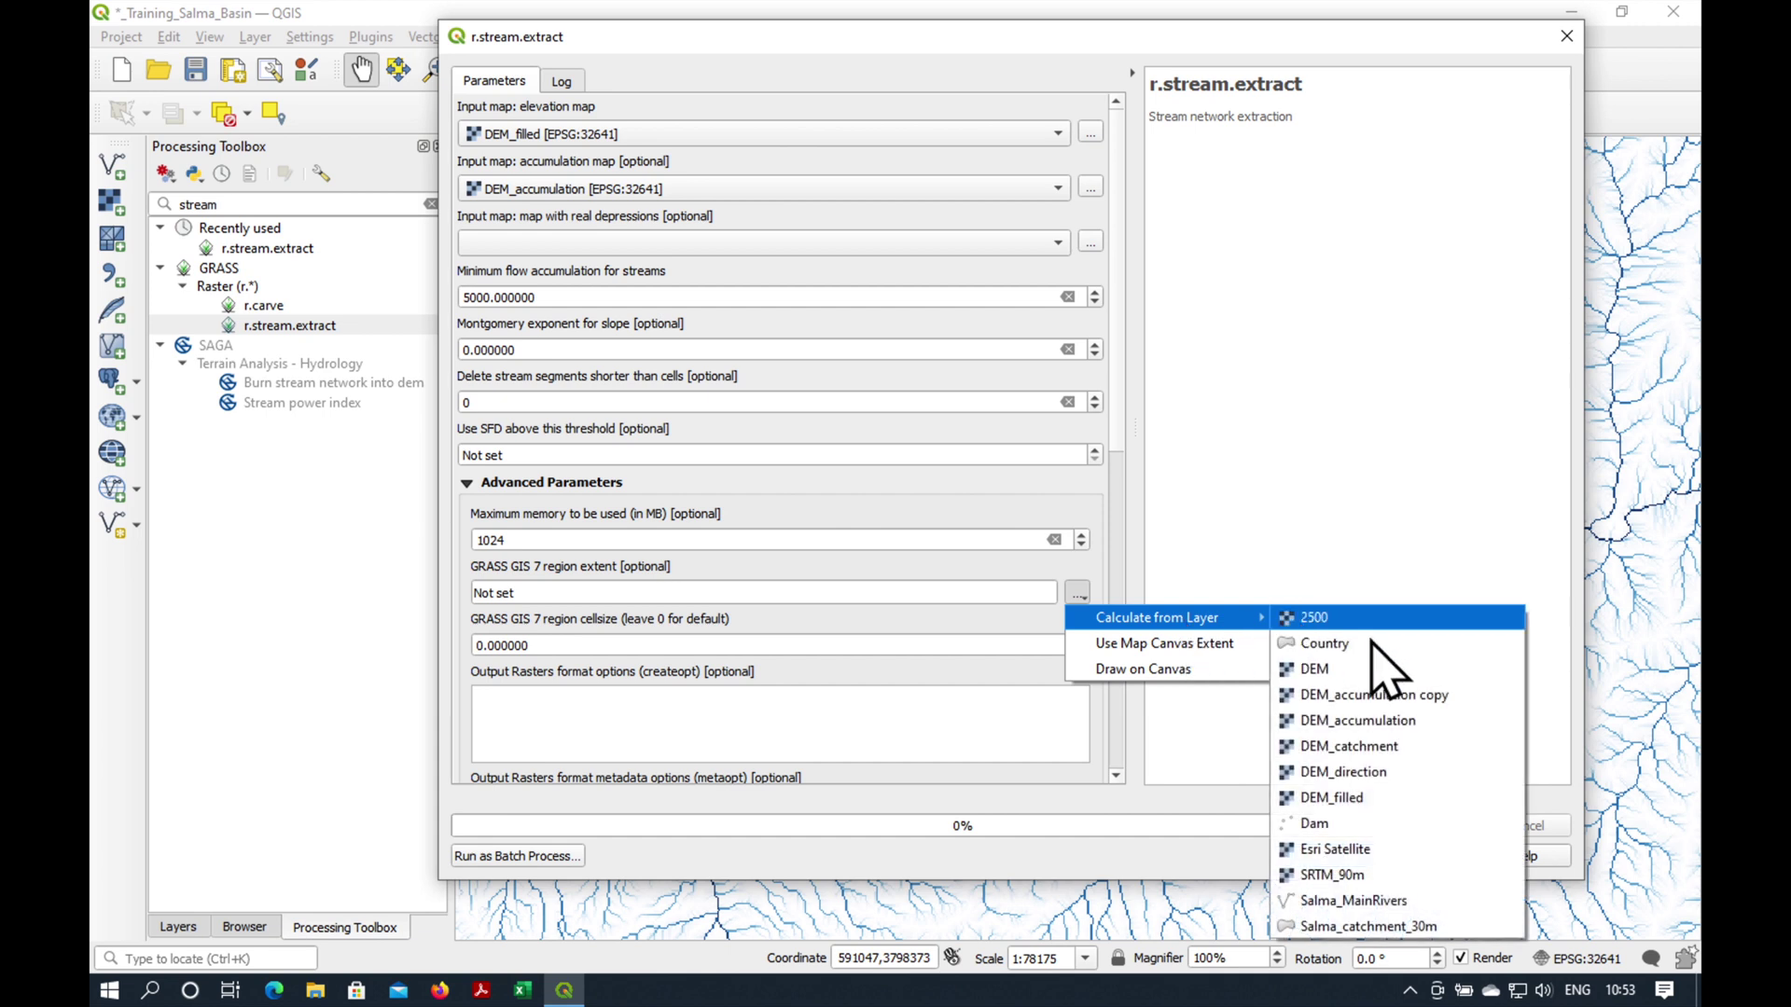
left_click(1396, 783)
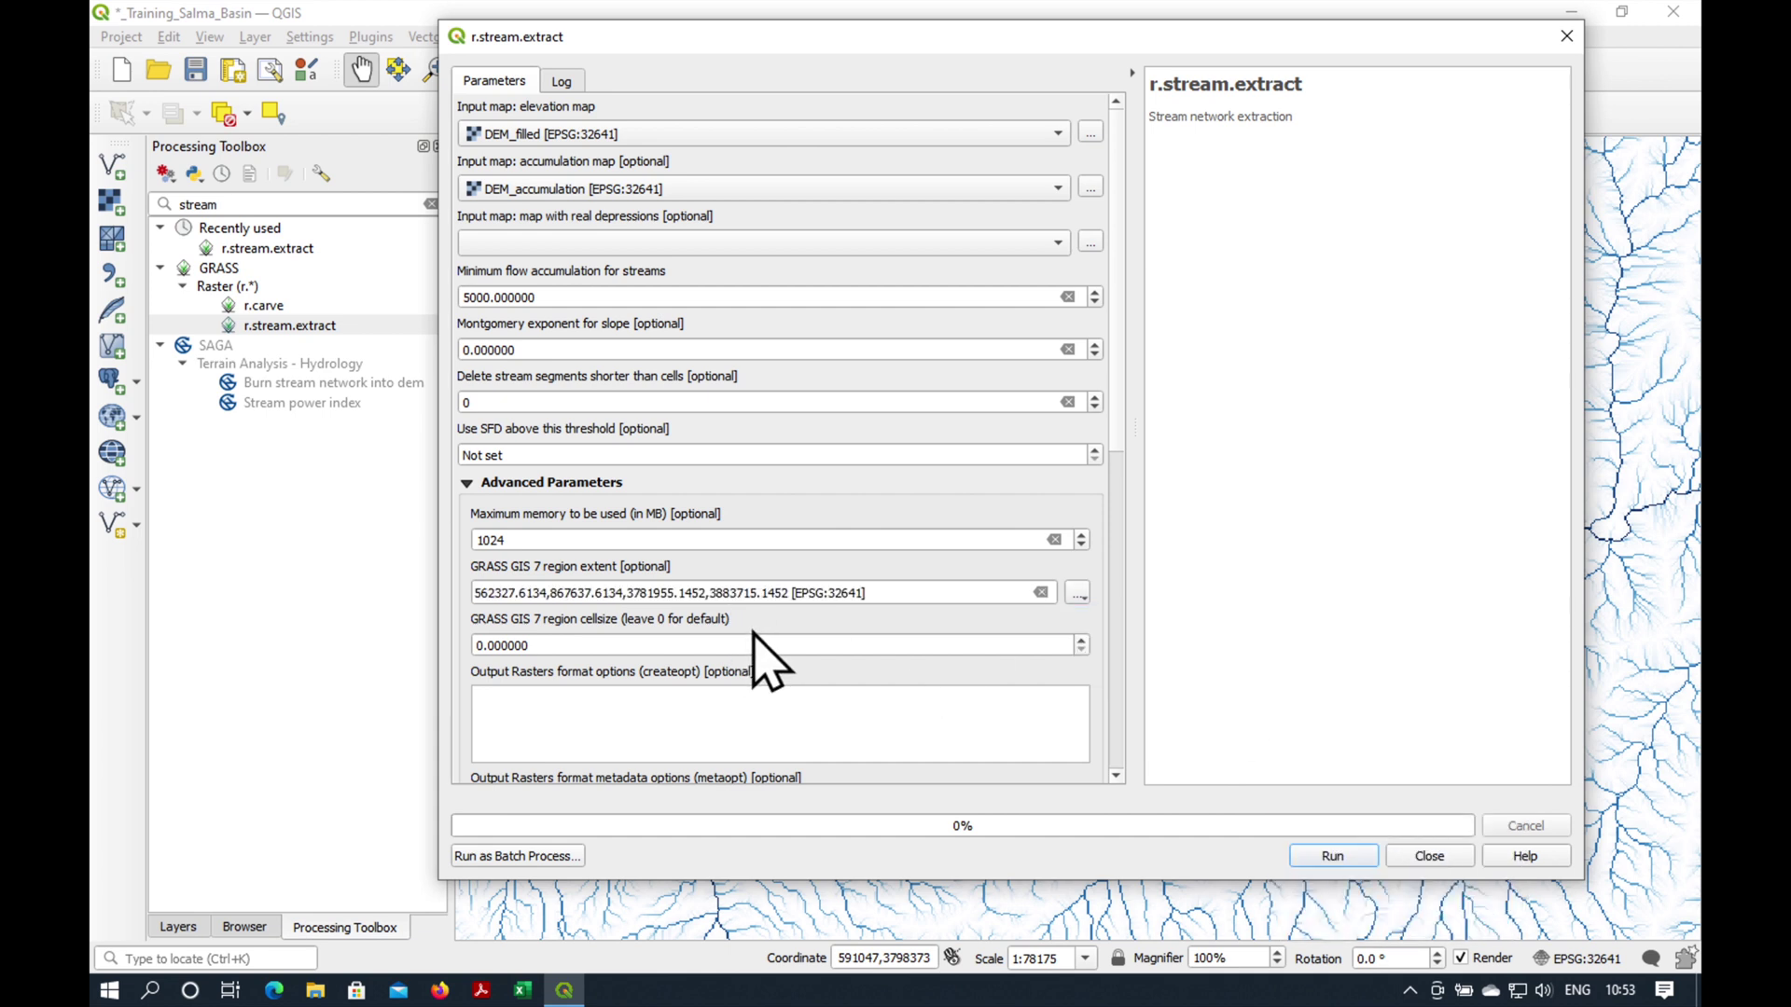
left_click_drag(522, 645, 439, 643)
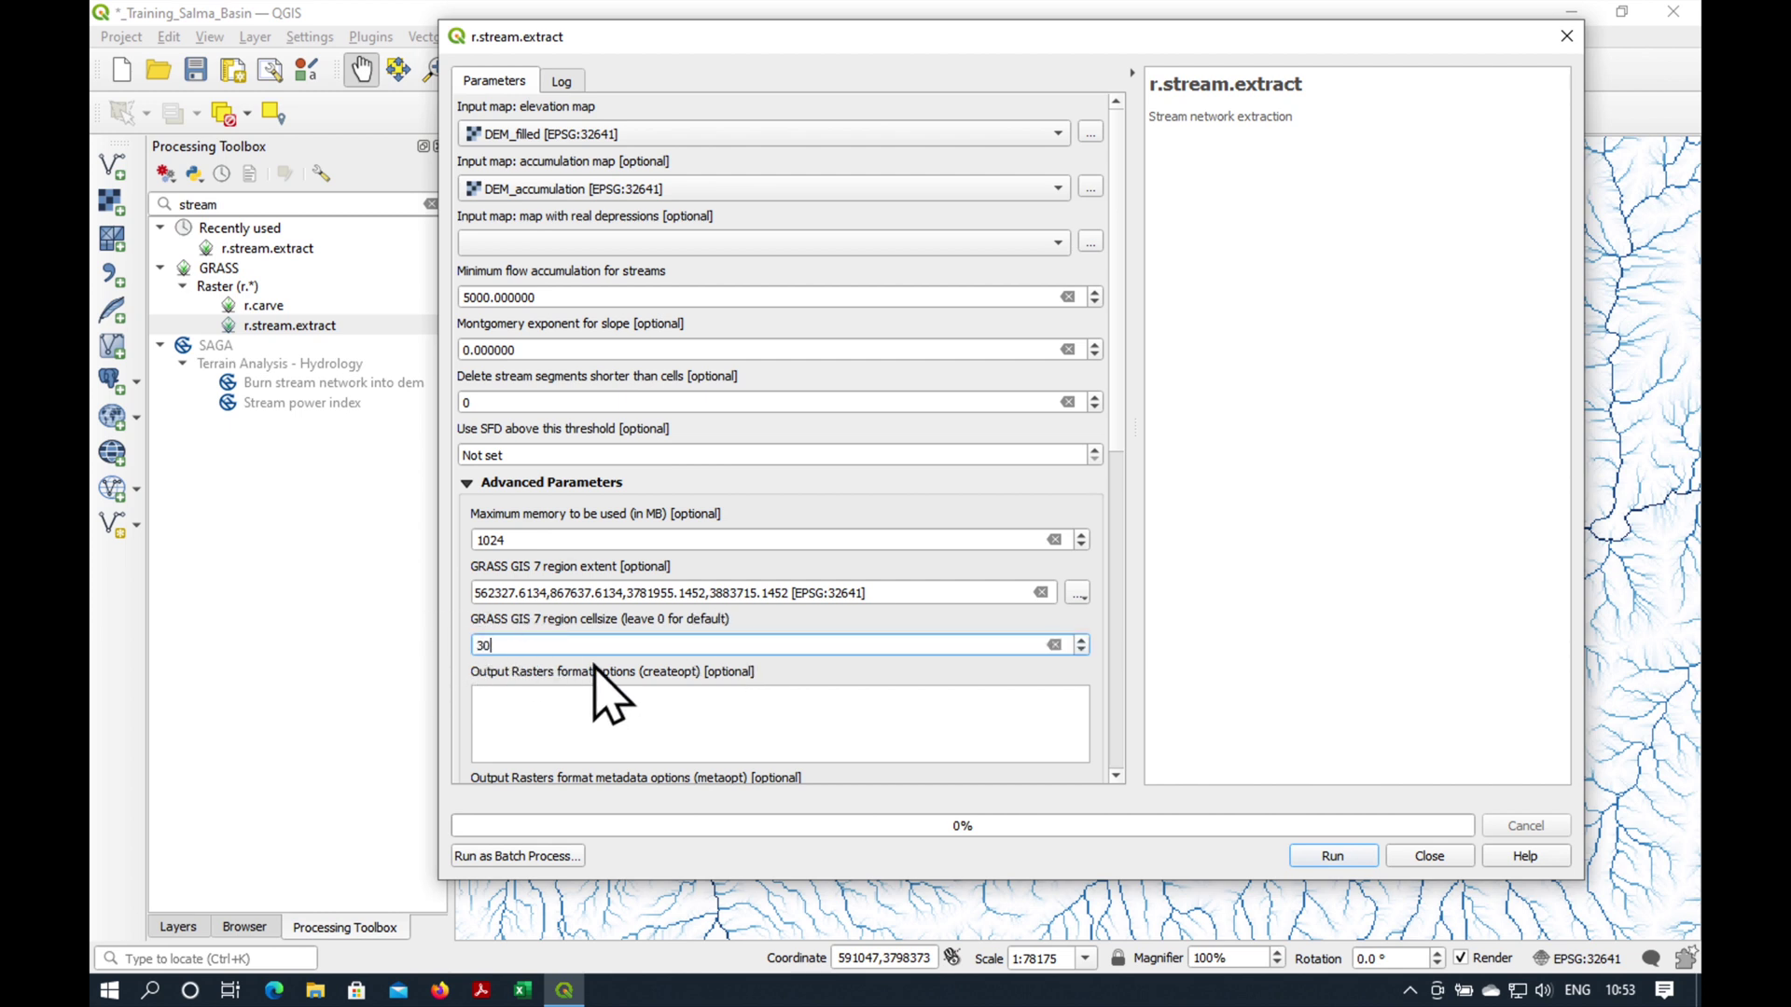
key("Return")
- Set the v.out.ogr vector output type to line
left_click_drag(1117, 451, 1115, 617)
scroll(1115, 625, "down", 3)
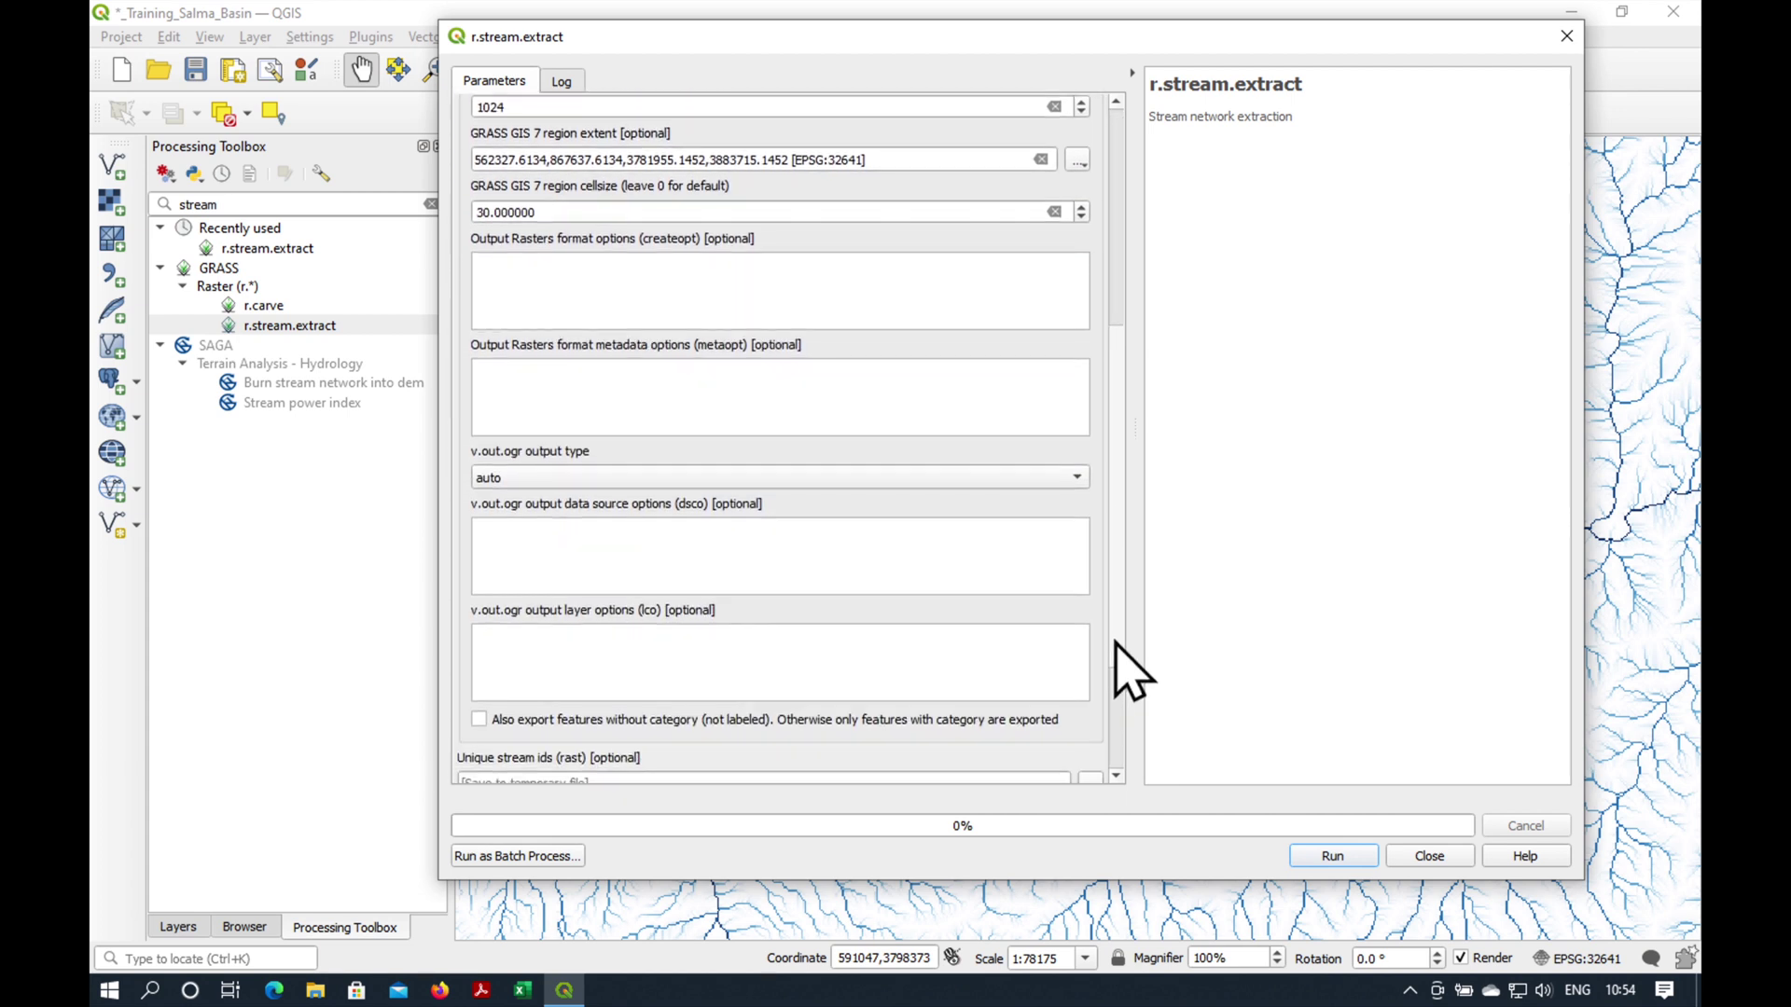
left_click(510, 472)
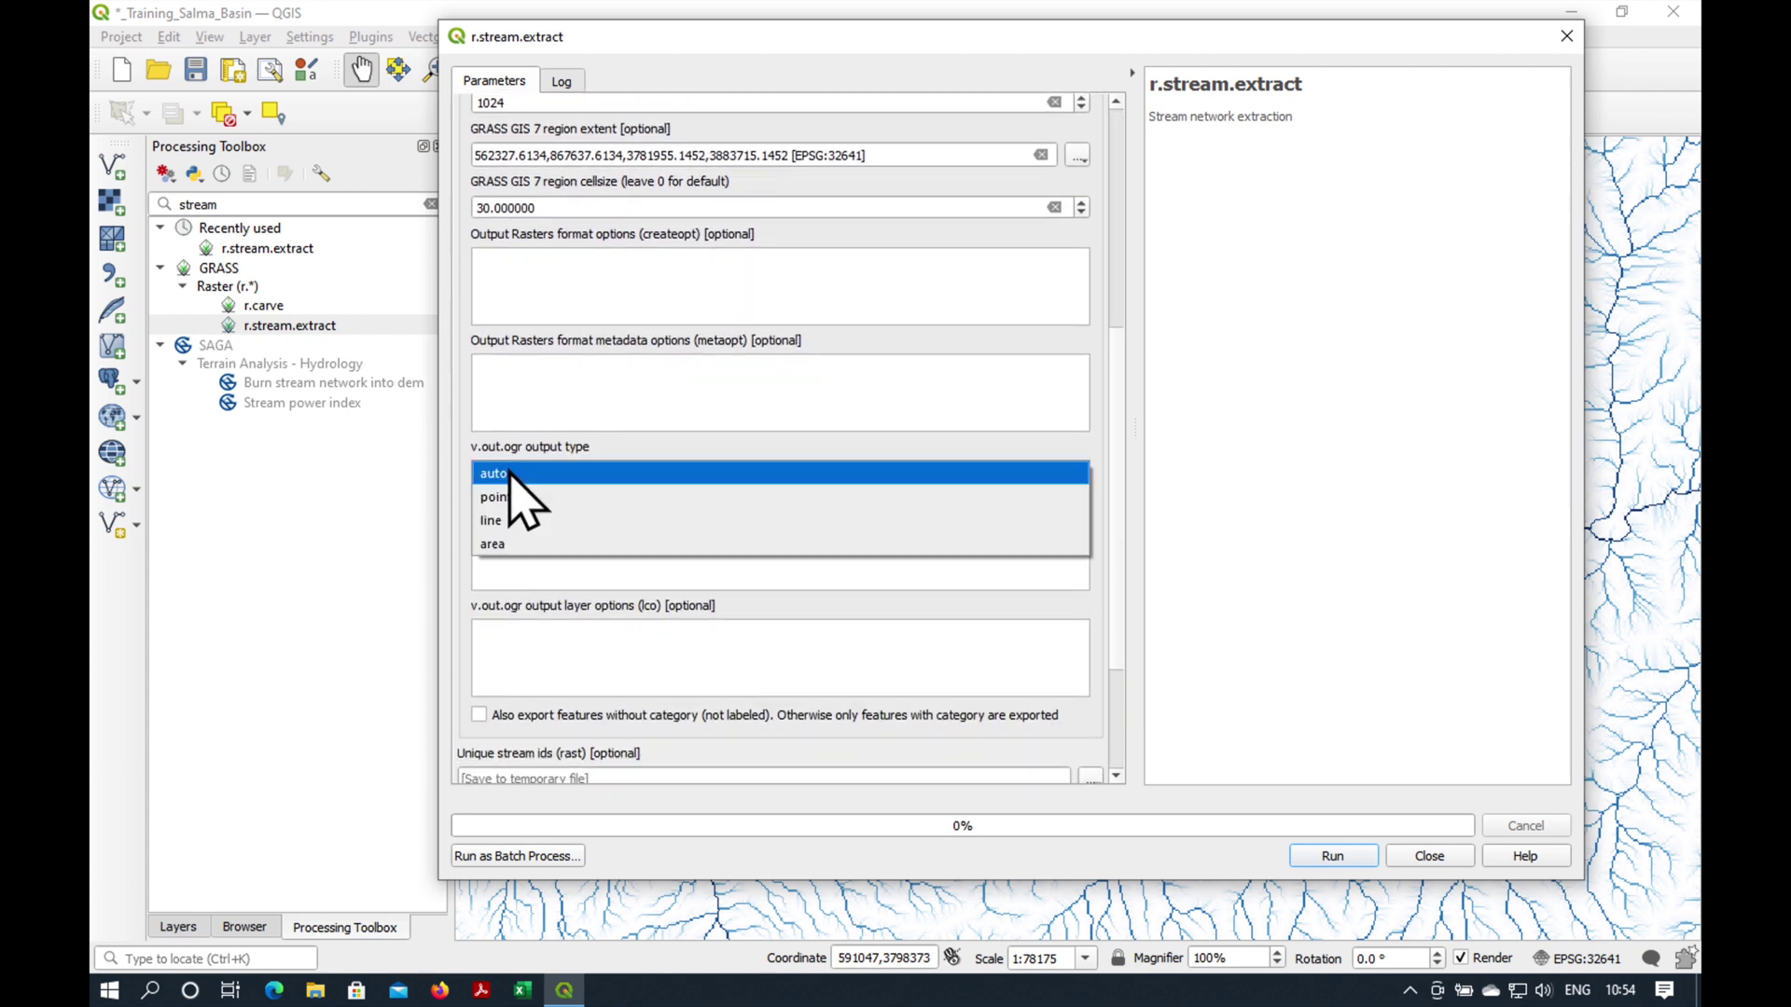
left_click(536, 520)
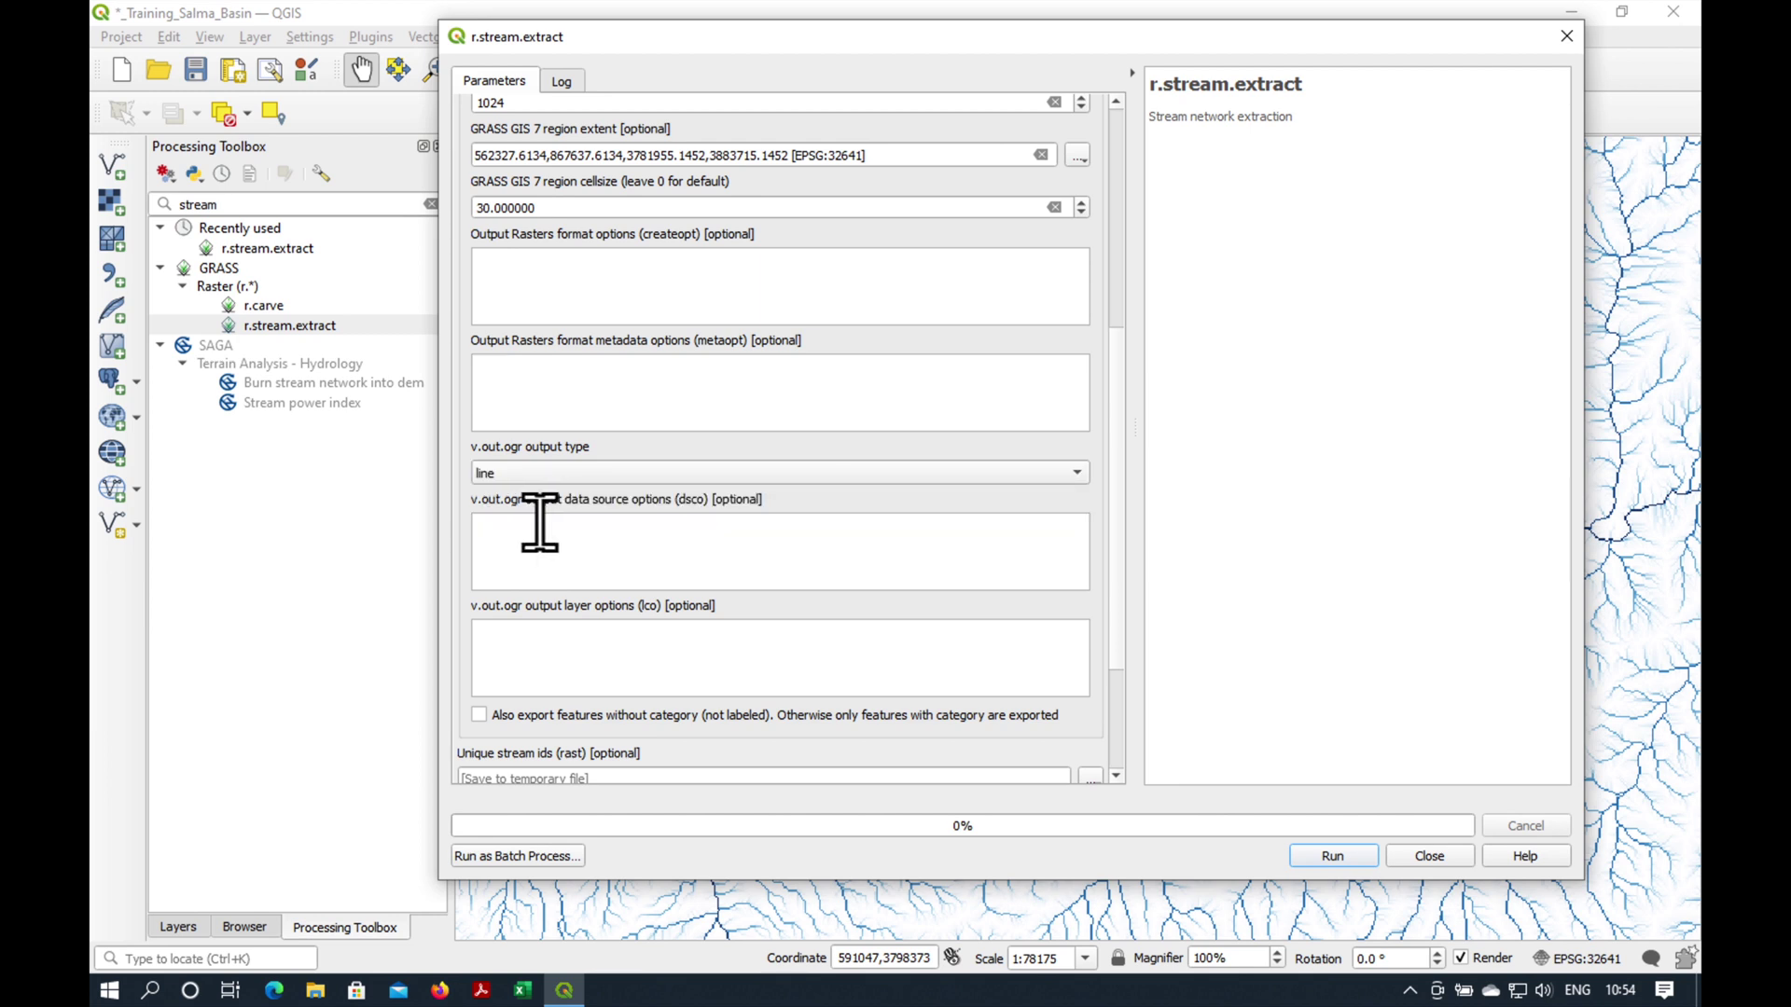
scroll(1122, 596, "down", 5)
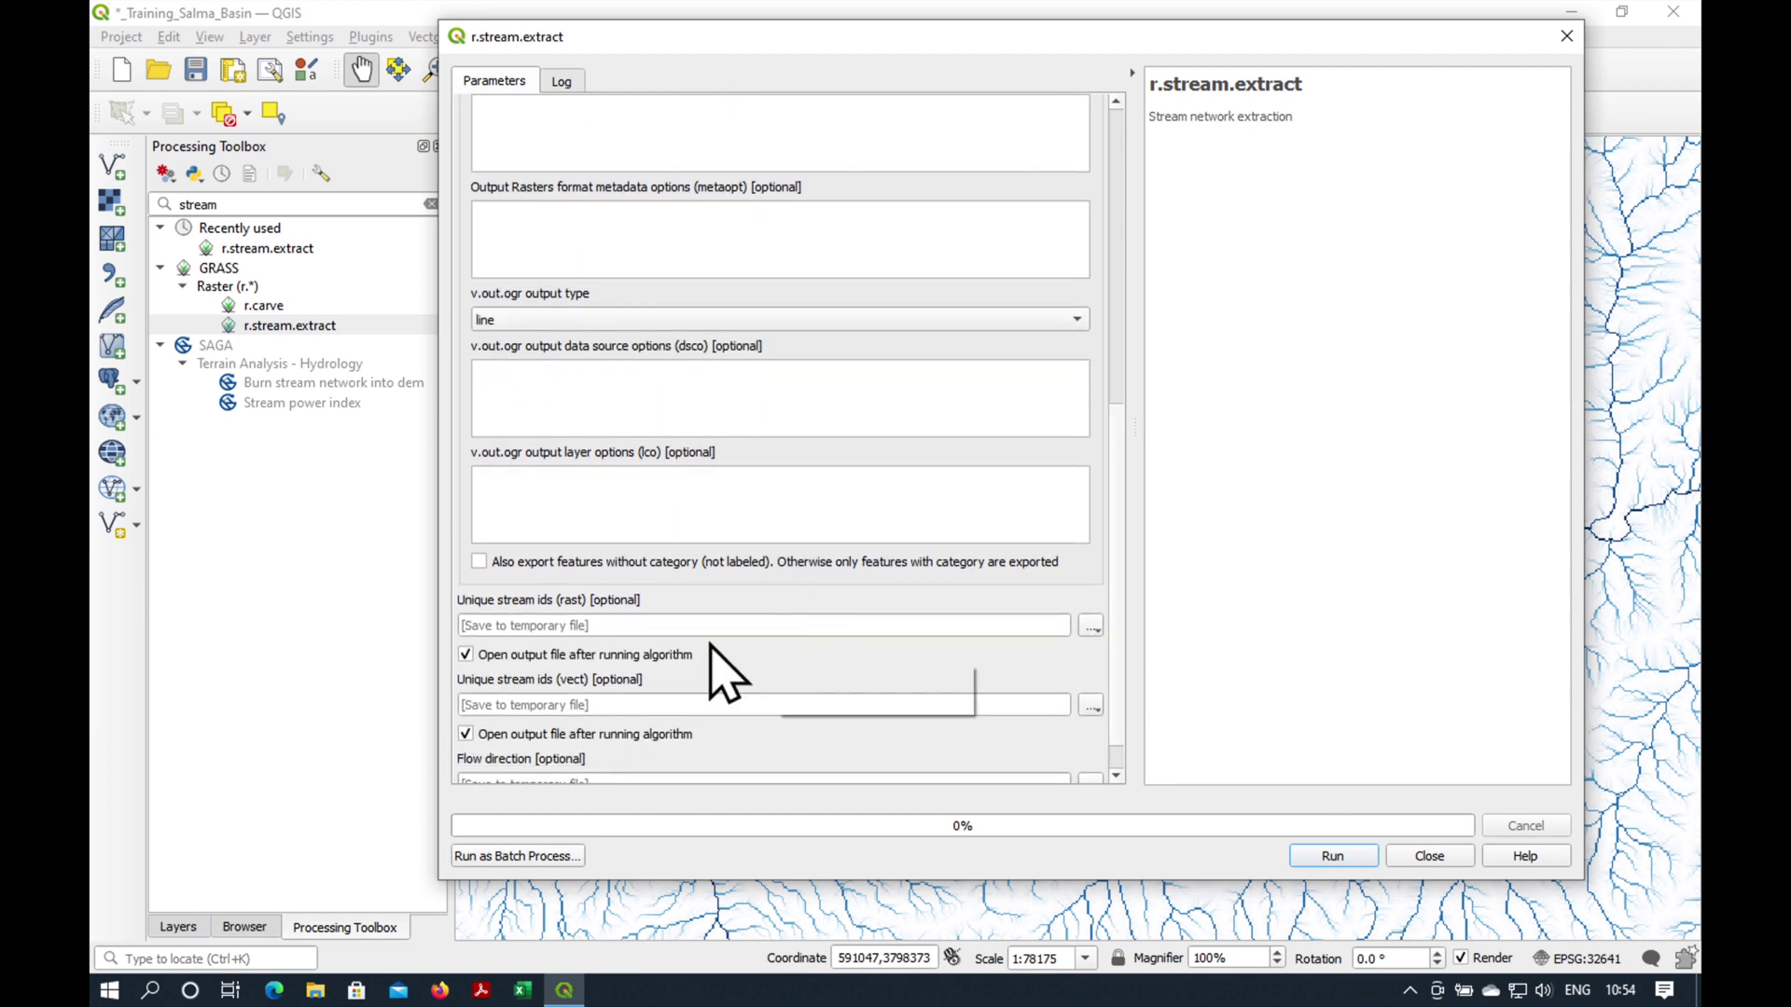
scroll(1135, 625, "down", 2)
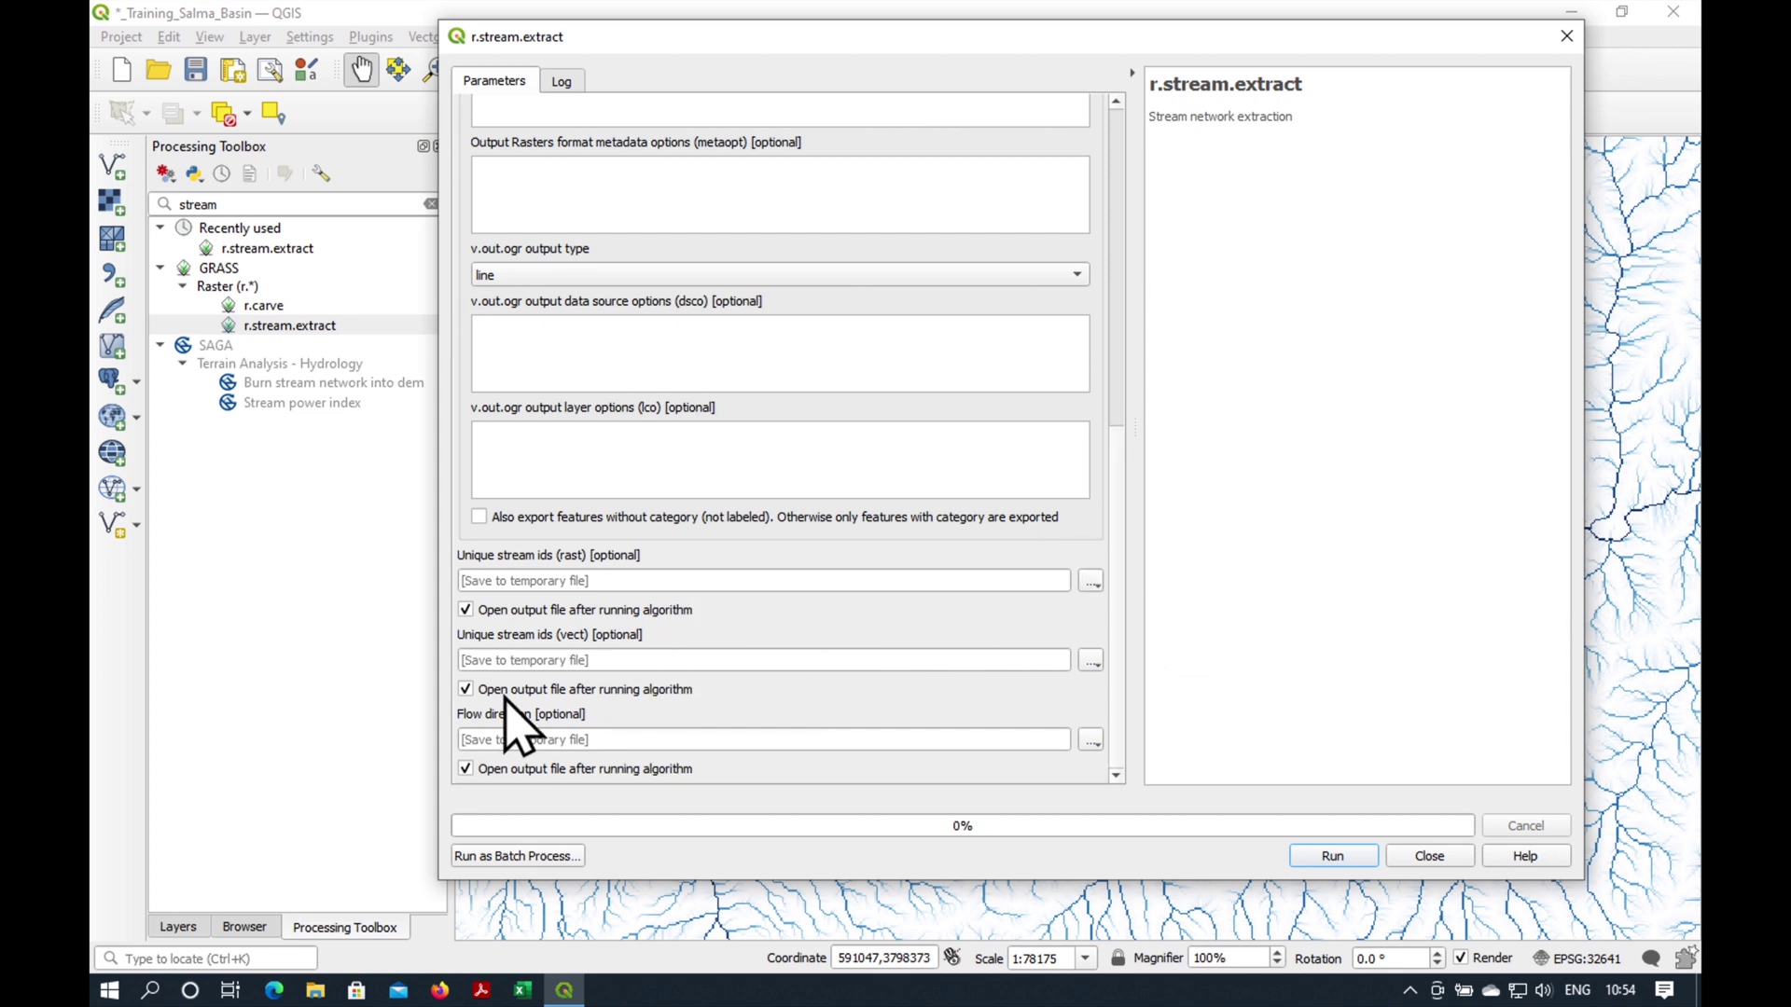
- Run r.stream.extract without loading the flow direction output, then dismiss the completion notice
left_click(465, 769)
left_click(1323, 854)
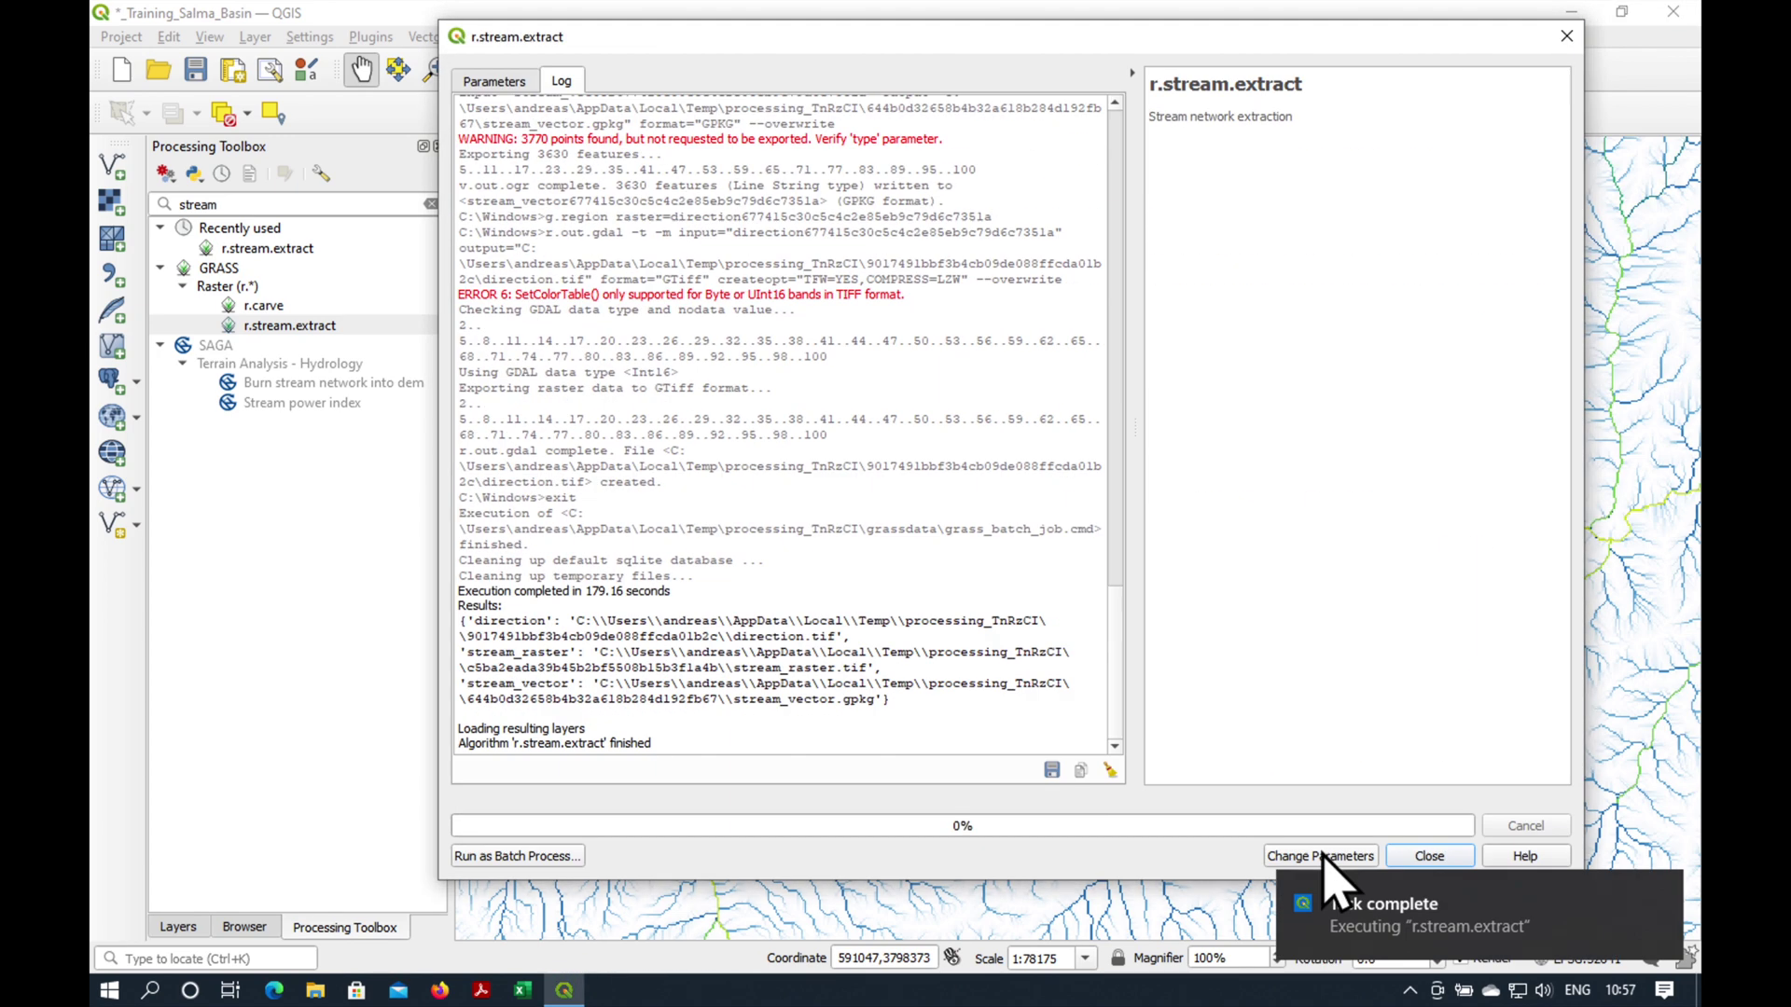
left_click(1670, 918)
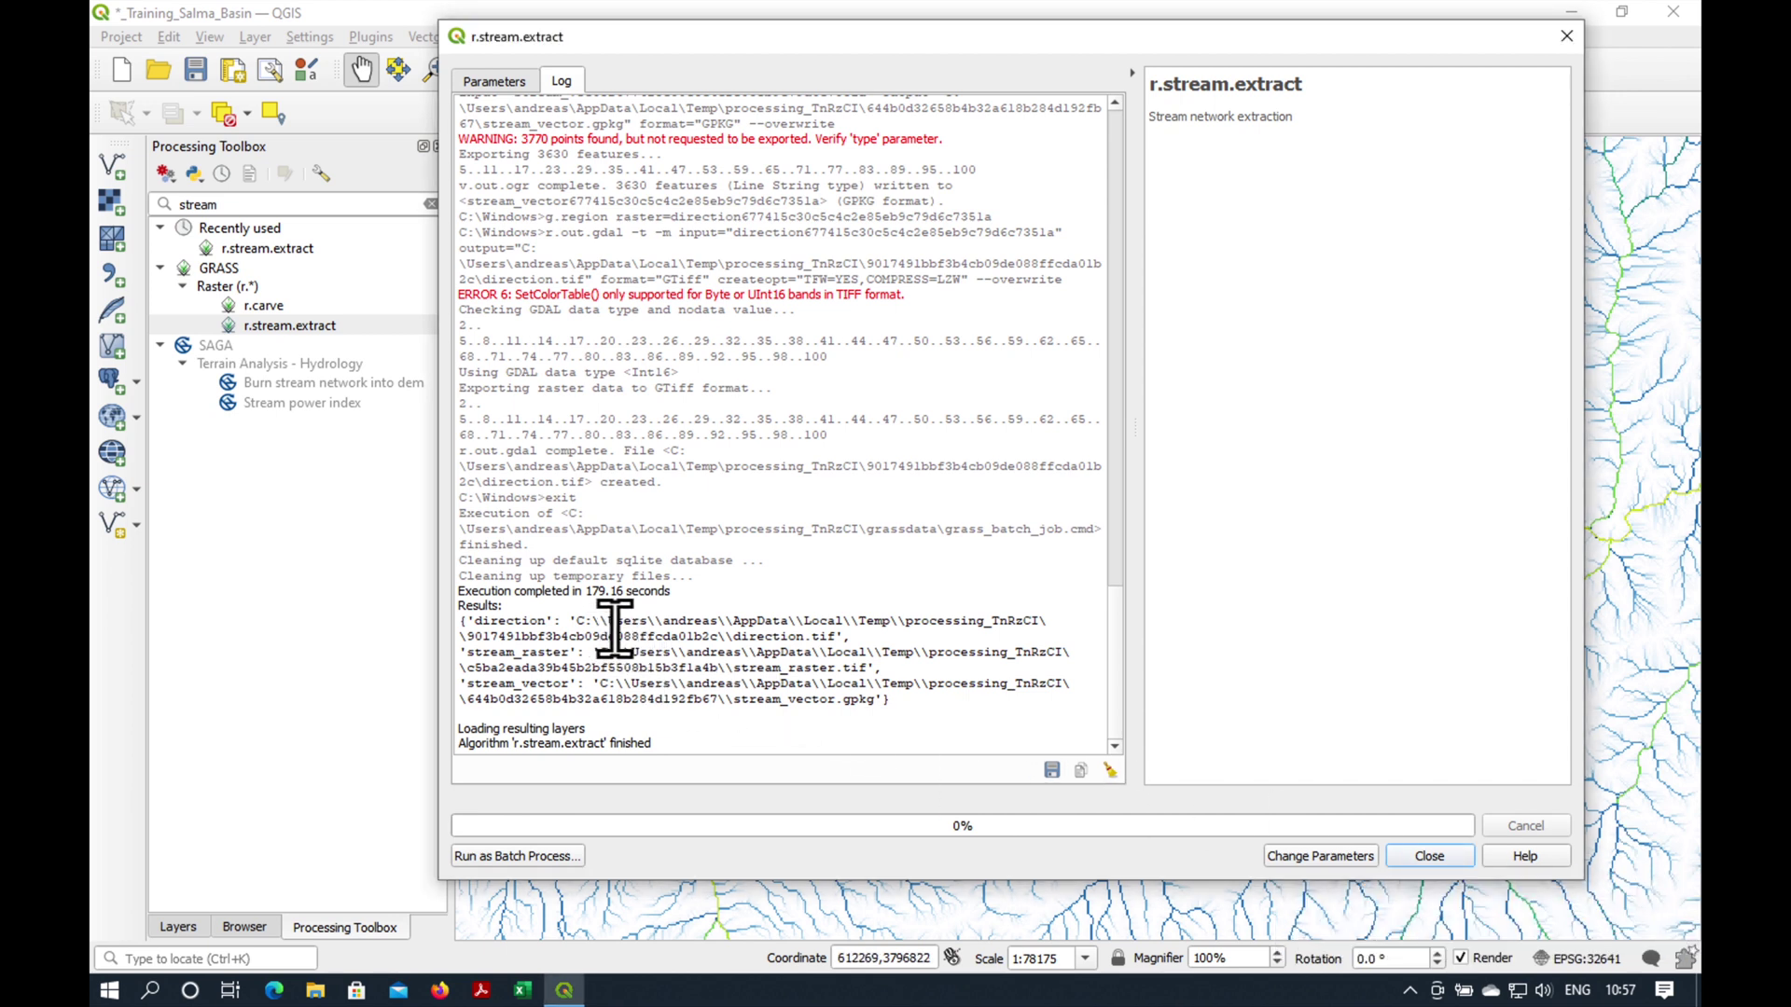
- Move Unique stream ids (vect) above Unique stream ids (rast) in the layer list
left_click(1430, 856)
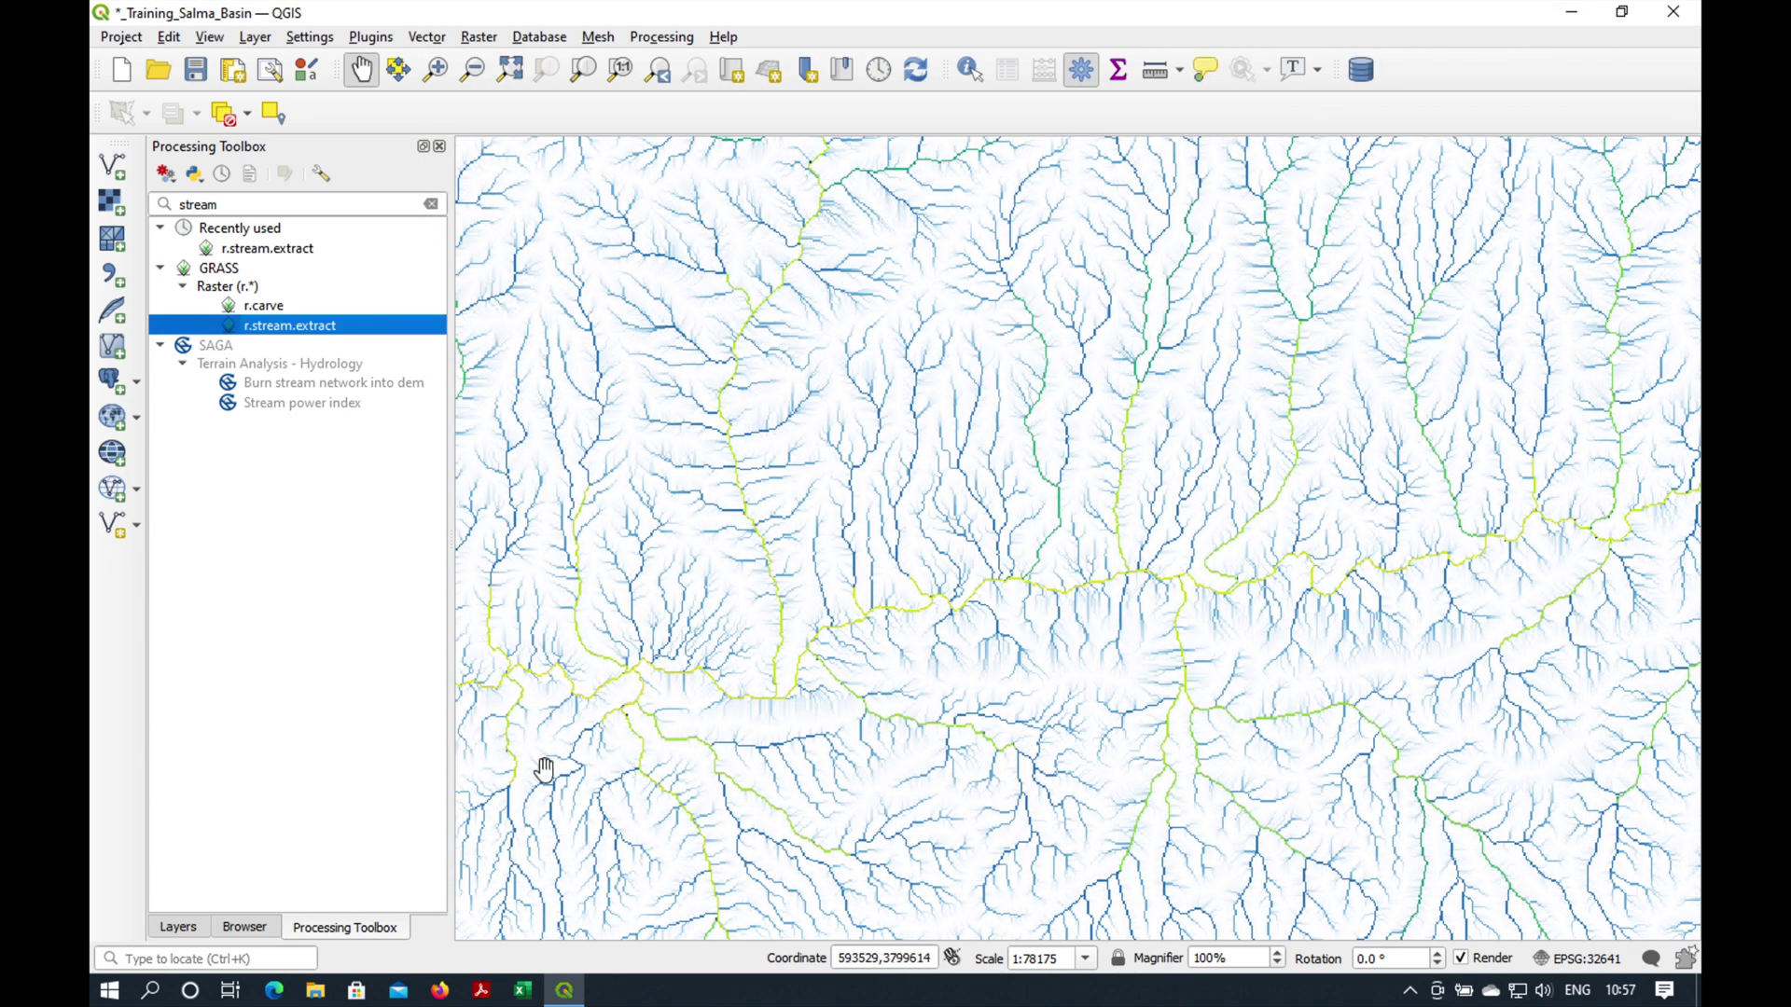
left_click(192, 927)
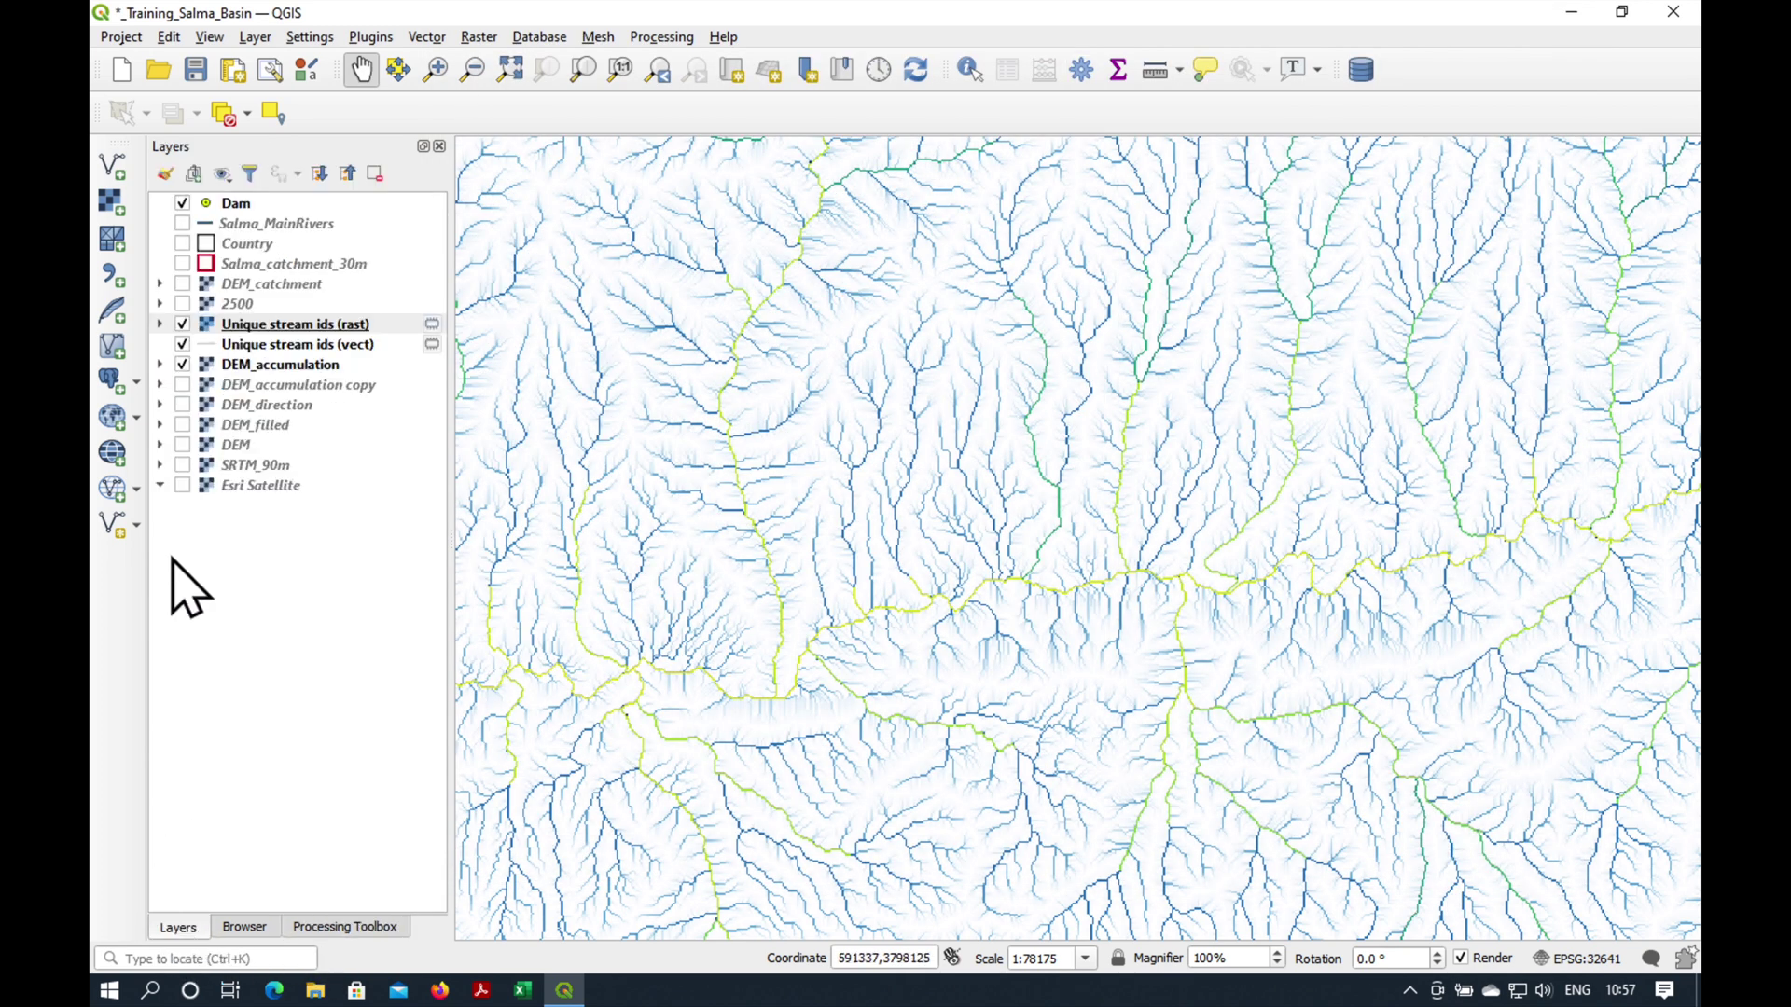
left_click(235, 344)
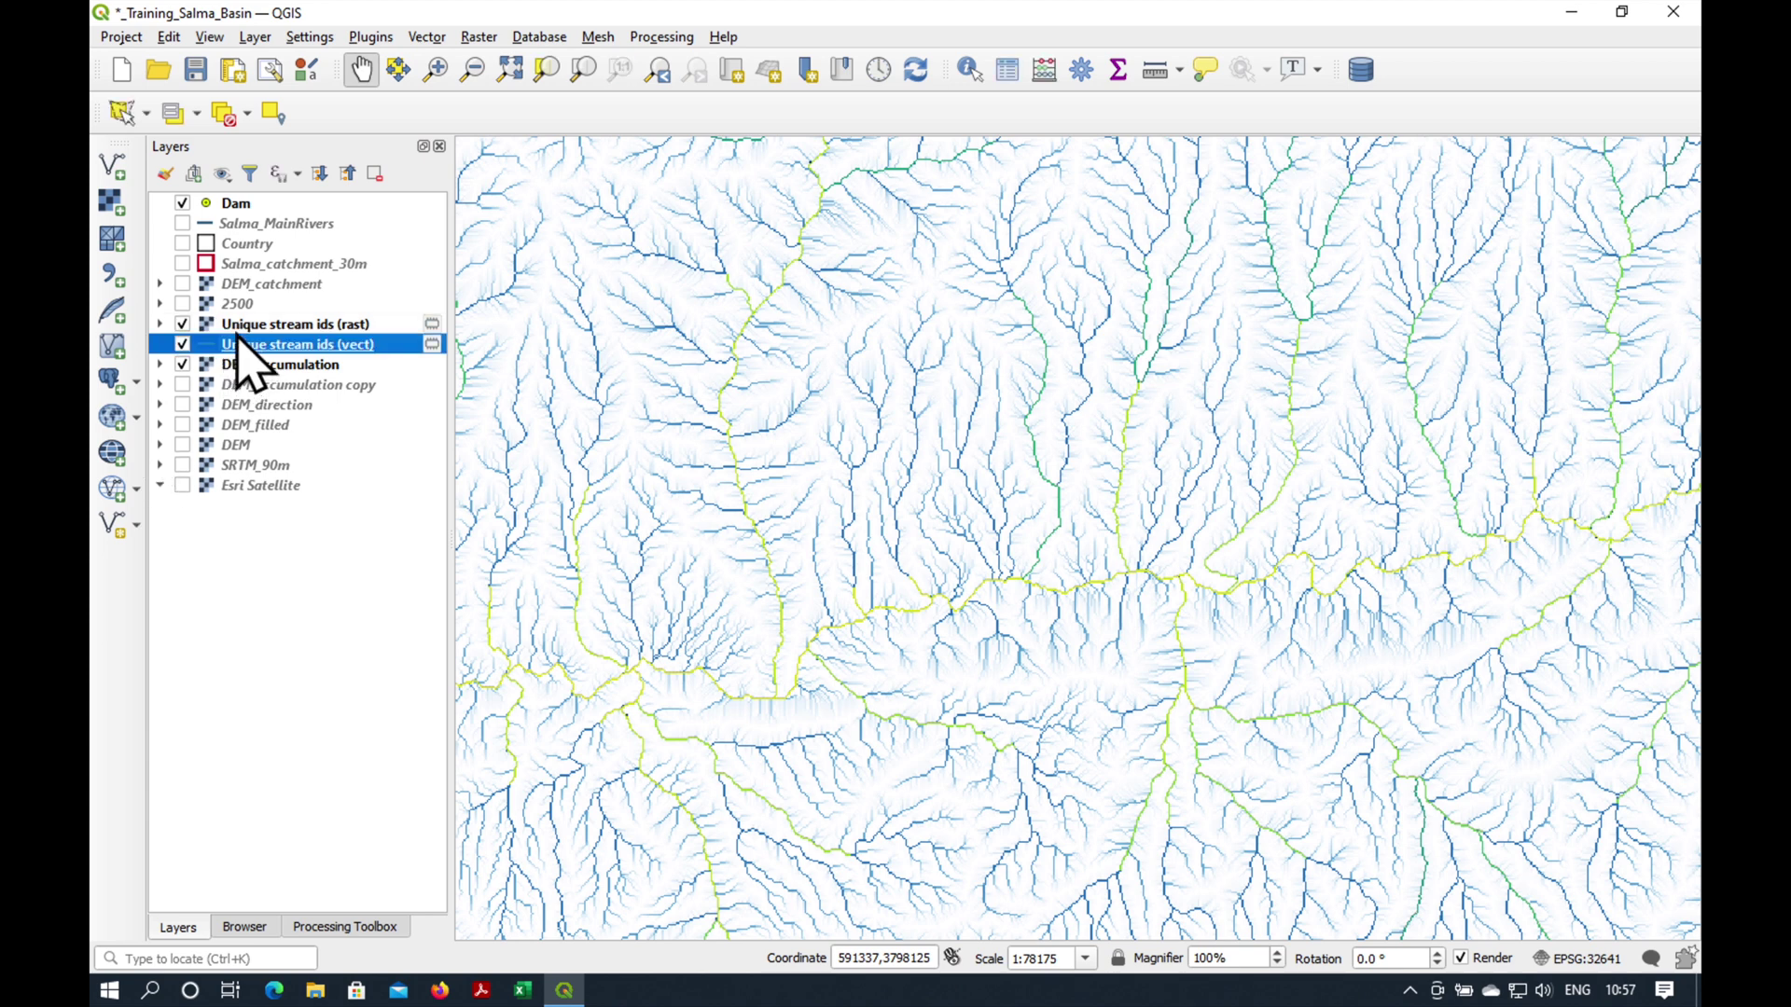
left_click_drag(238, 345, 238, 321)
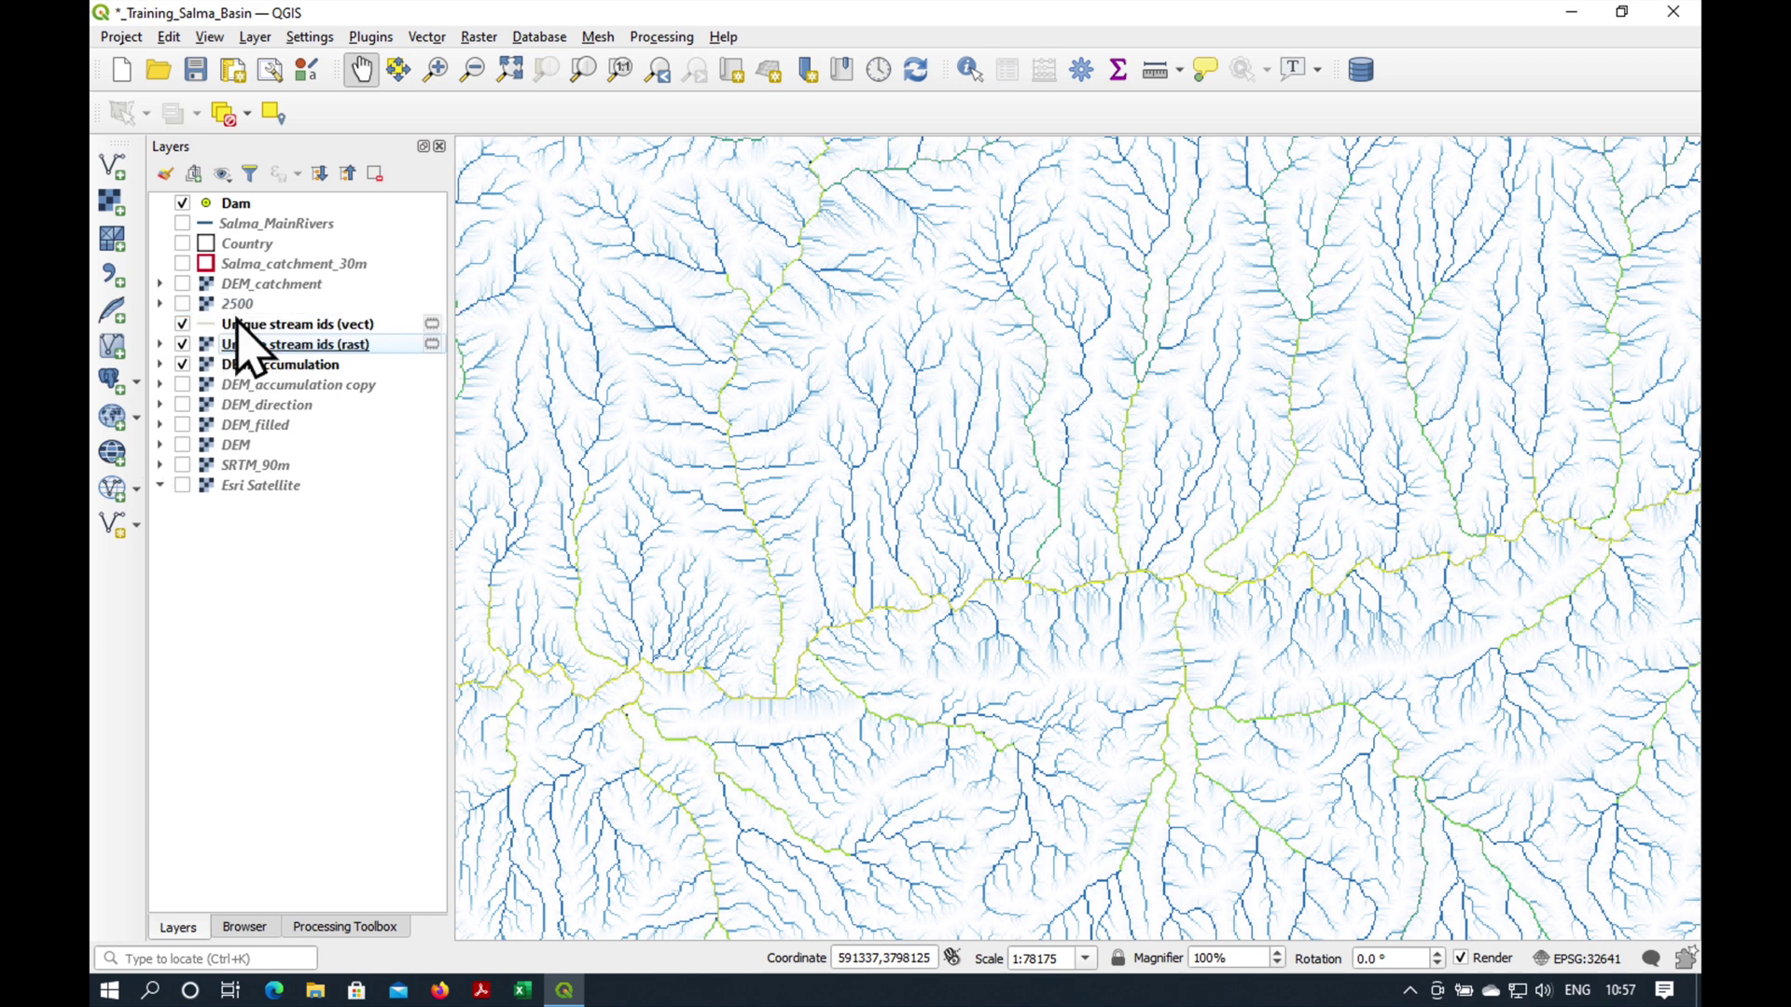
- Hide DEM_accumulation, keeping both Unique stream ids layers visible
left_click(182, 364)
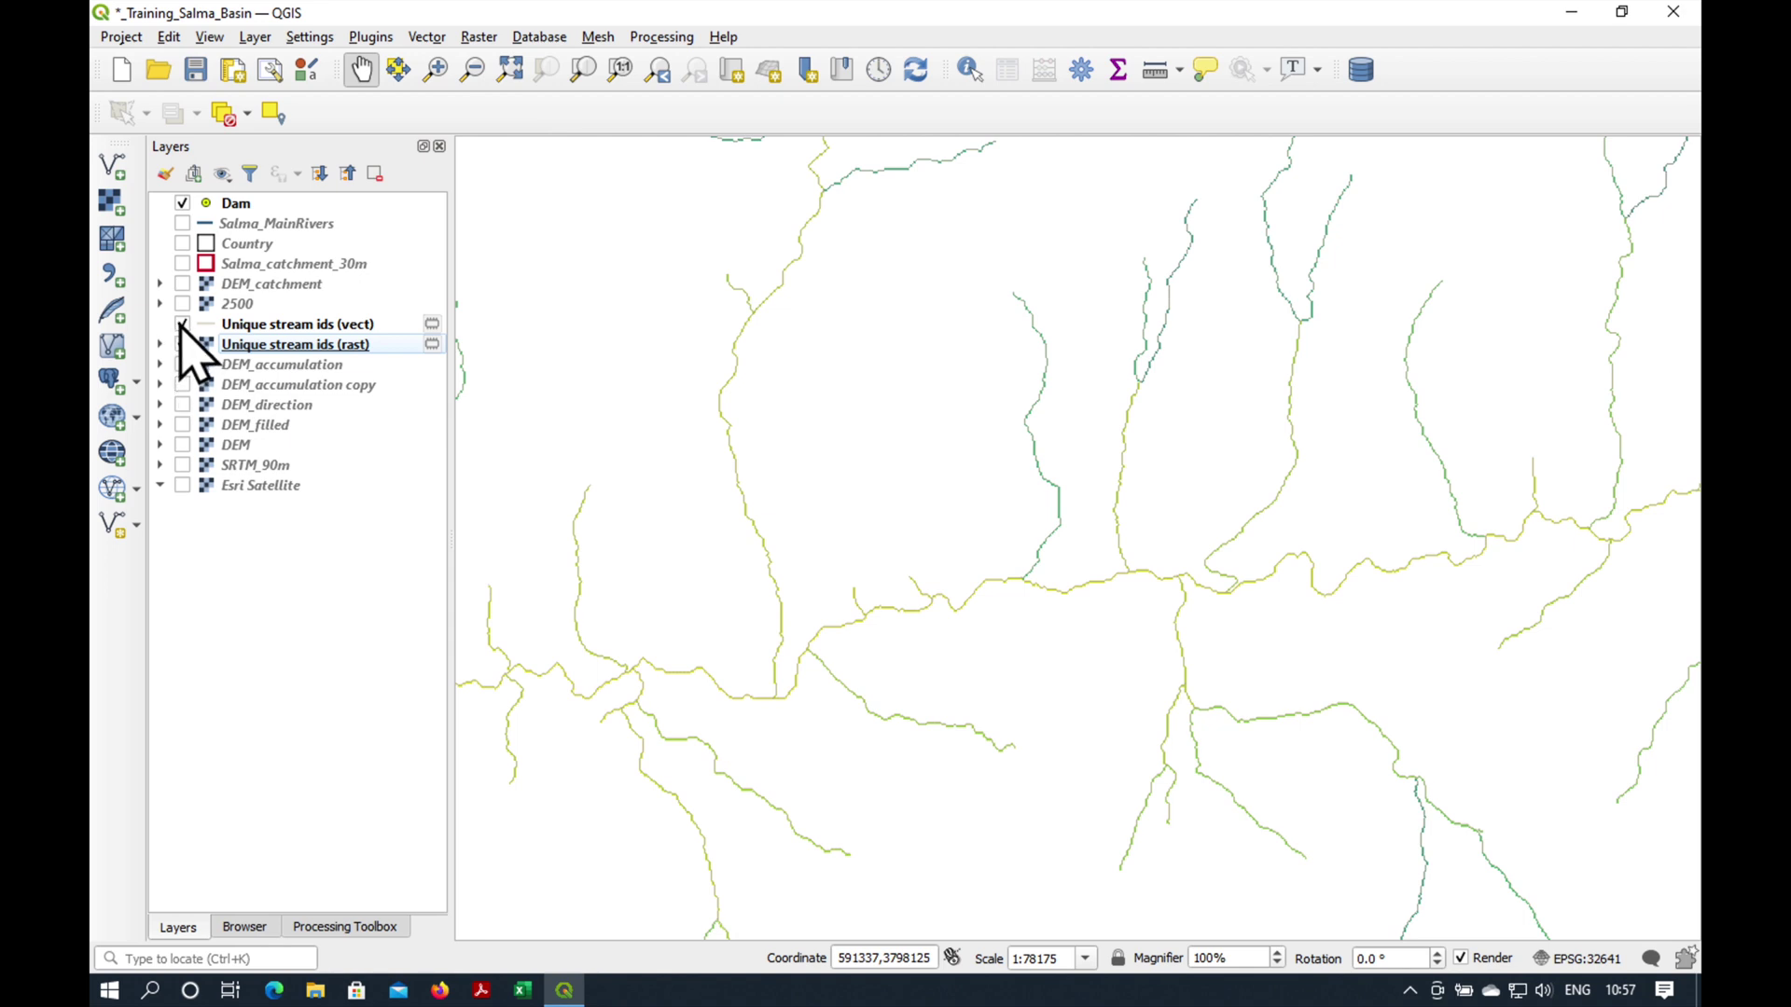
left_click(182, 344)
left_click(182, 344)
left_click(289, 325)
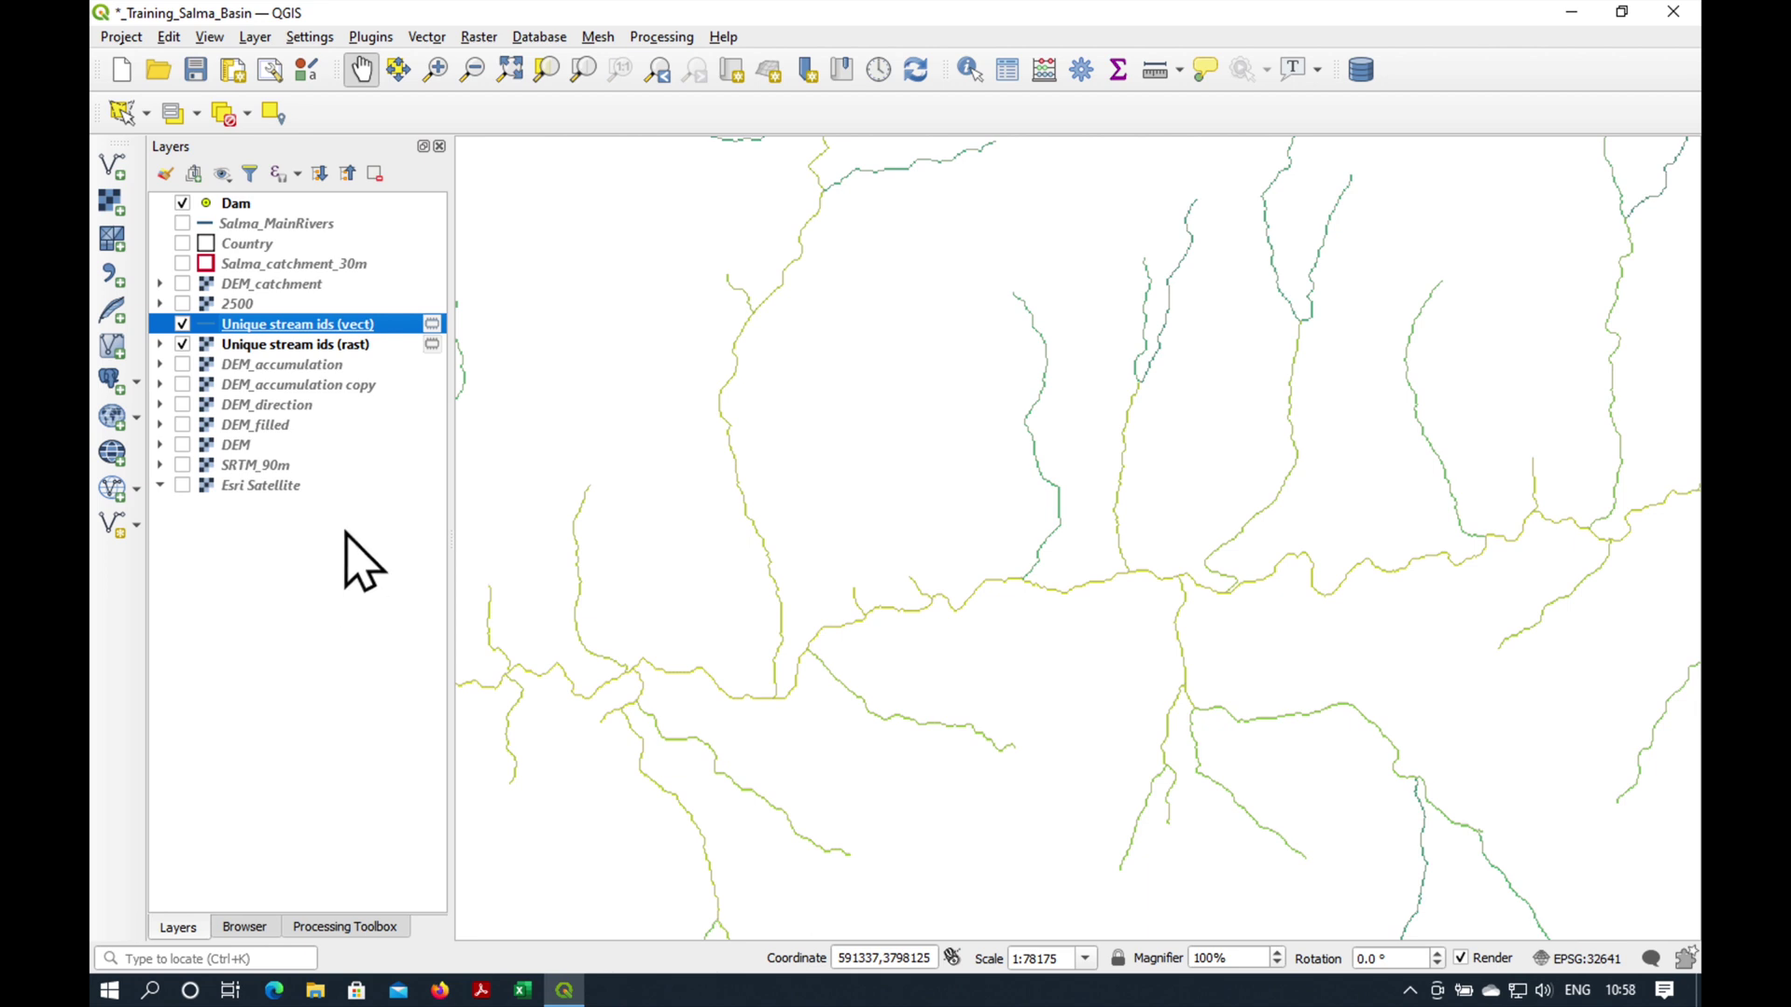
left_click(298, 352)
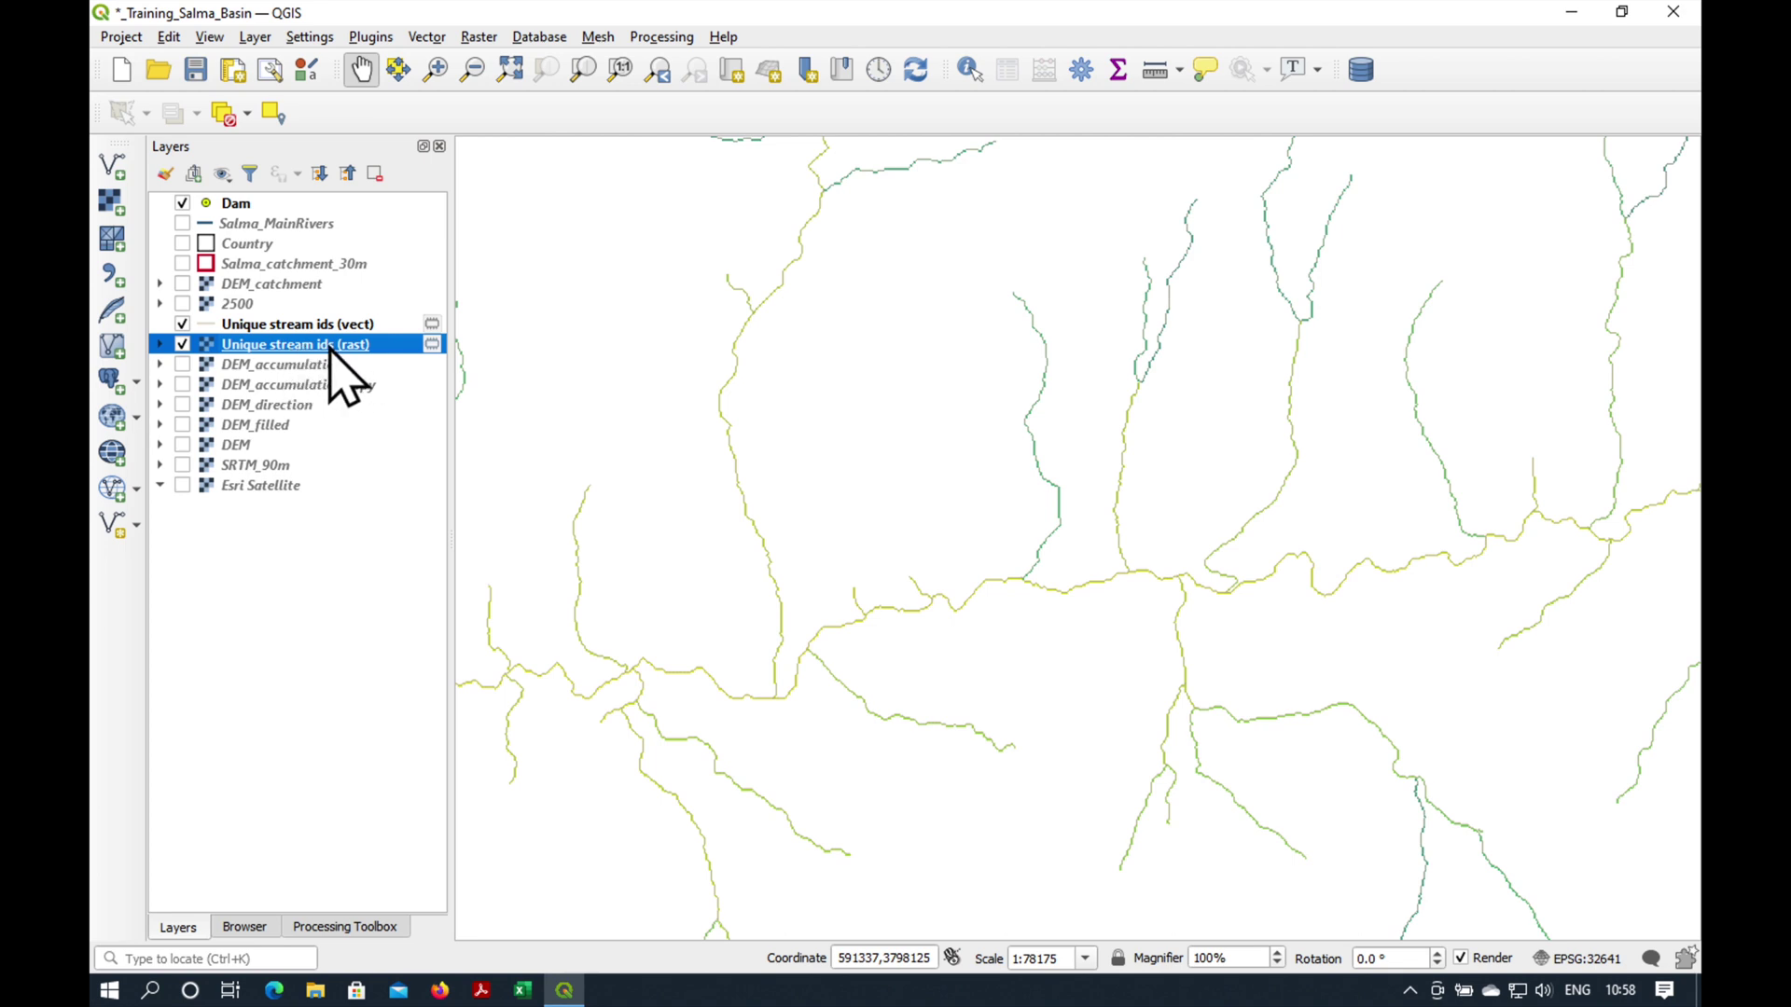
- Find and launch r.to.vect by searching 'r.to' in the Processing Toolbox
left_click(345, 927)
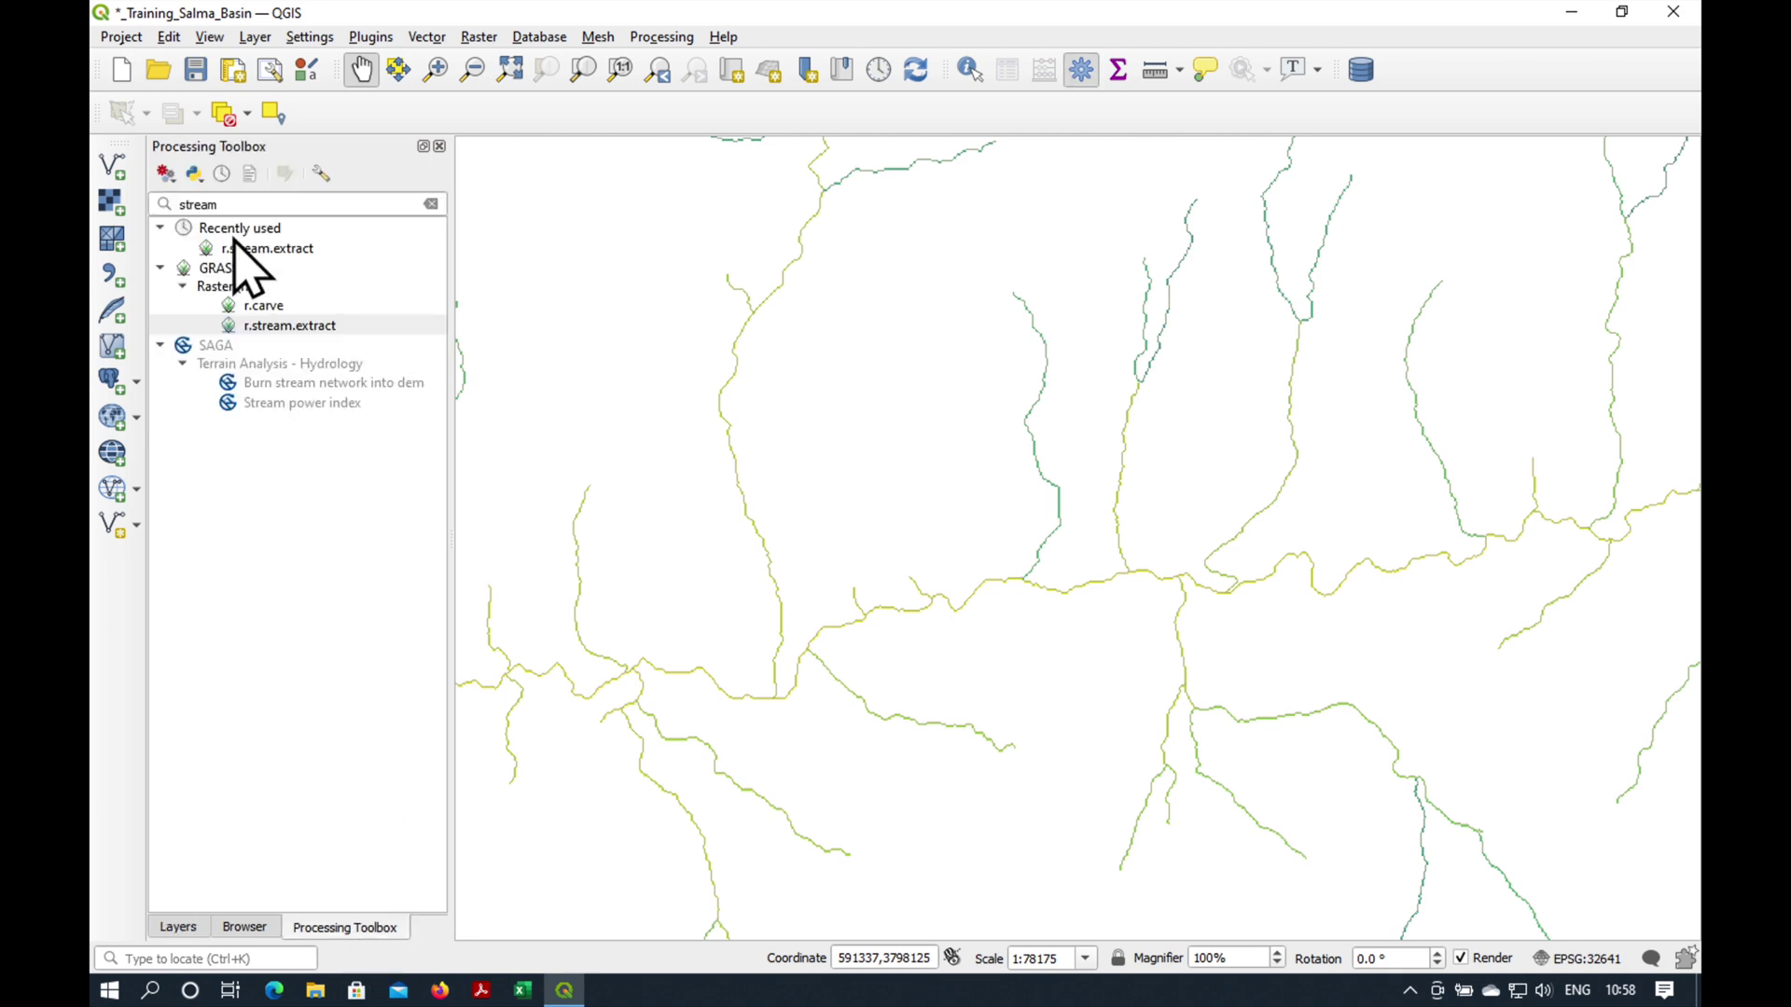
left_click(238, 203)
type("r")
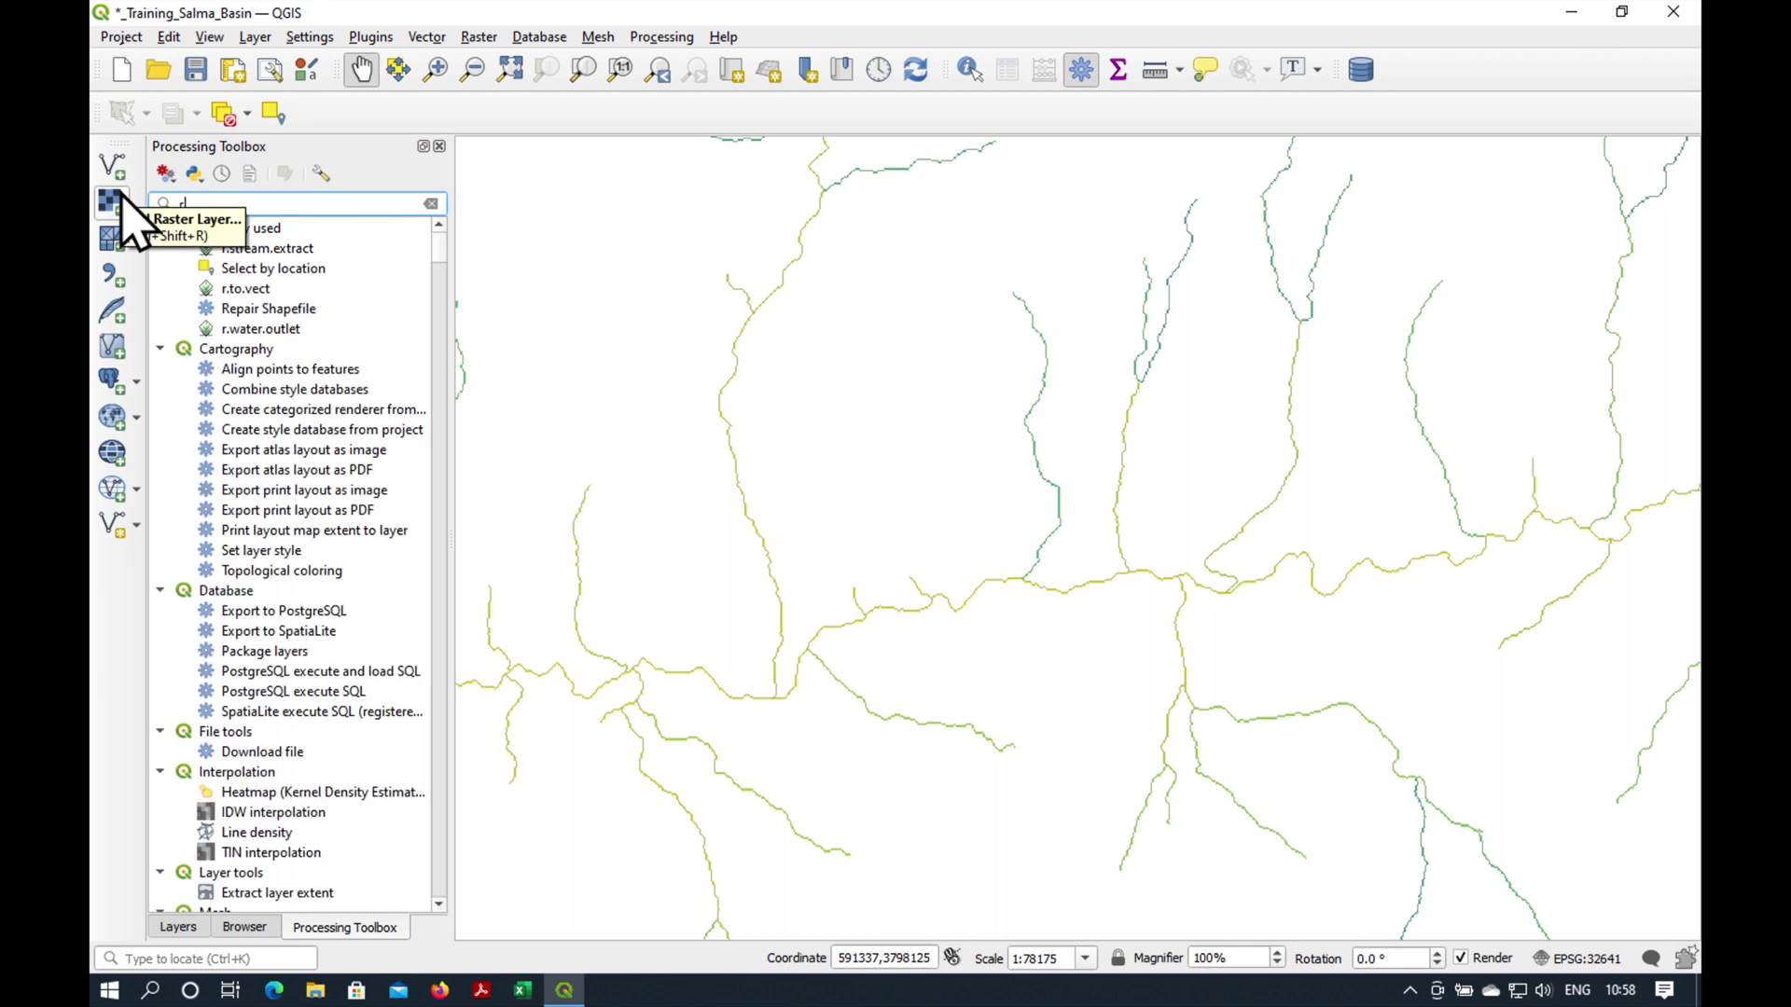
type(".to")
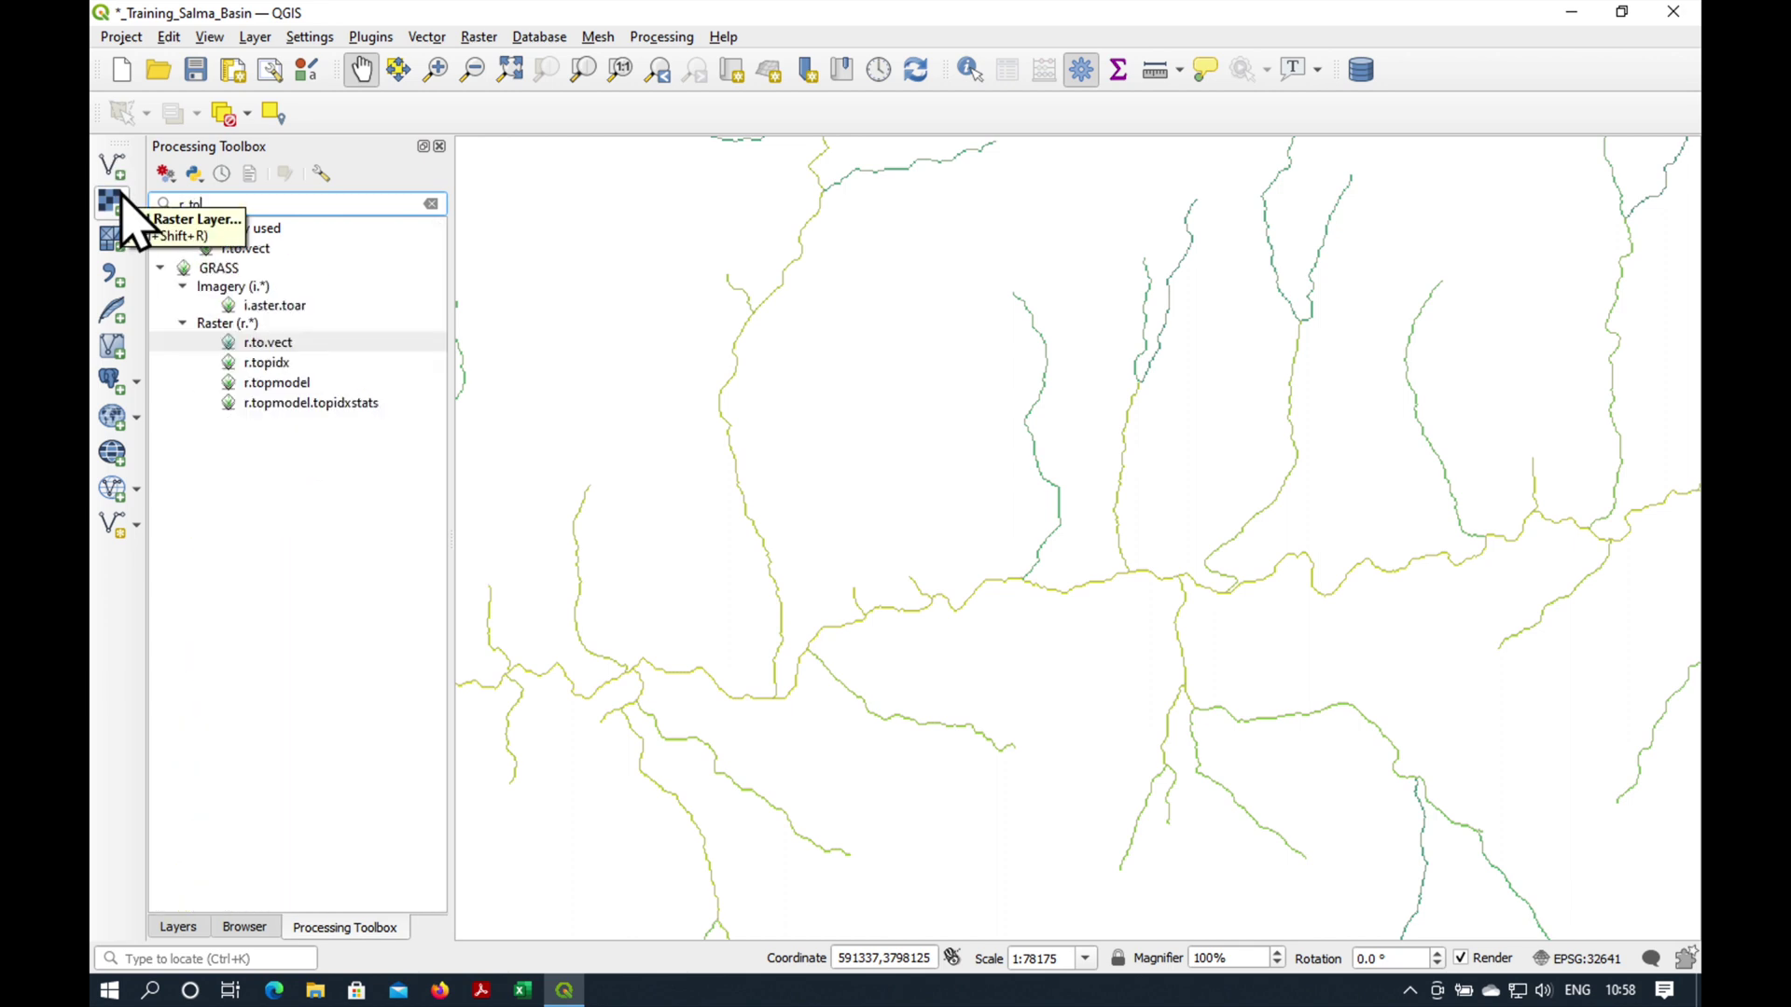
double_click(270, 343)
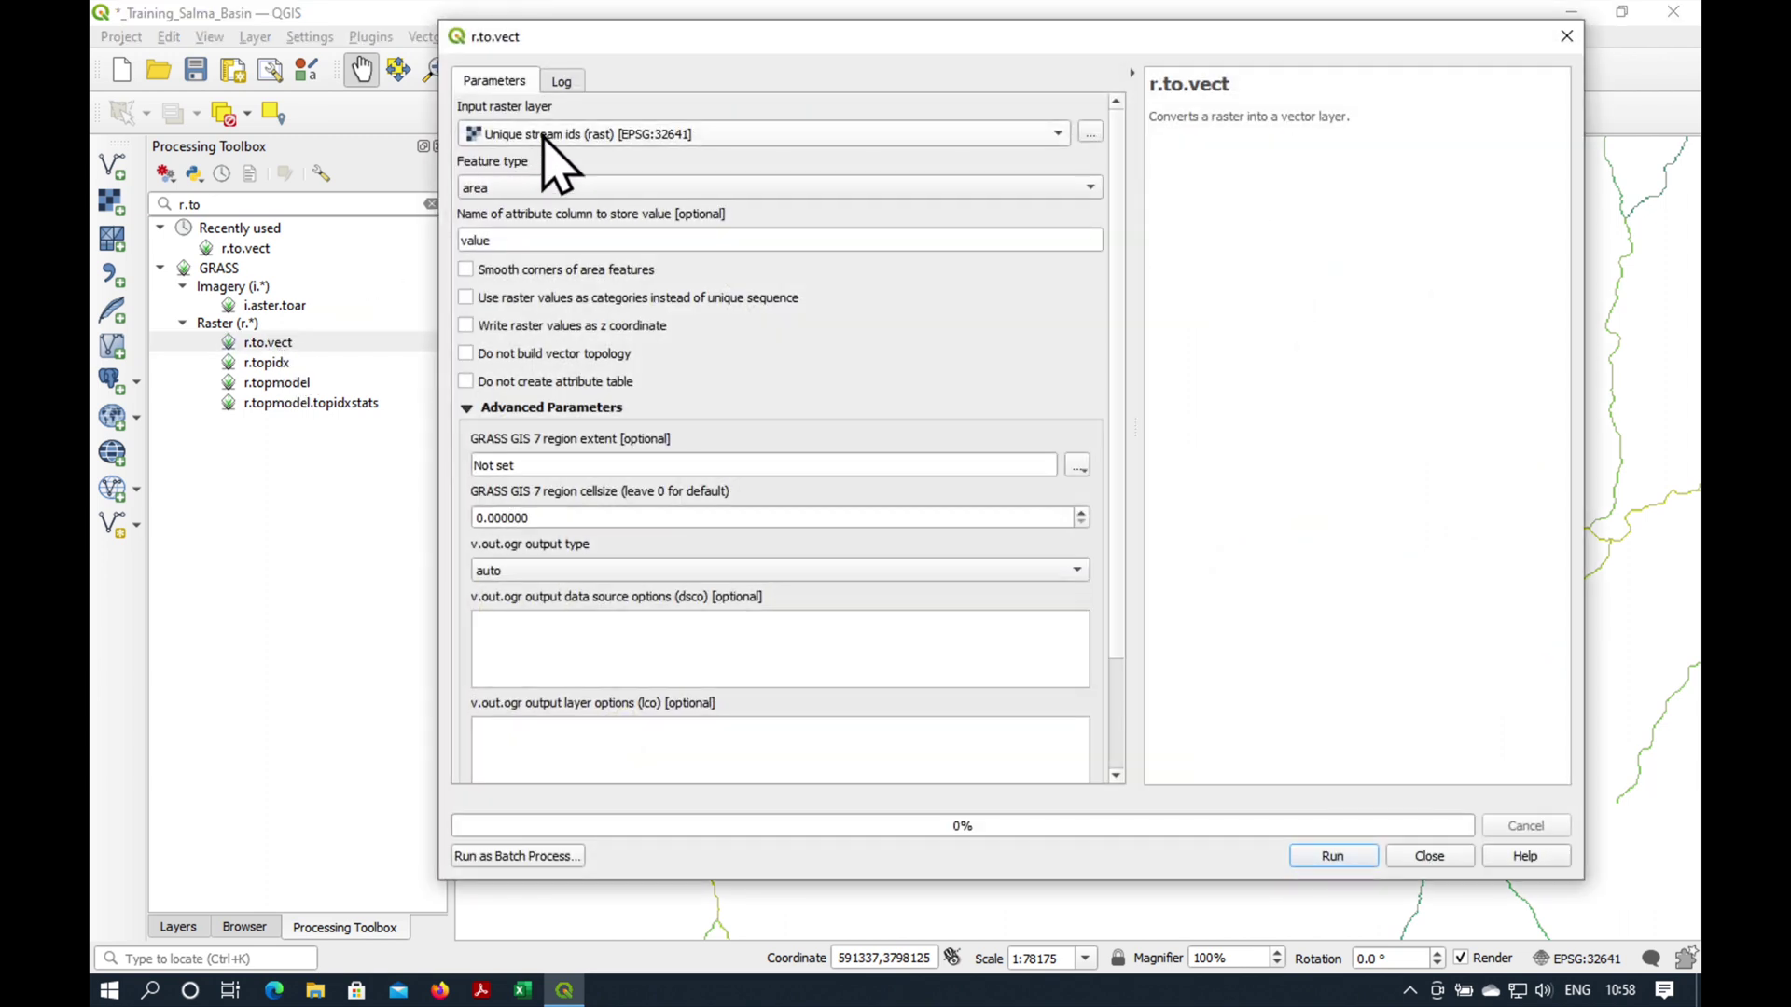
- Set r.to.vect feature type and output geometry to line, then close without running
left_click(515, 188)
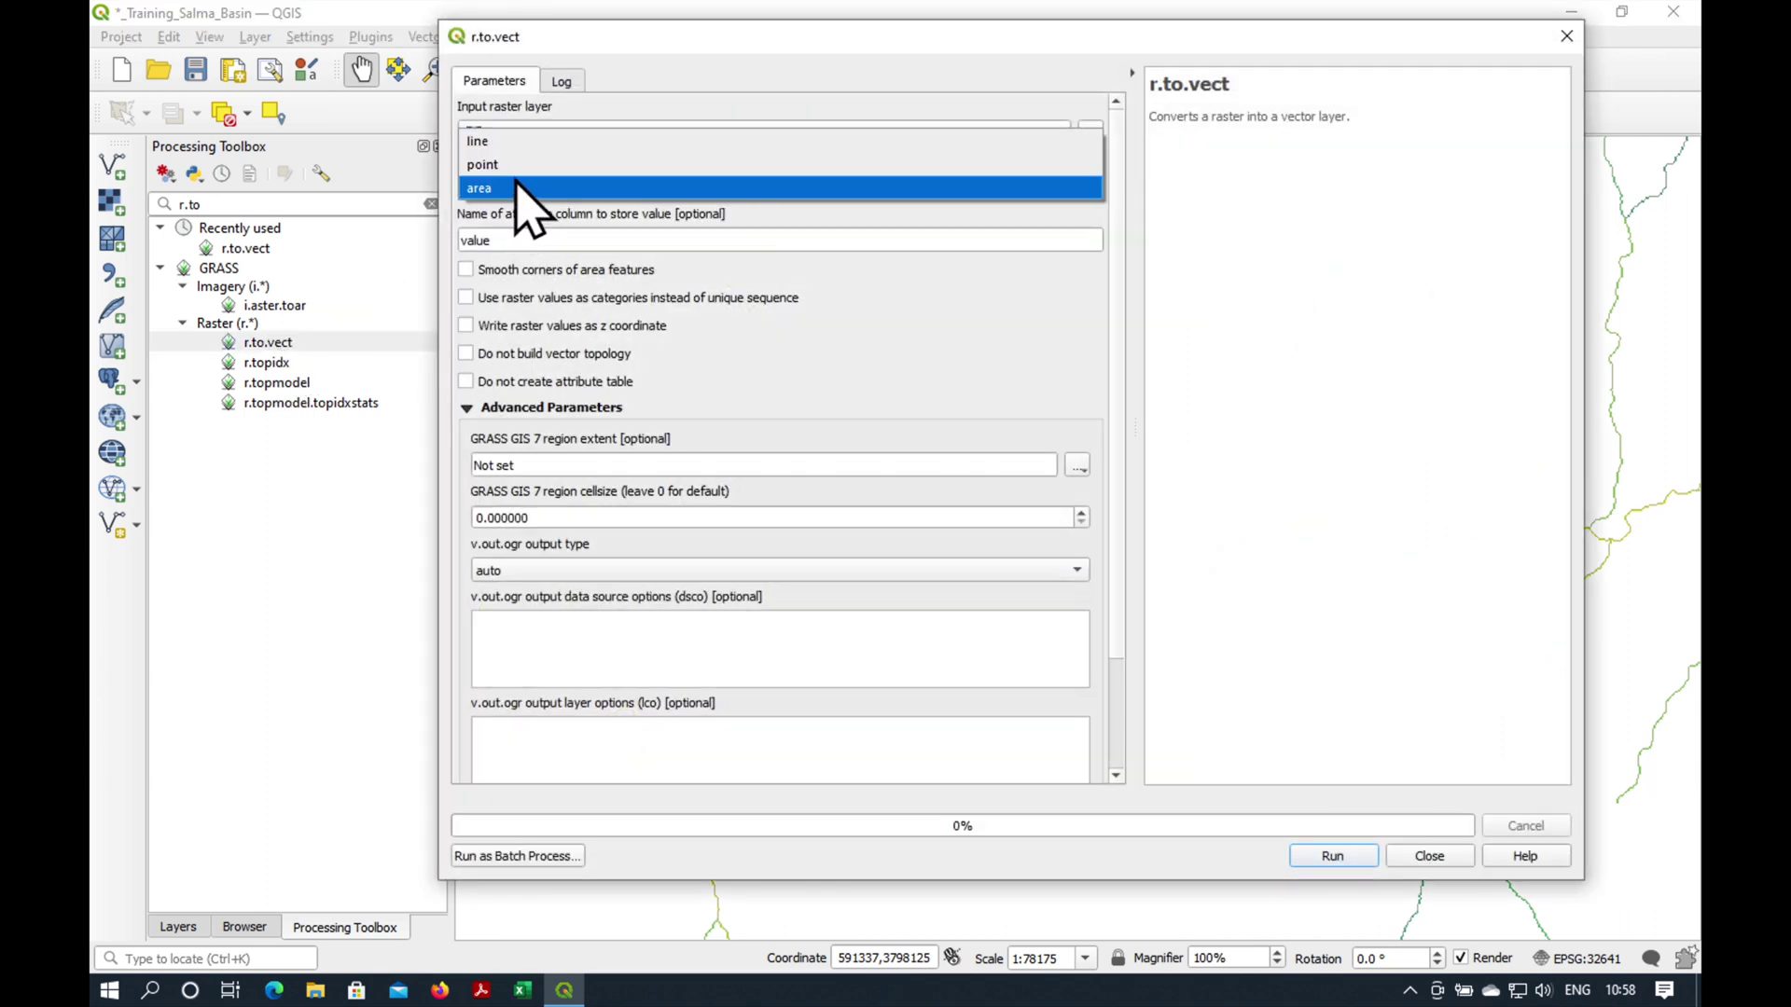
left_click(516, 143)
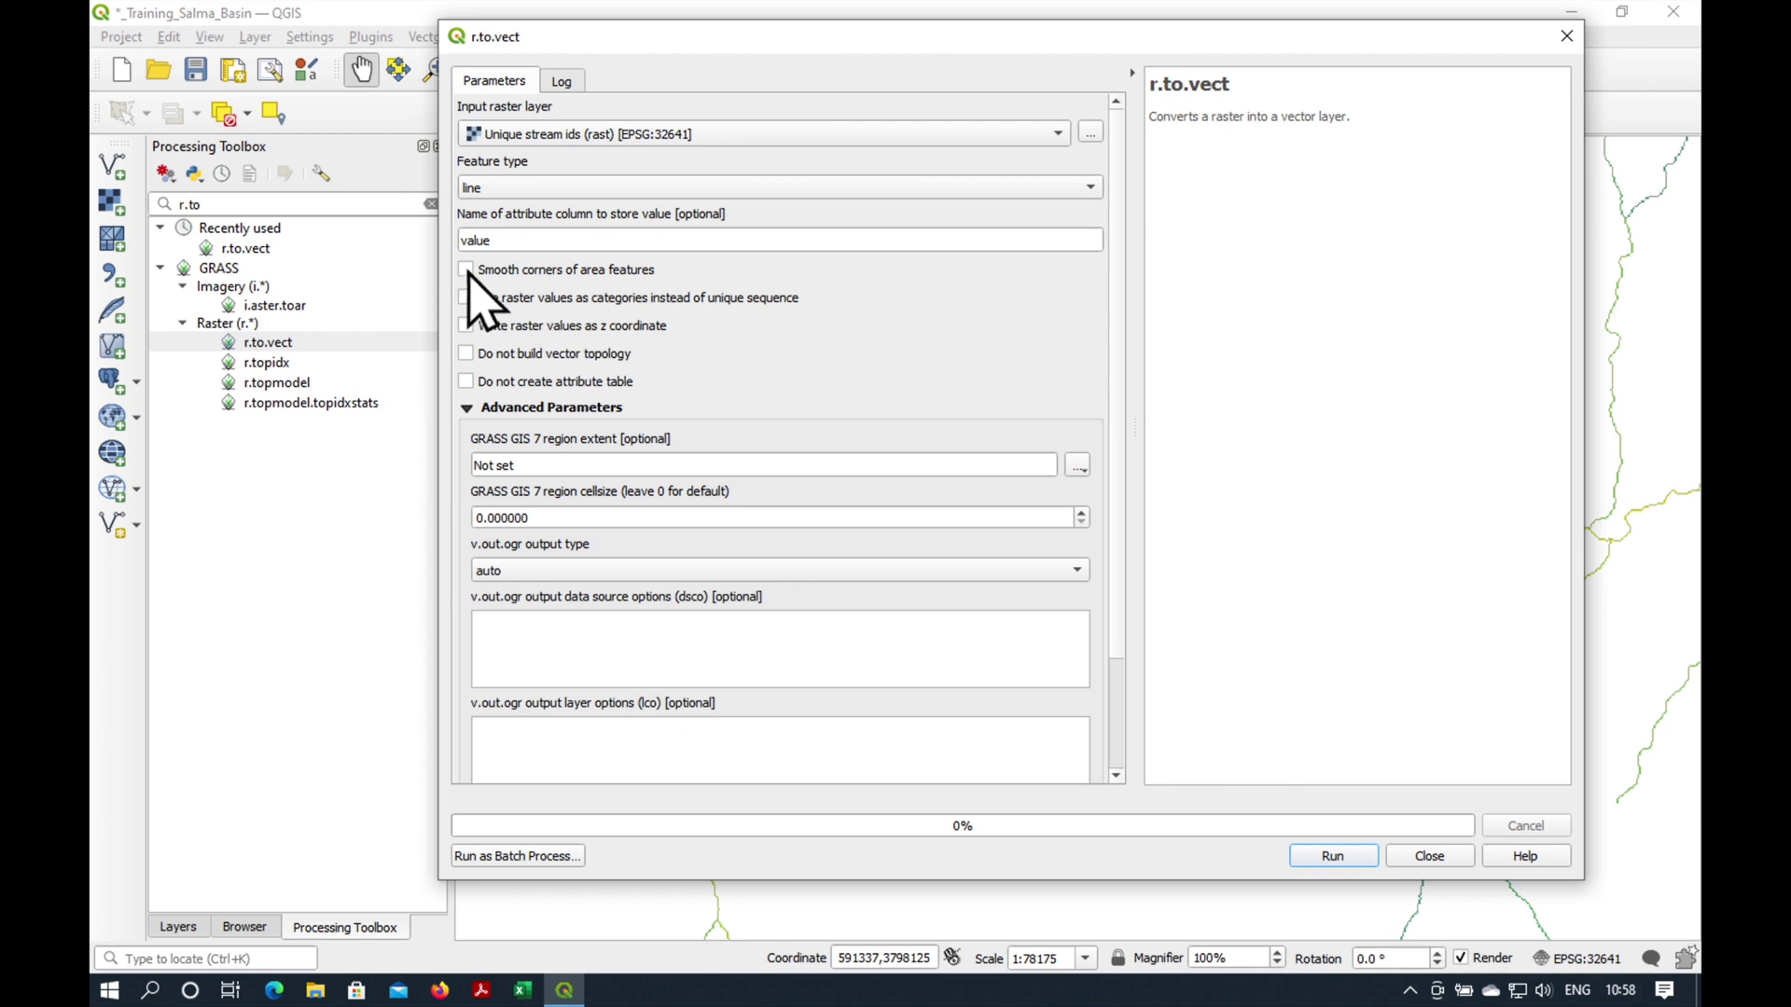
left_click(560, 571)
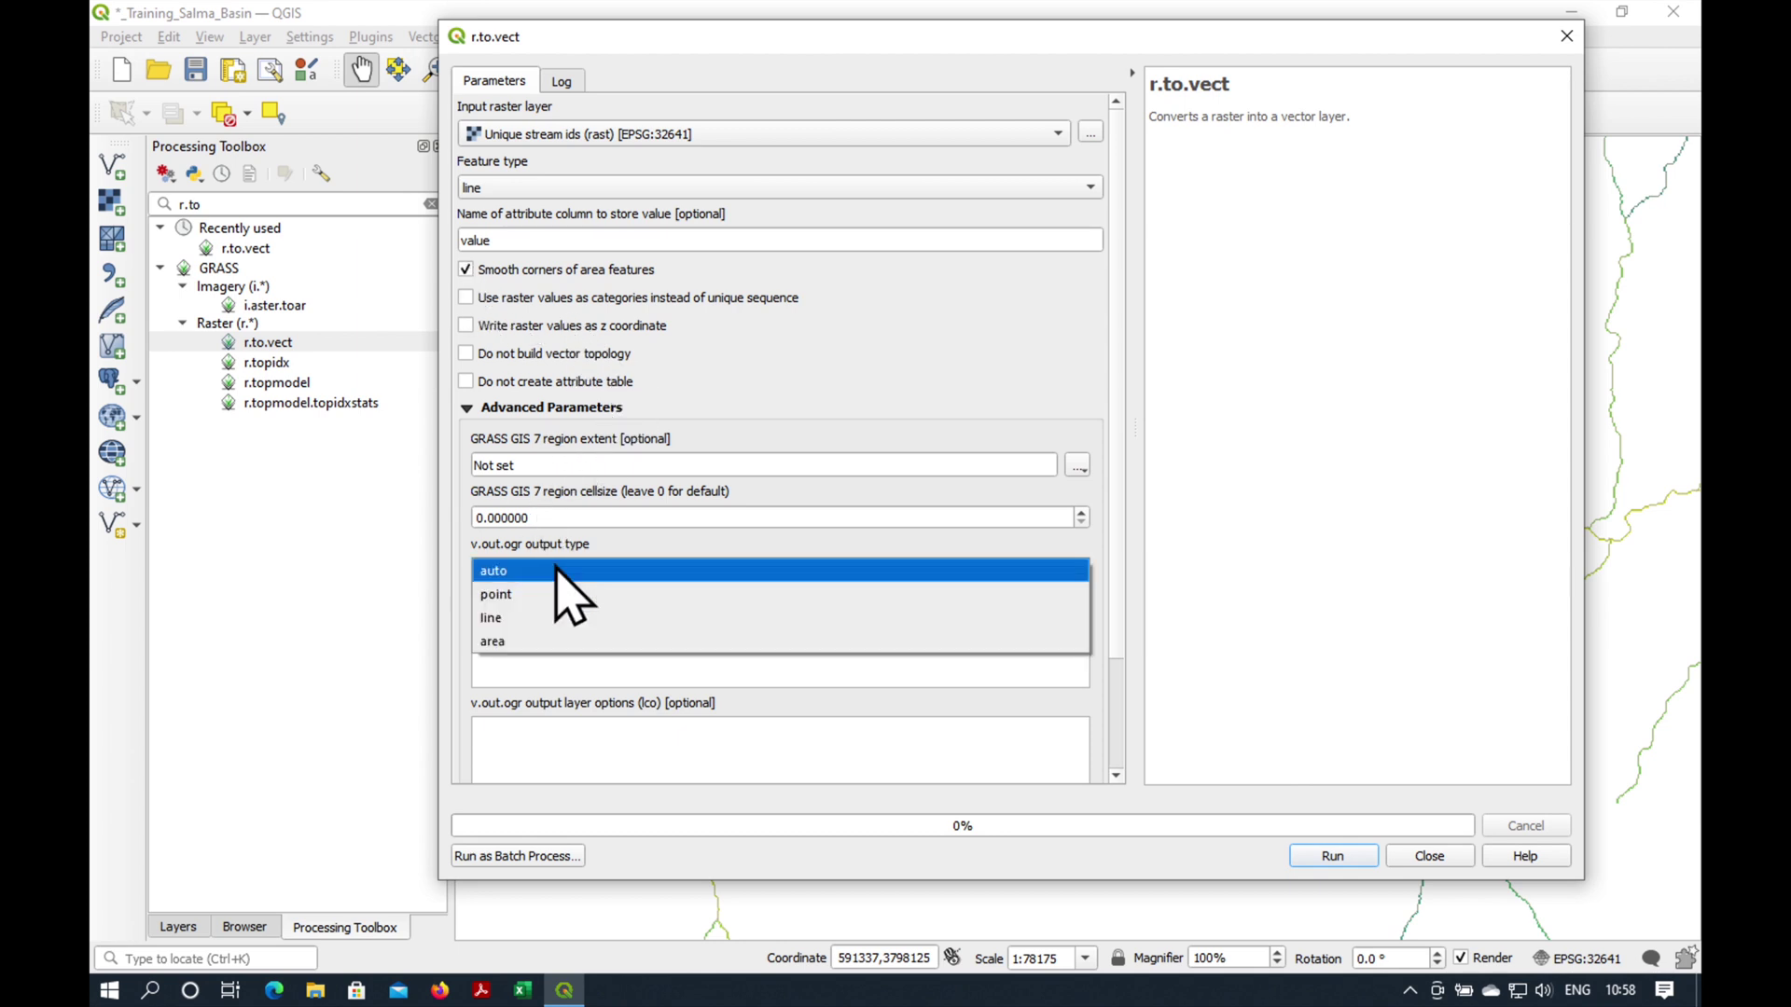
left_click(545, 617)
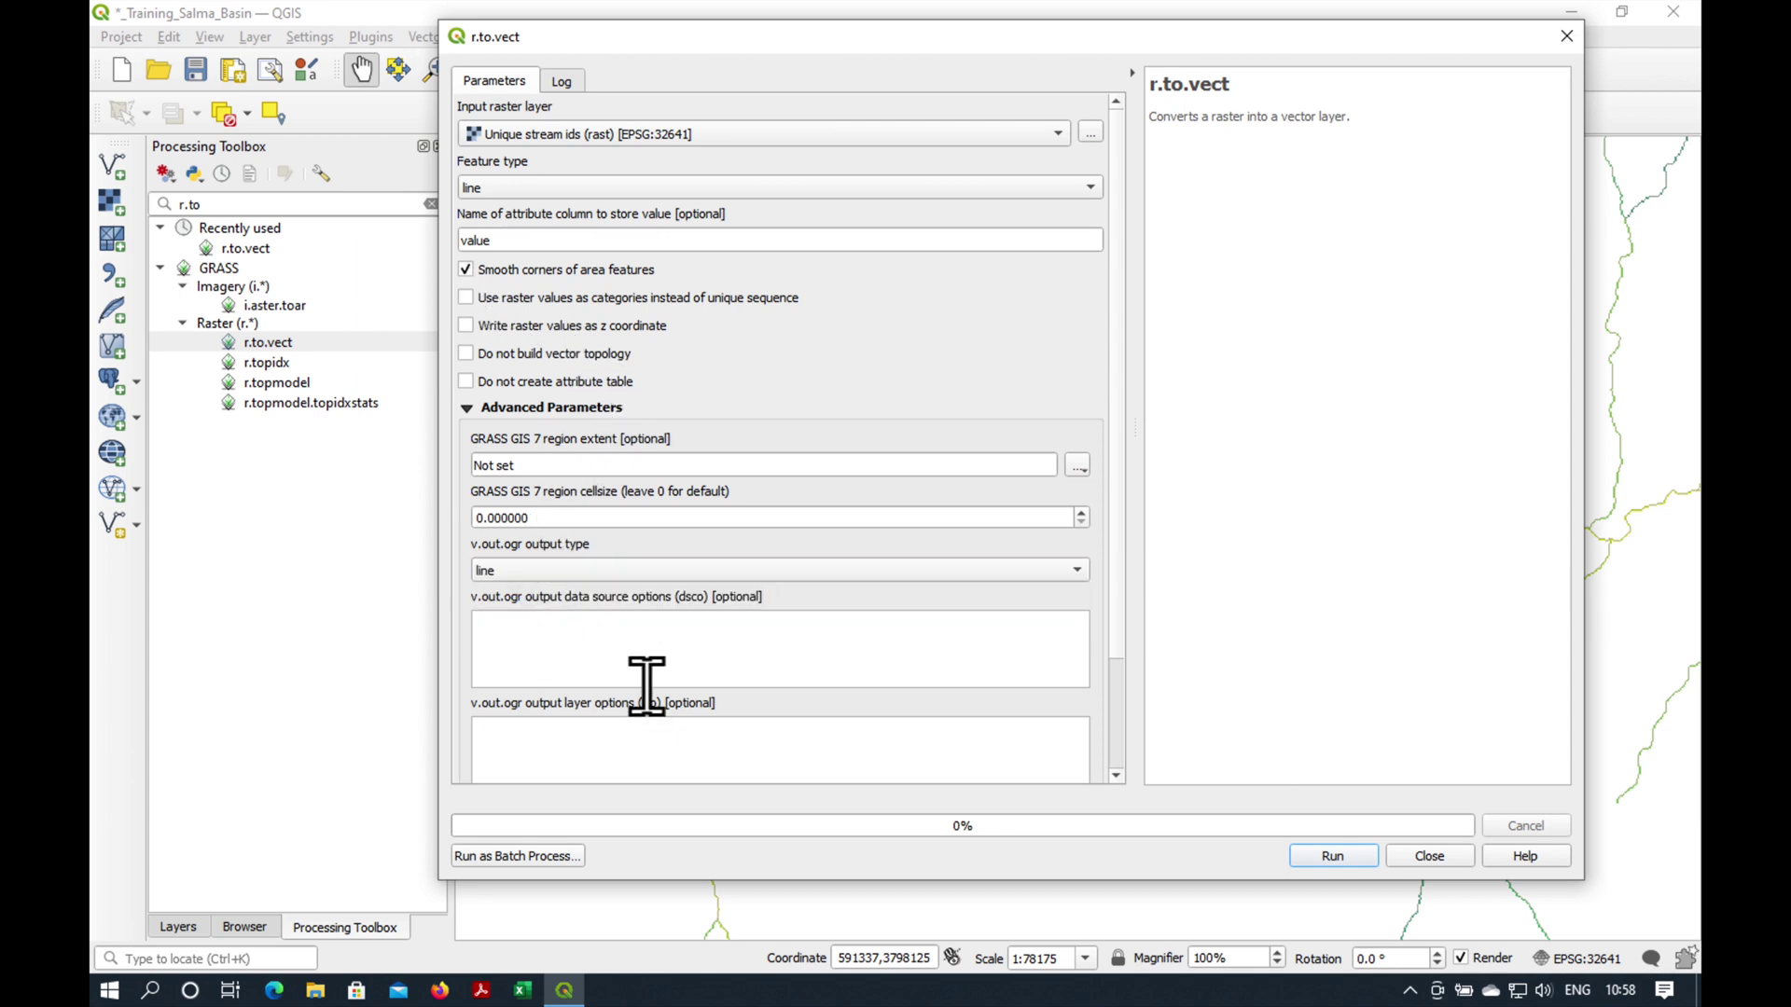
scroll(647, 685, "down", 2)
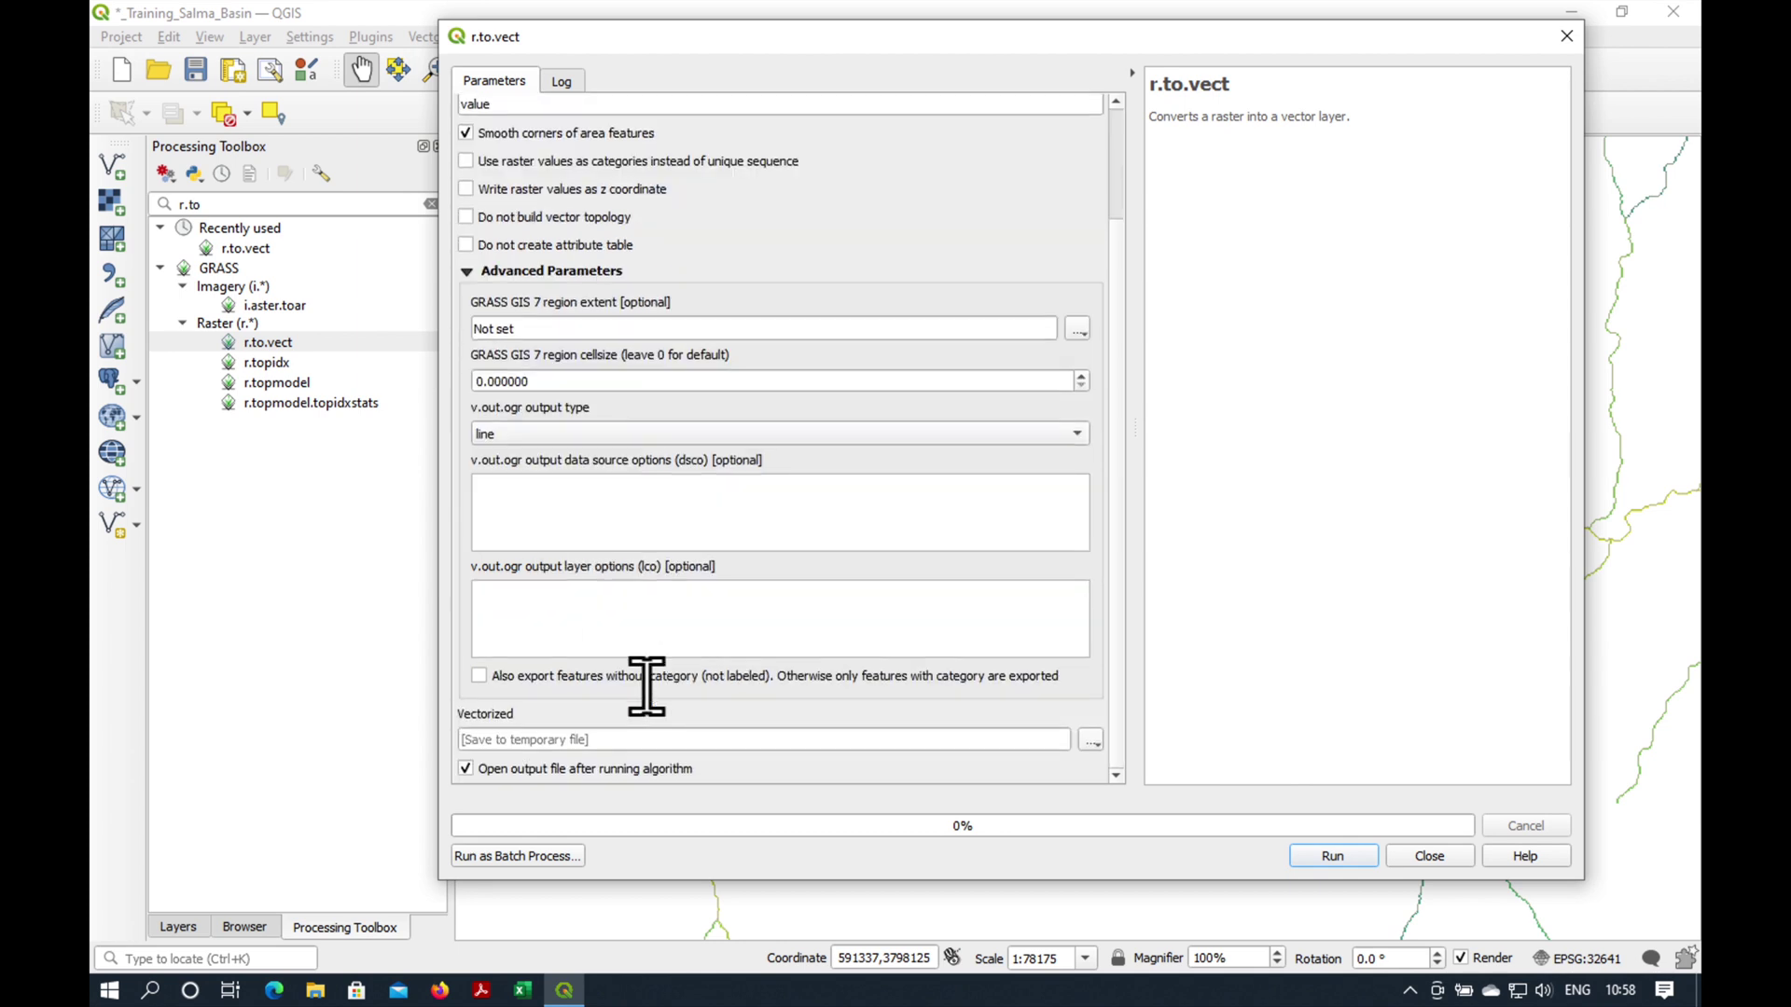
left_click(1429, 856)
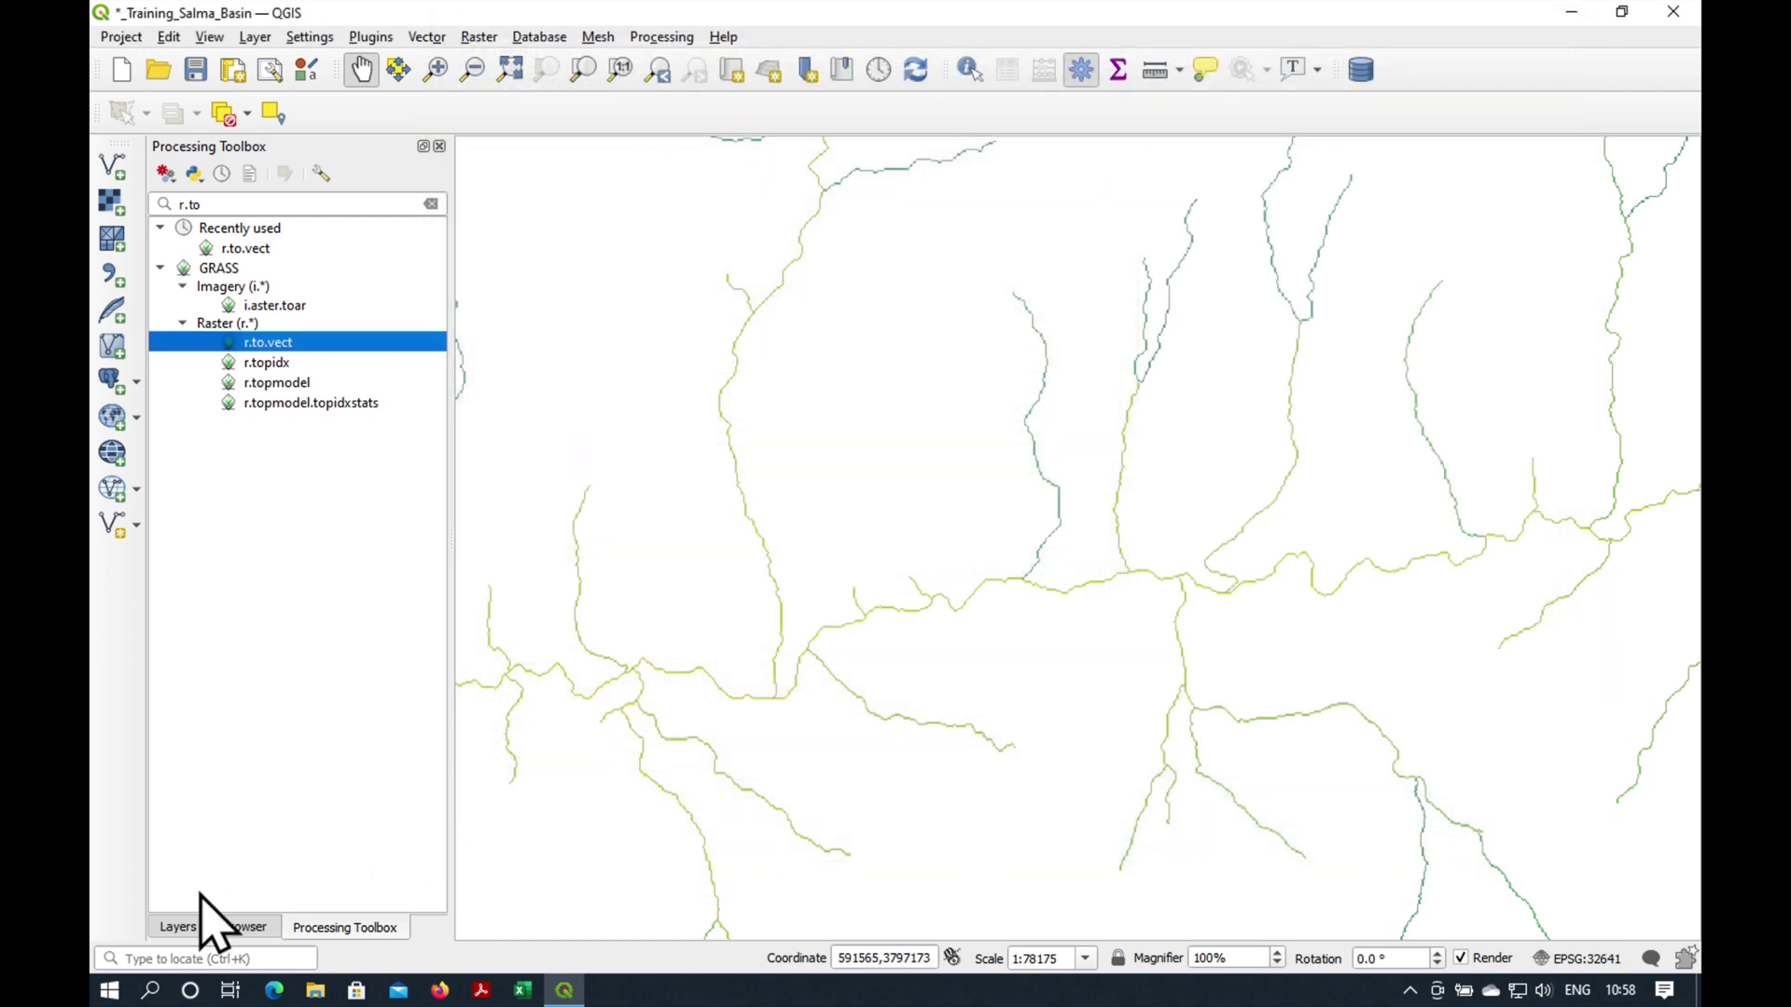
- Turn on Salma_catchment_30m, hide the raster streams, and zoom out to frame the whole catchment
left_click(178, 927)
left_click(257, 324)
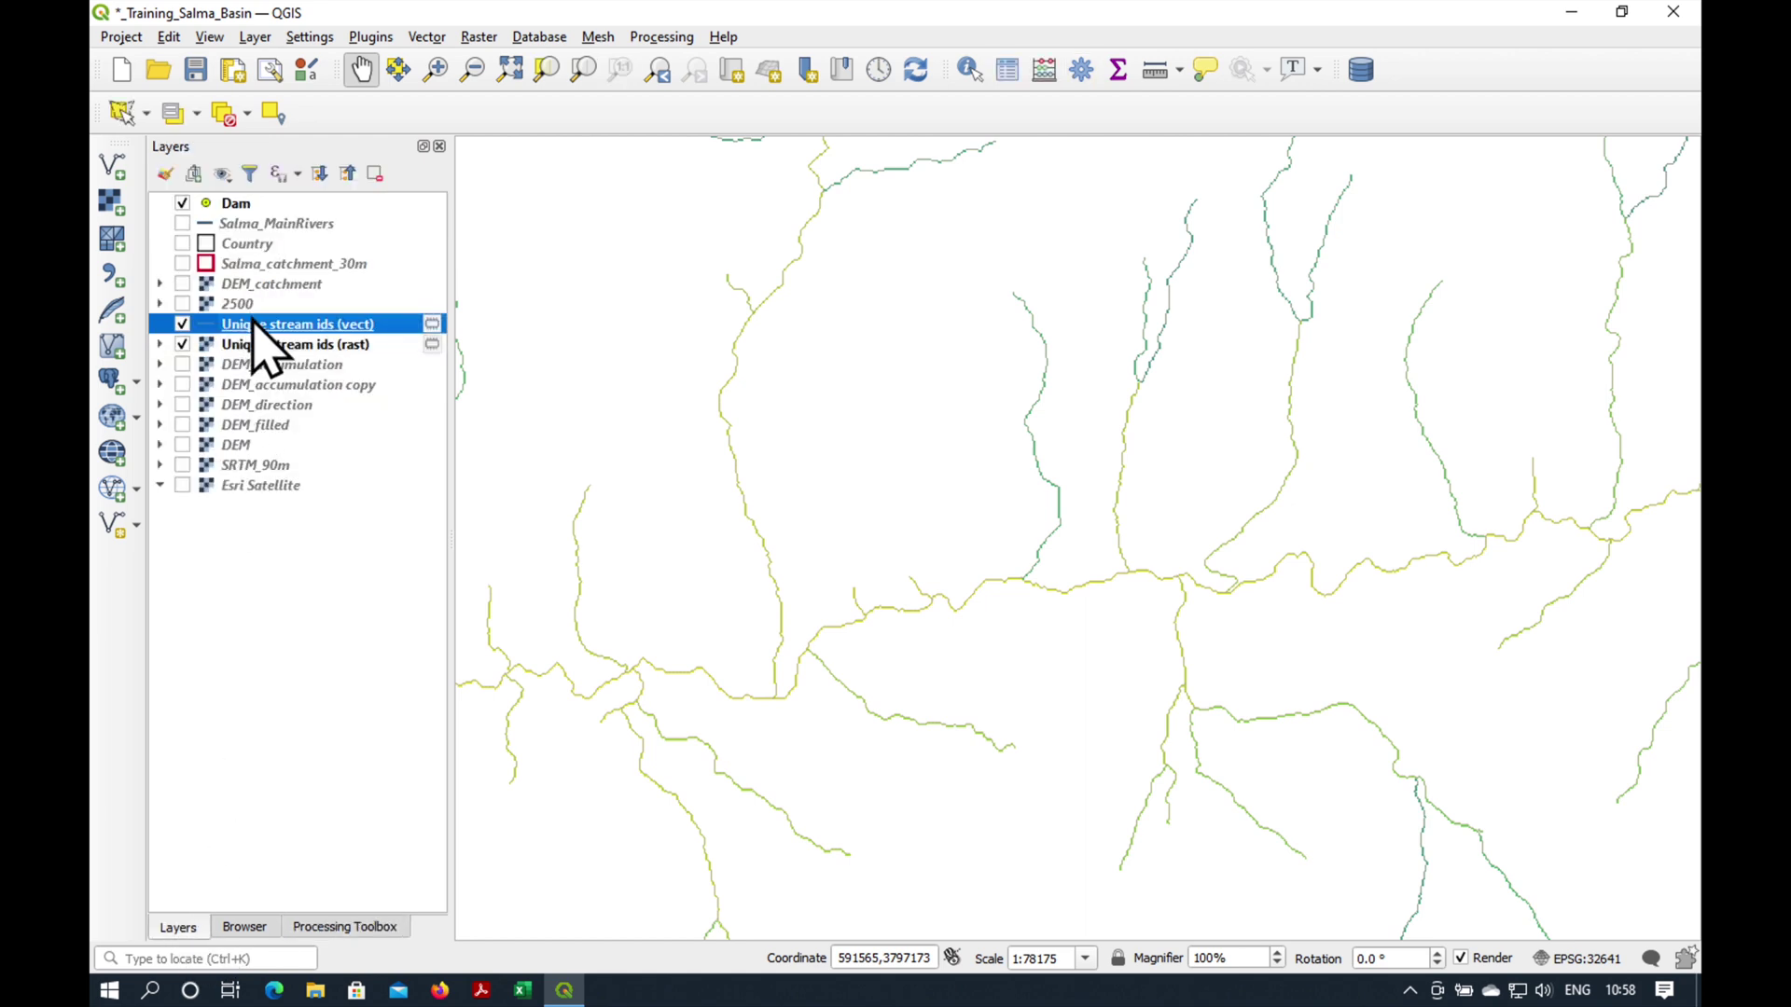
left_click(182, 263)
left_click(182, 344)
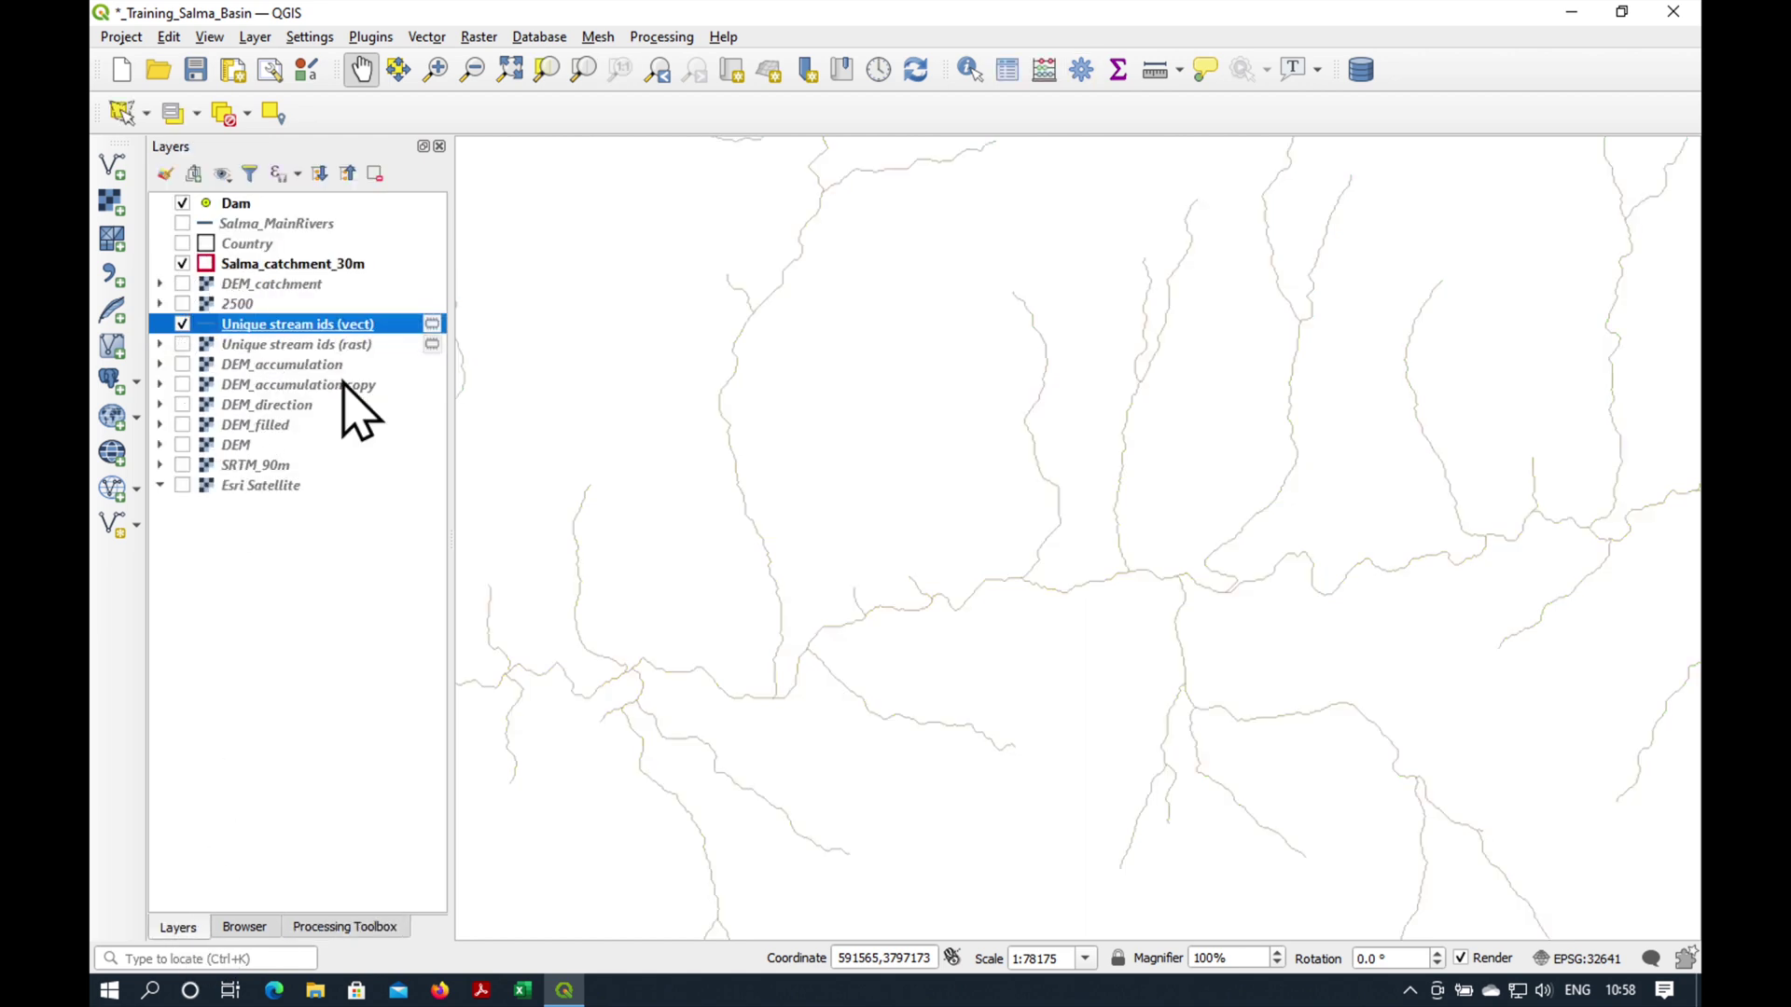
scroll(639, 505, "down", 3)
scroll(639, 505, "down", 1)
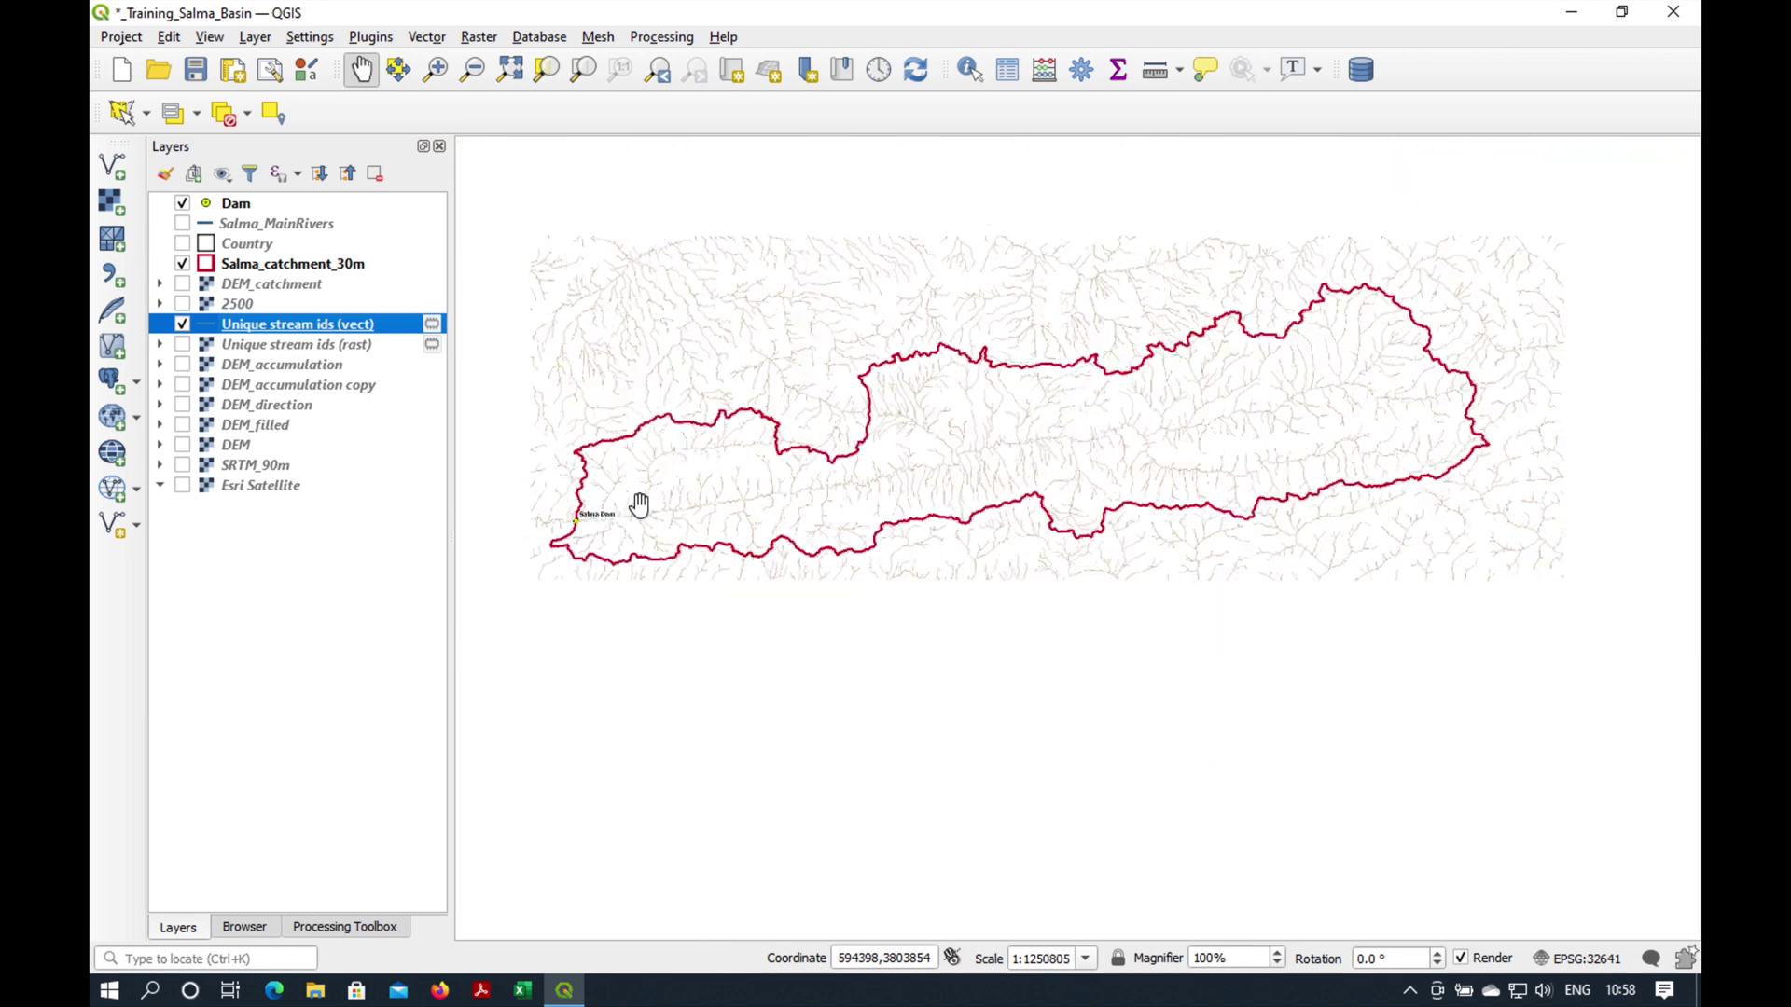
left_click_drag(647, 495, 776, 538)
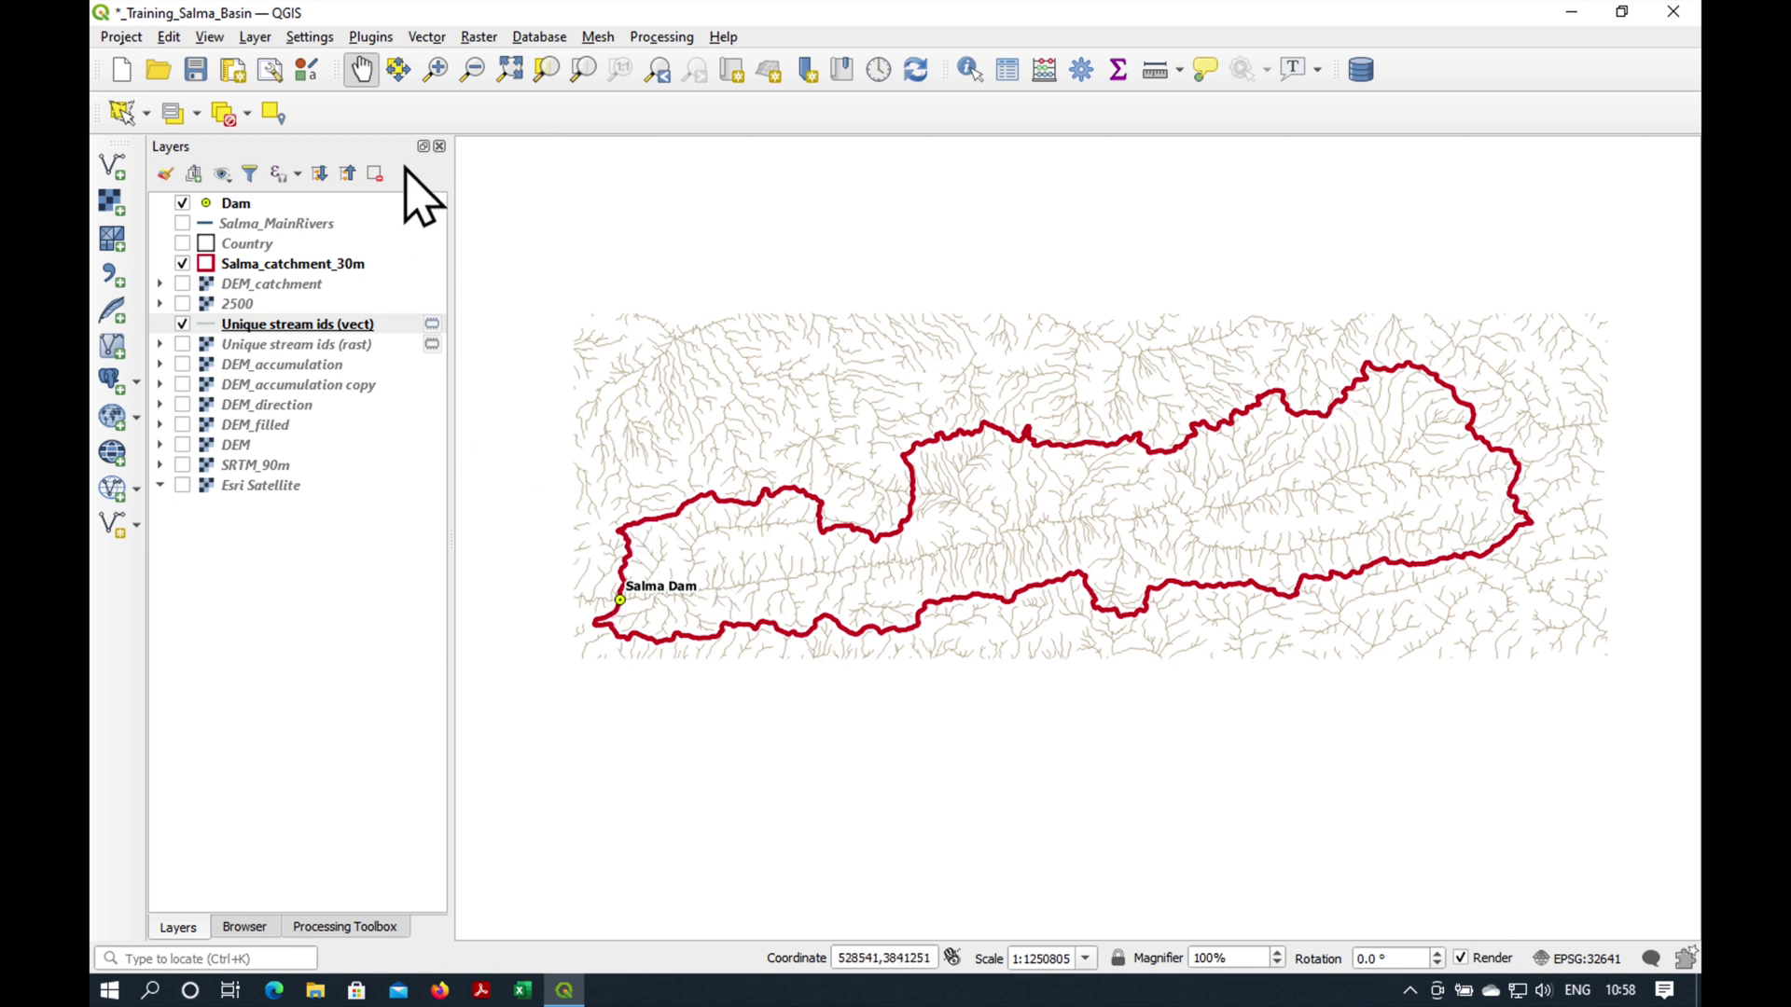
left_click(434, 39)
- Run Select by Location for stream lines within the Salma_catchment_30m boundary
mouse_move(529, 140)
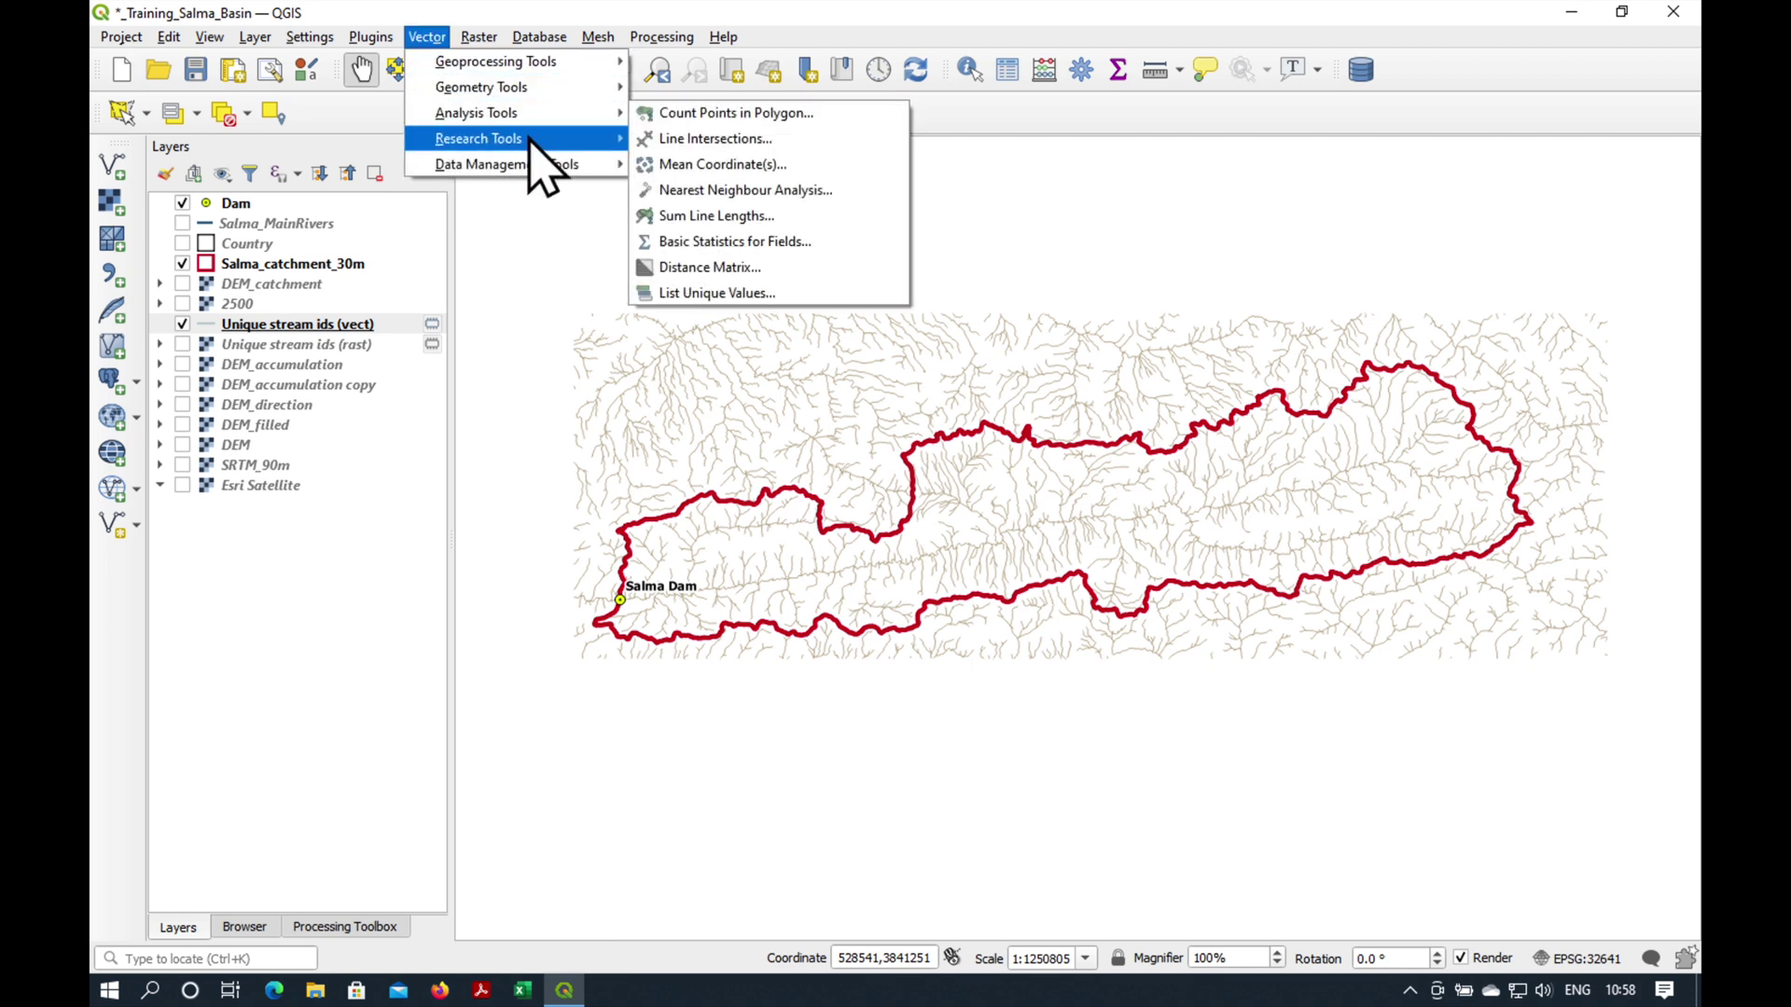
left_click(773, 270)
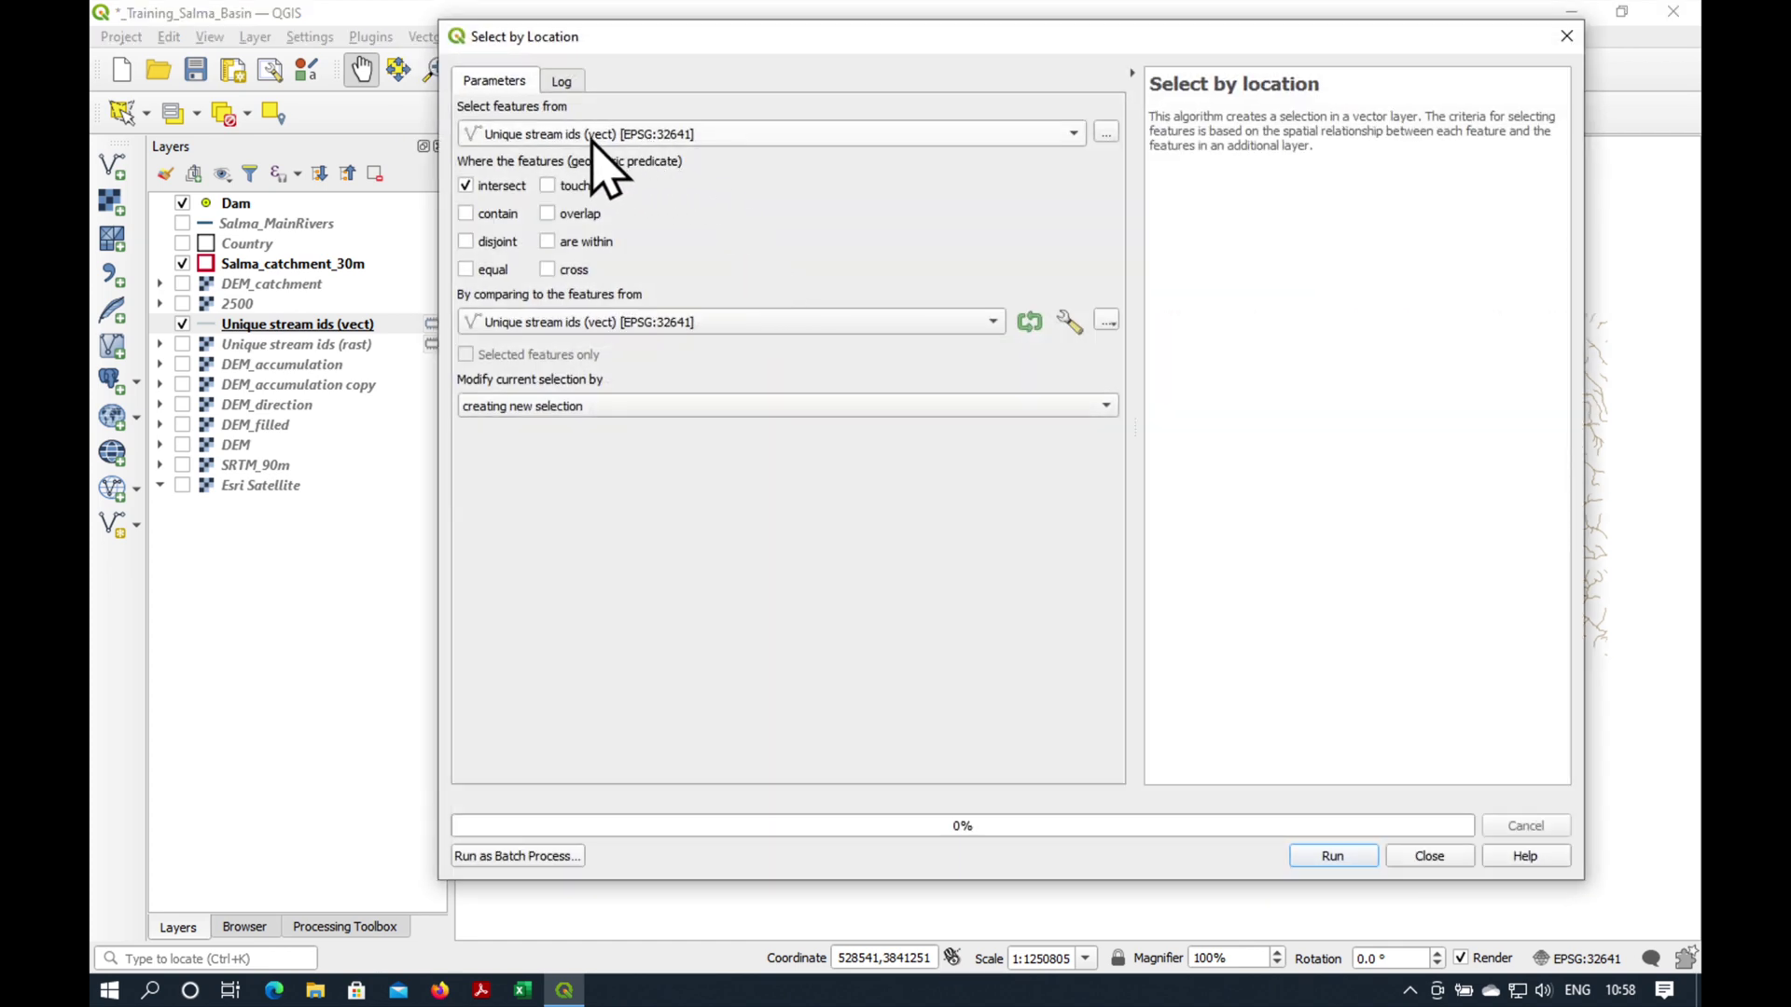
left_click(548, 242)
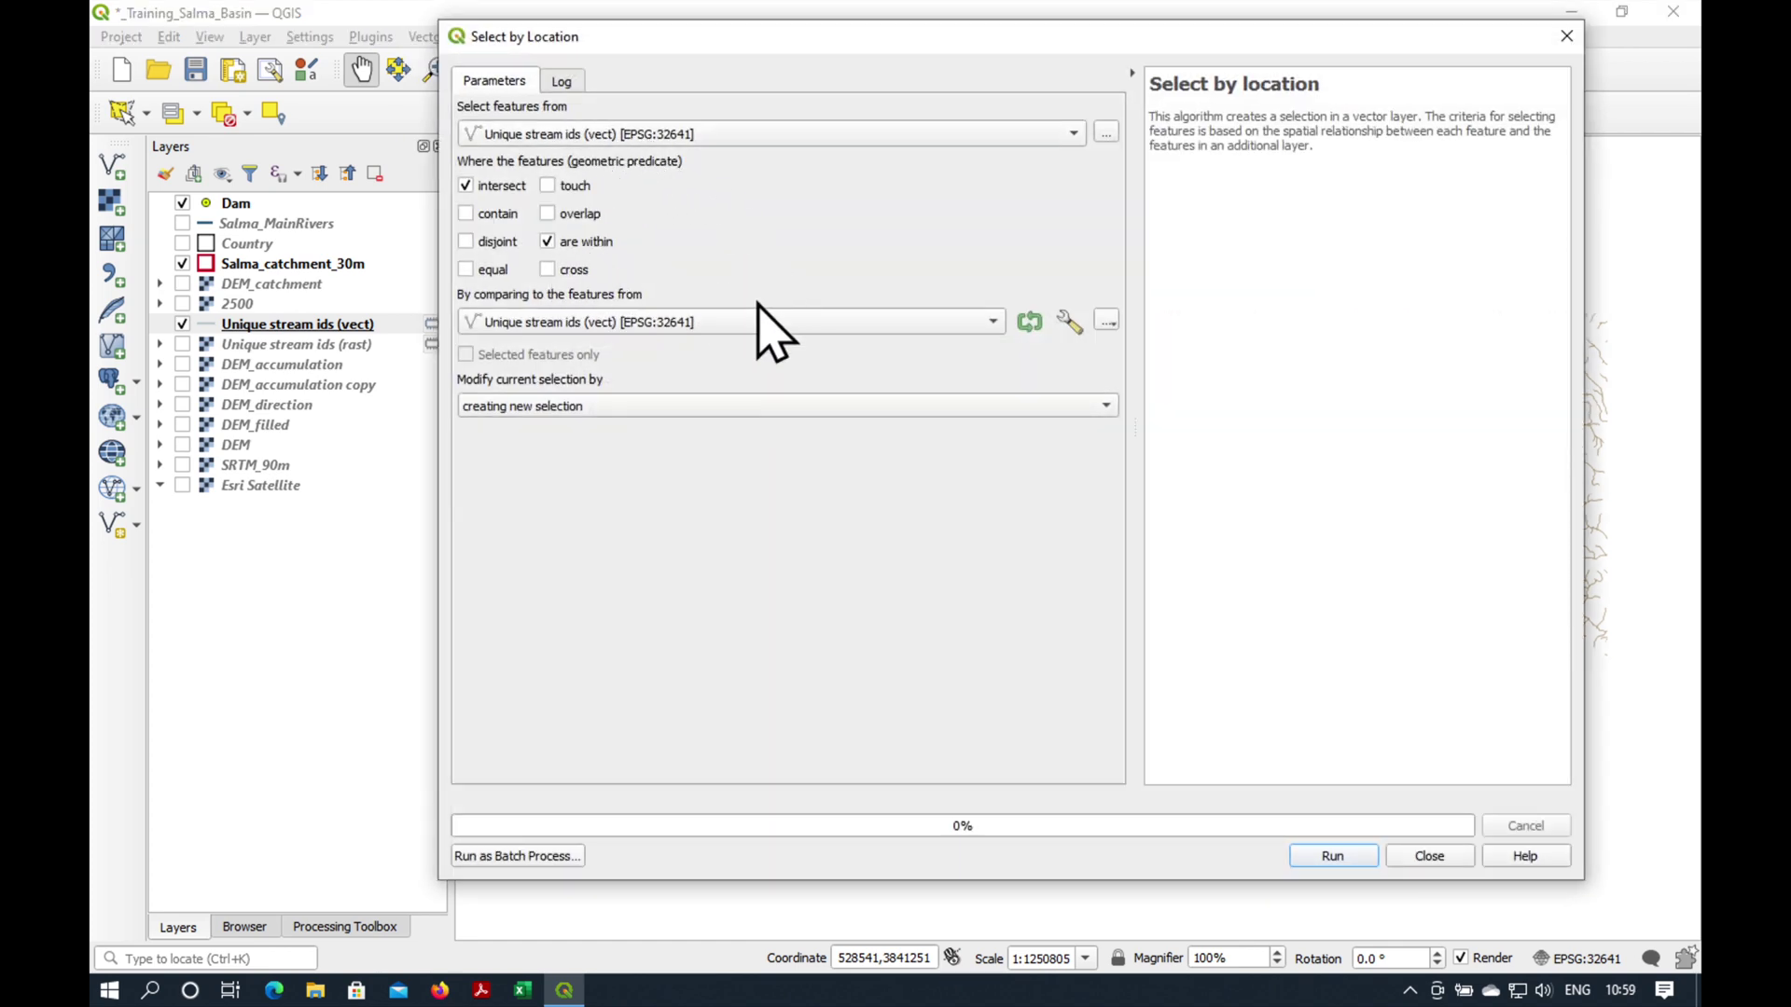
left_click(991, 323)
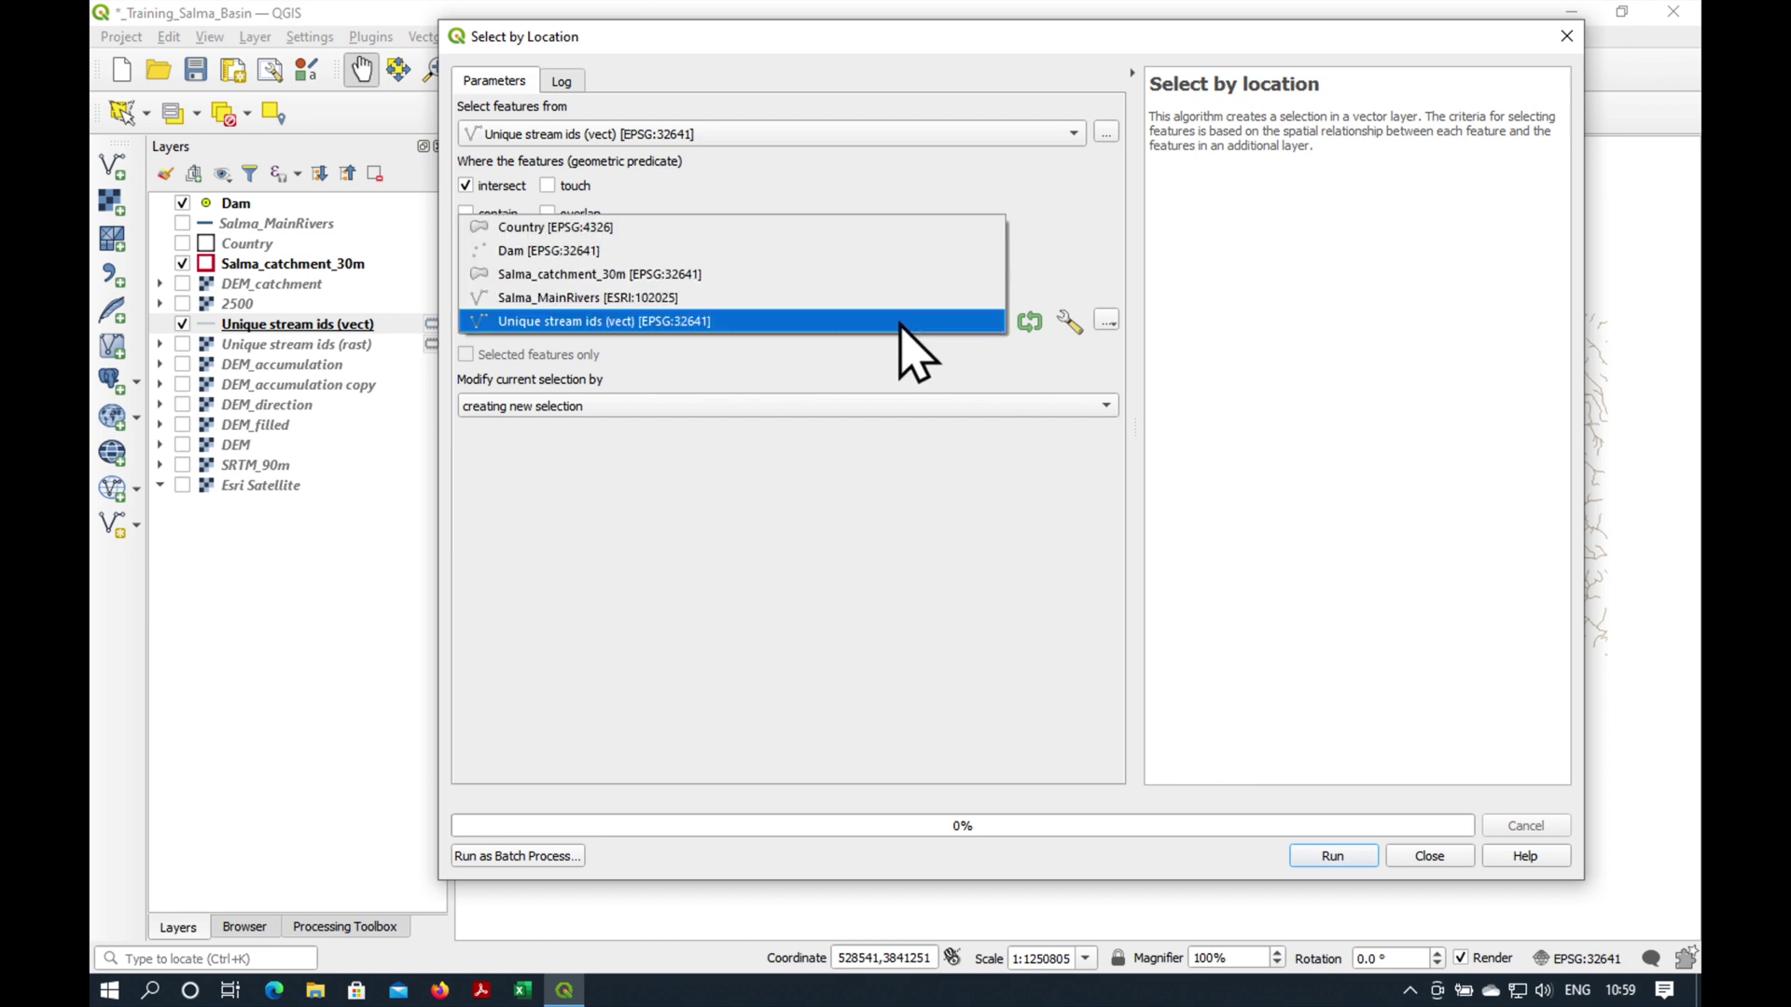
left_click(699, 274)
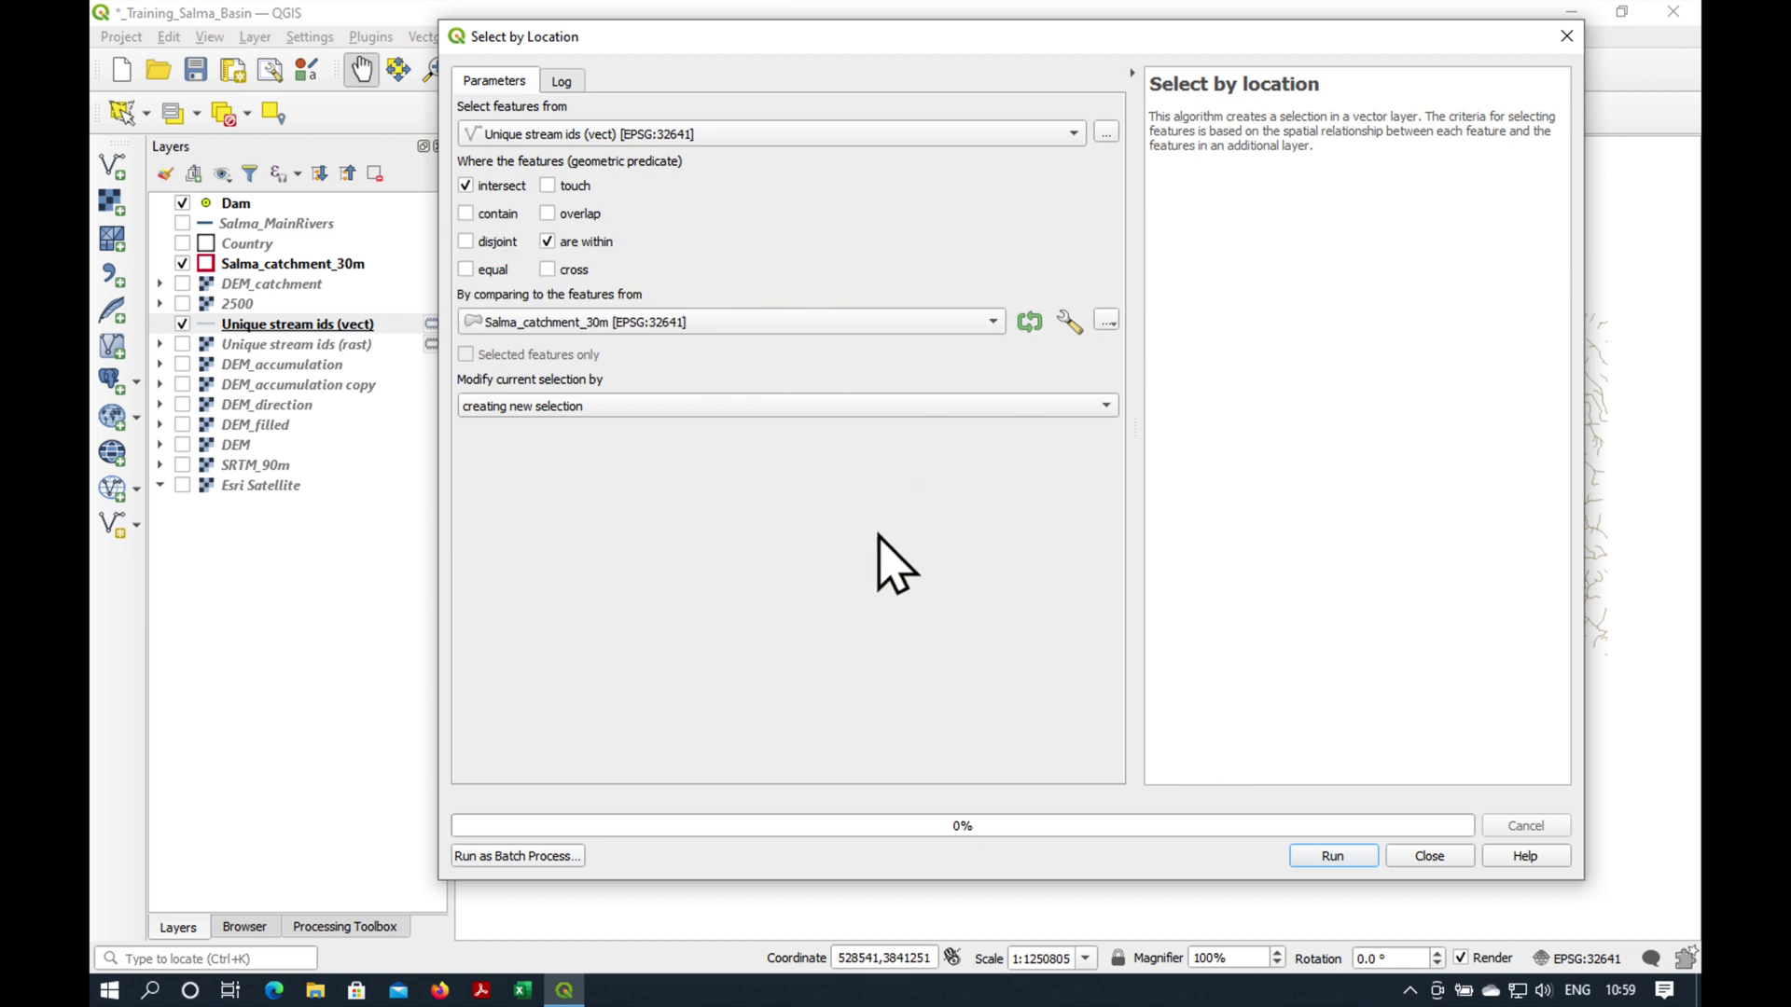
left_click(1343, 855)
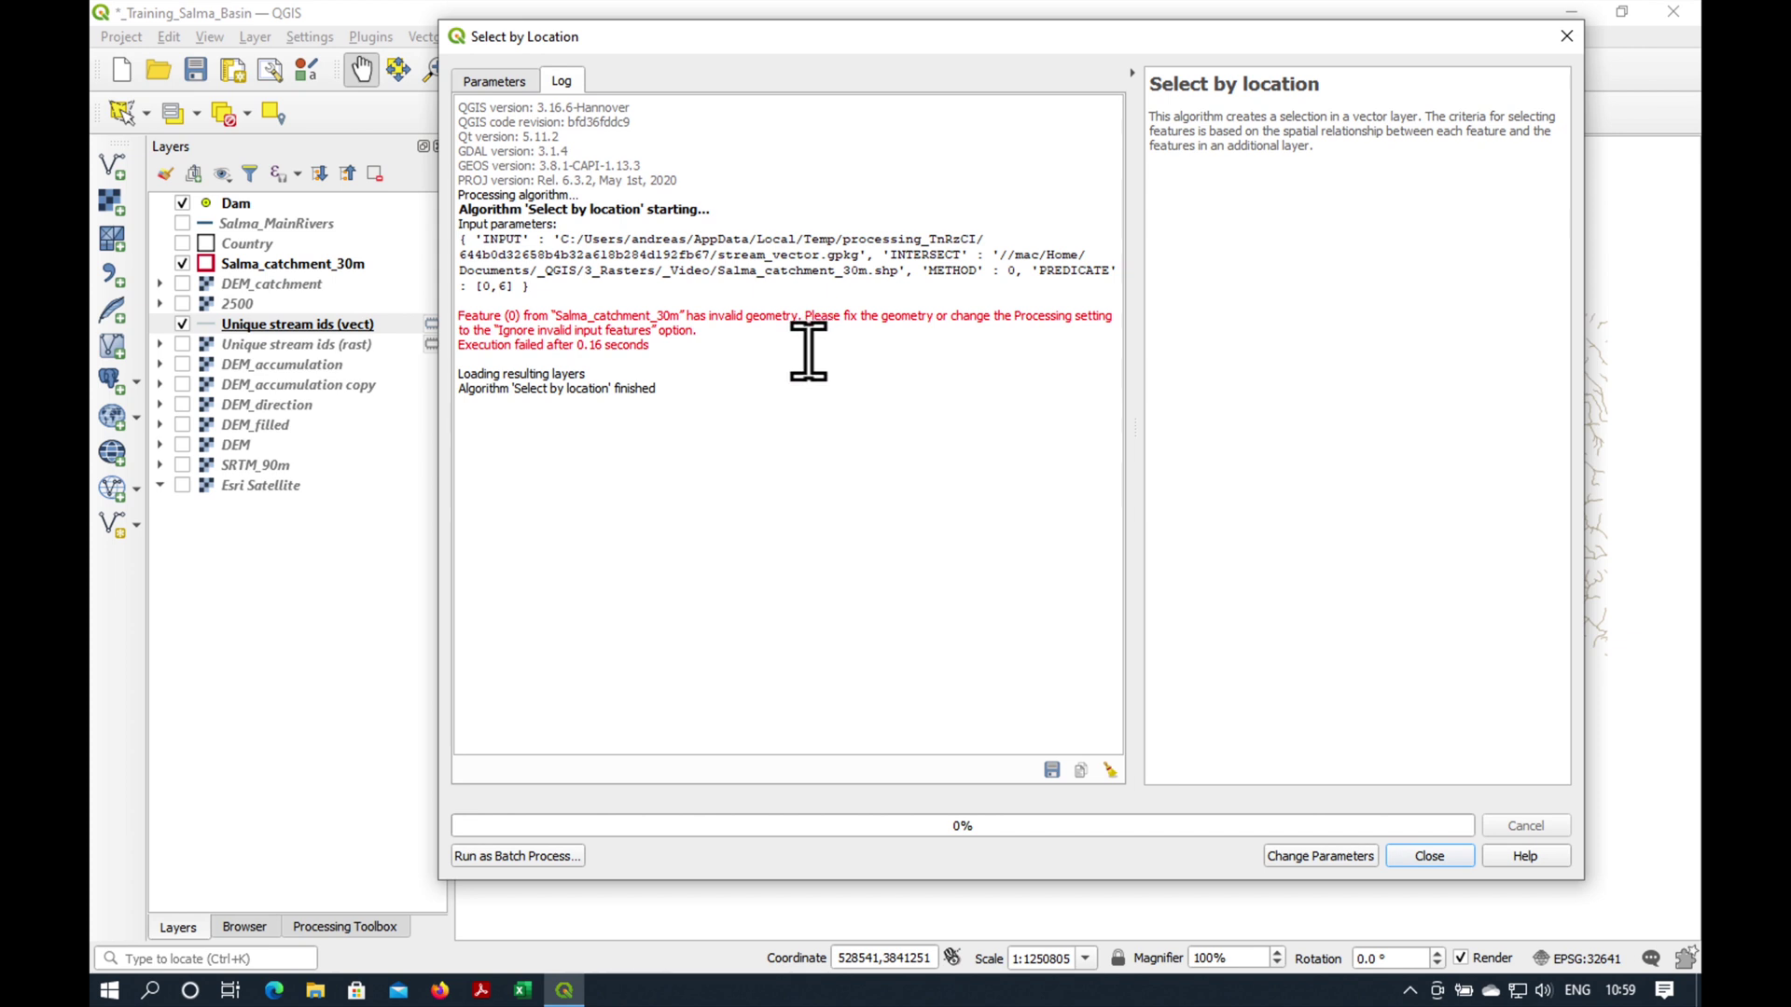
- Rerun the selection with invalid feature filtering set to Do not Filter, selecting 1387 streams
left_click(1293, 859)
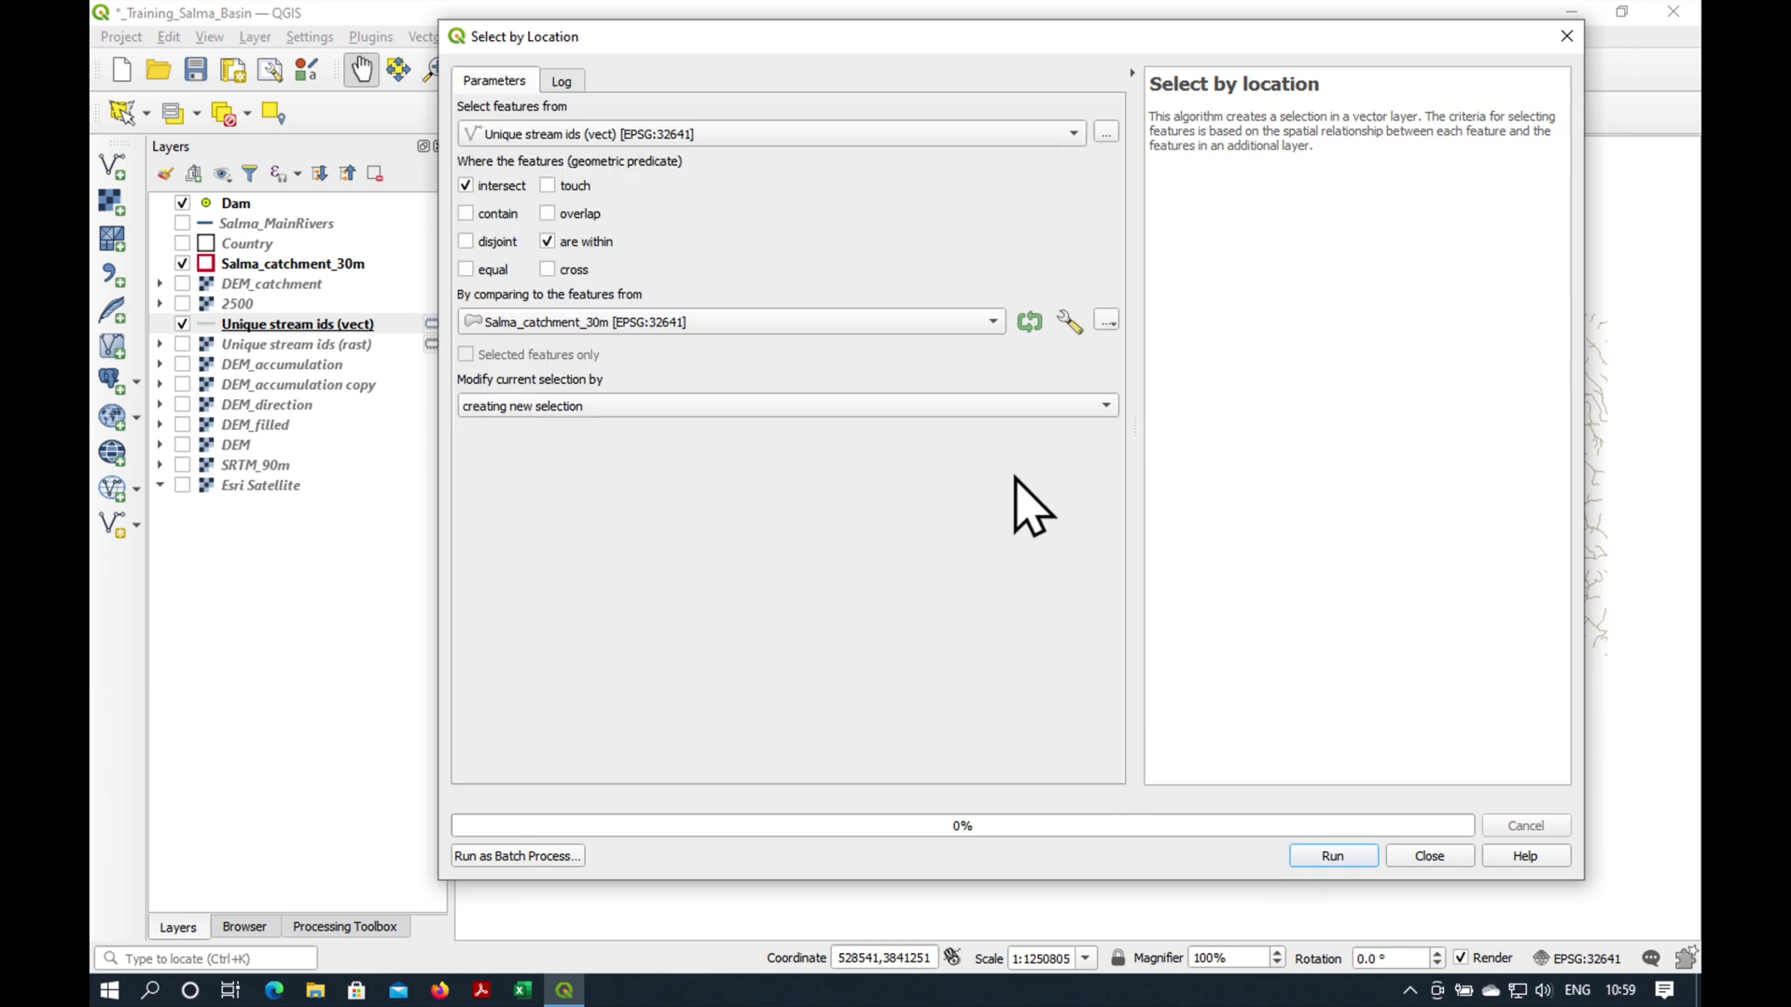
left_click(1069, 321)
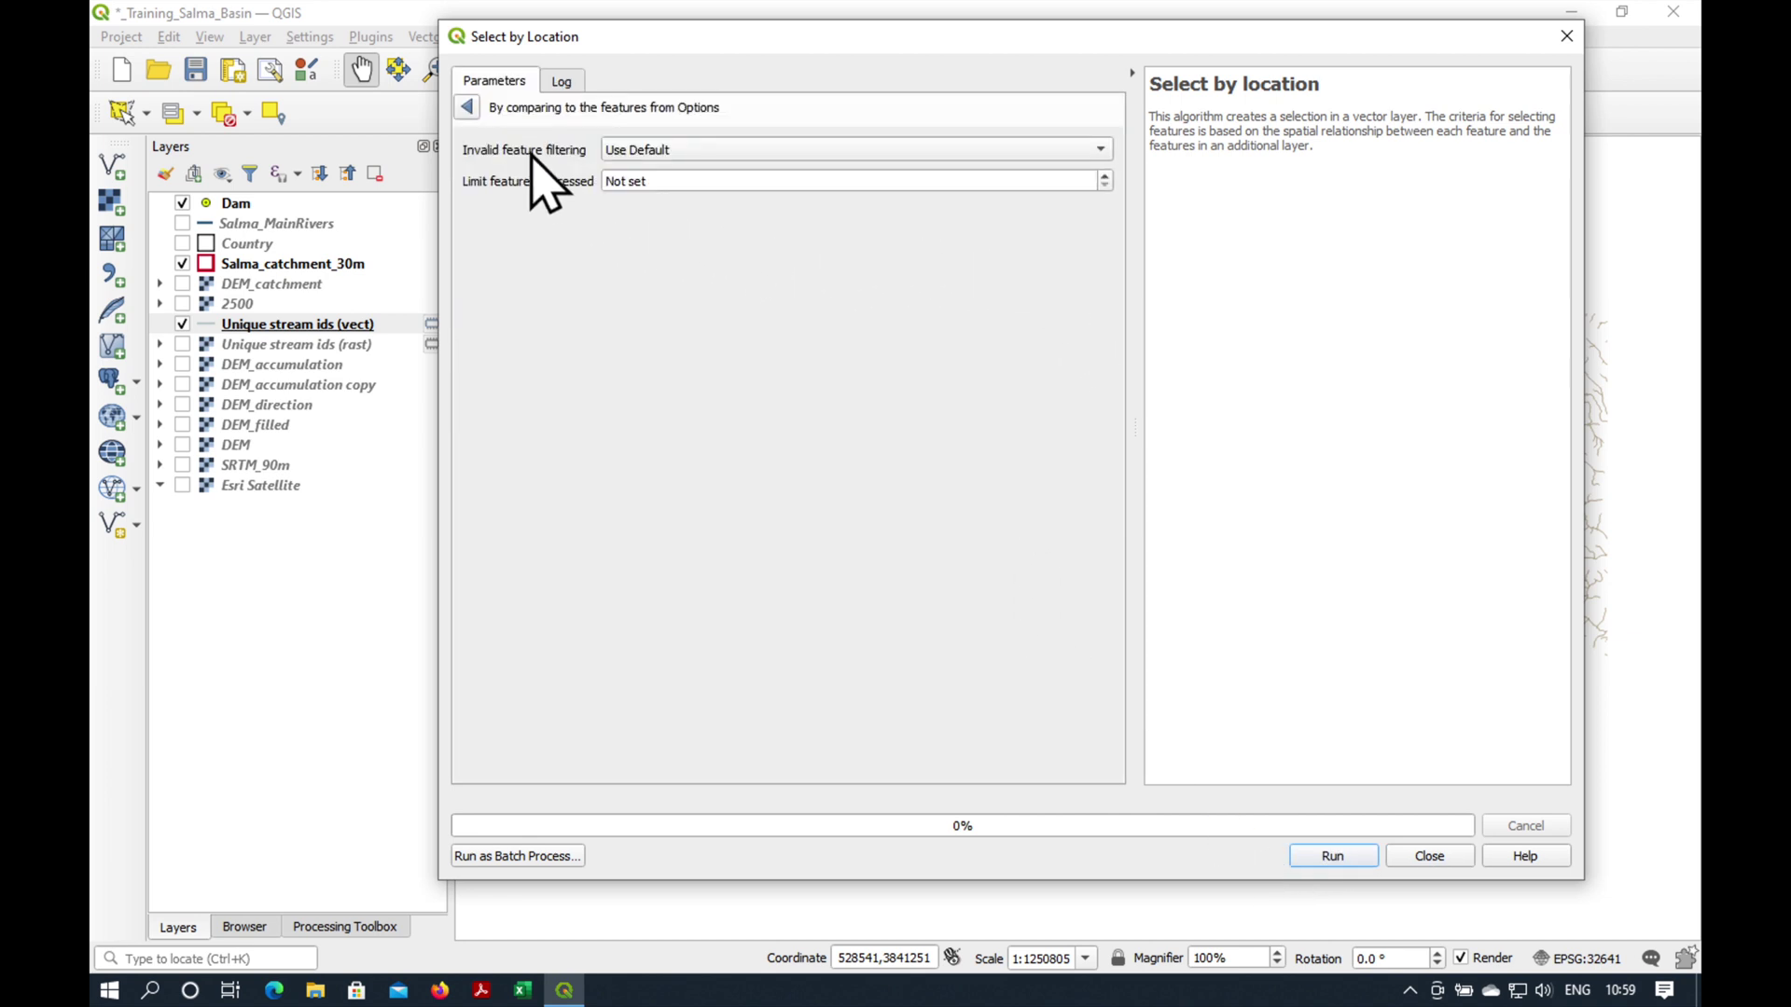
left_click(758, 149)
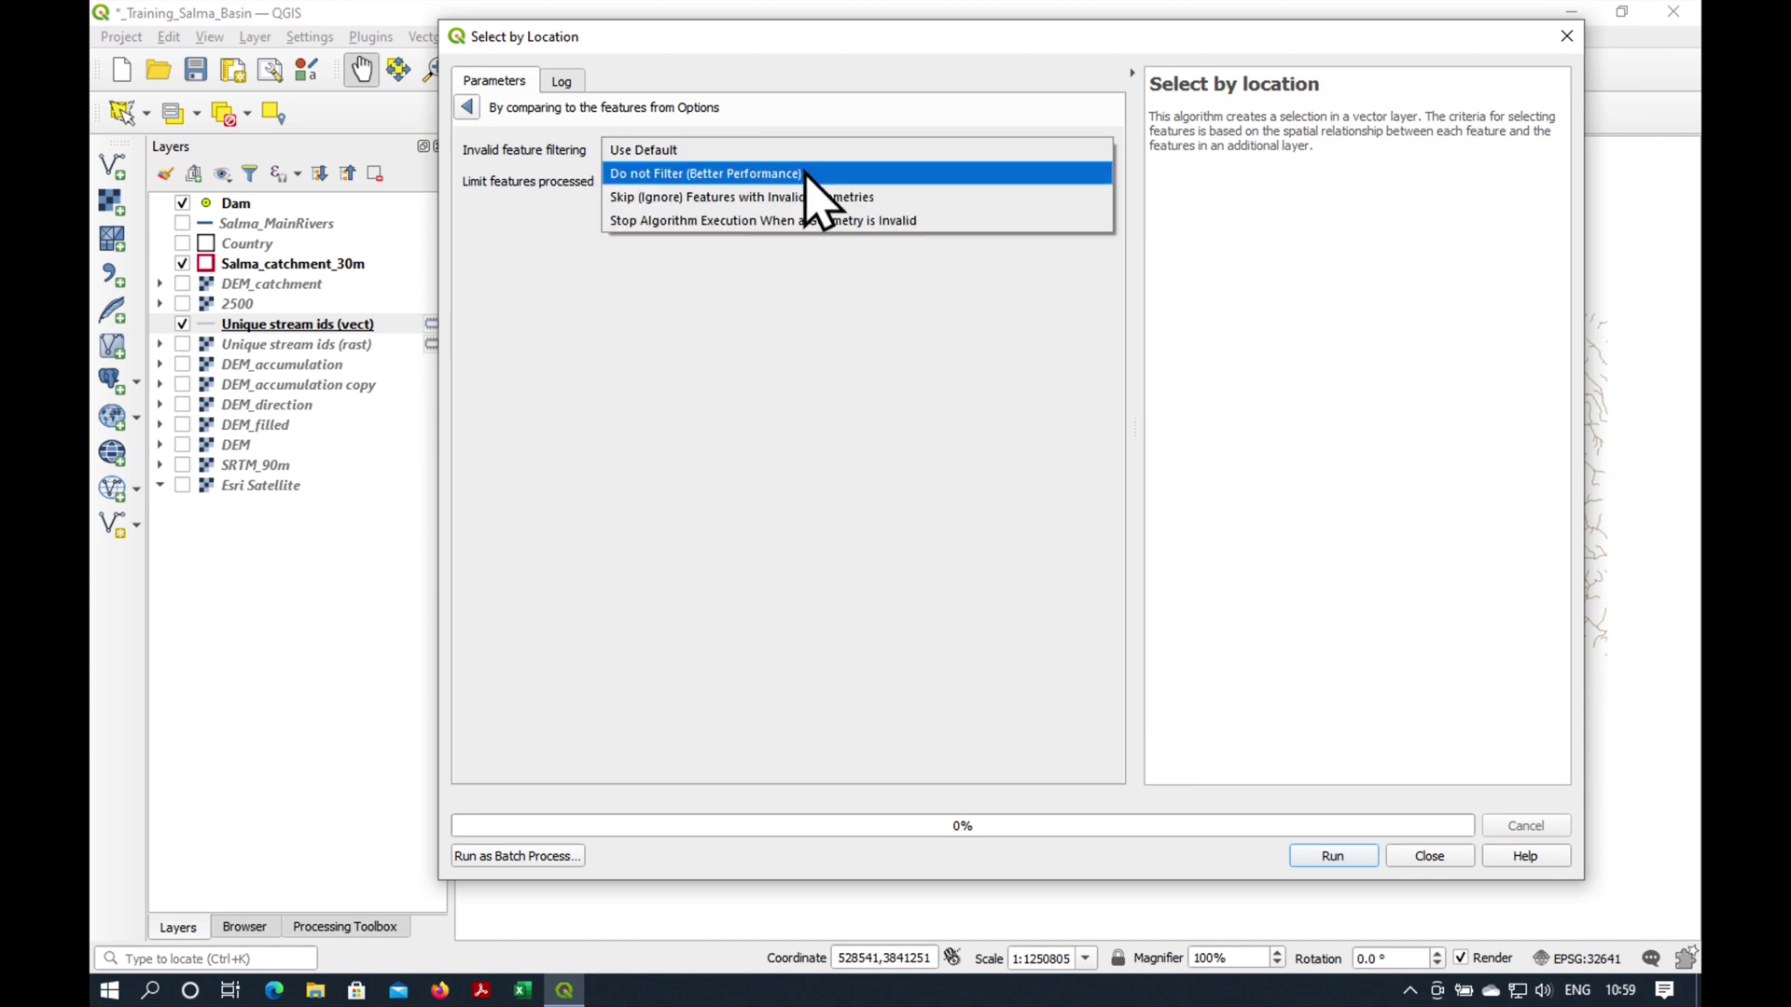
left_click(806, 172)
left_click(1328, 855)
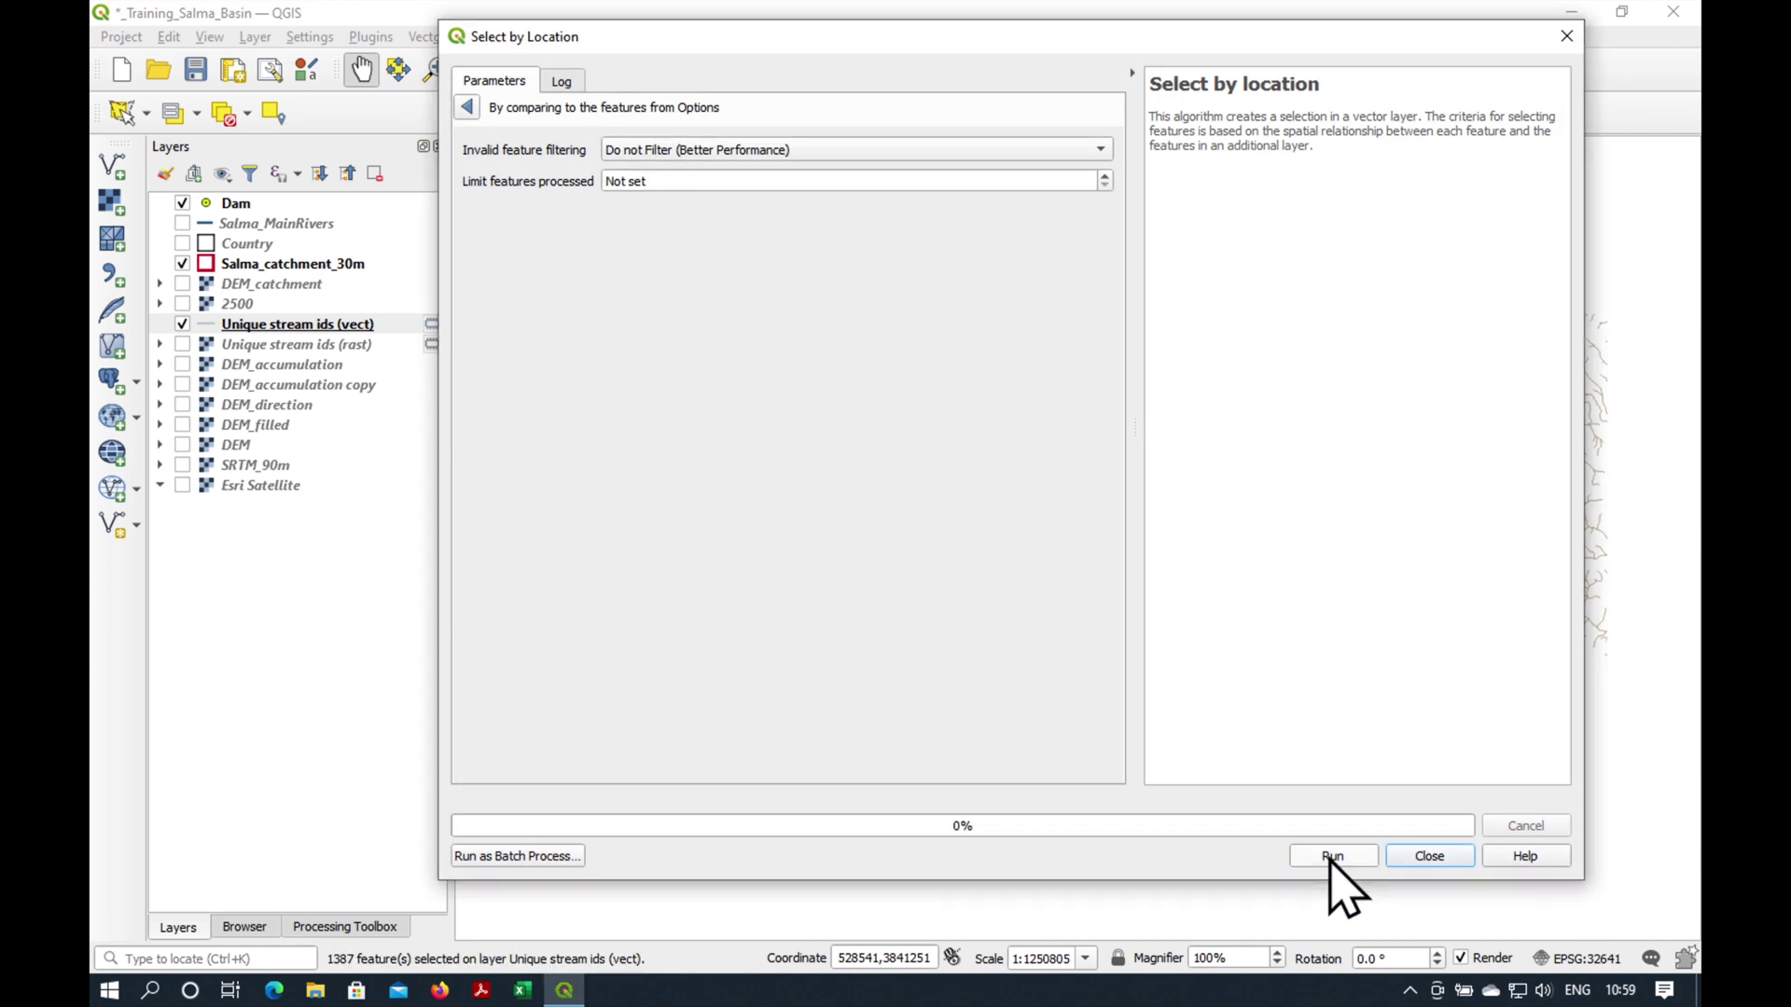
left_click(1429, 854)
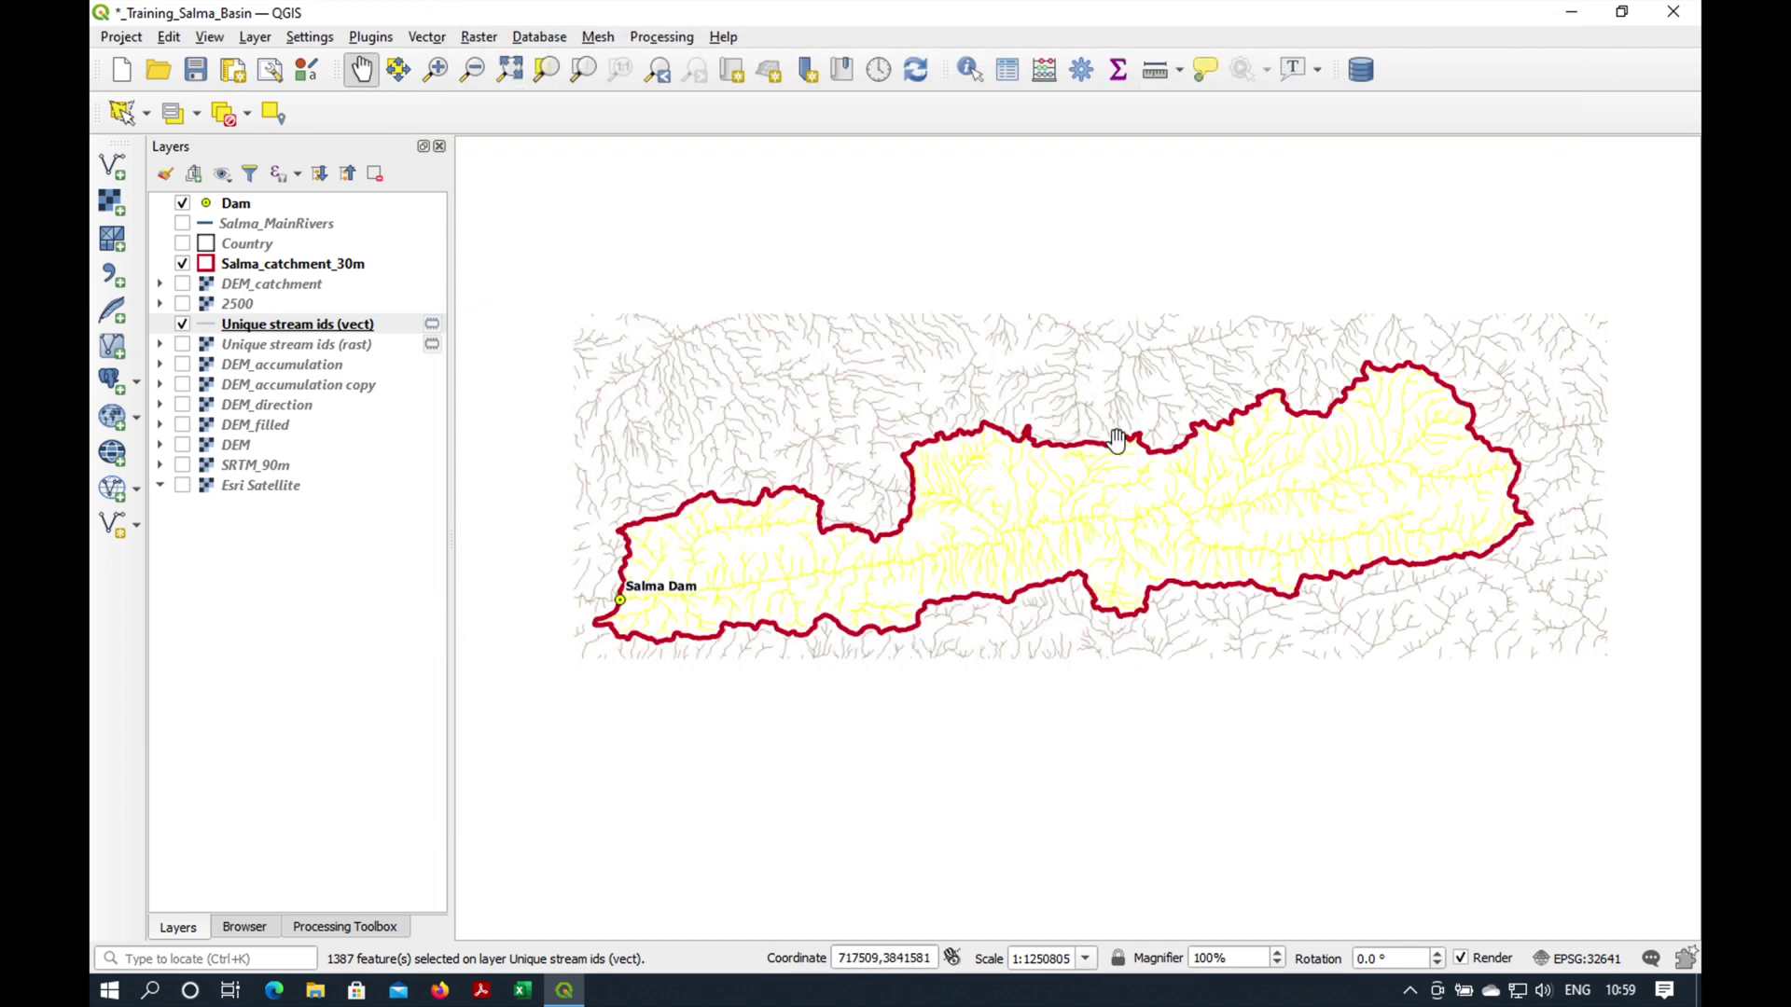
- Zoom and pan to check the yellow selected streams around Salma Dam
scroll(687, 595, "up", 2)
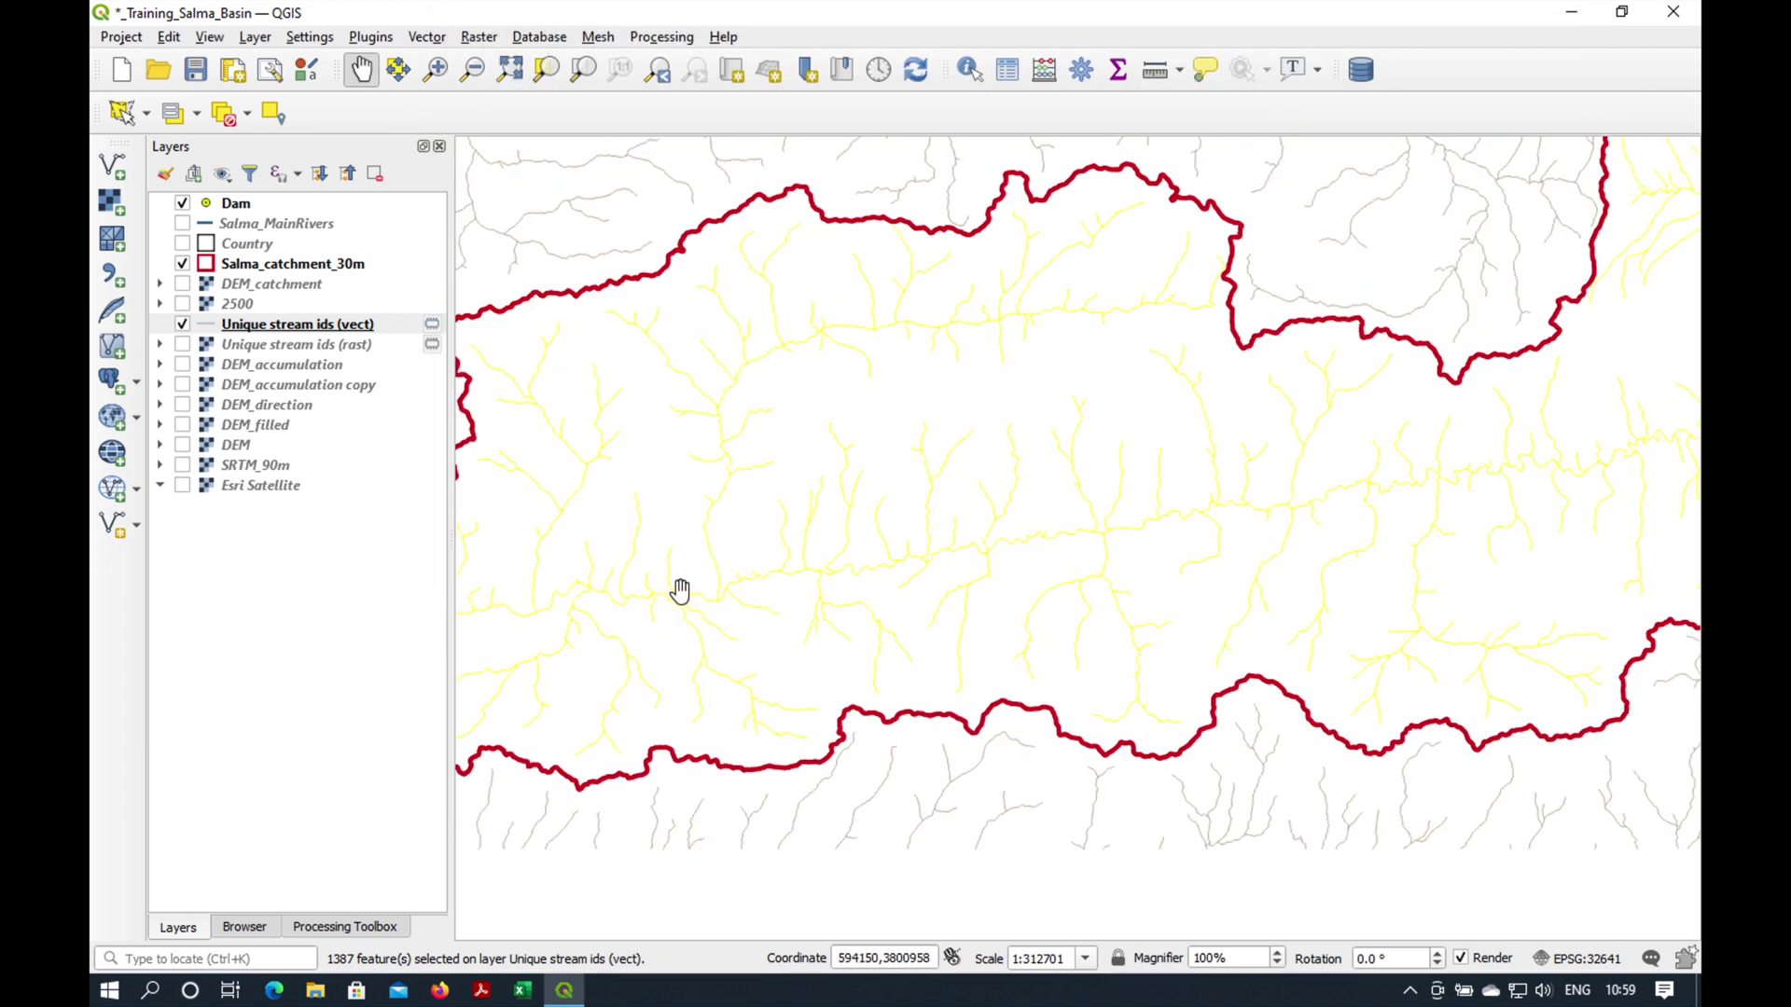
left_click_drag(767, 507, 1483, 384)
scroll(1100, 531, "up", 1)
scroll(984, 456, "down", 3)
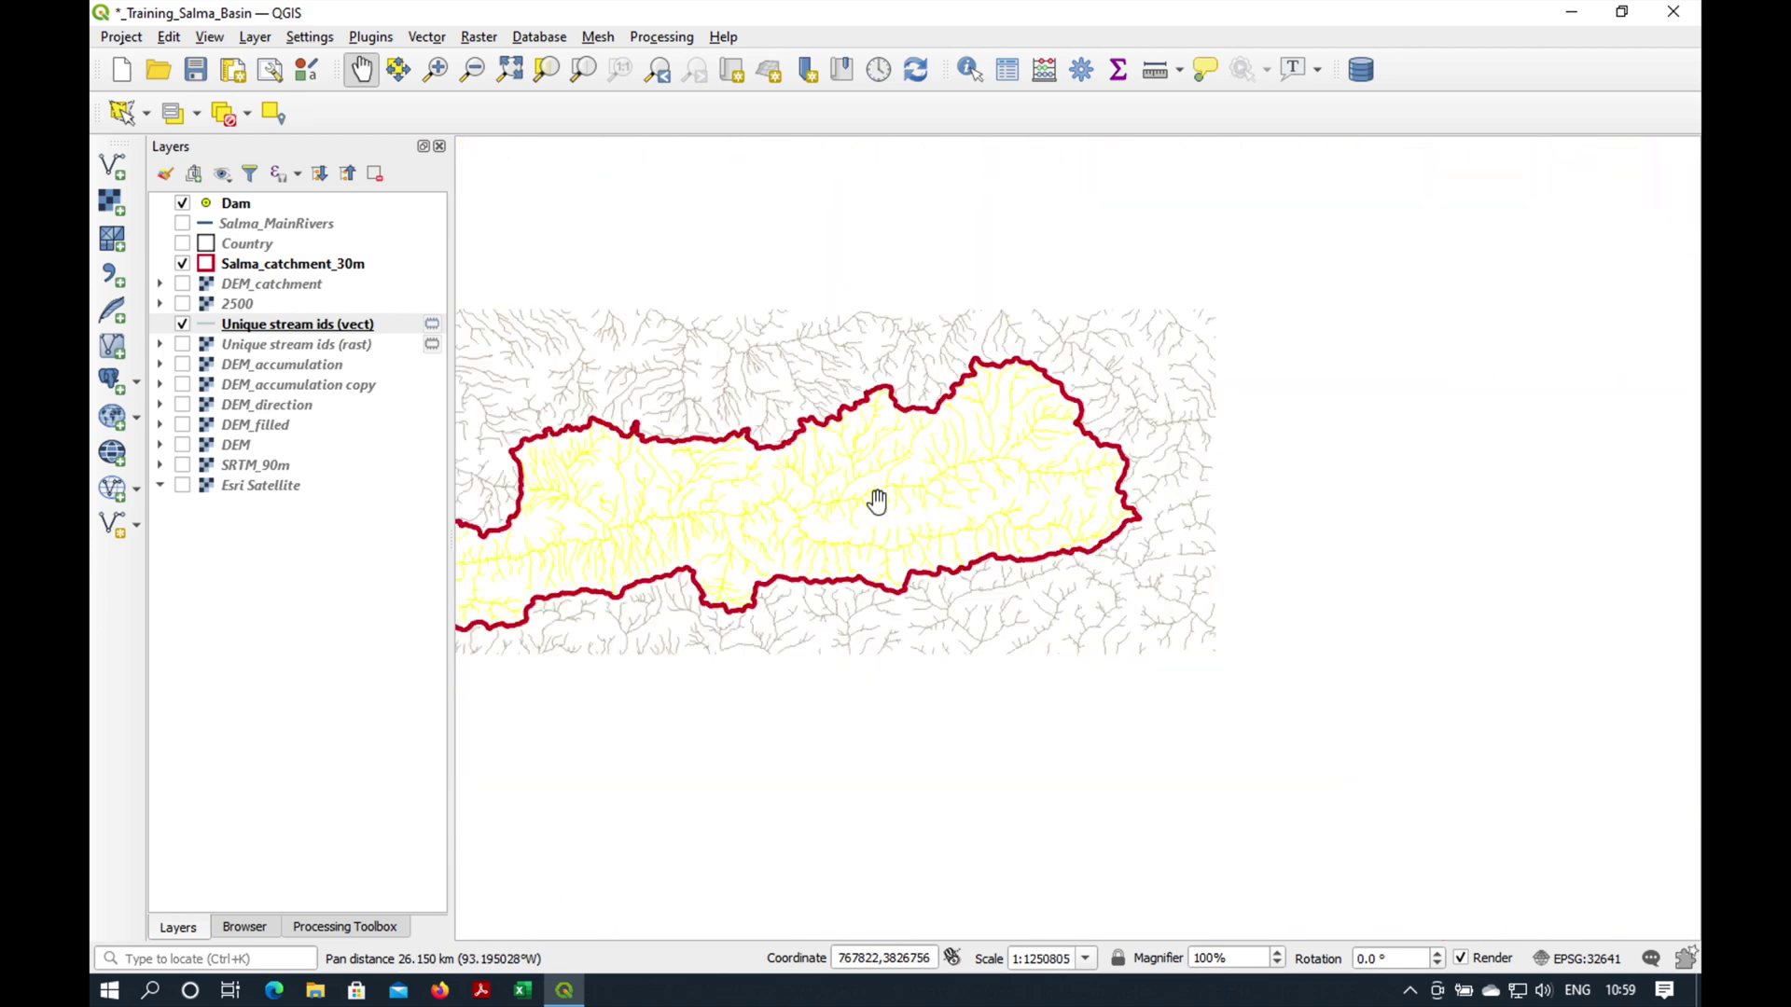
right_click(262, 328)
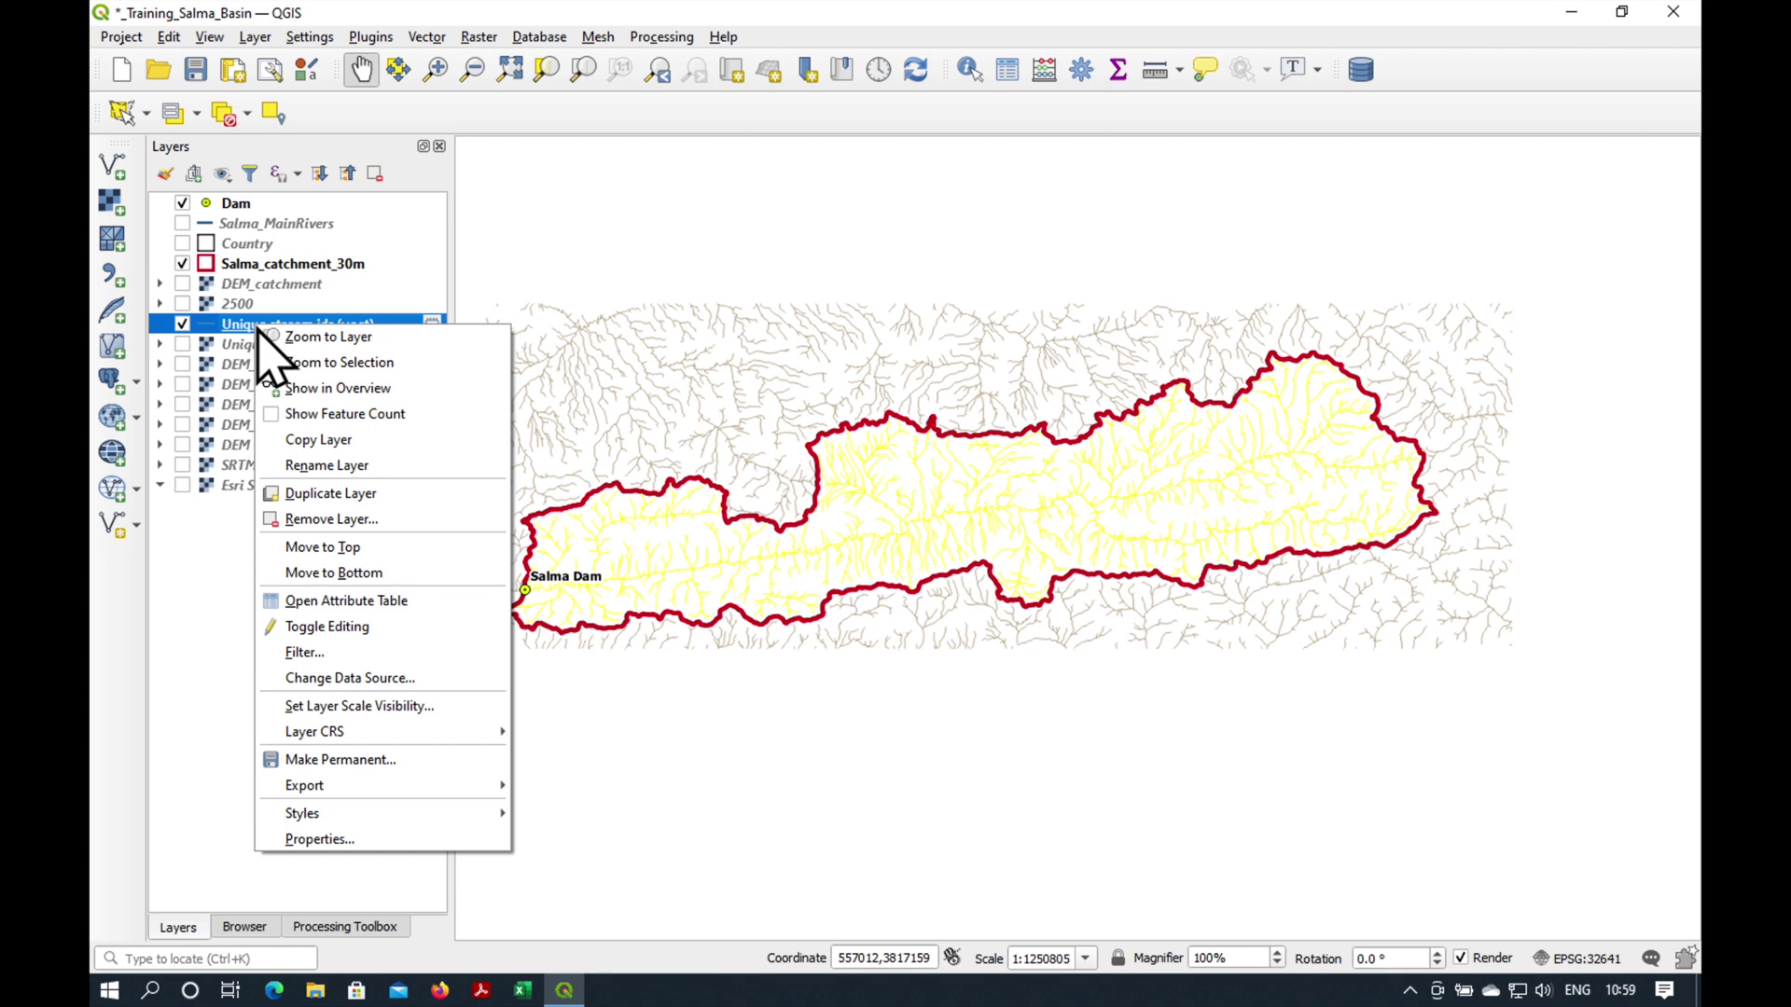
- Save the selected streams as Salma_streams_5000.shp, add it, and hide the original vector streams
mouse_move(348, 789)
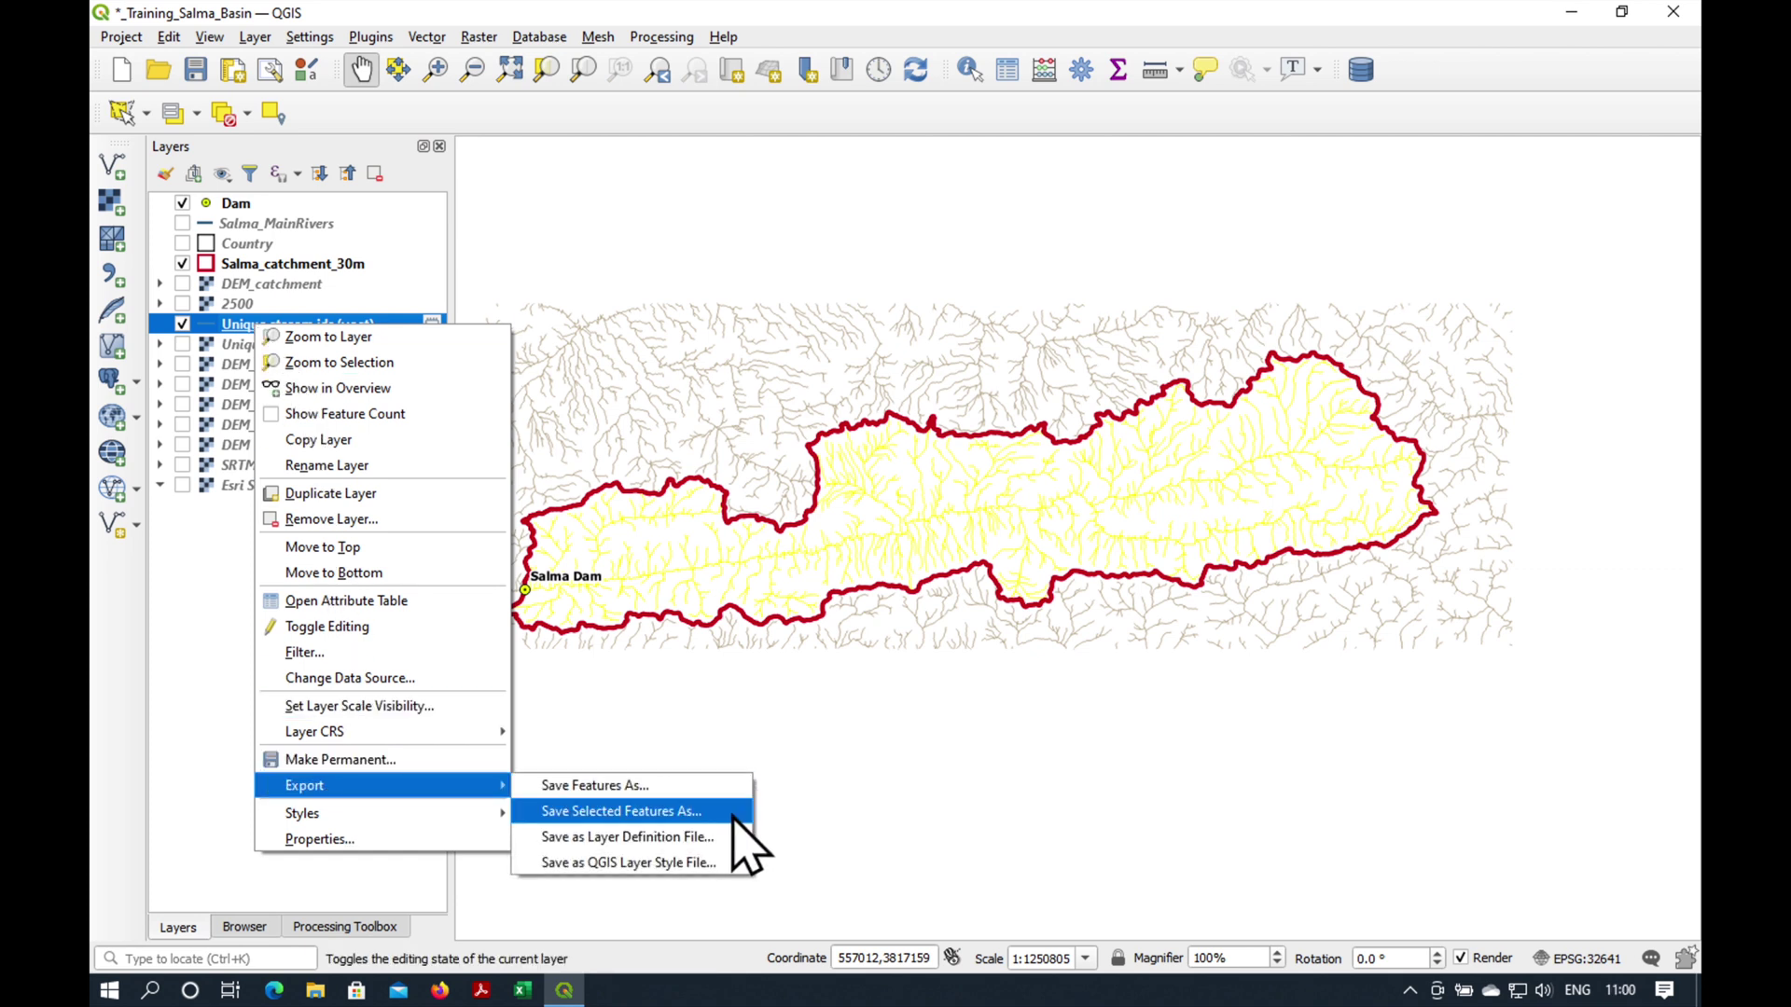
left_click(620, 811)
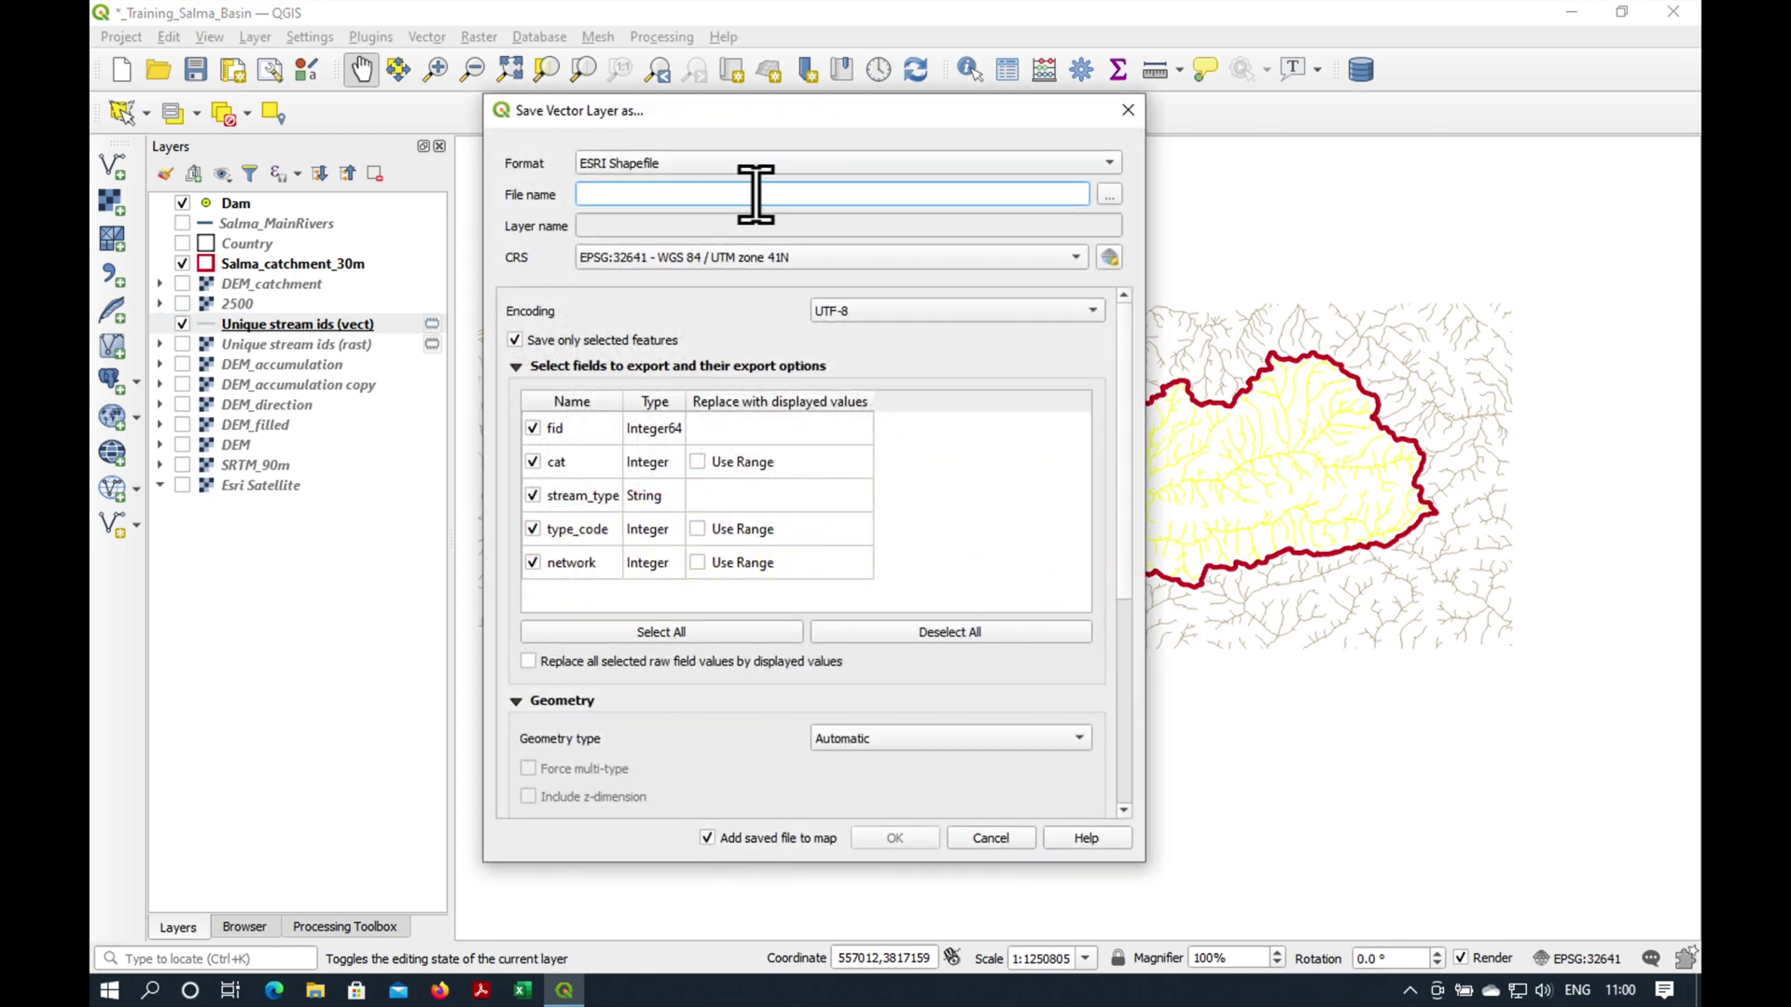
left_click(1108, 195)
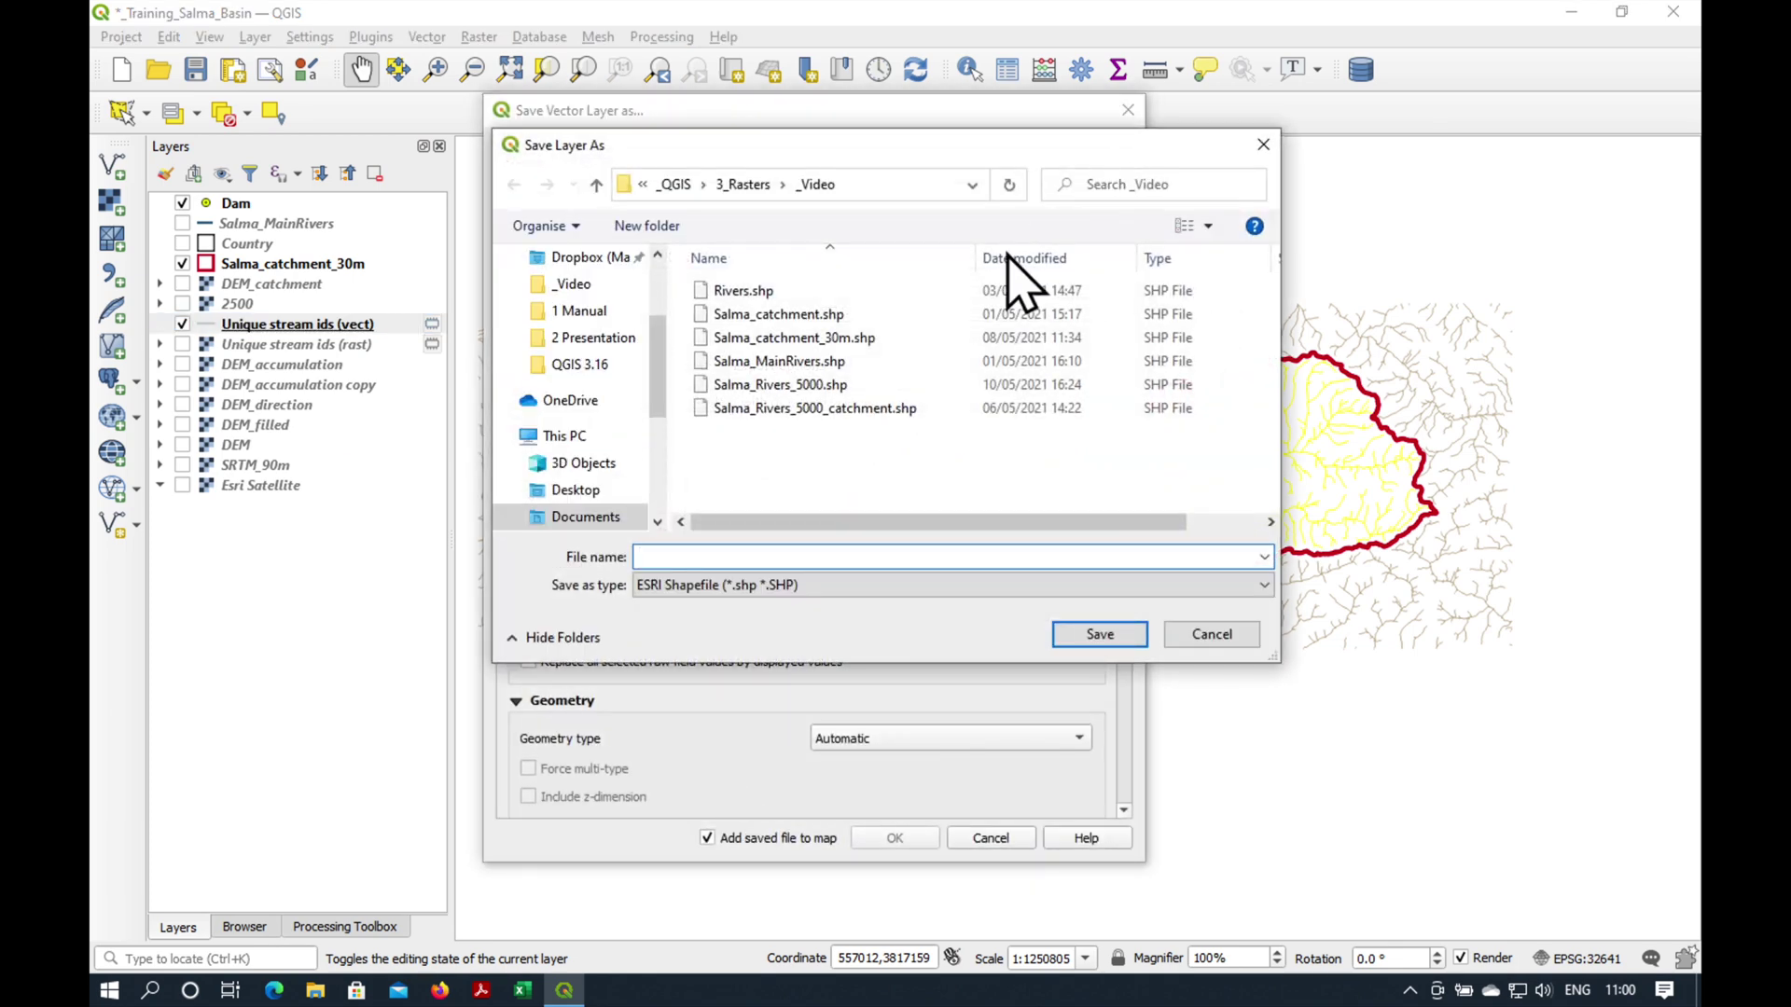
left_click(890, 339)
double_click(848, 556)
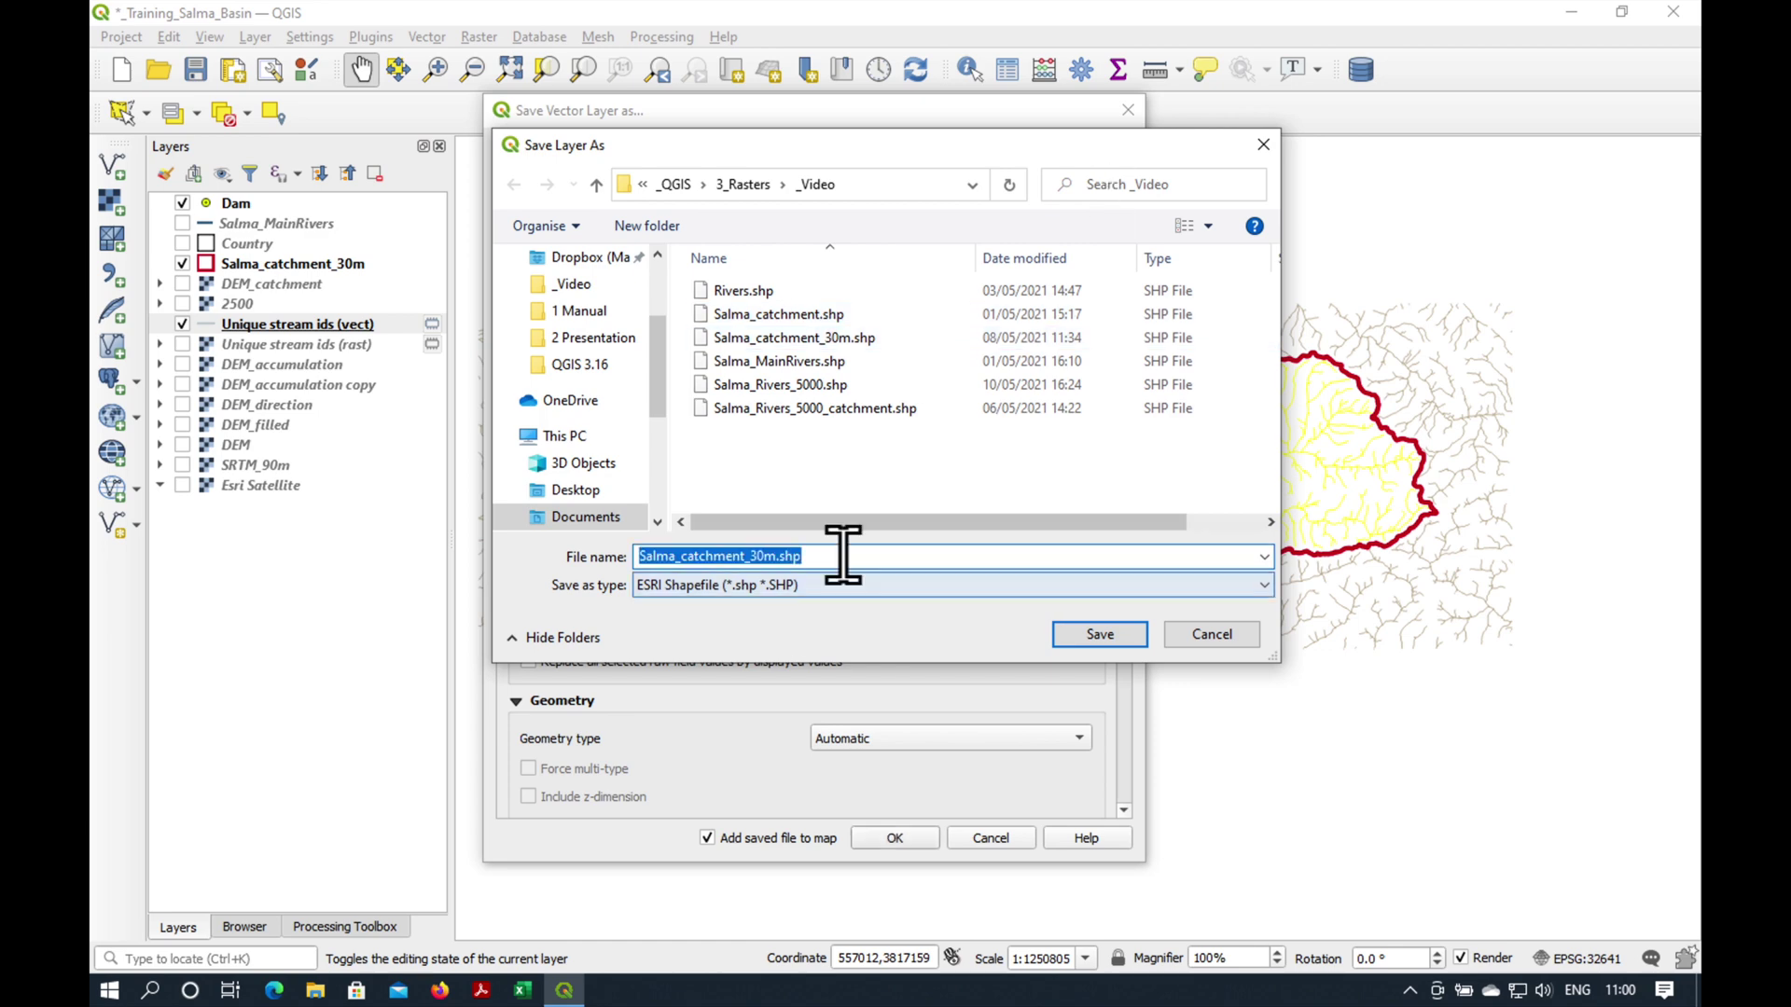
type("Salma_streams_5000")
key("Return")
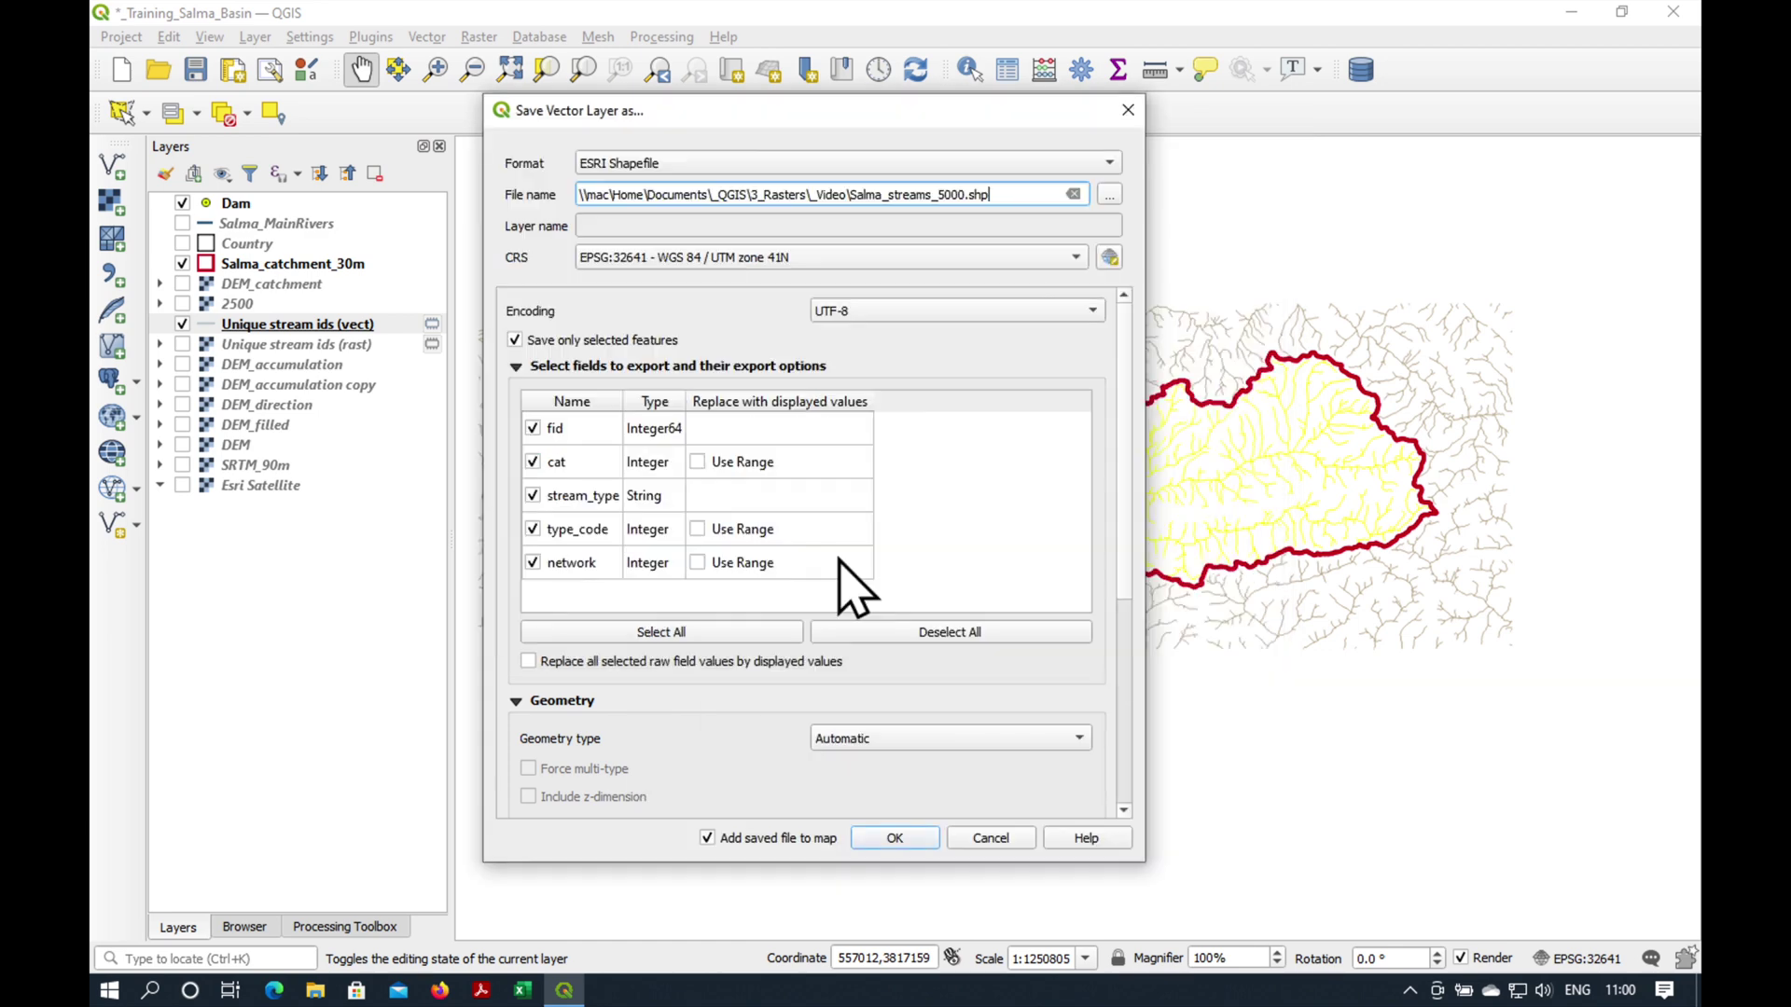
left_click(894, 838)
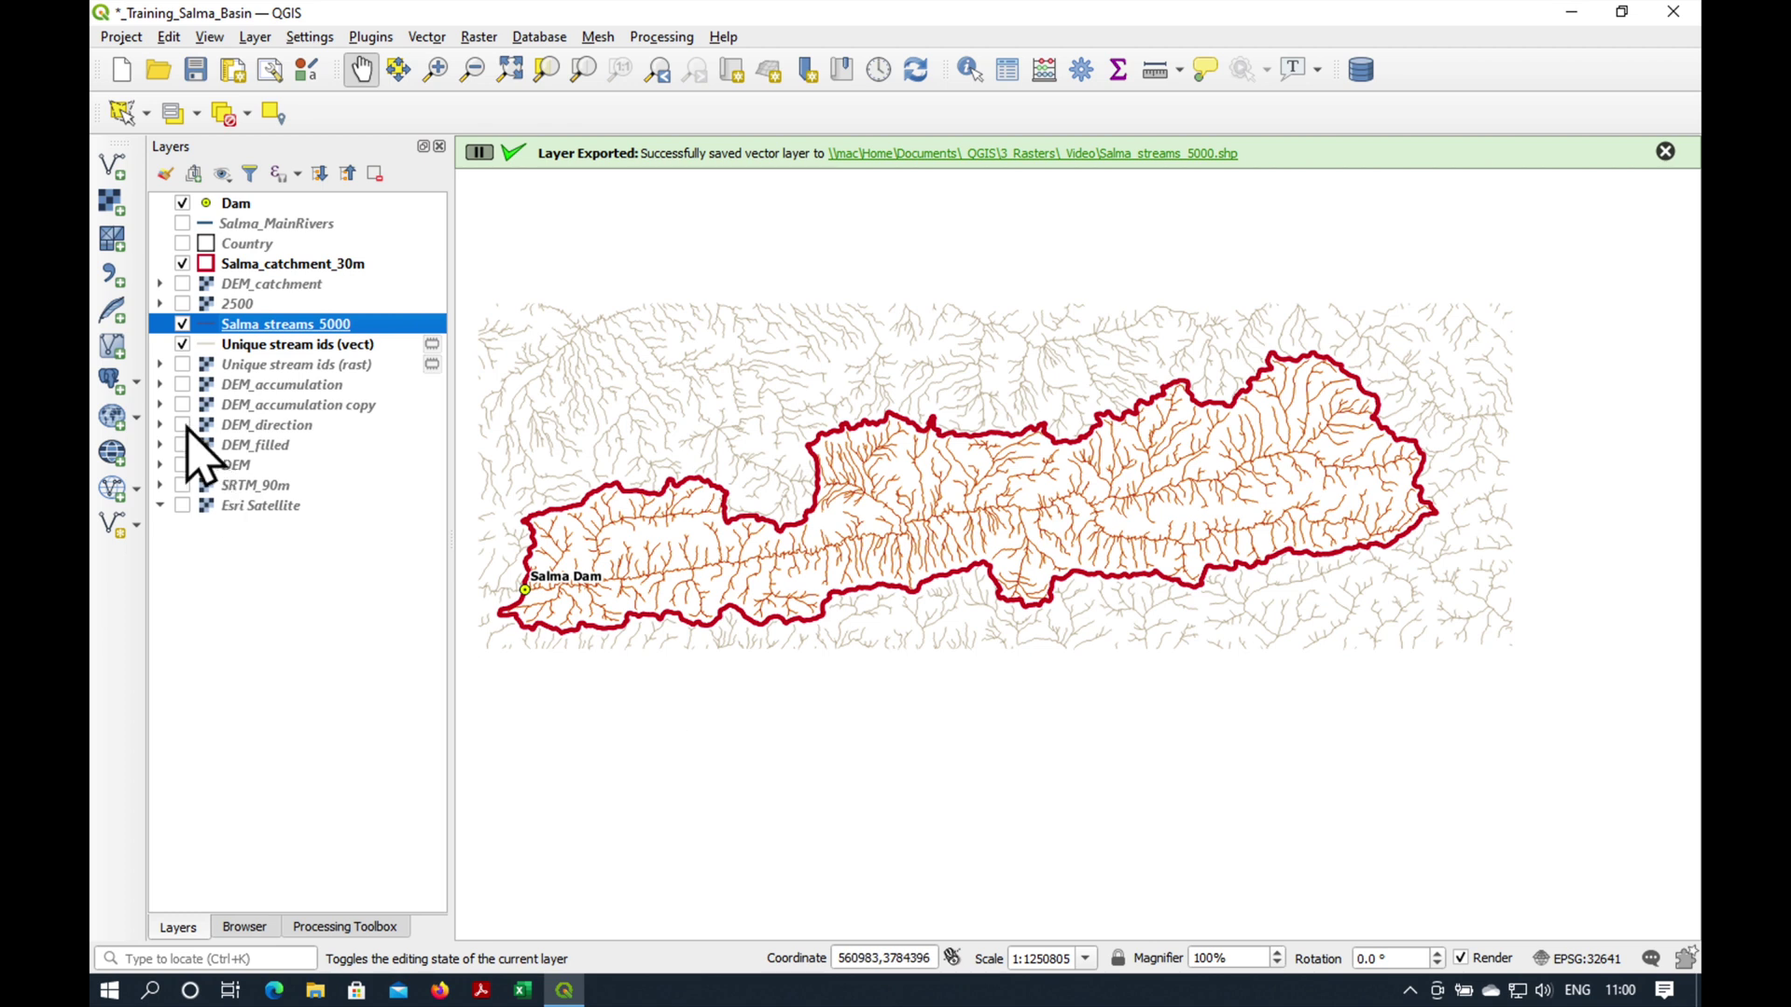
left_click(182, 344)
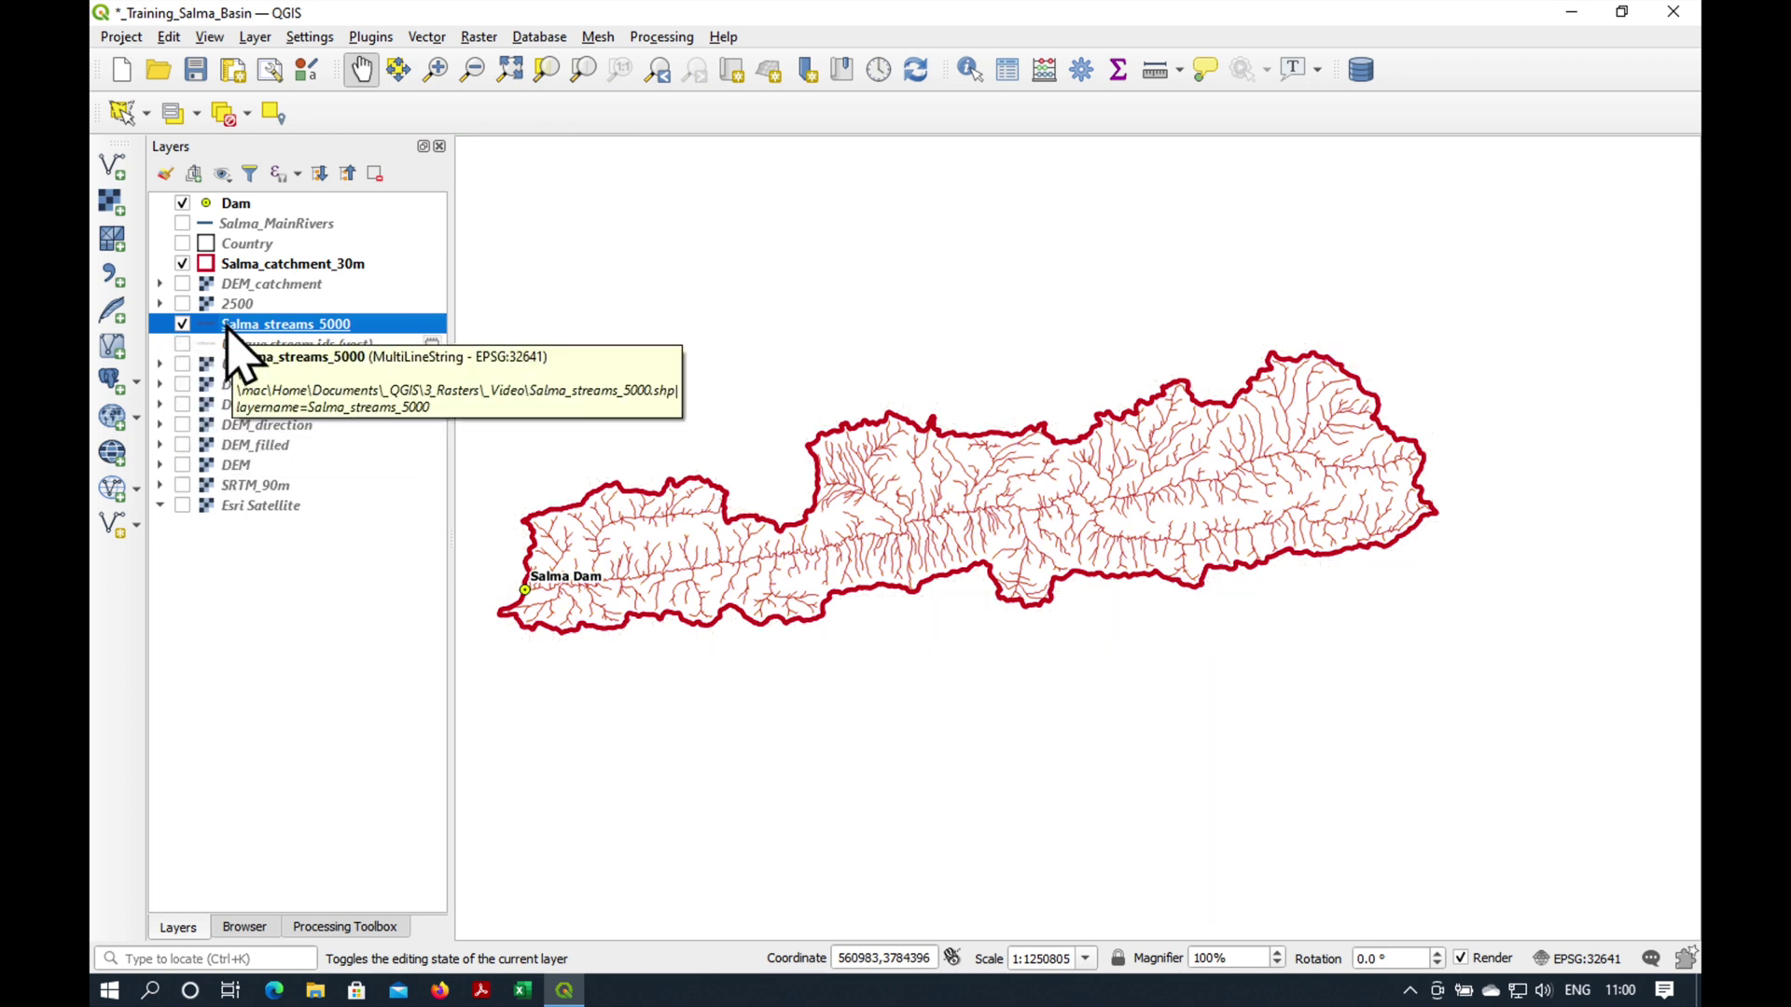
- Change the Salma_streams_5000 Simple Line colour from red to blue
double_click(227, 327)
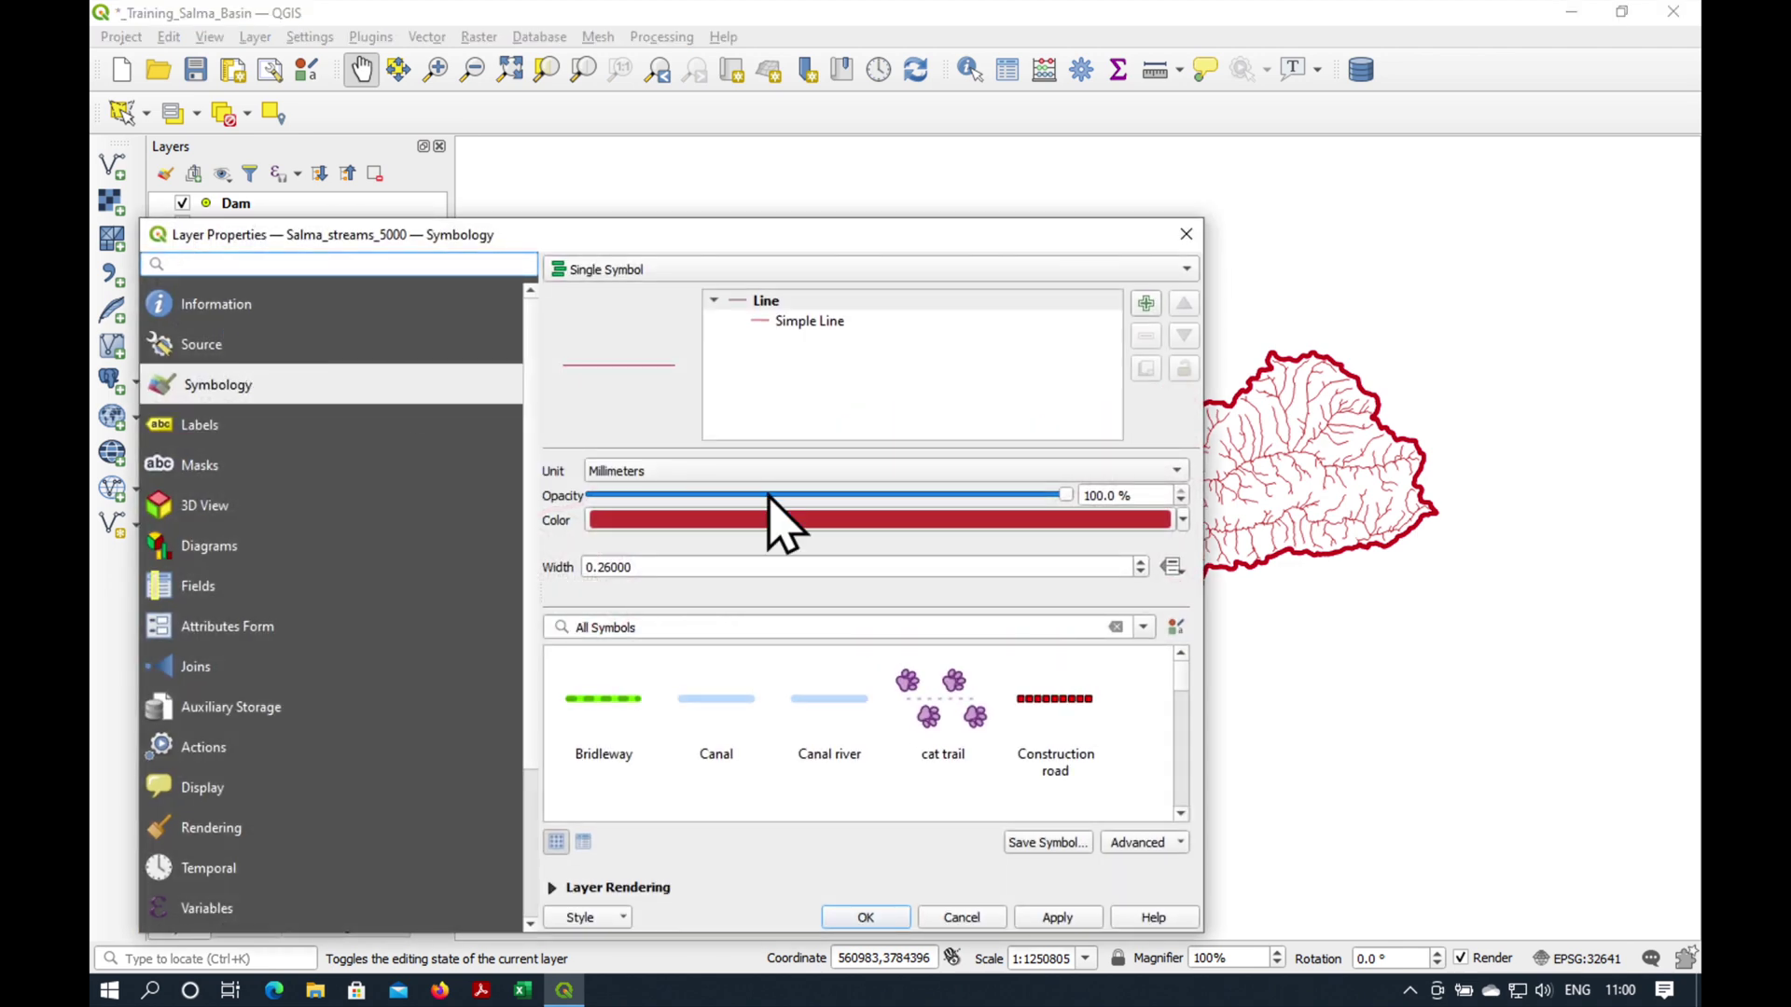
left_click(821, 324)
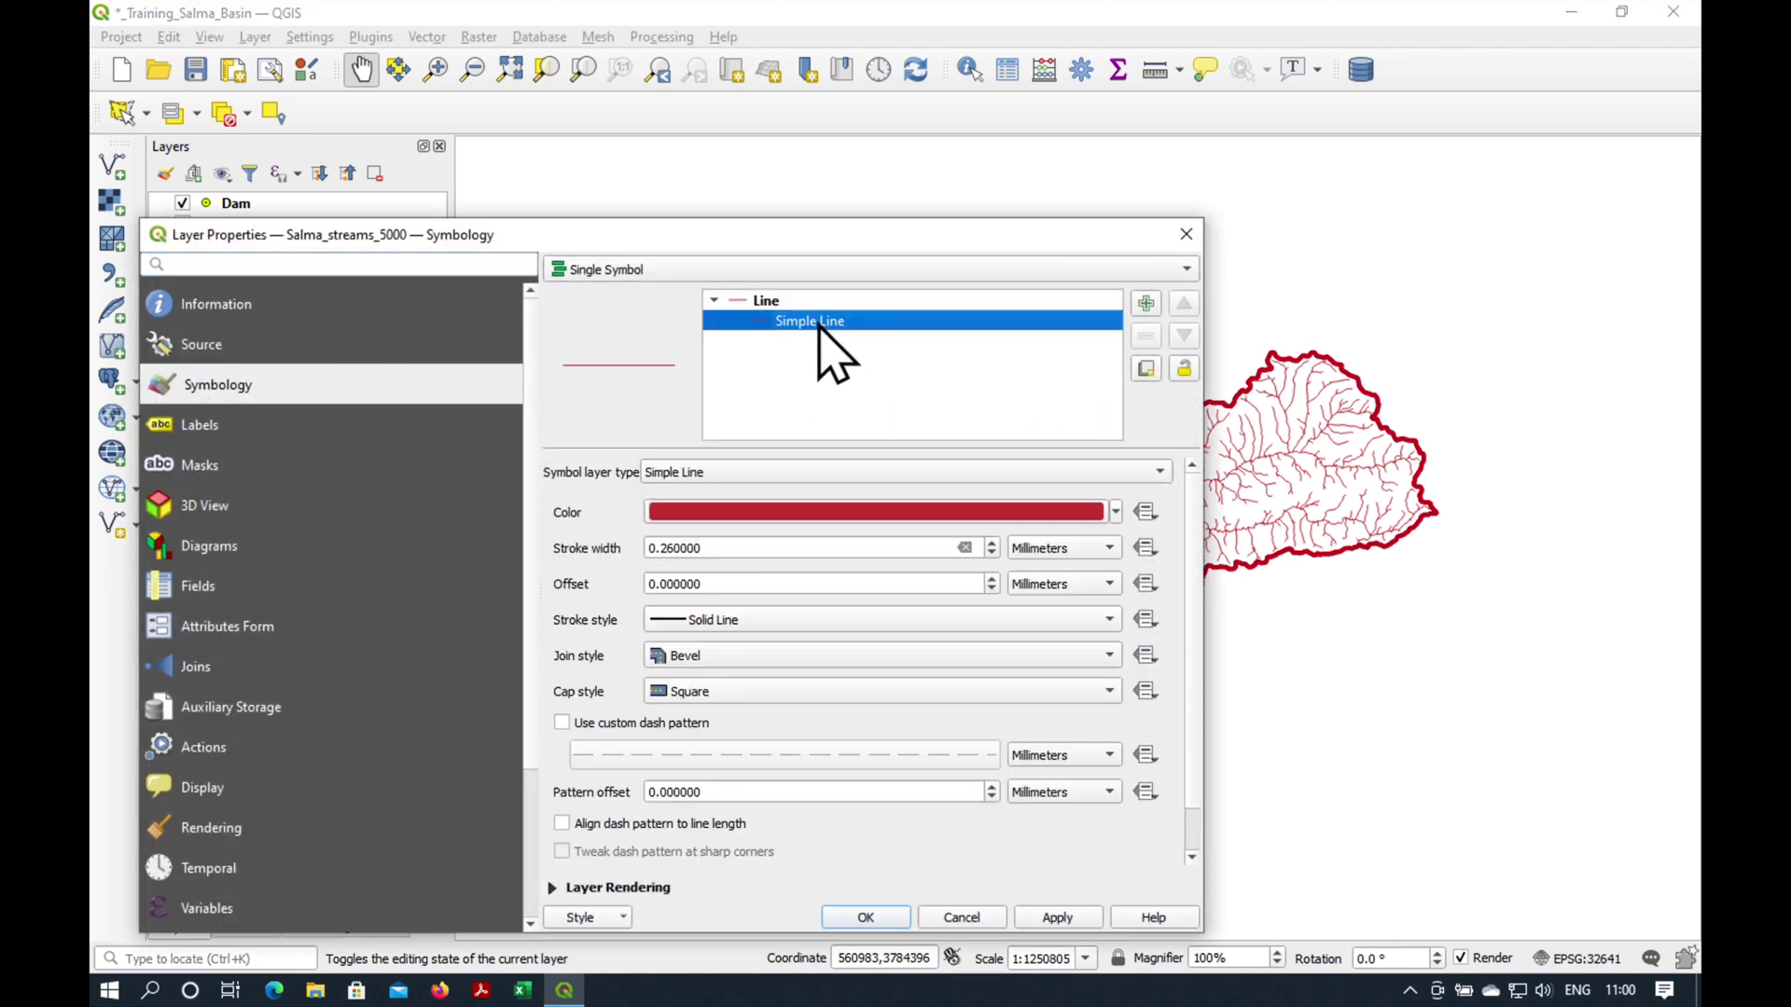
left_click(1115, 511)
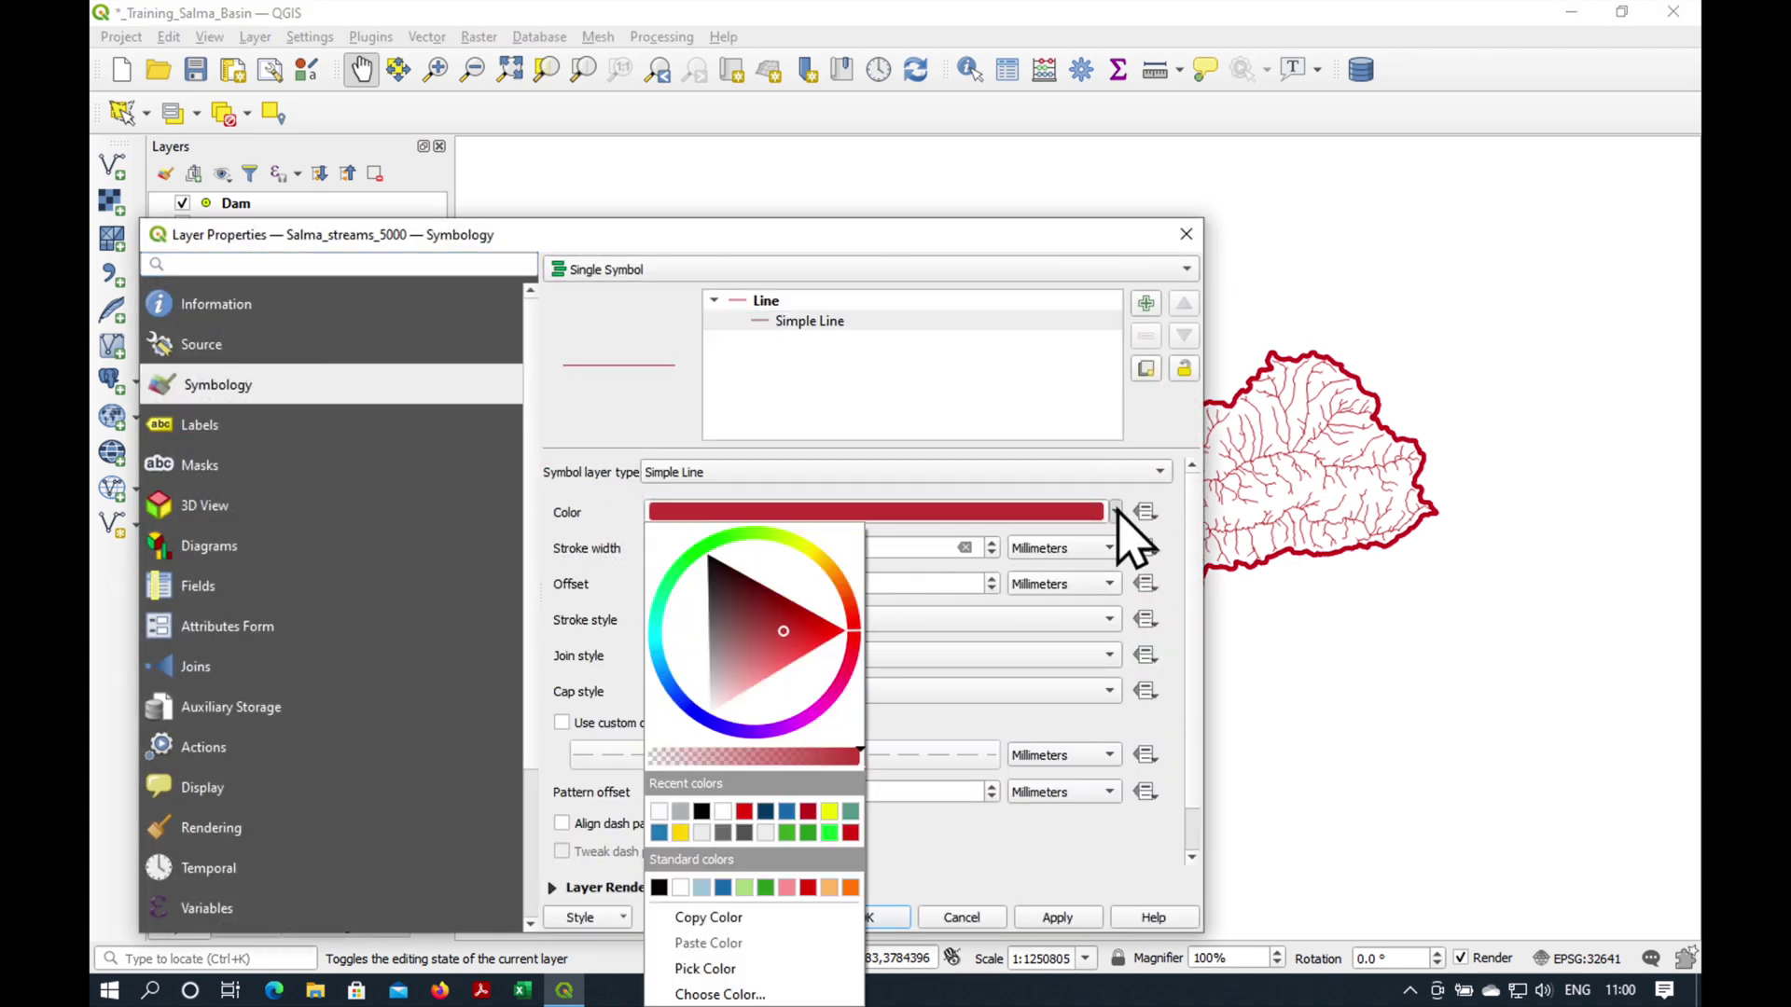
left_click(723, 886)
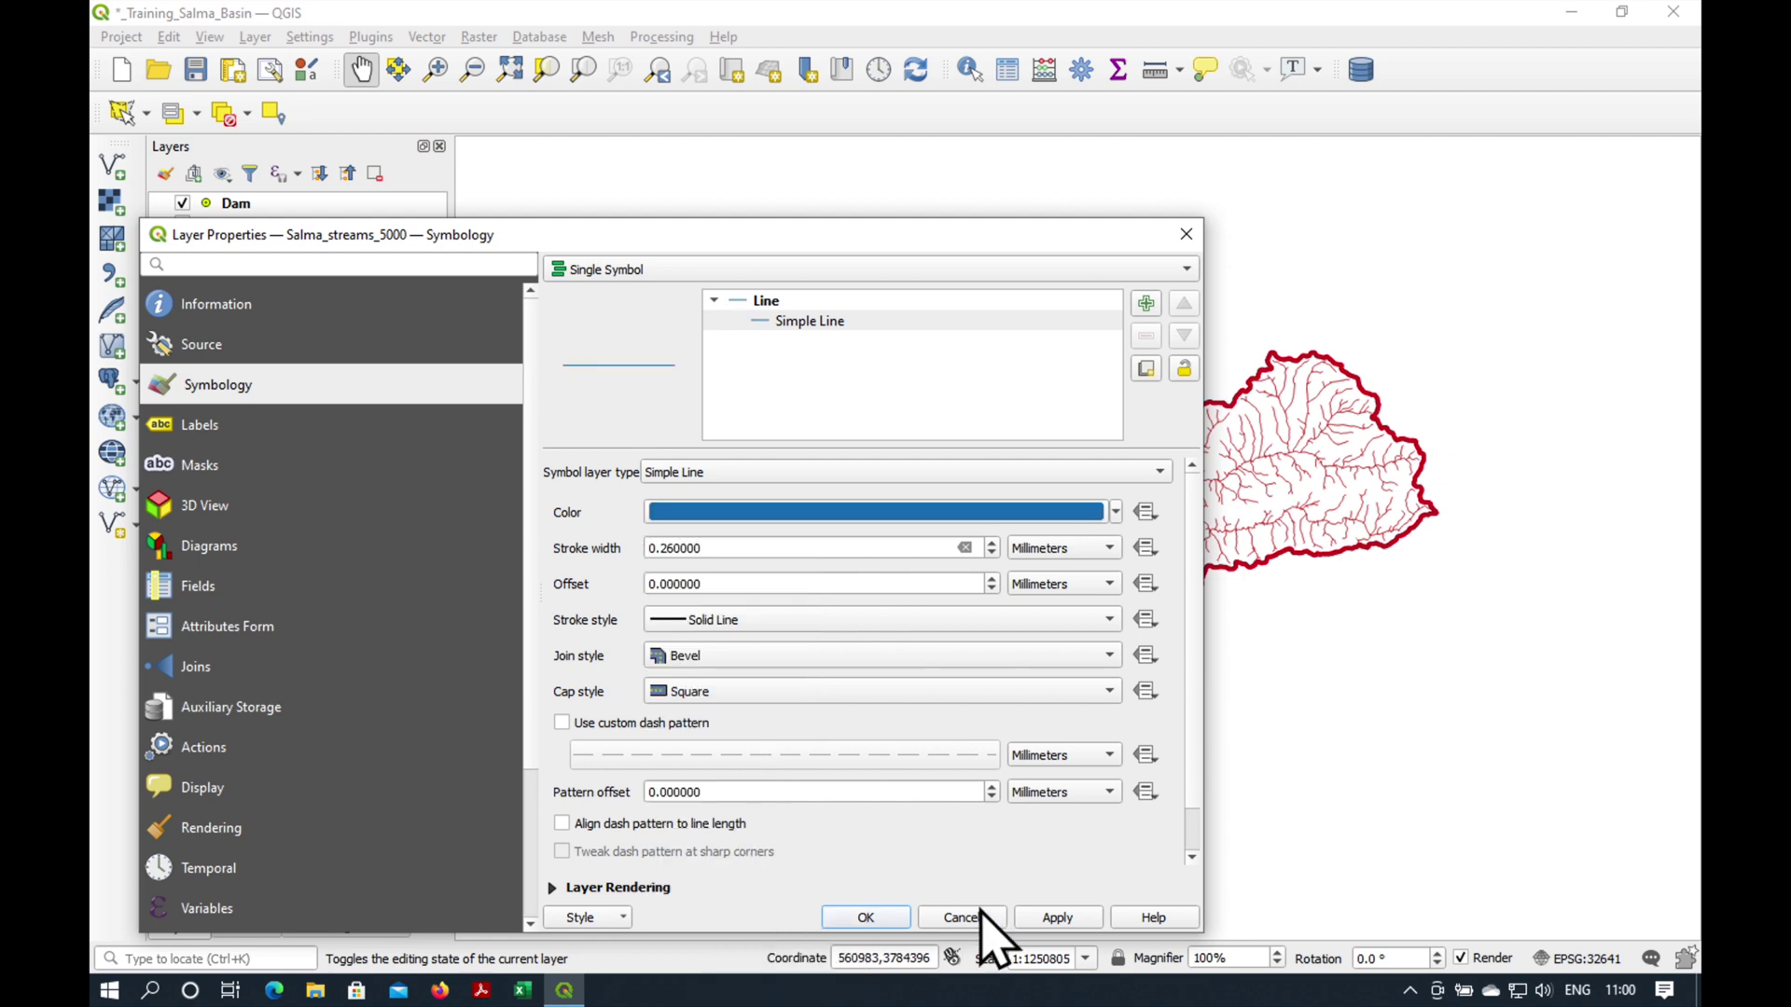
left_click(879, 917)
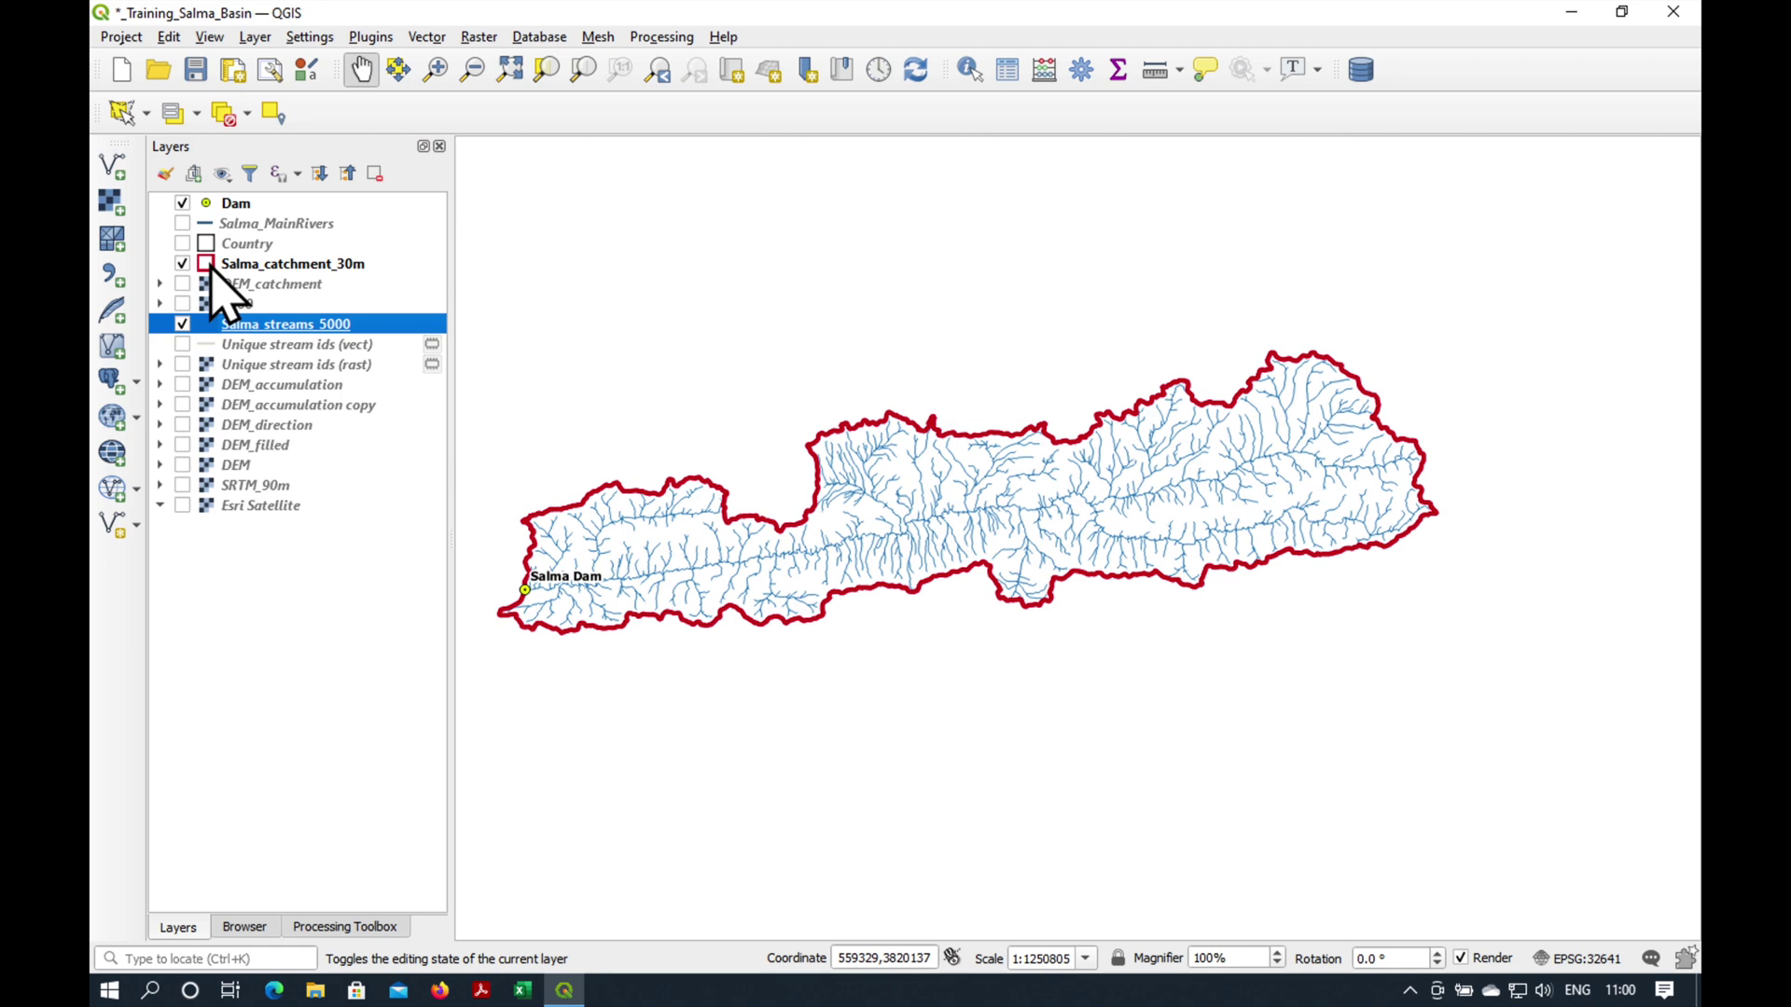
- Restyle the Salma_catchment_30m outline as a black line with 0.66 stroke width
double_click(212, 264)
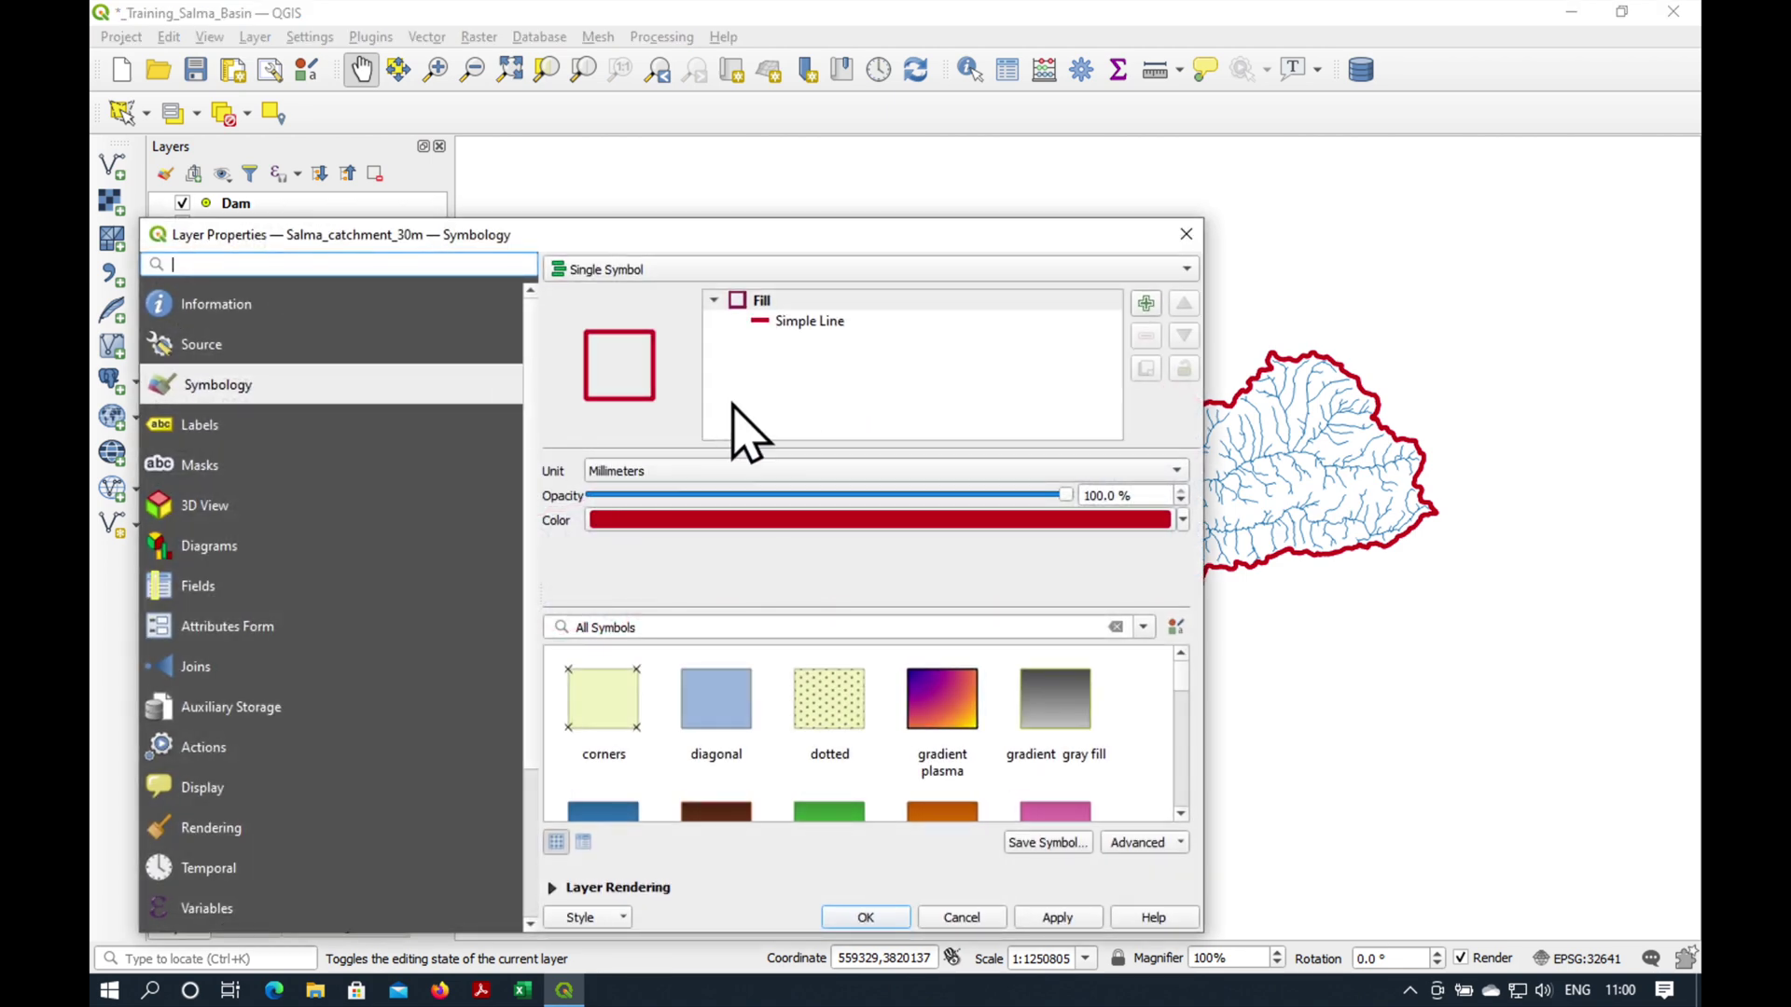
left_click(818, 321)
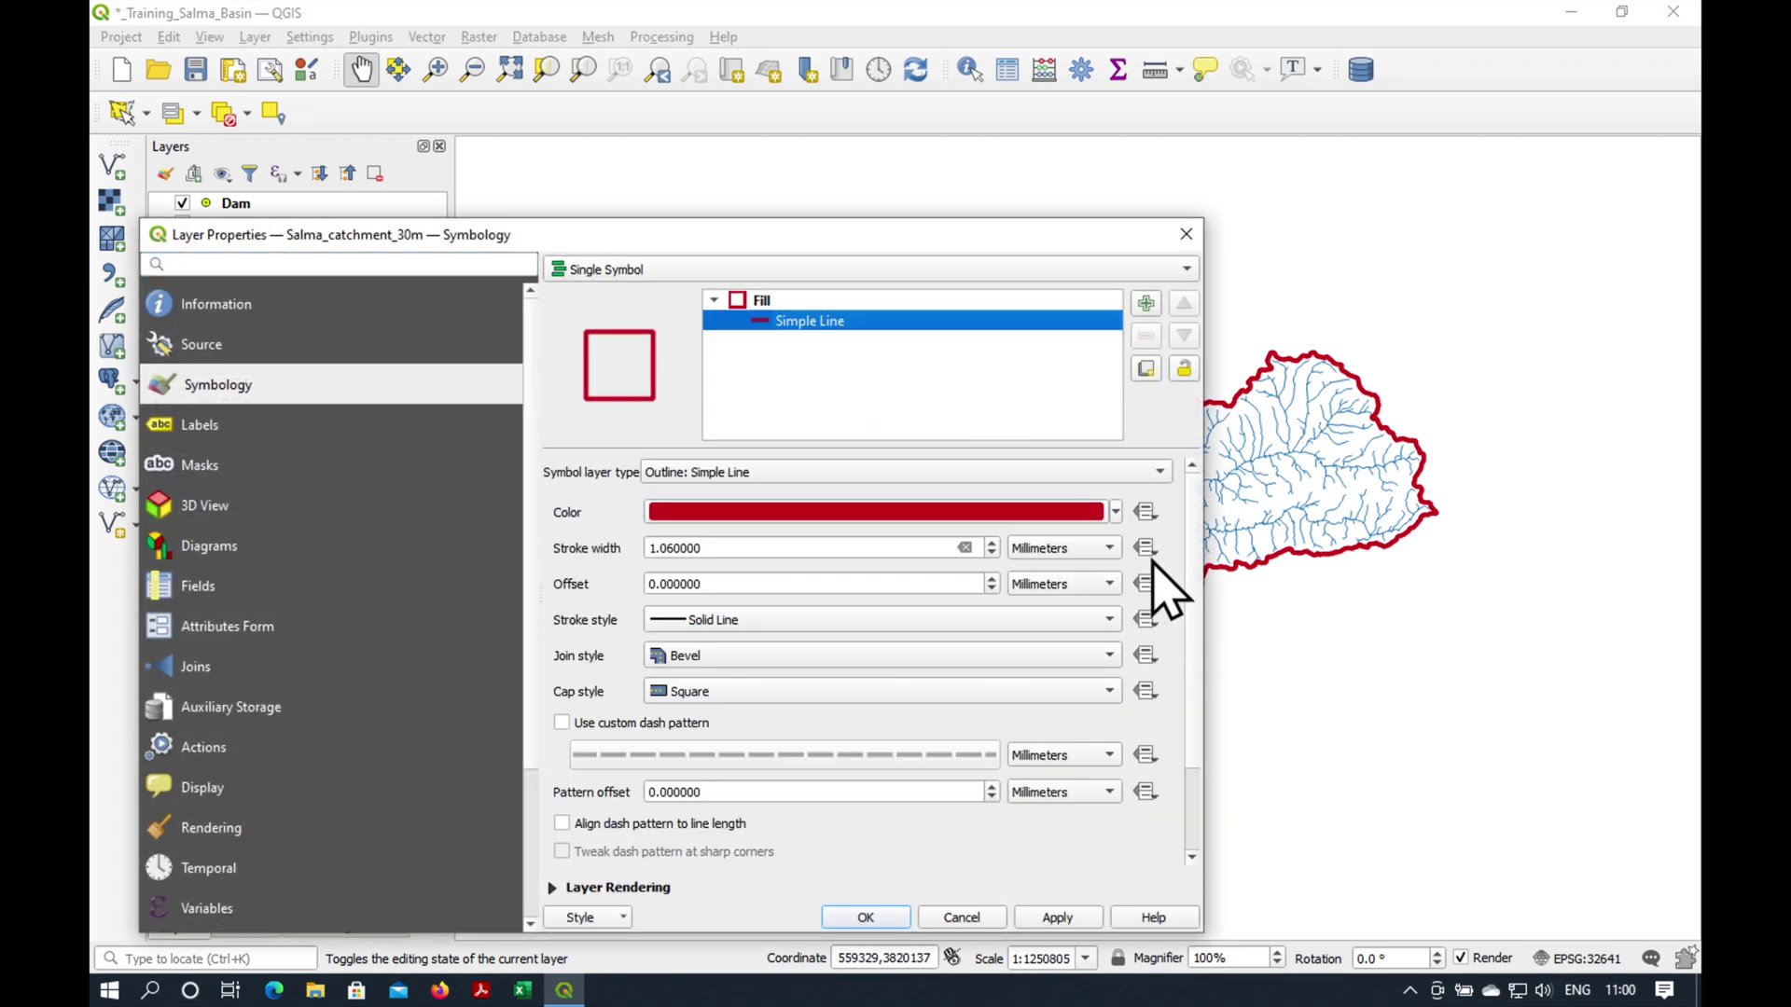
left_click(992, 553)
left_click(992, 554)
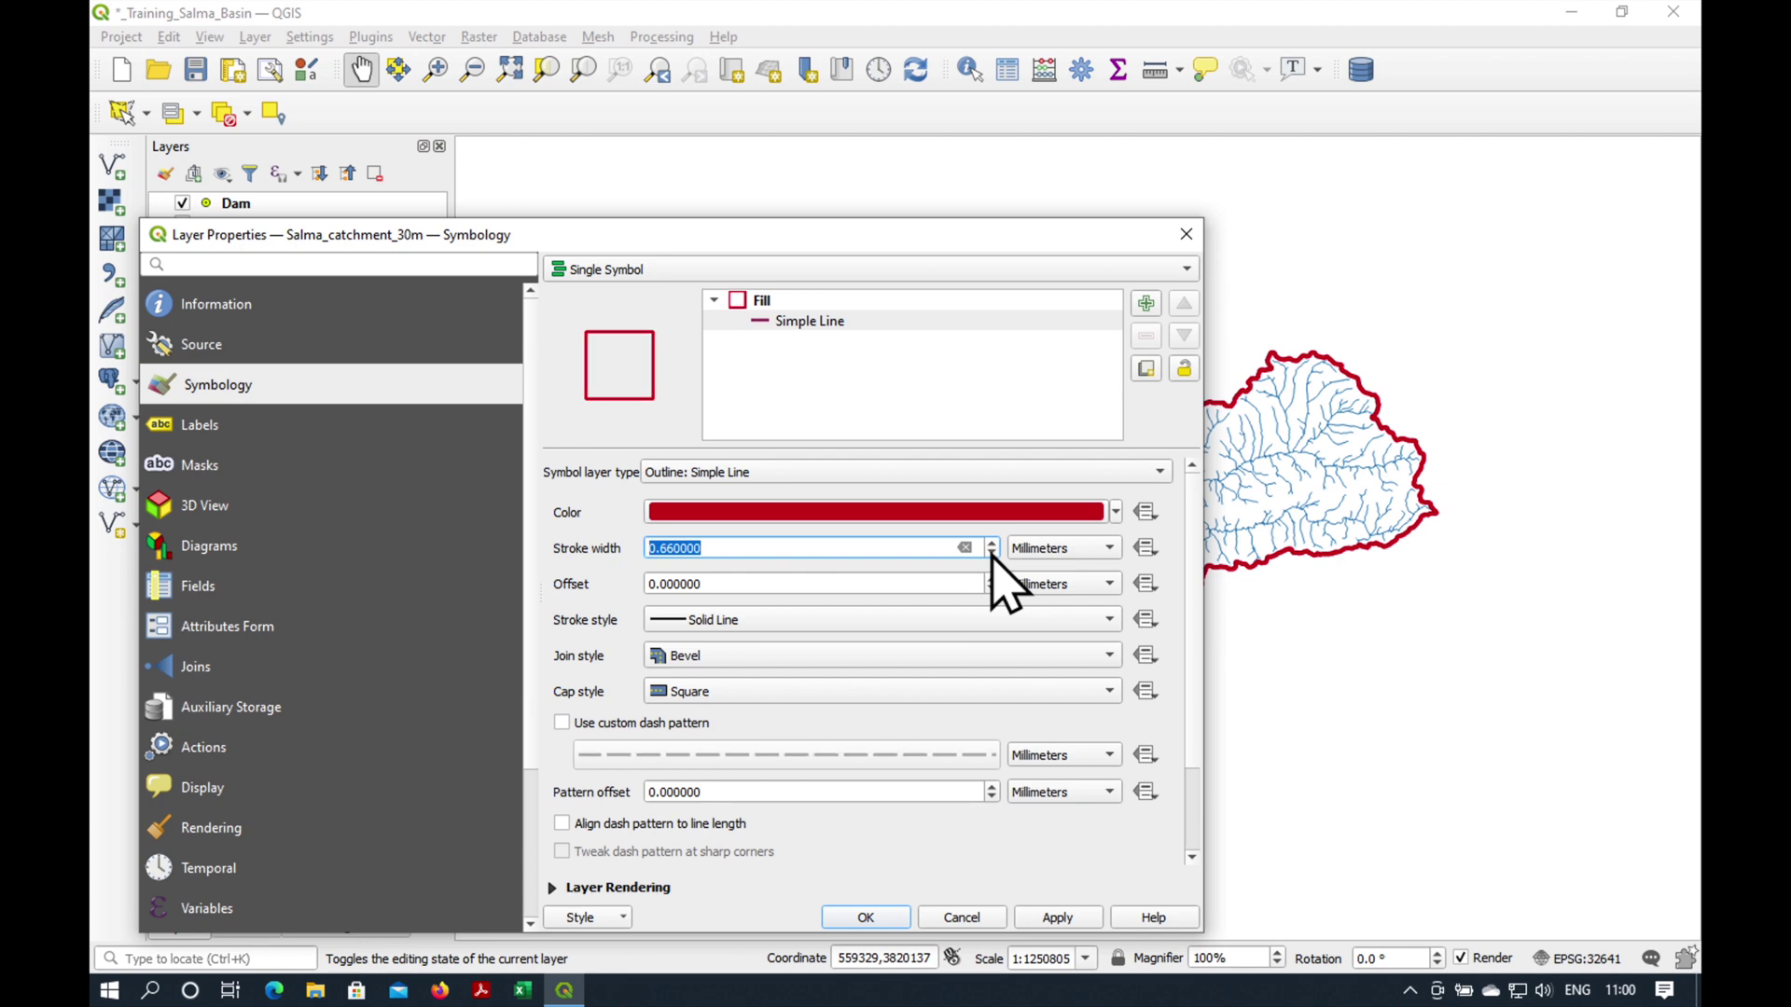
left_click(1116, 511)
left_click(664, 888)
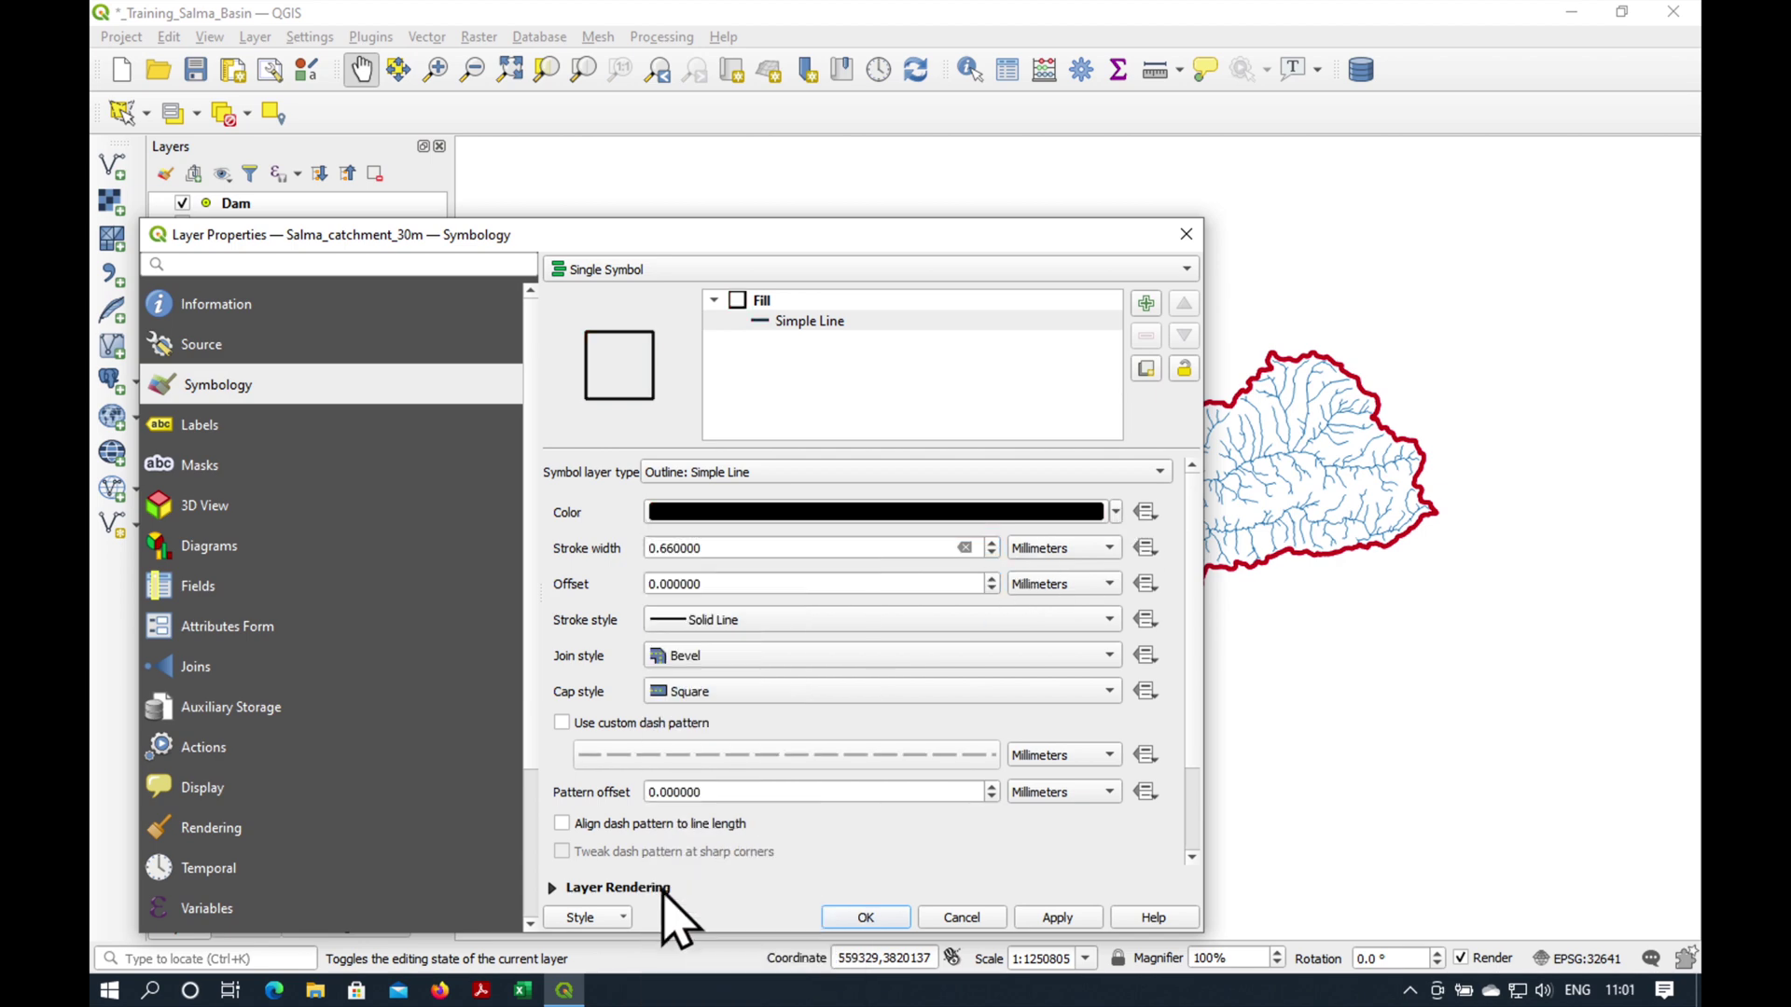
left_click(867, 918)
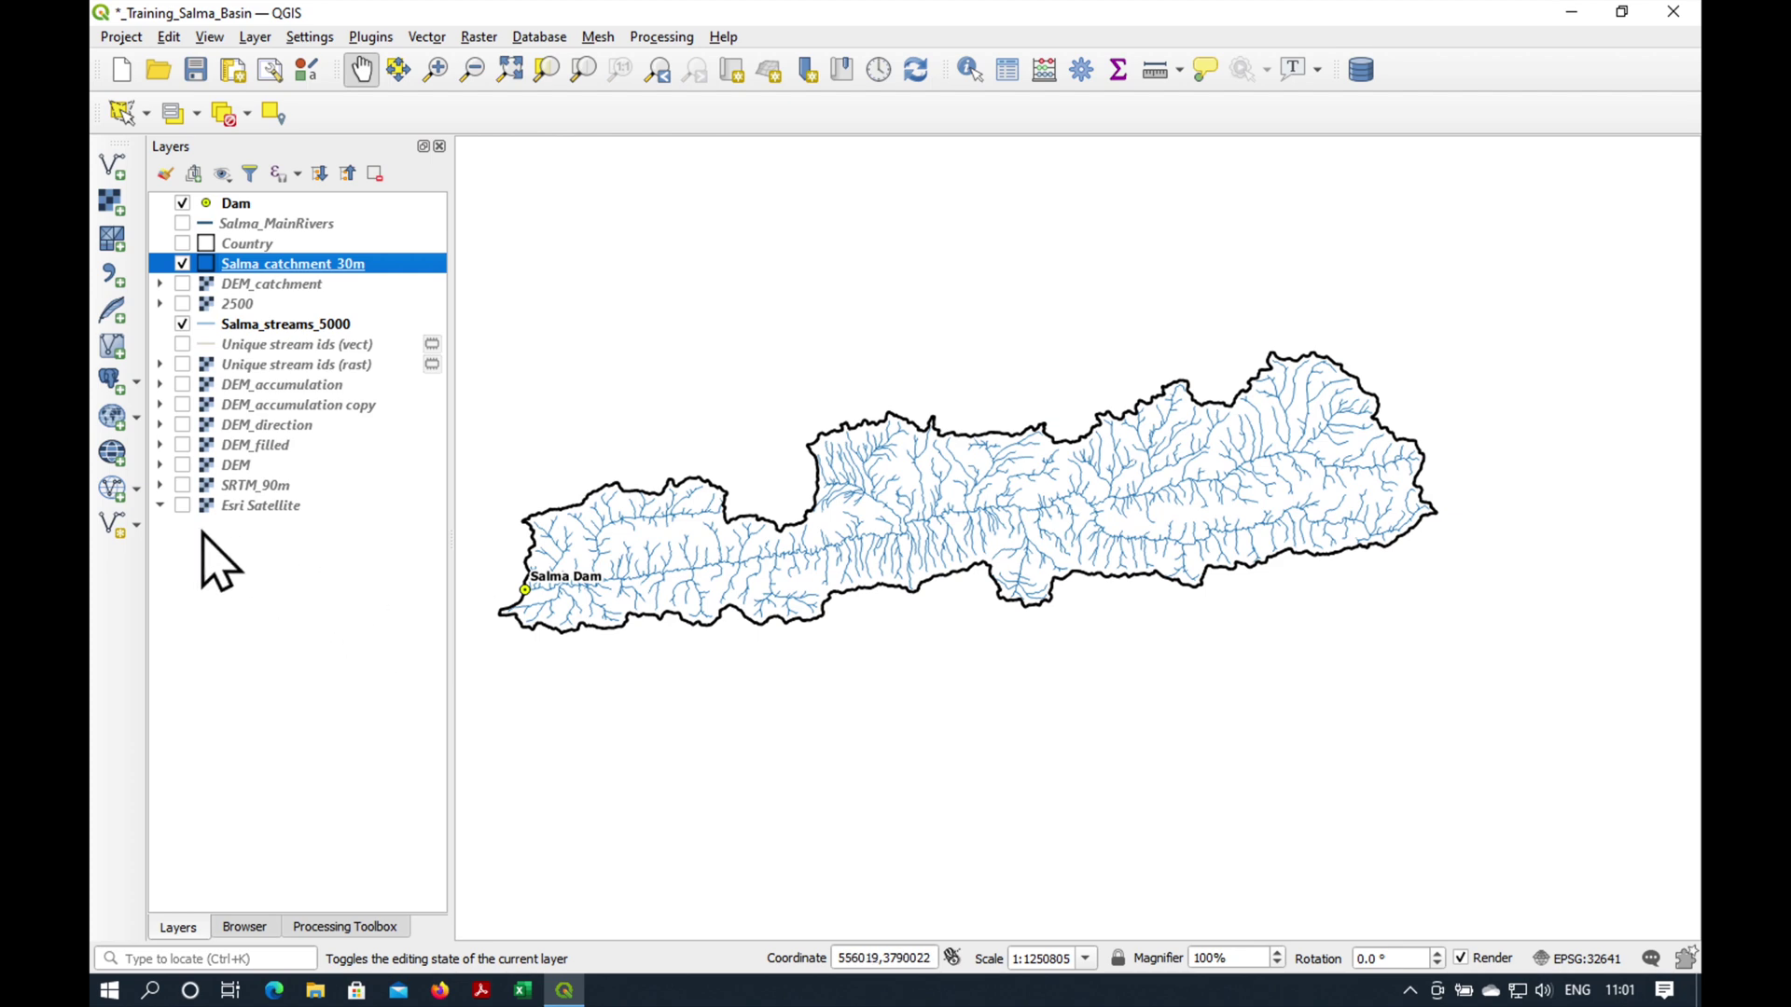
- Turn on DEM_filled and set its min/max statistics extent to Updated canvas
left_click(182, 446)
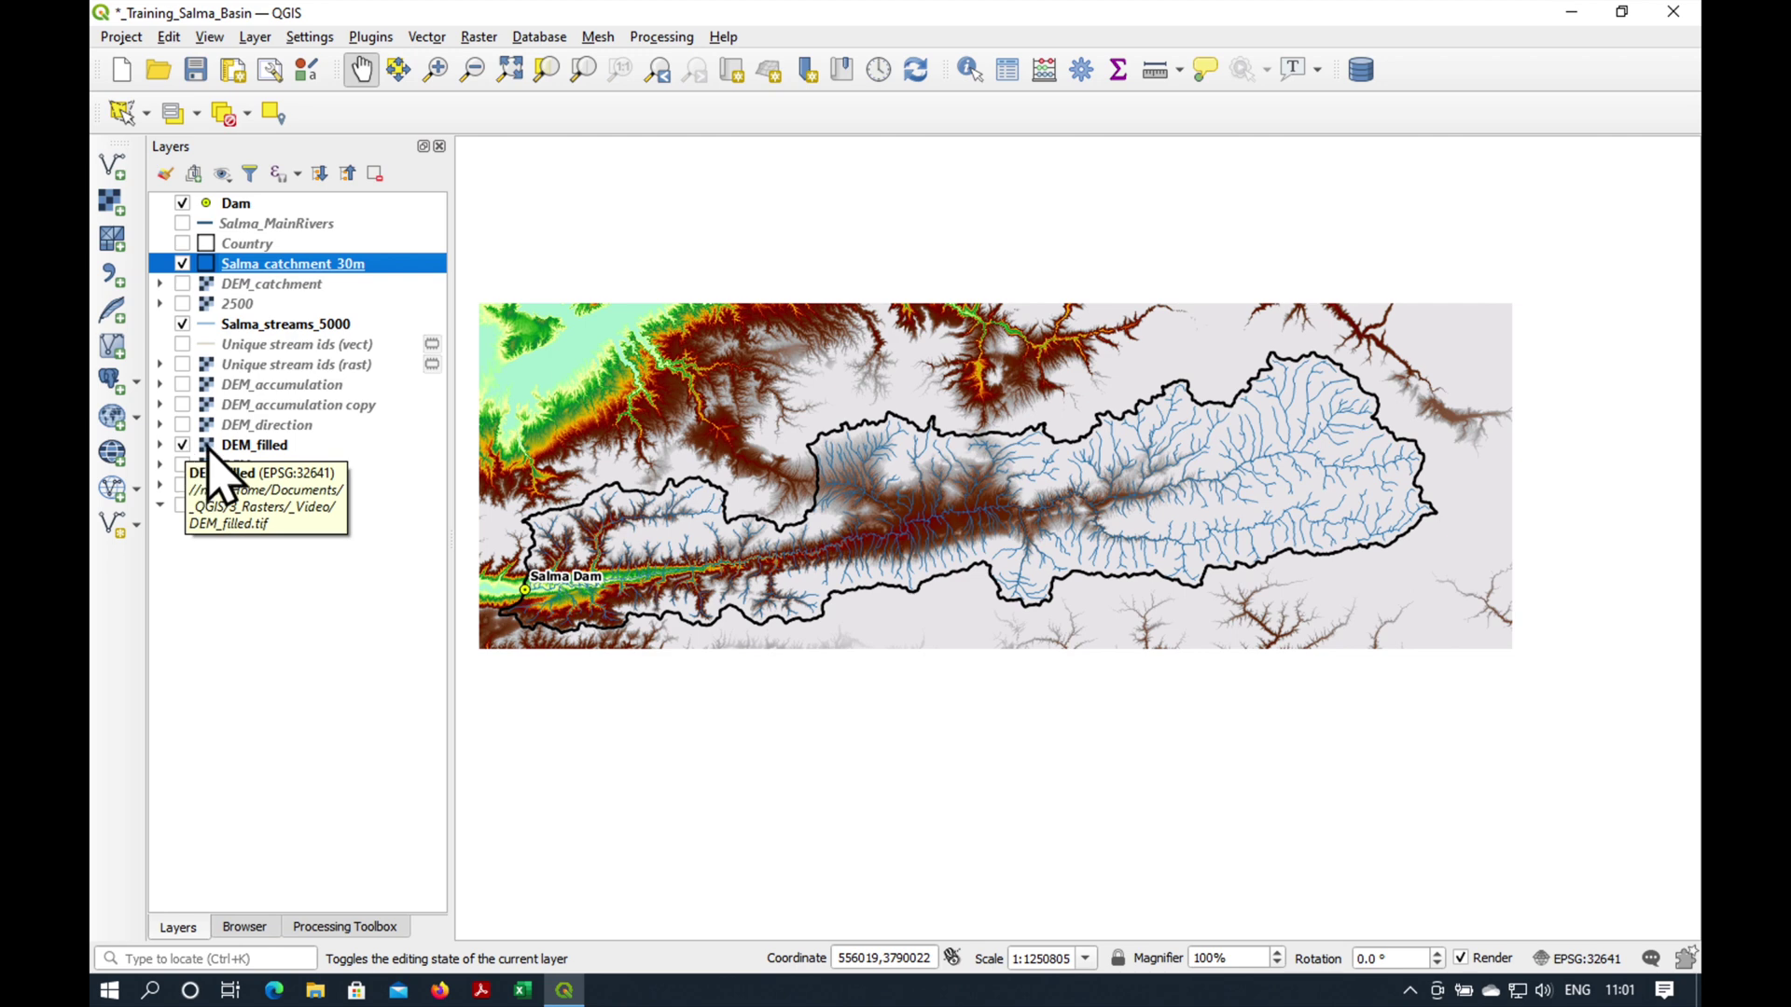
double_click(238, 446)
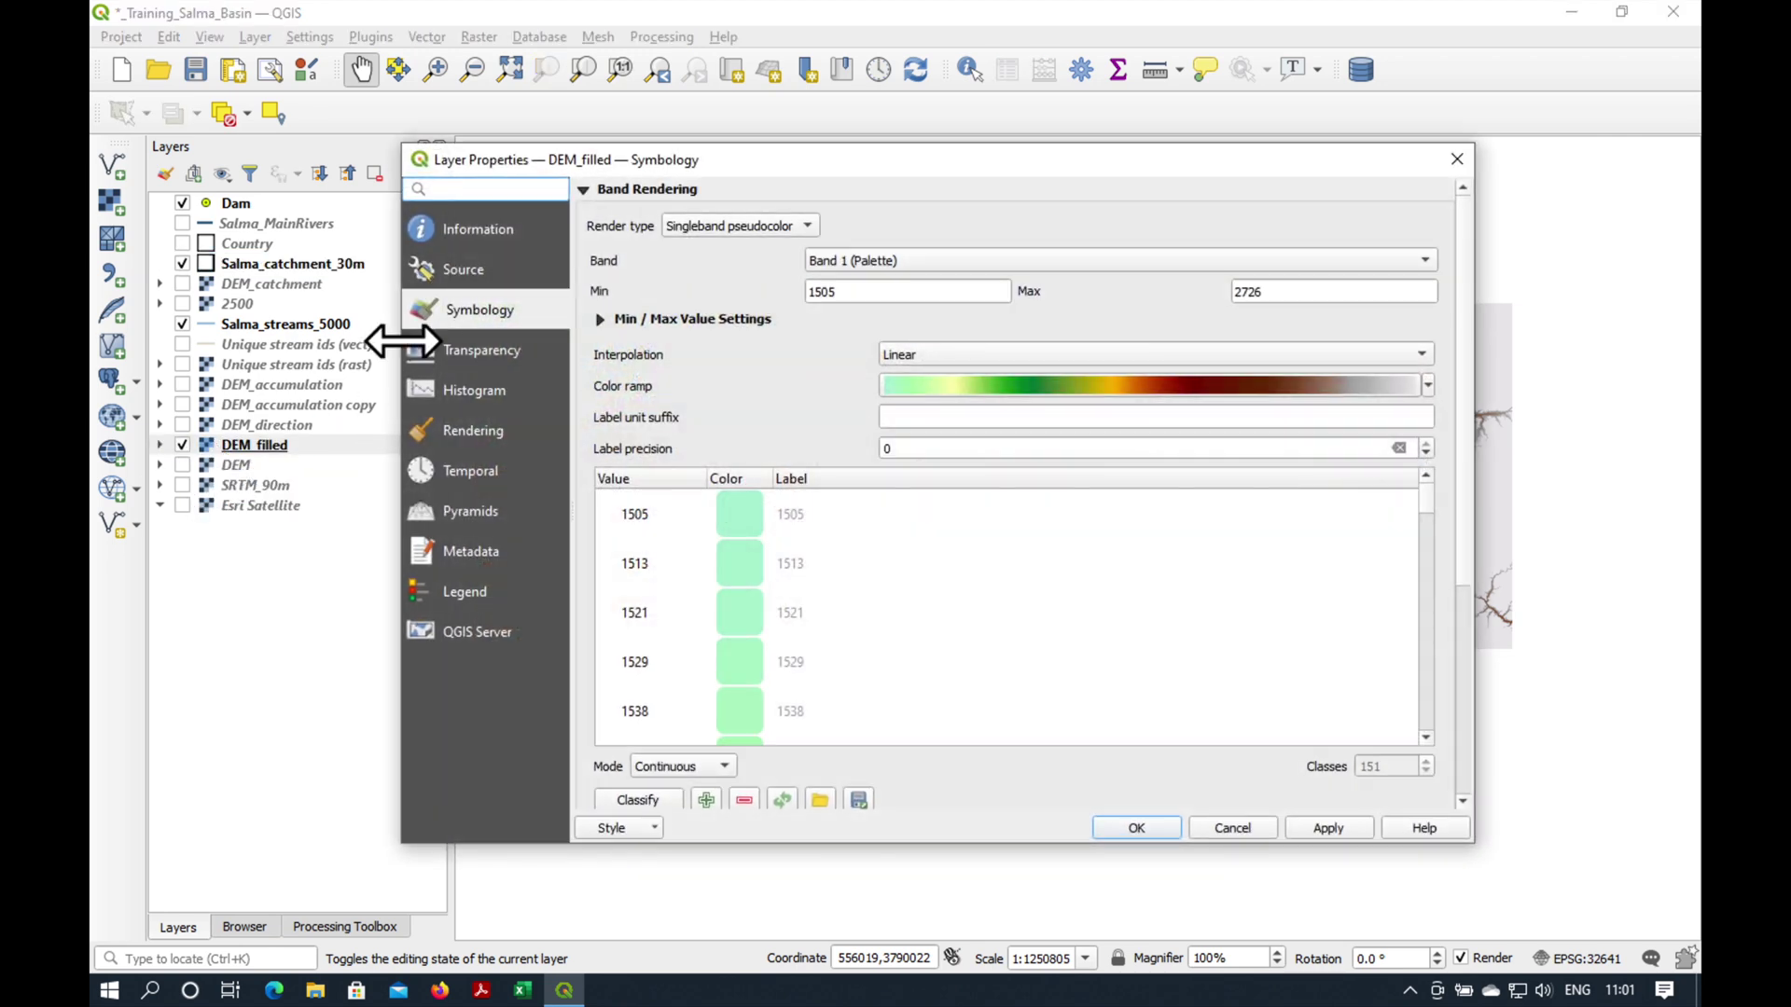
left_click(601, 319)
left_click(1109, 497)
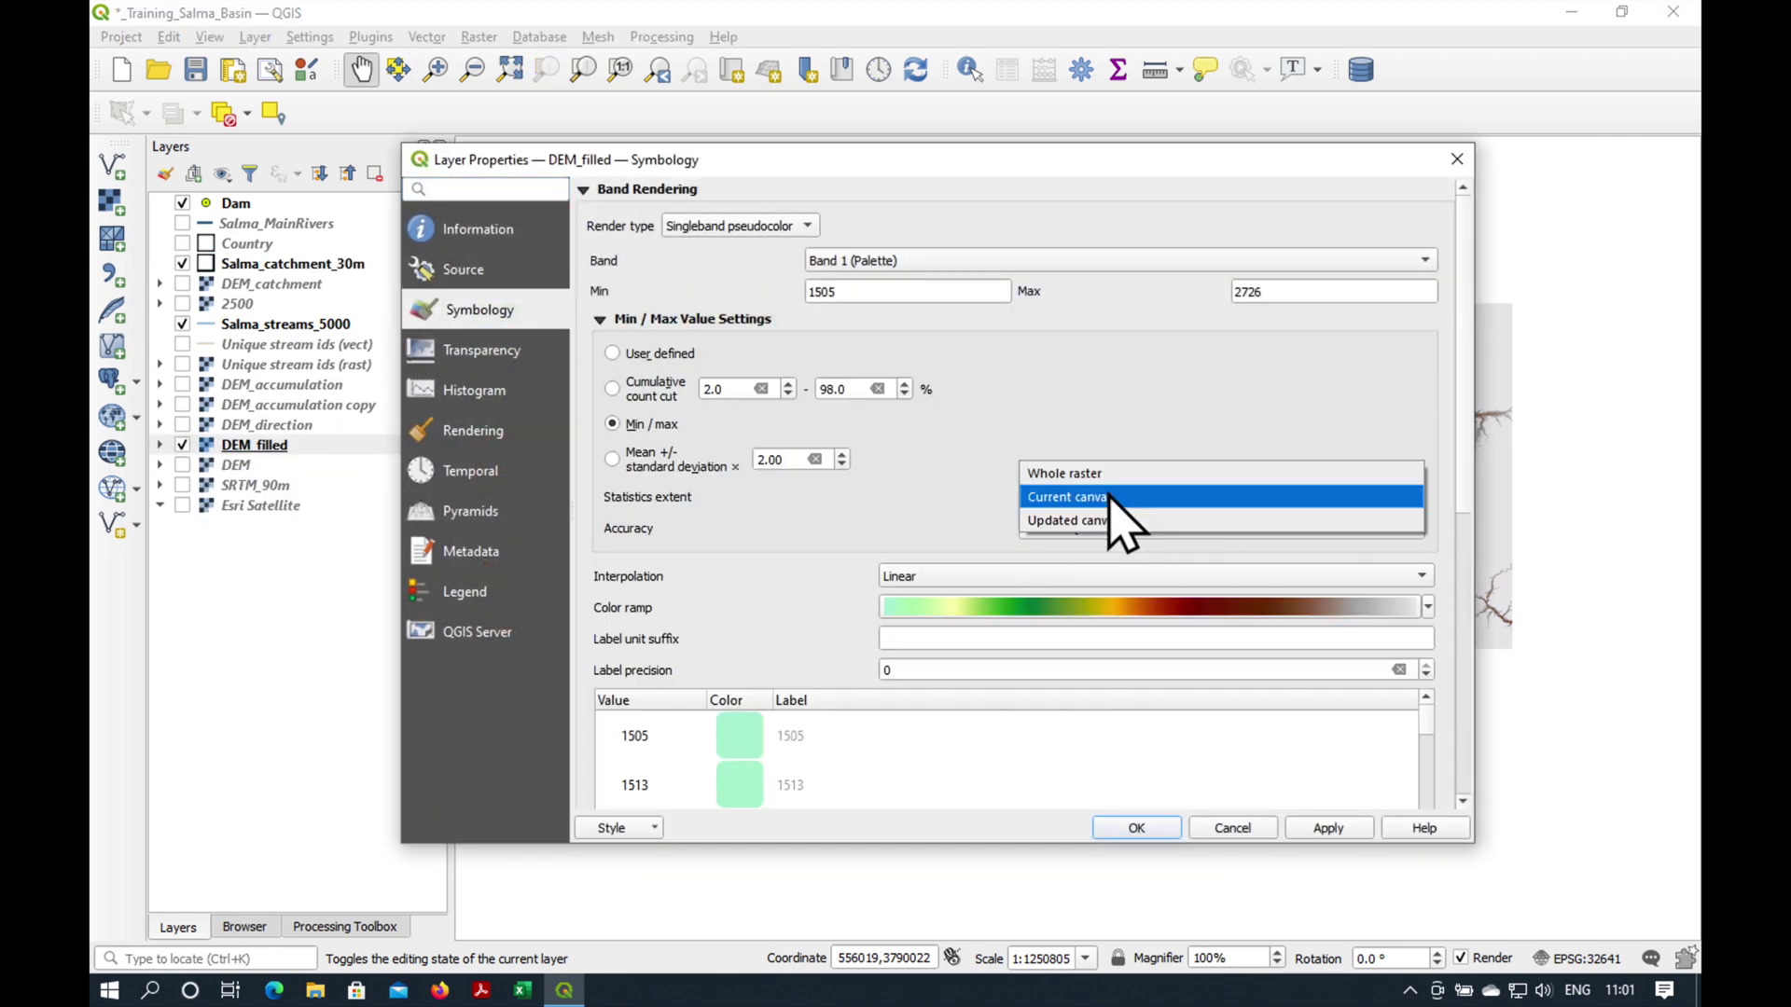
left_click(1120, 520)
left_click(1136, 829)
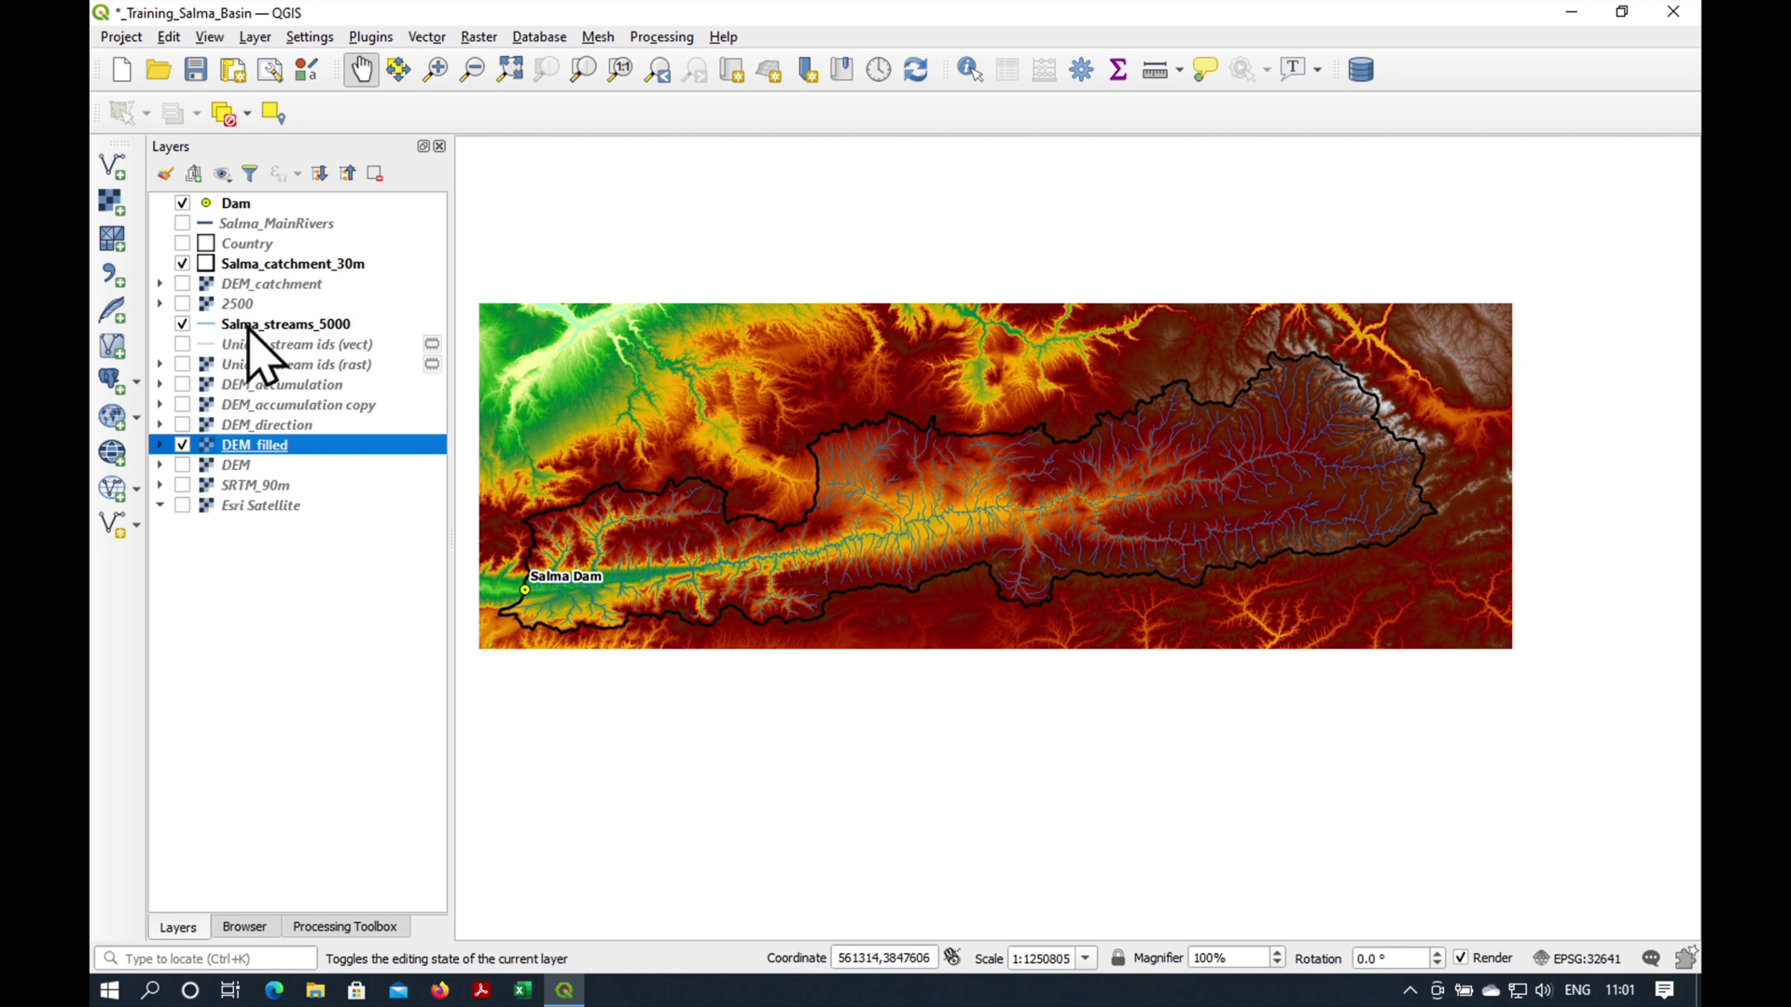
- Render Salma_catchment_30m as inverted polygons with a white Simple Fill
left_click(255, 268)
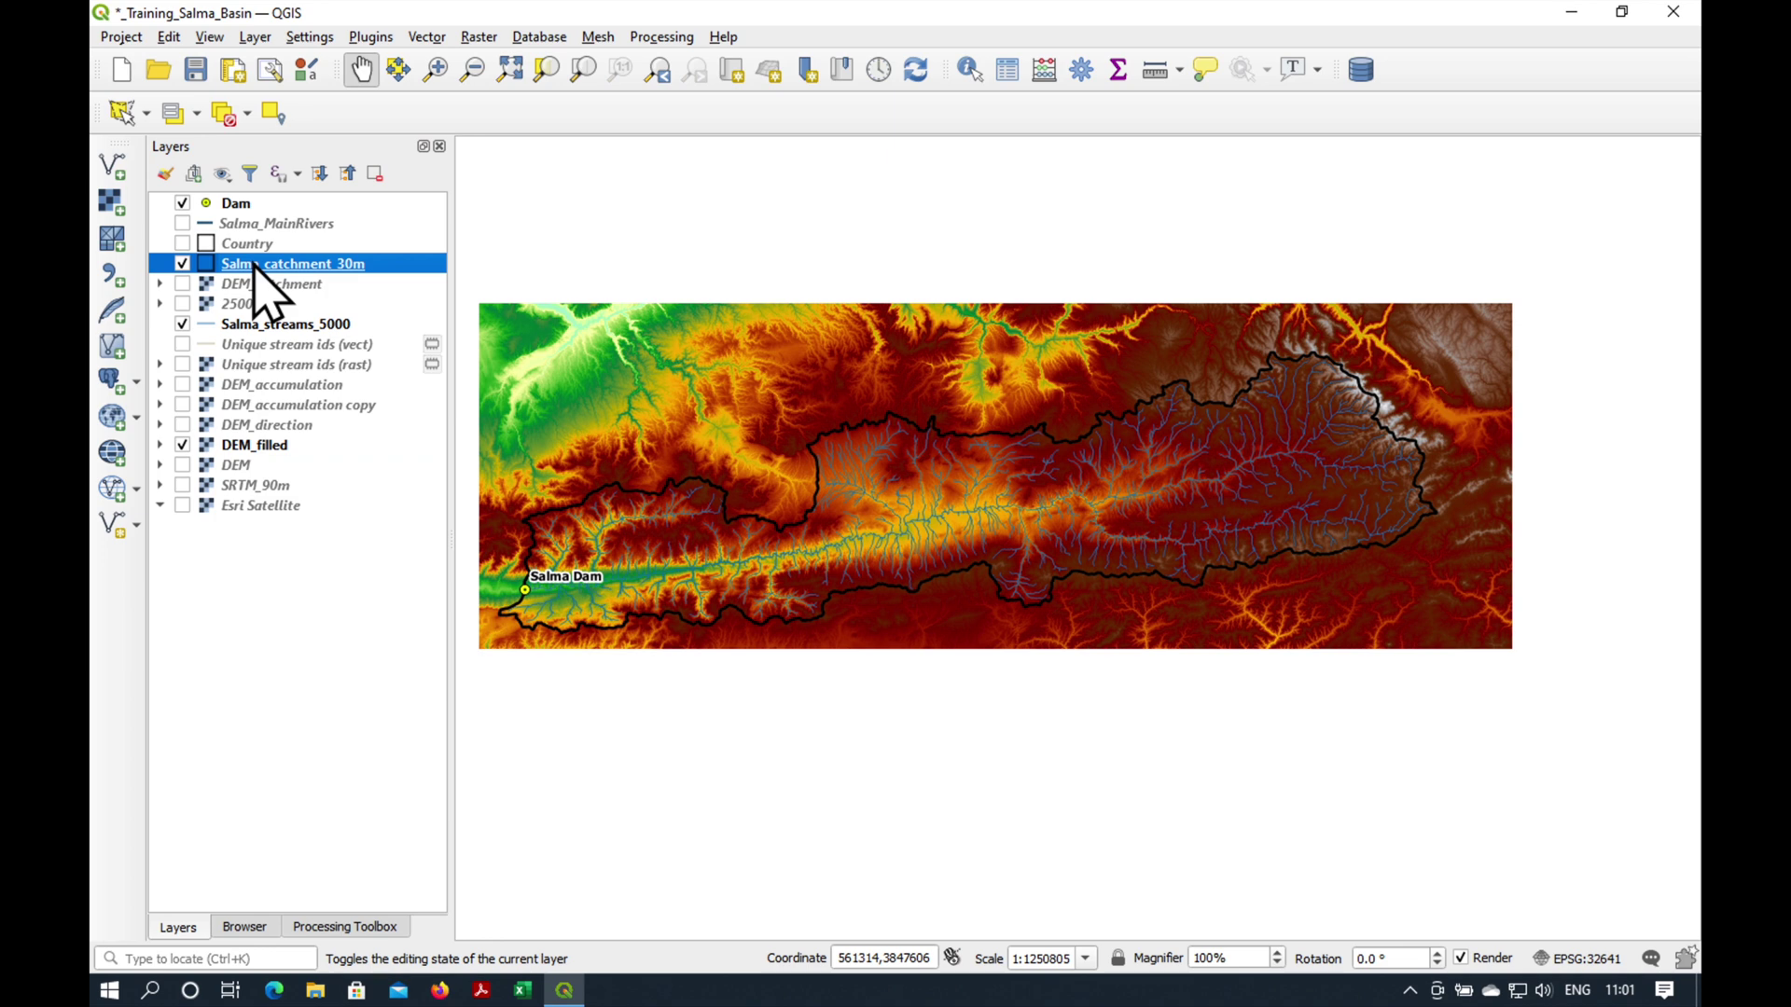
double_click(254, 268)
left_click_drag(320, 235, 297, 134)
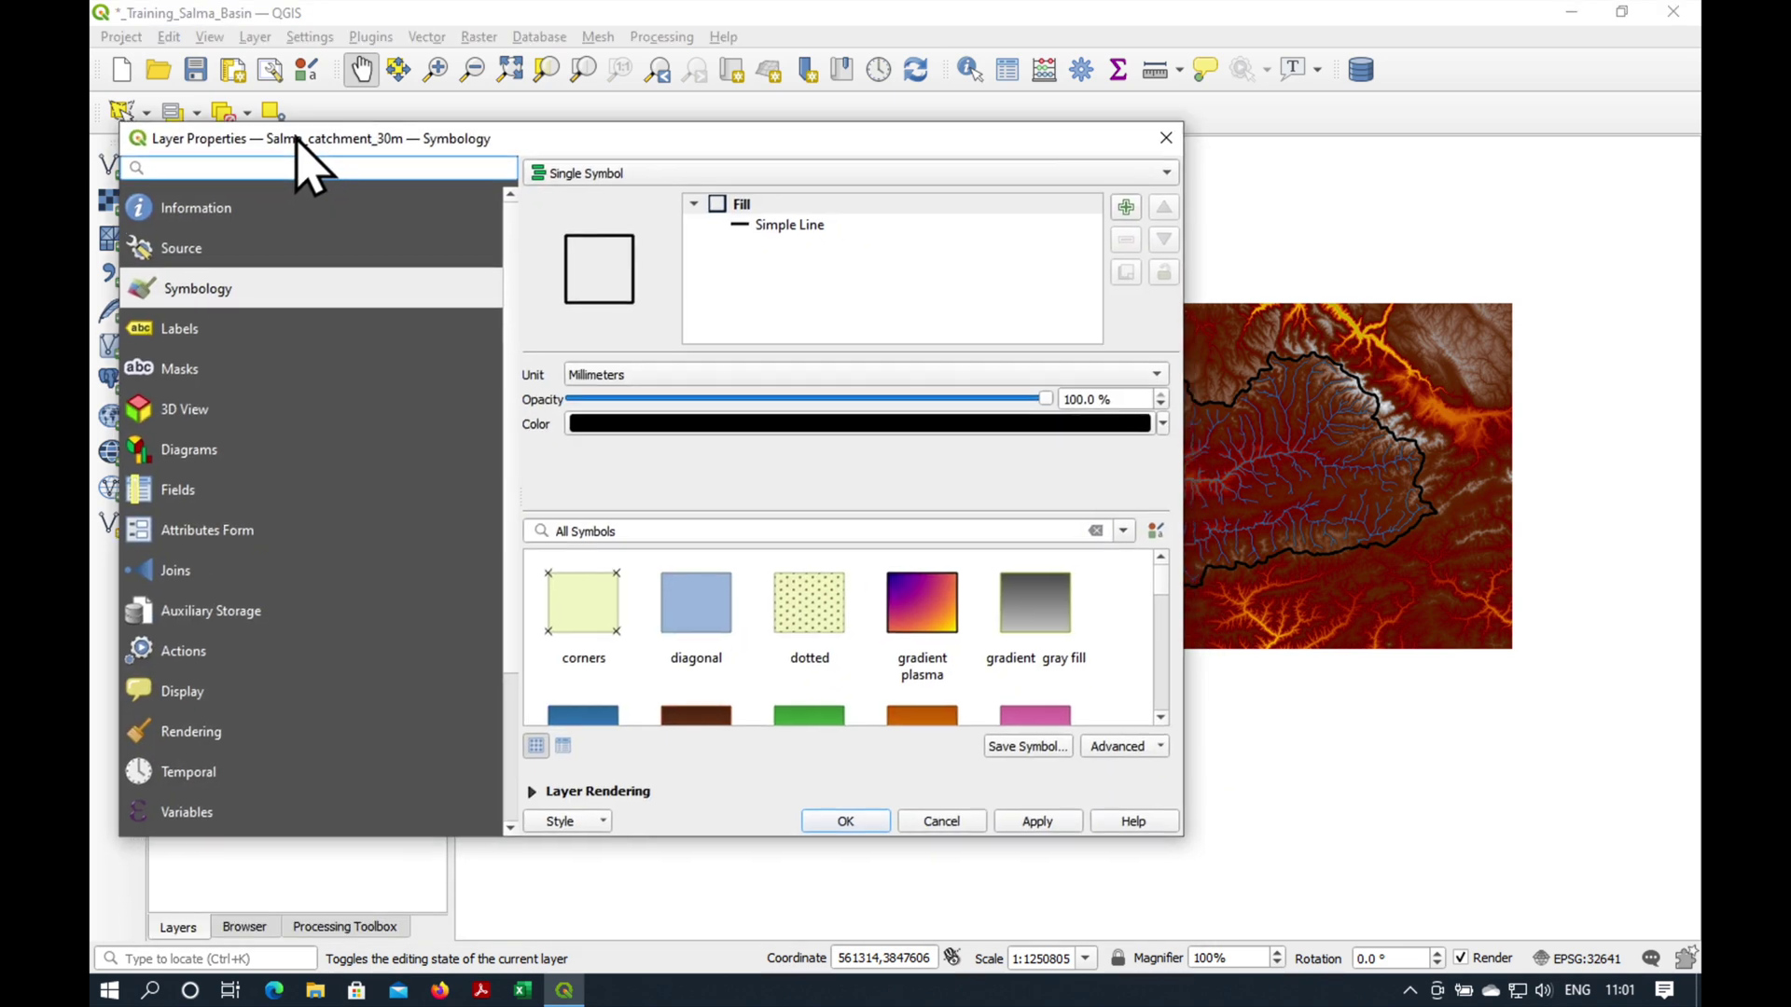
left_click(586, 169)
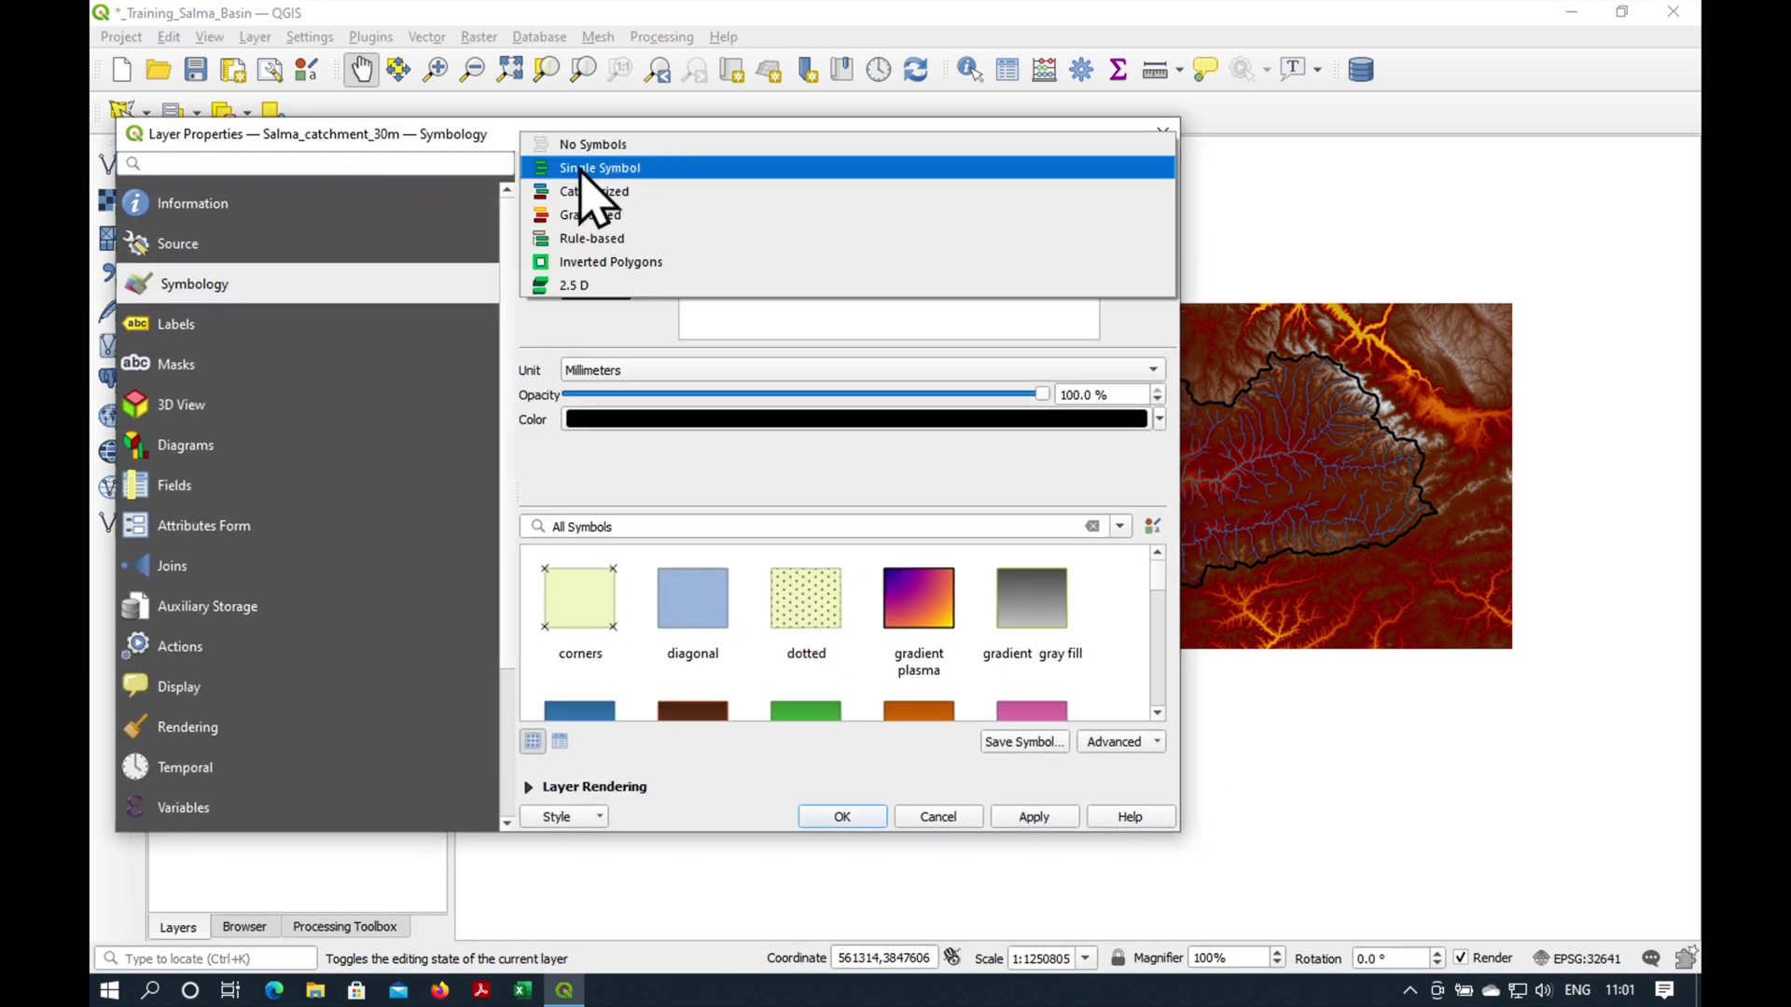
left_click(610, 266)
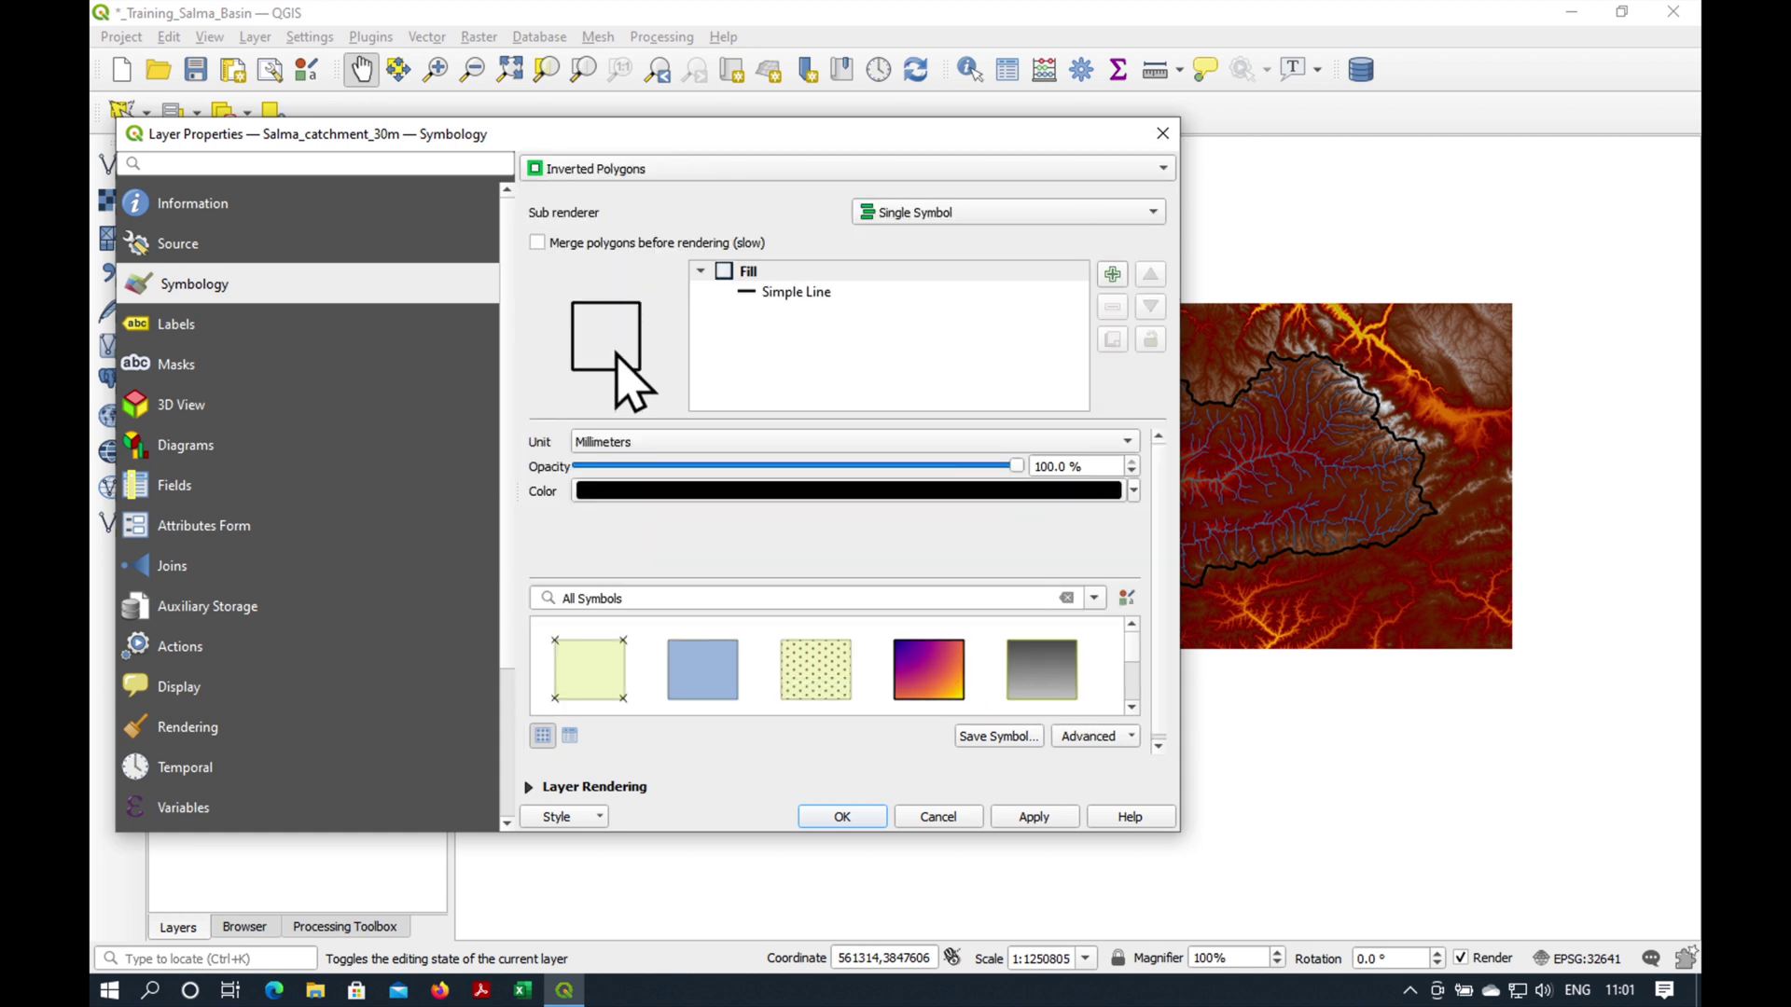
left_click(741, 272)
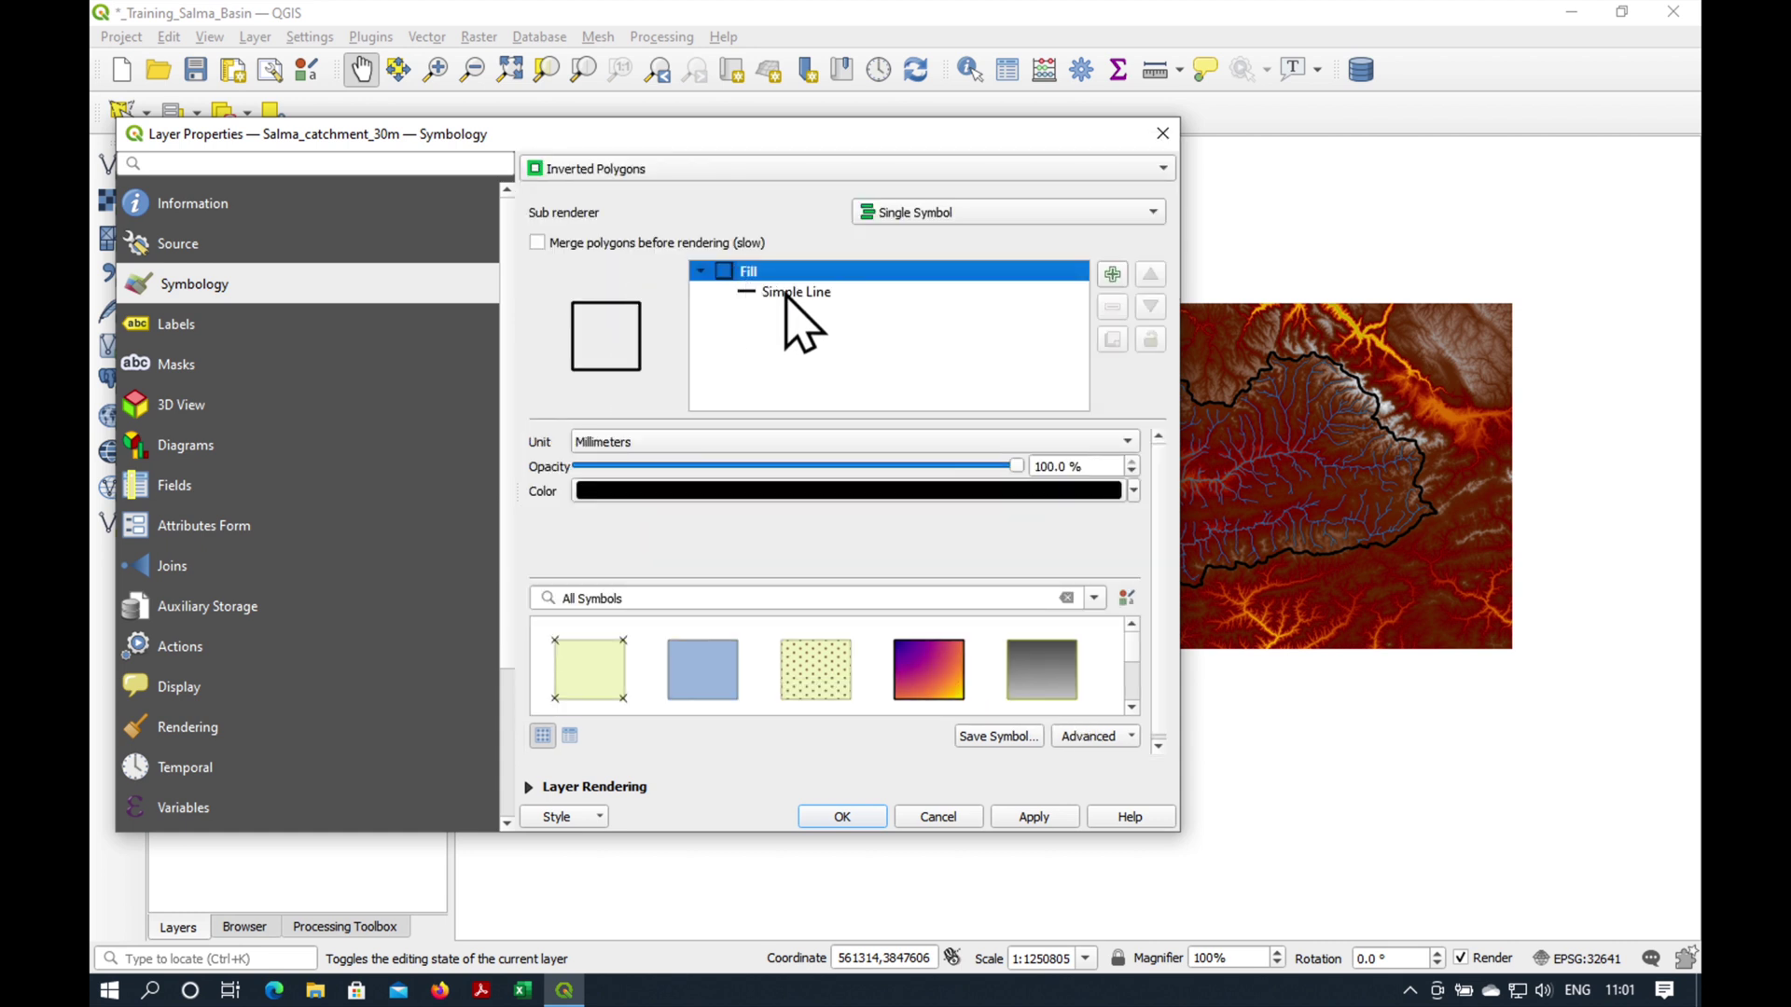
left_click(785, 294)
left_click(786, 443)
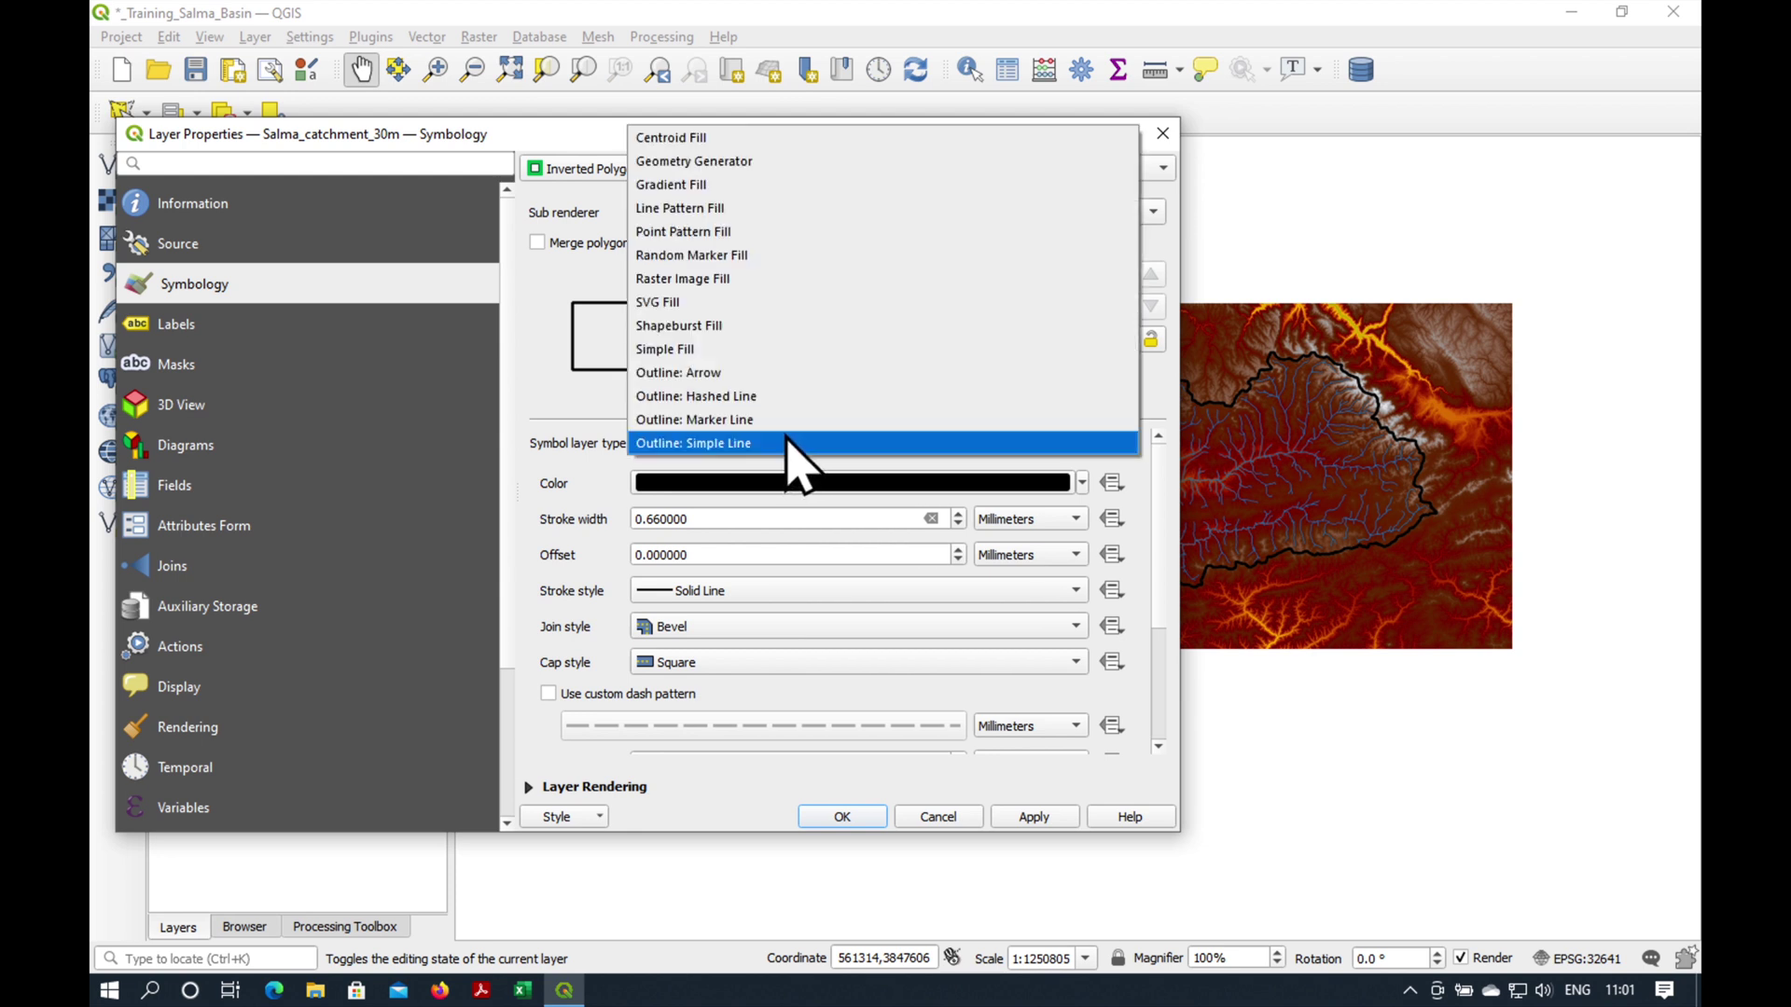
left_click(755, 349)
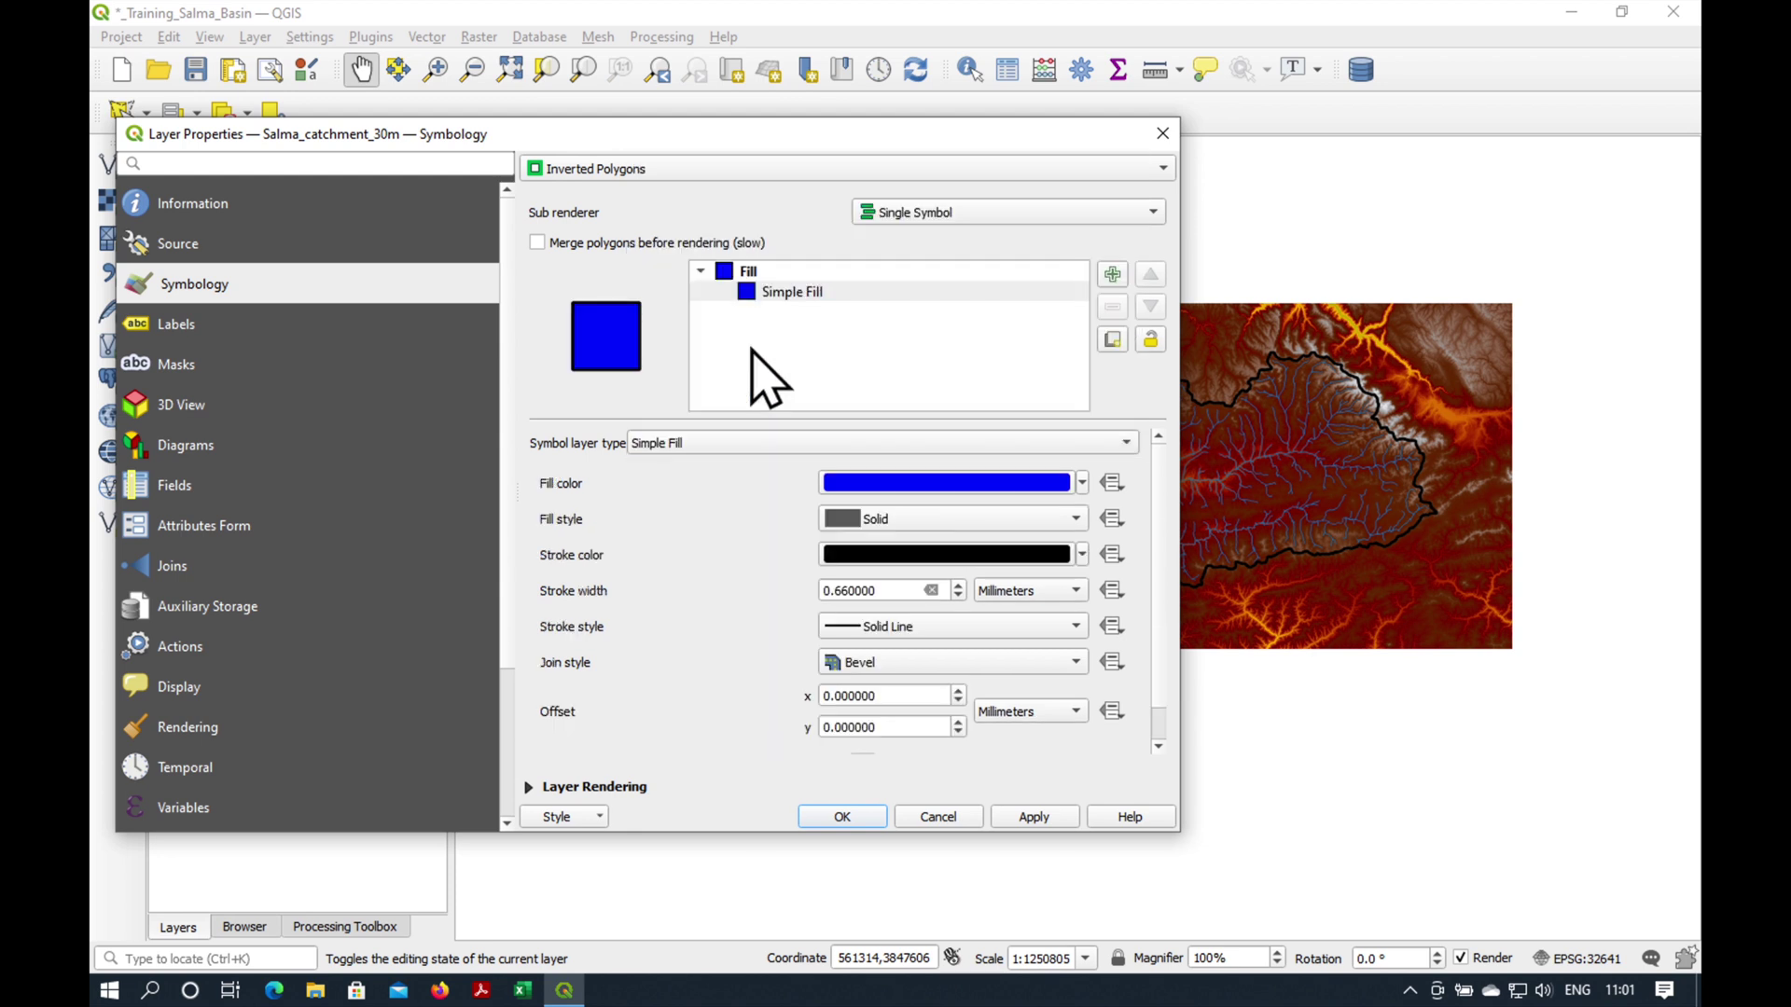
left_click(1082, 483)
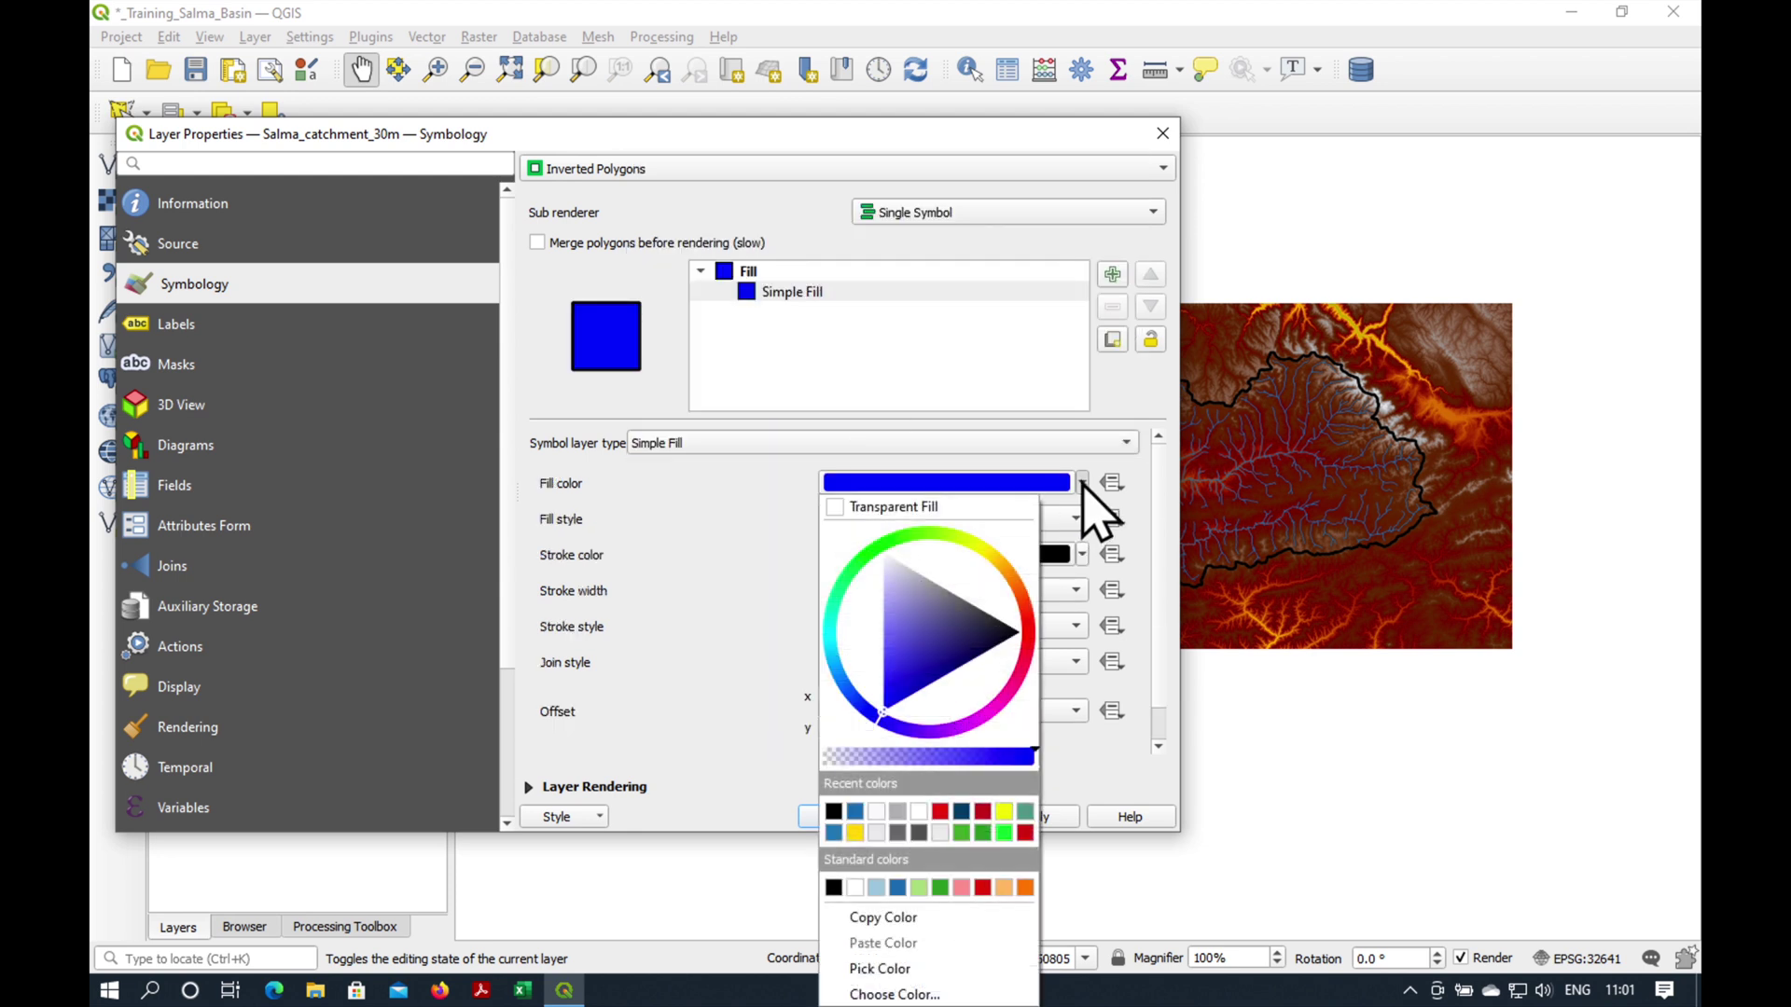
left_click(855, 887)
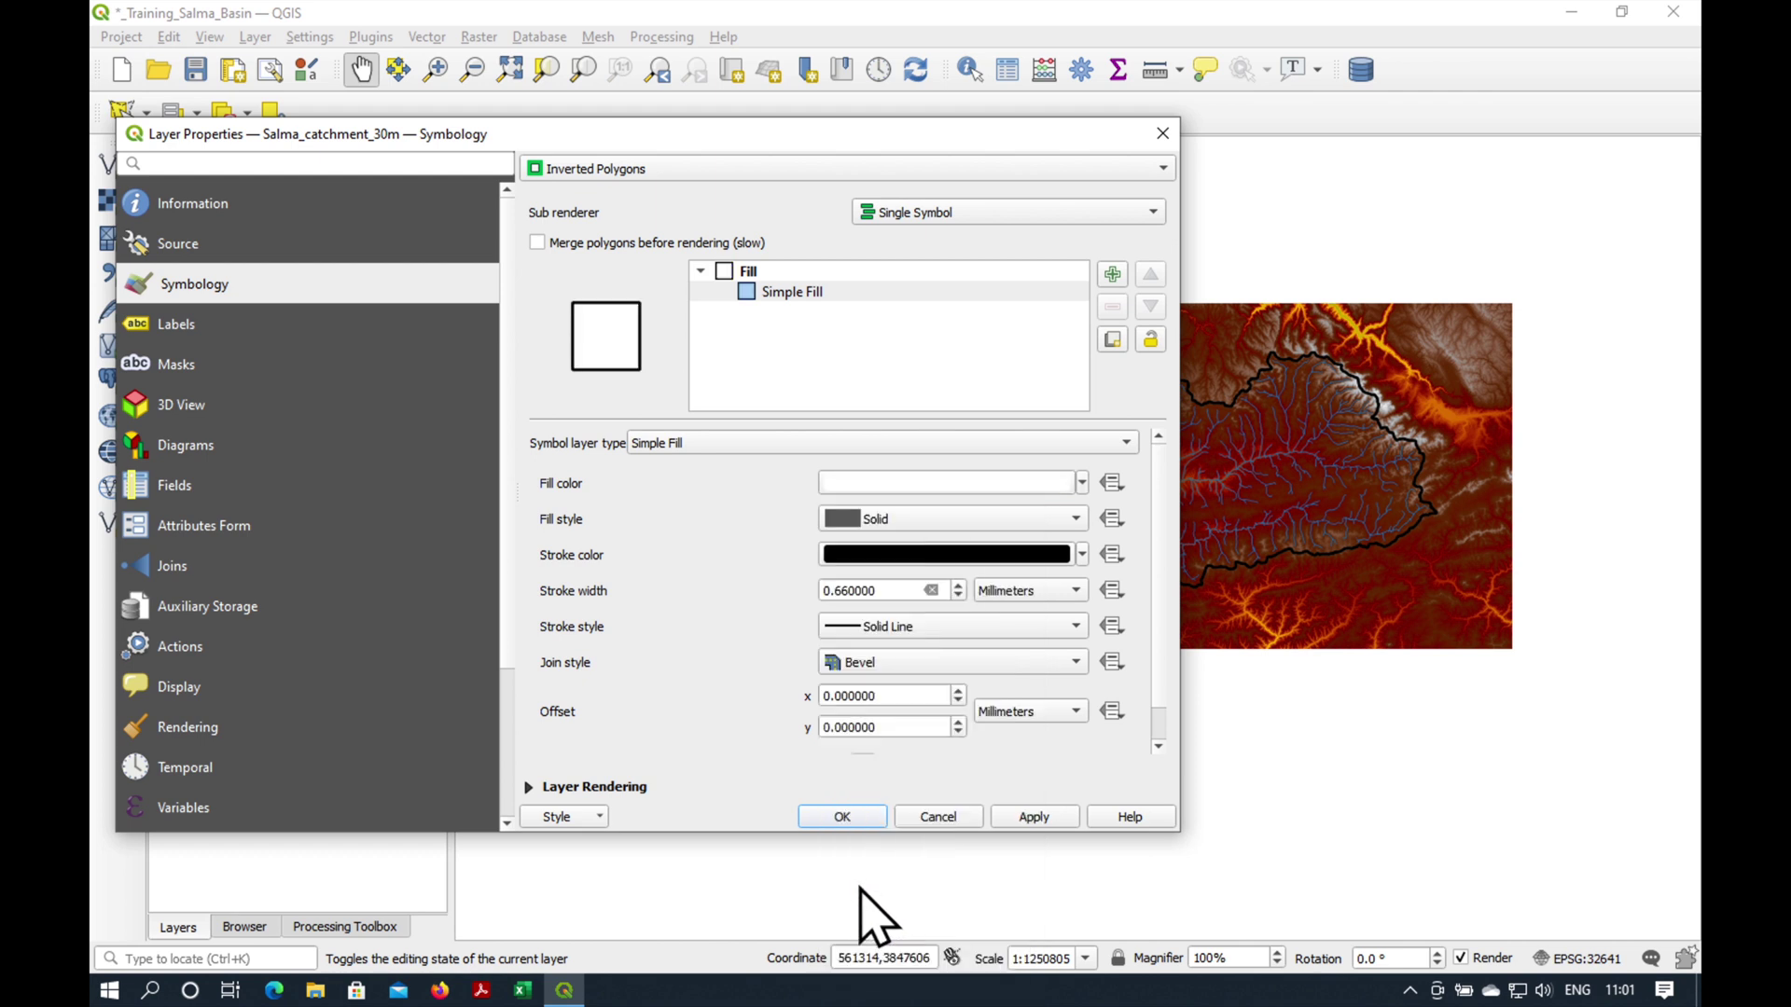
left_click(1033, 818)
- Lower the catchment mask's layer rendering opacity to 60.8% and confirm
left_click_drag(839, 135, 940, 142)
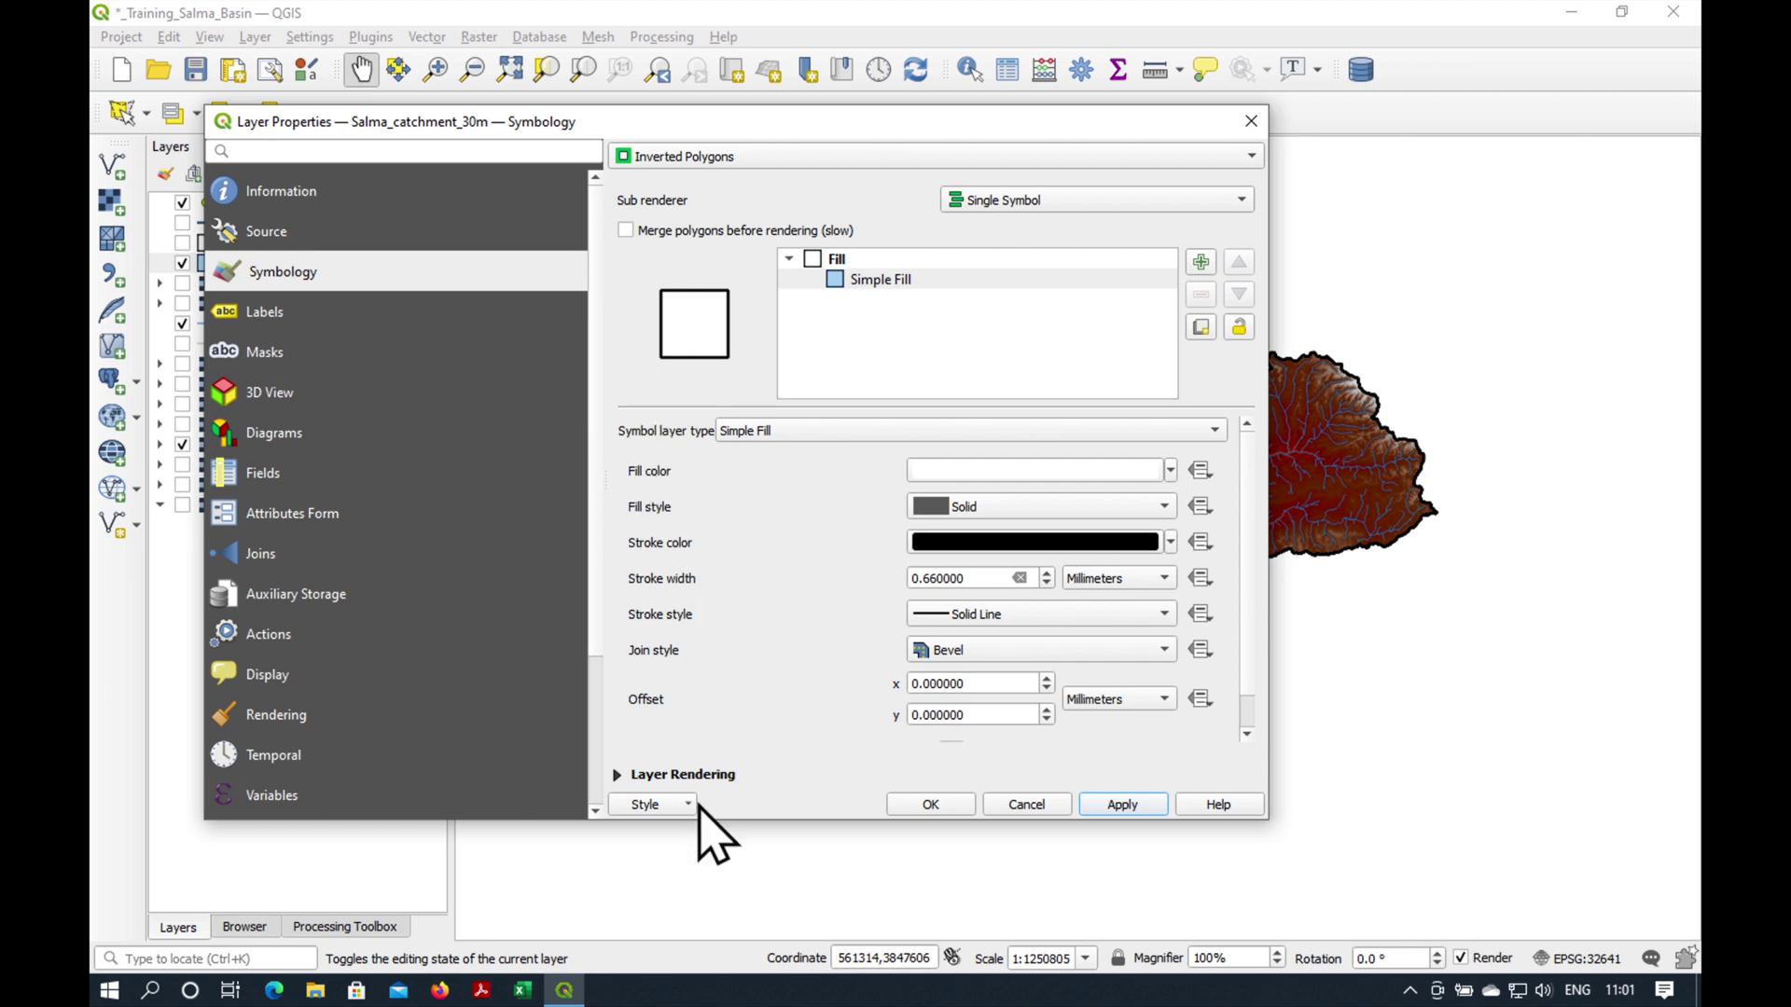
left_click(619, 776)
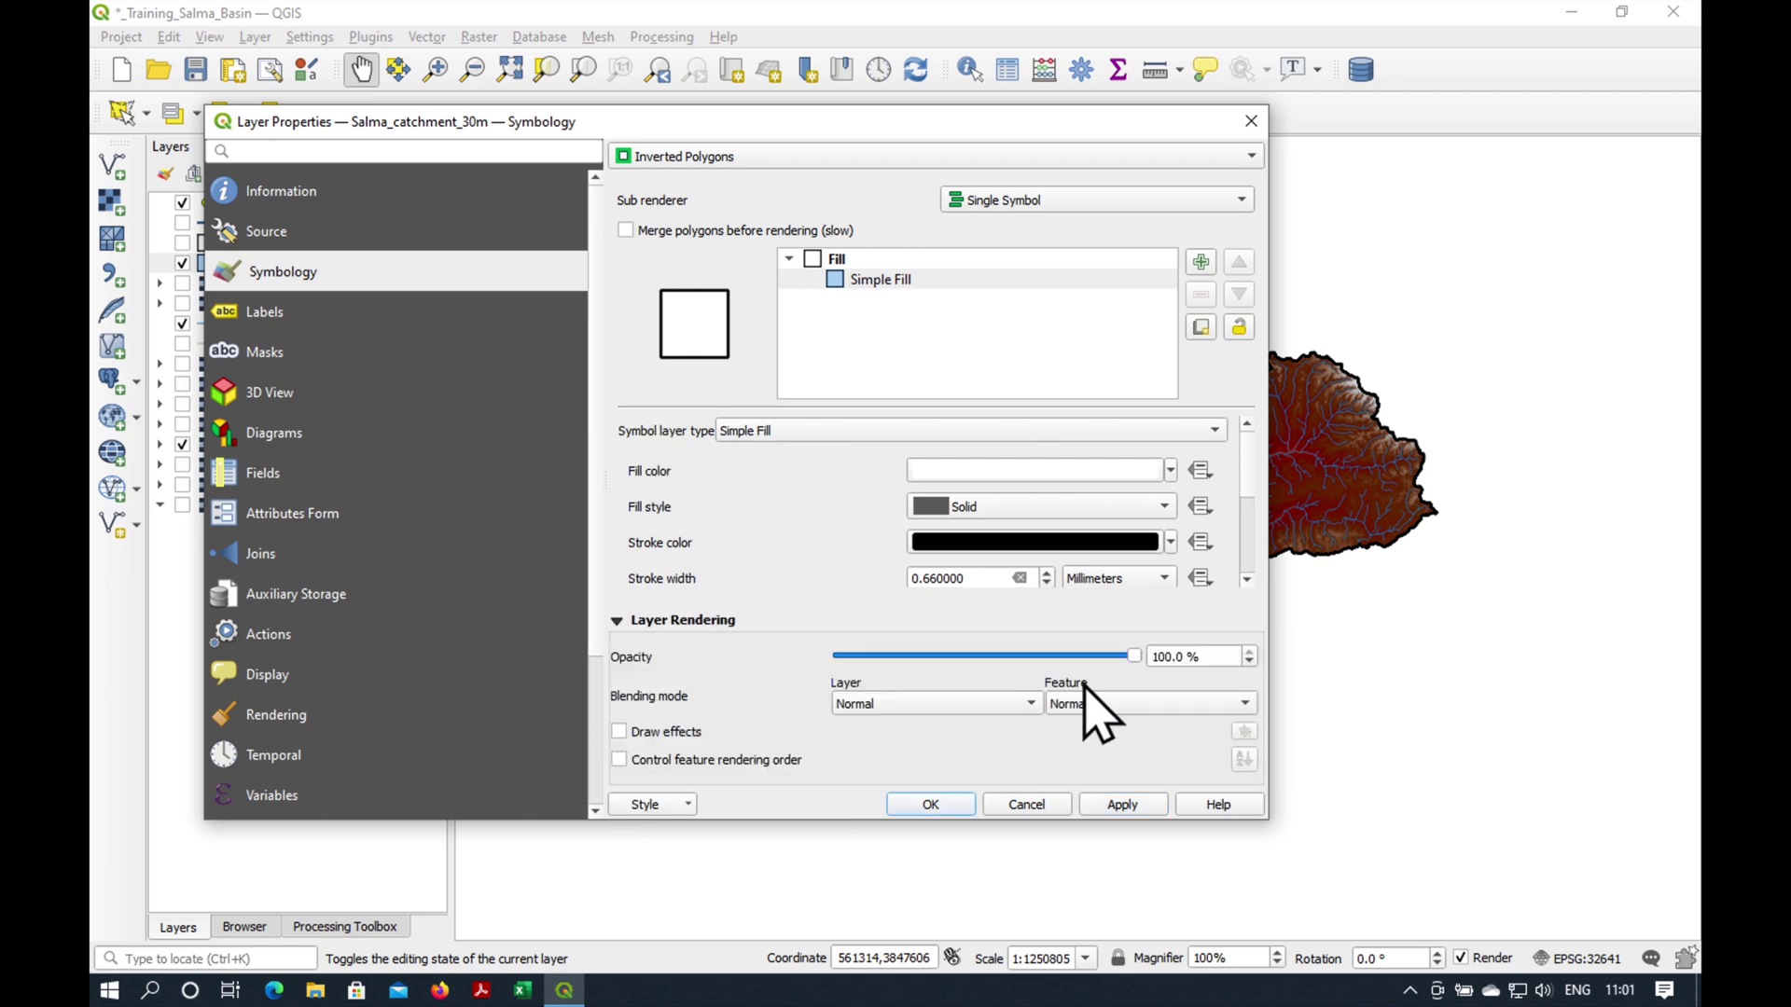
left_click_drag(1134, 656, 1019, 657)
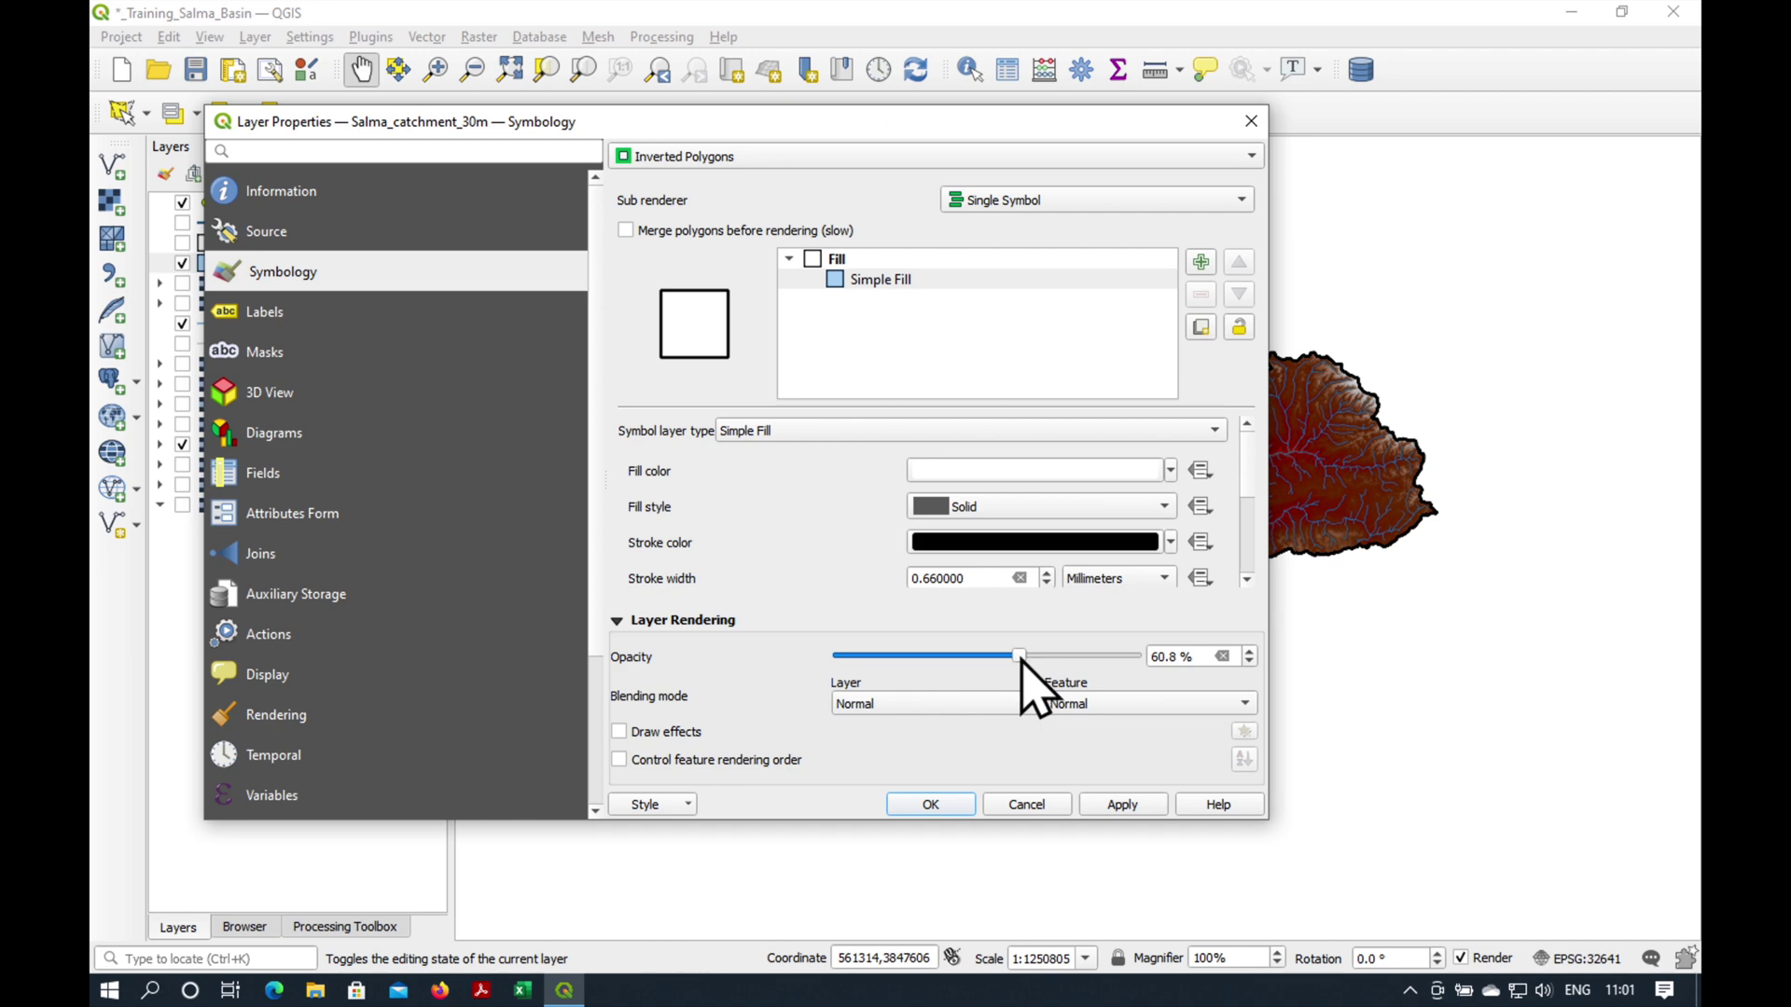
left_click(1123, 804)
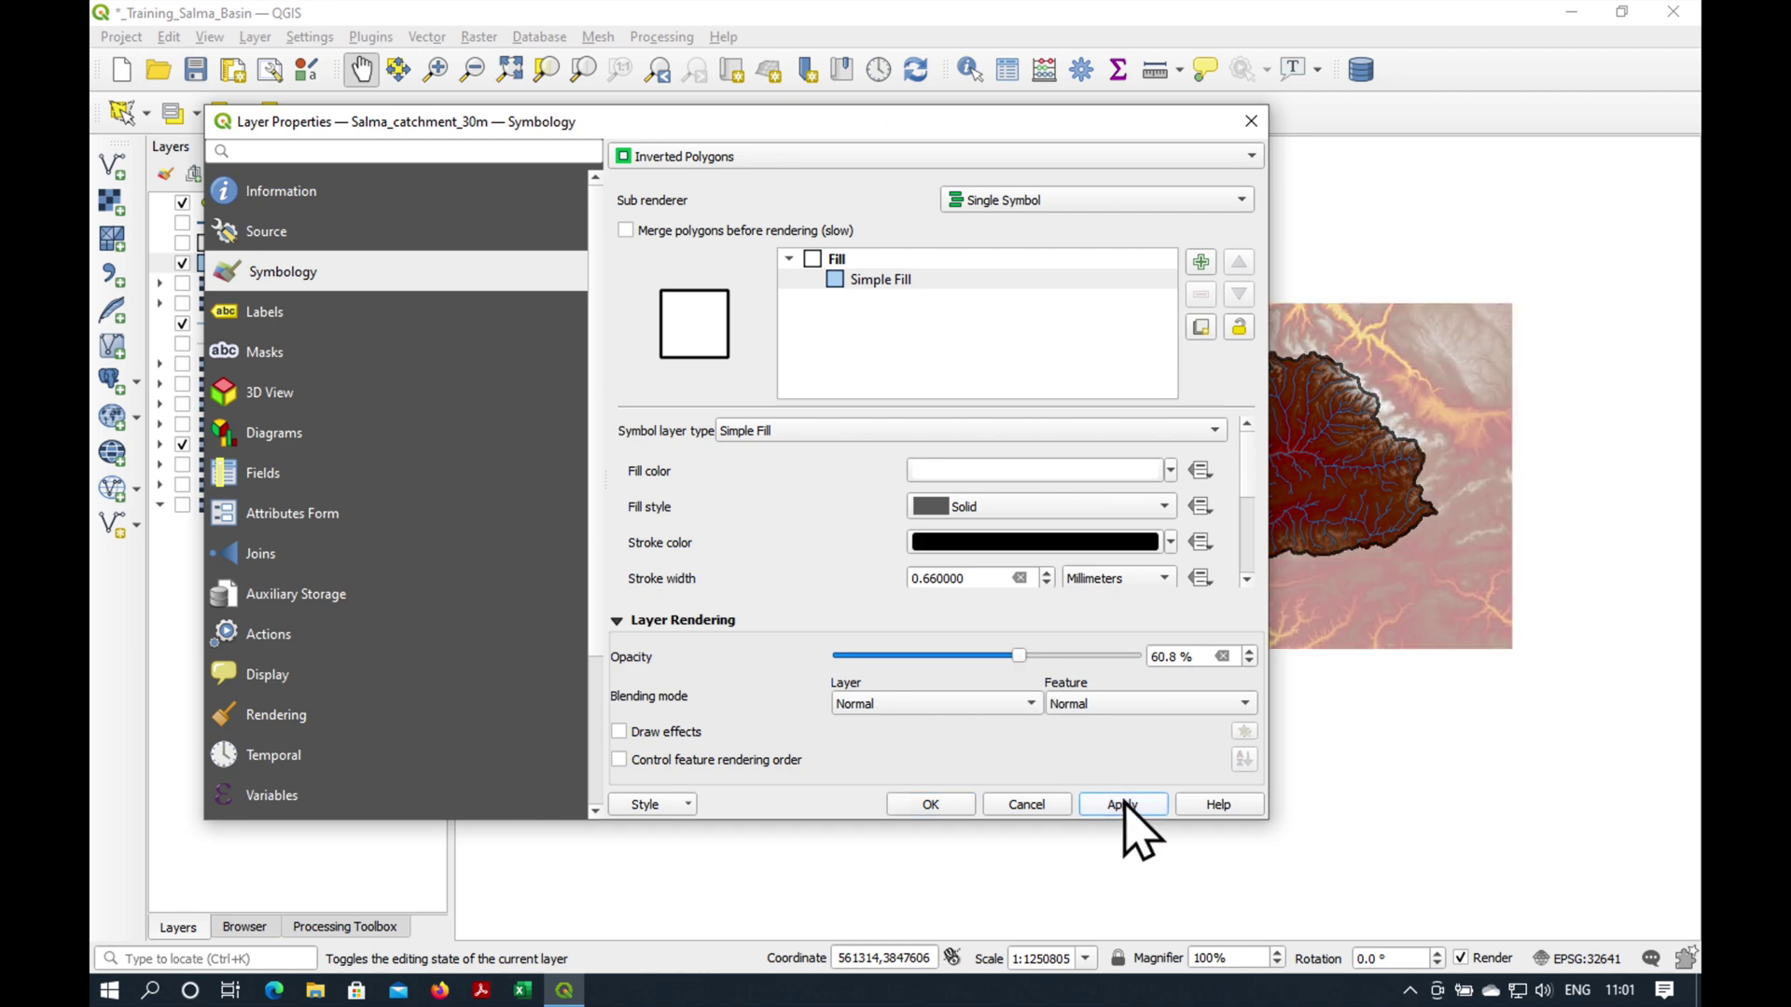
left_click(931, 806)
left_click_drag(909, 686, 1021, 642)
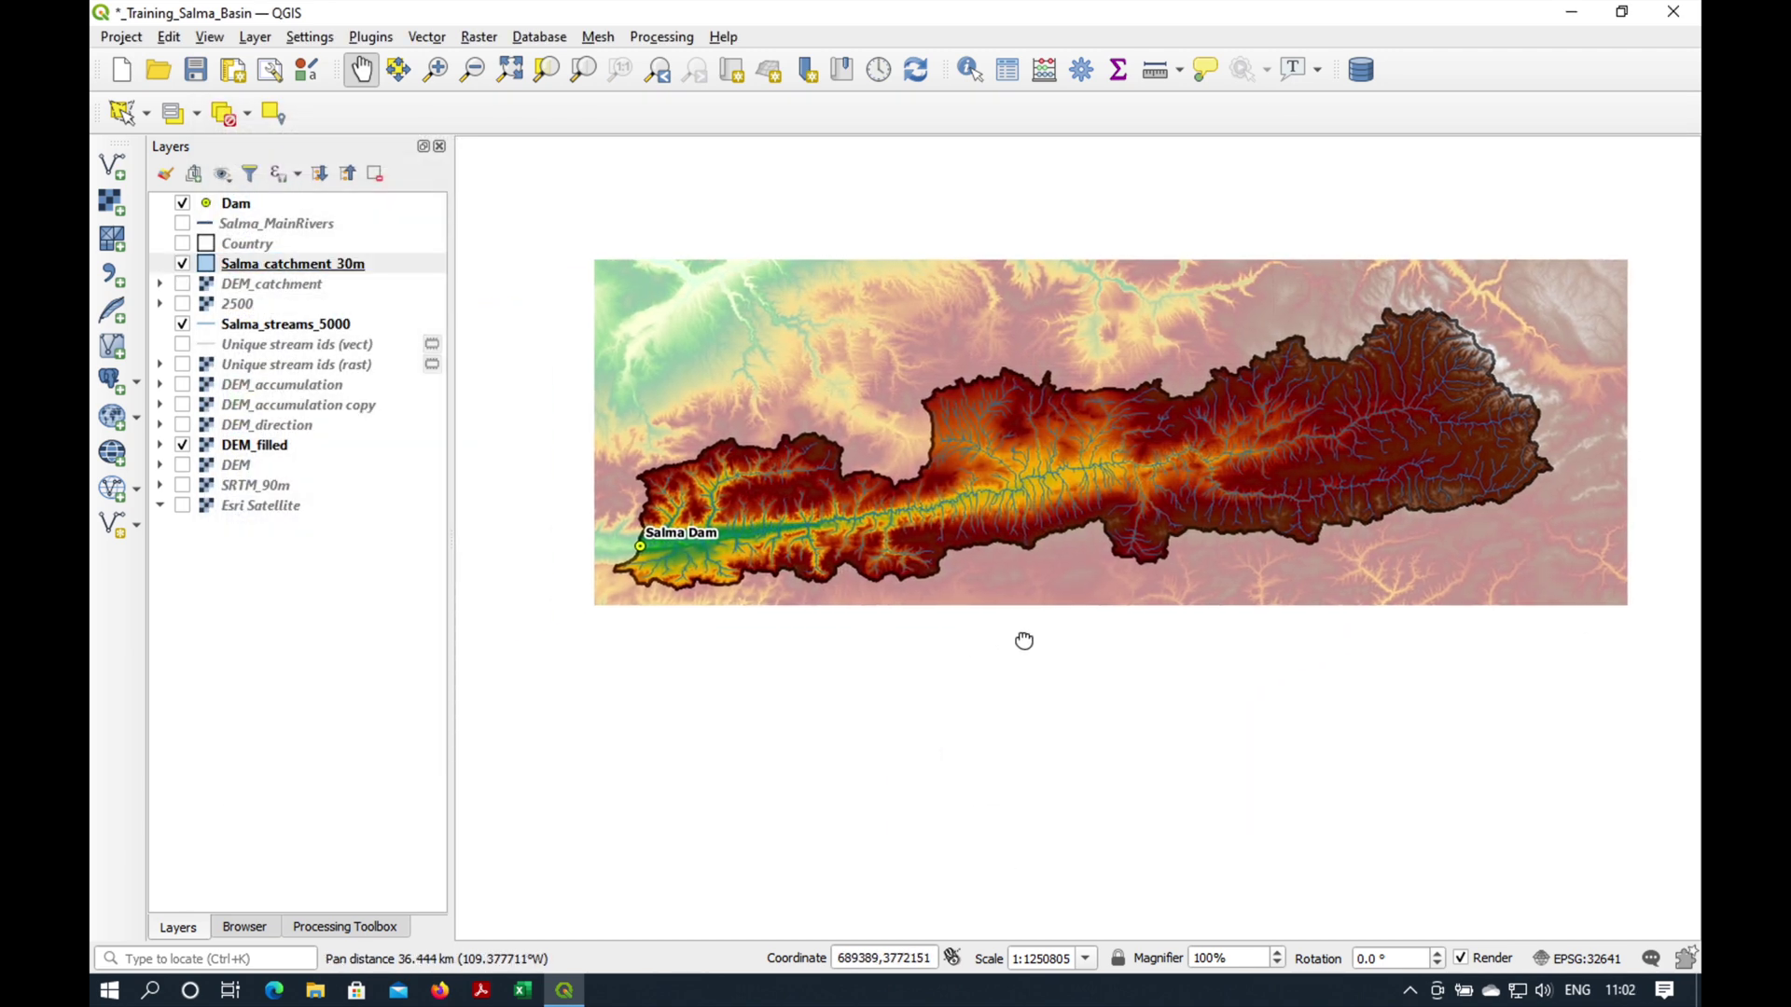
scroll(1014, 615, "up", 1)
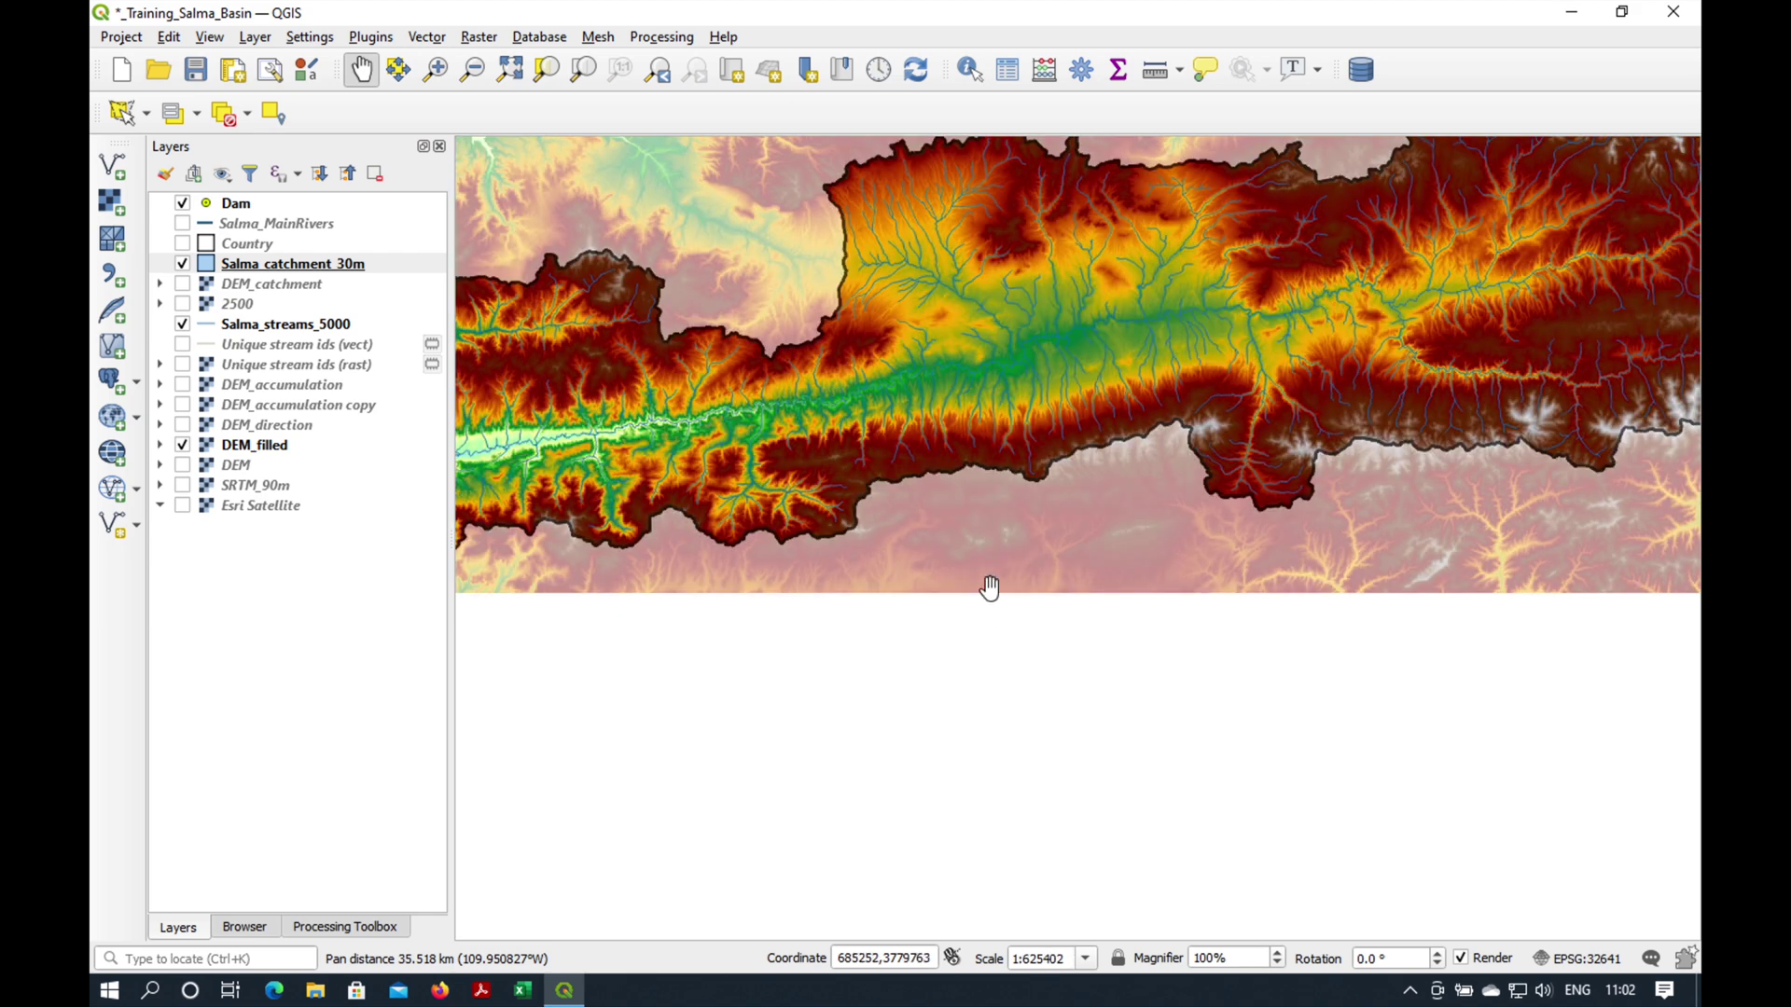
left_click_drag(987, 587, 1207, 589)
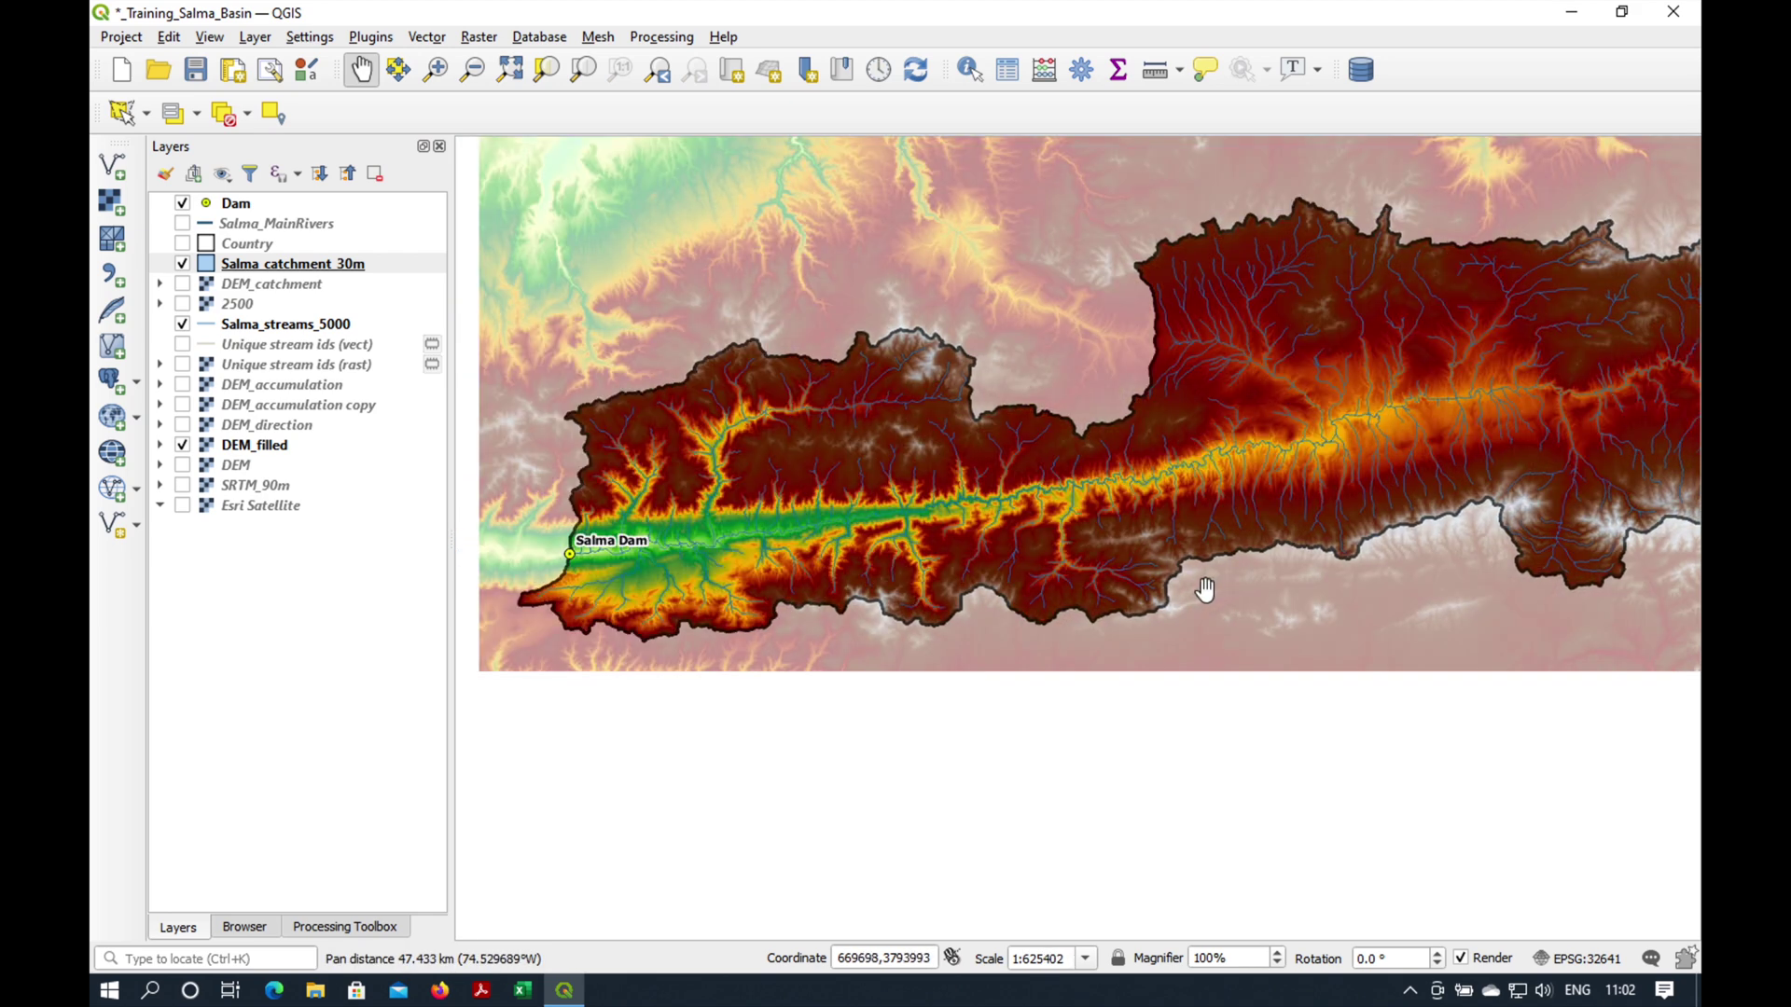
scroll(1216, 585, "down", 1)
left_click_drag(1207, 587, 919, 590)
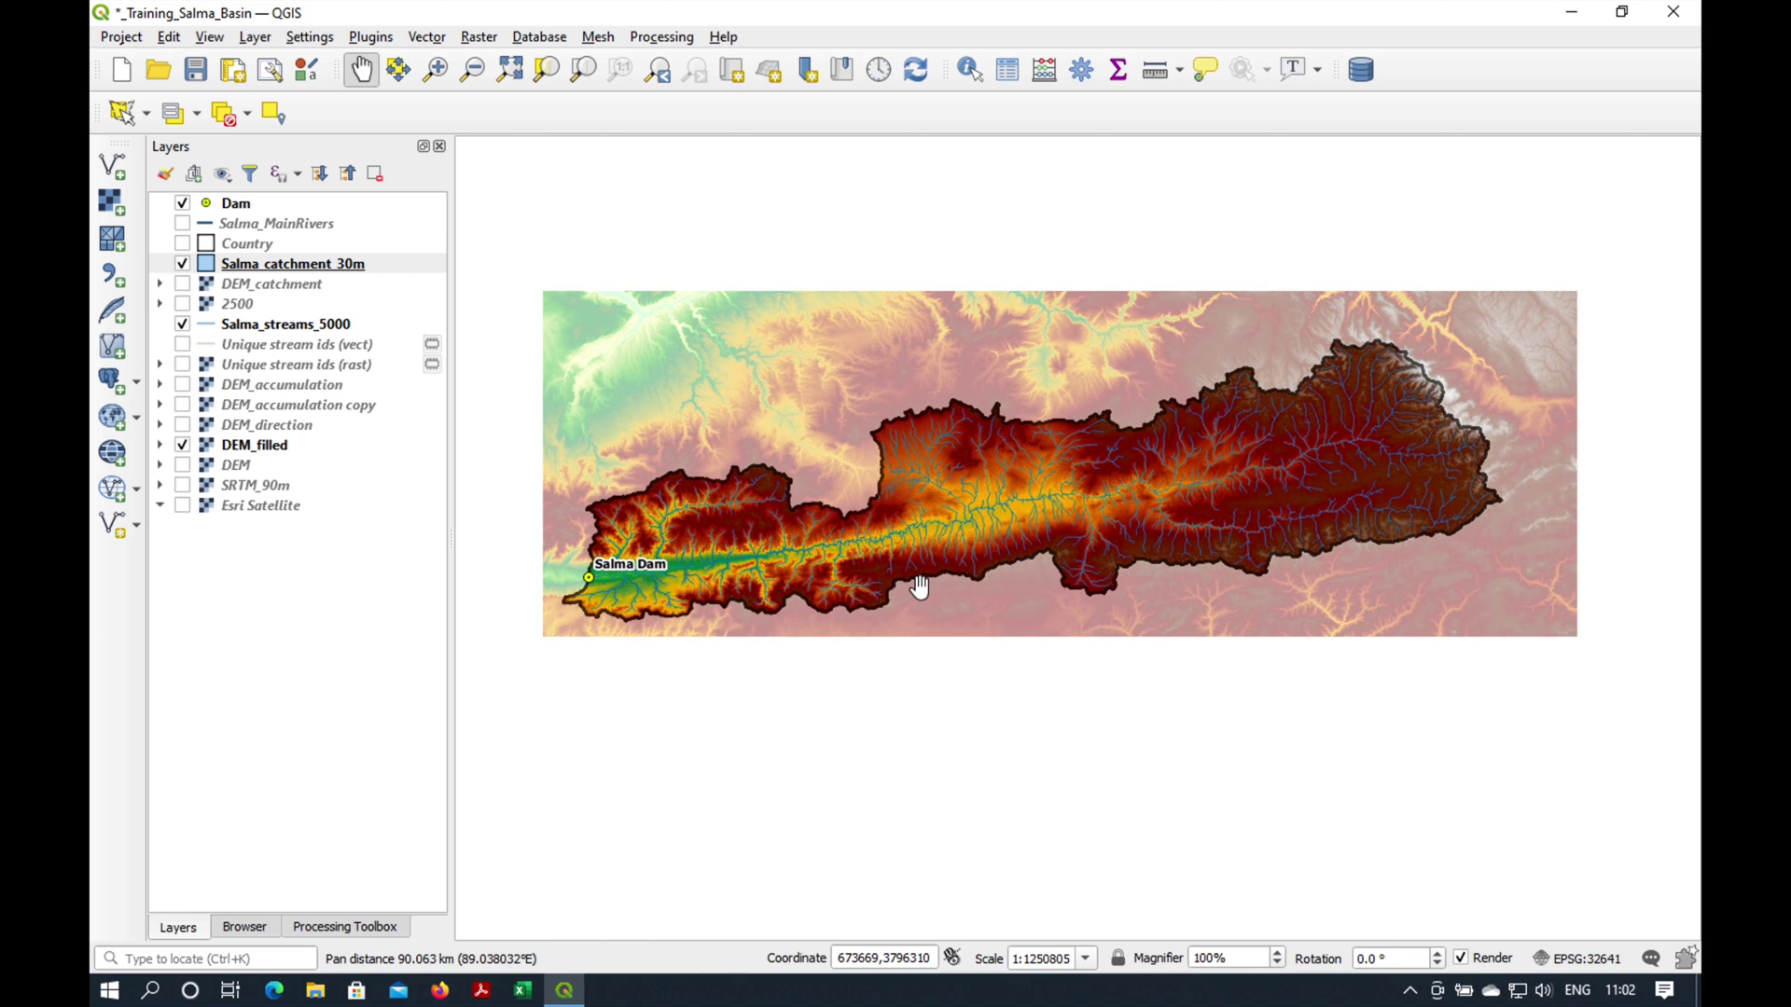
double_click(262, 448)
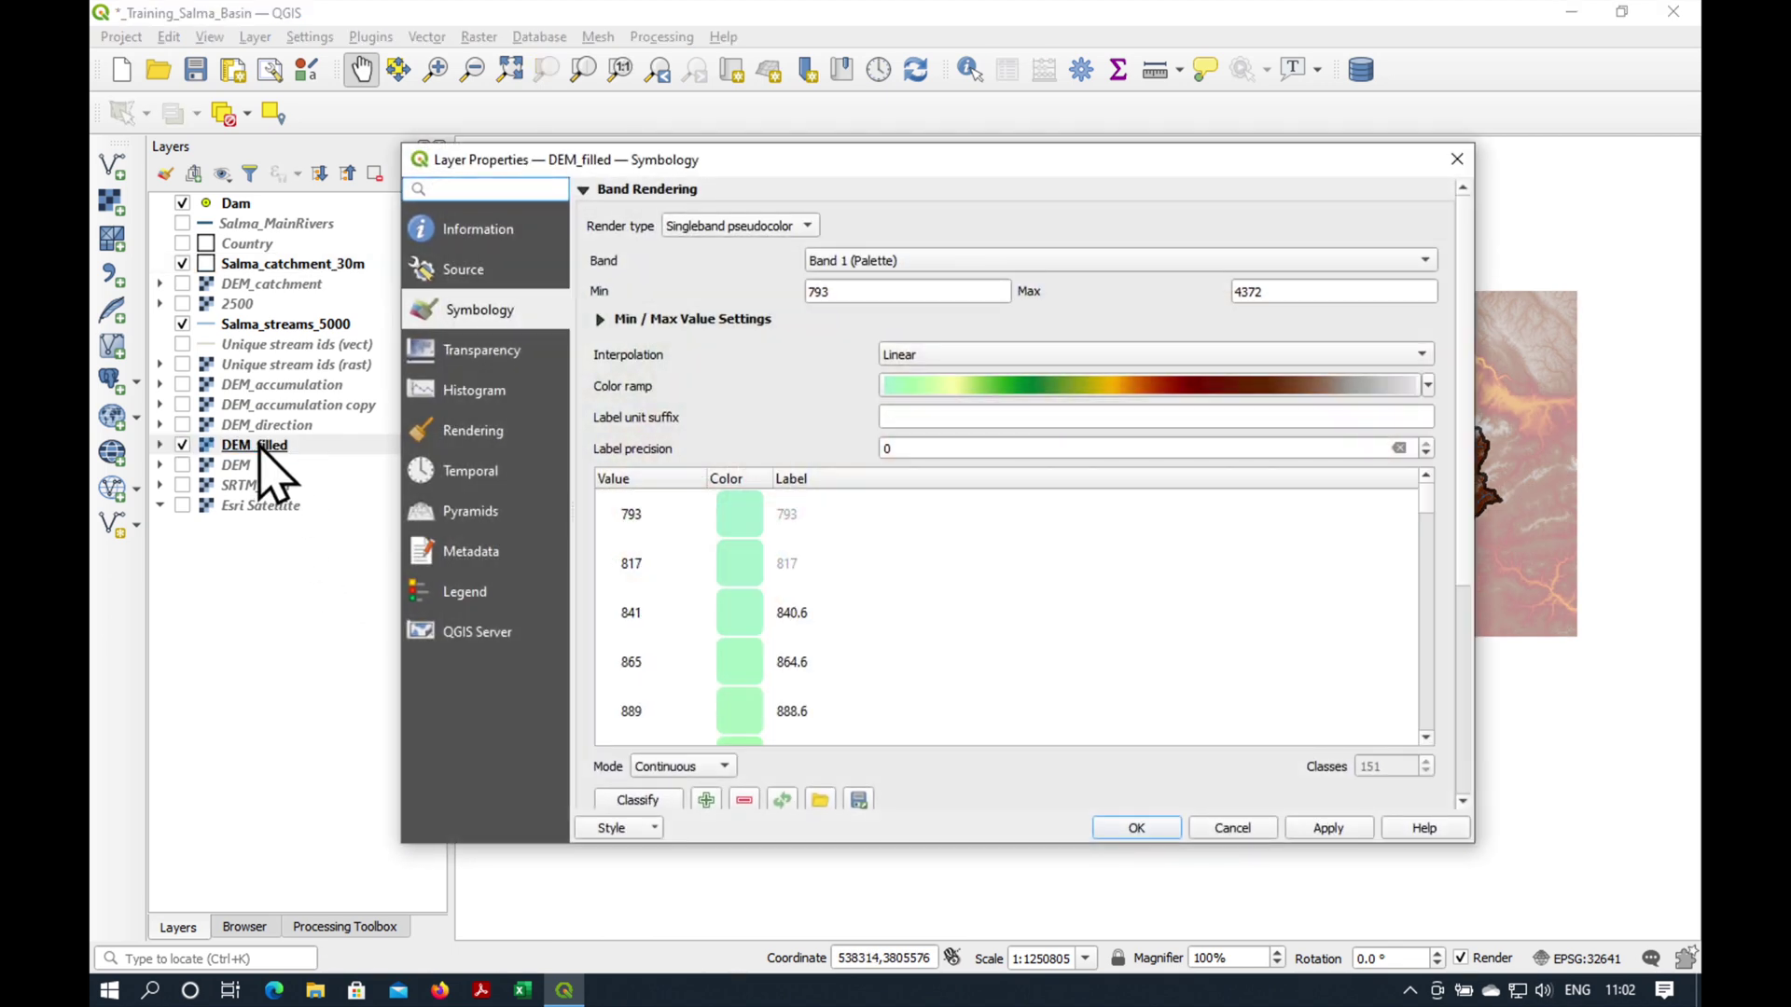
- Set DEM_filled global opacity to 65.7%, then select the Salma_streams_5000 layer
left_click(447, 349)
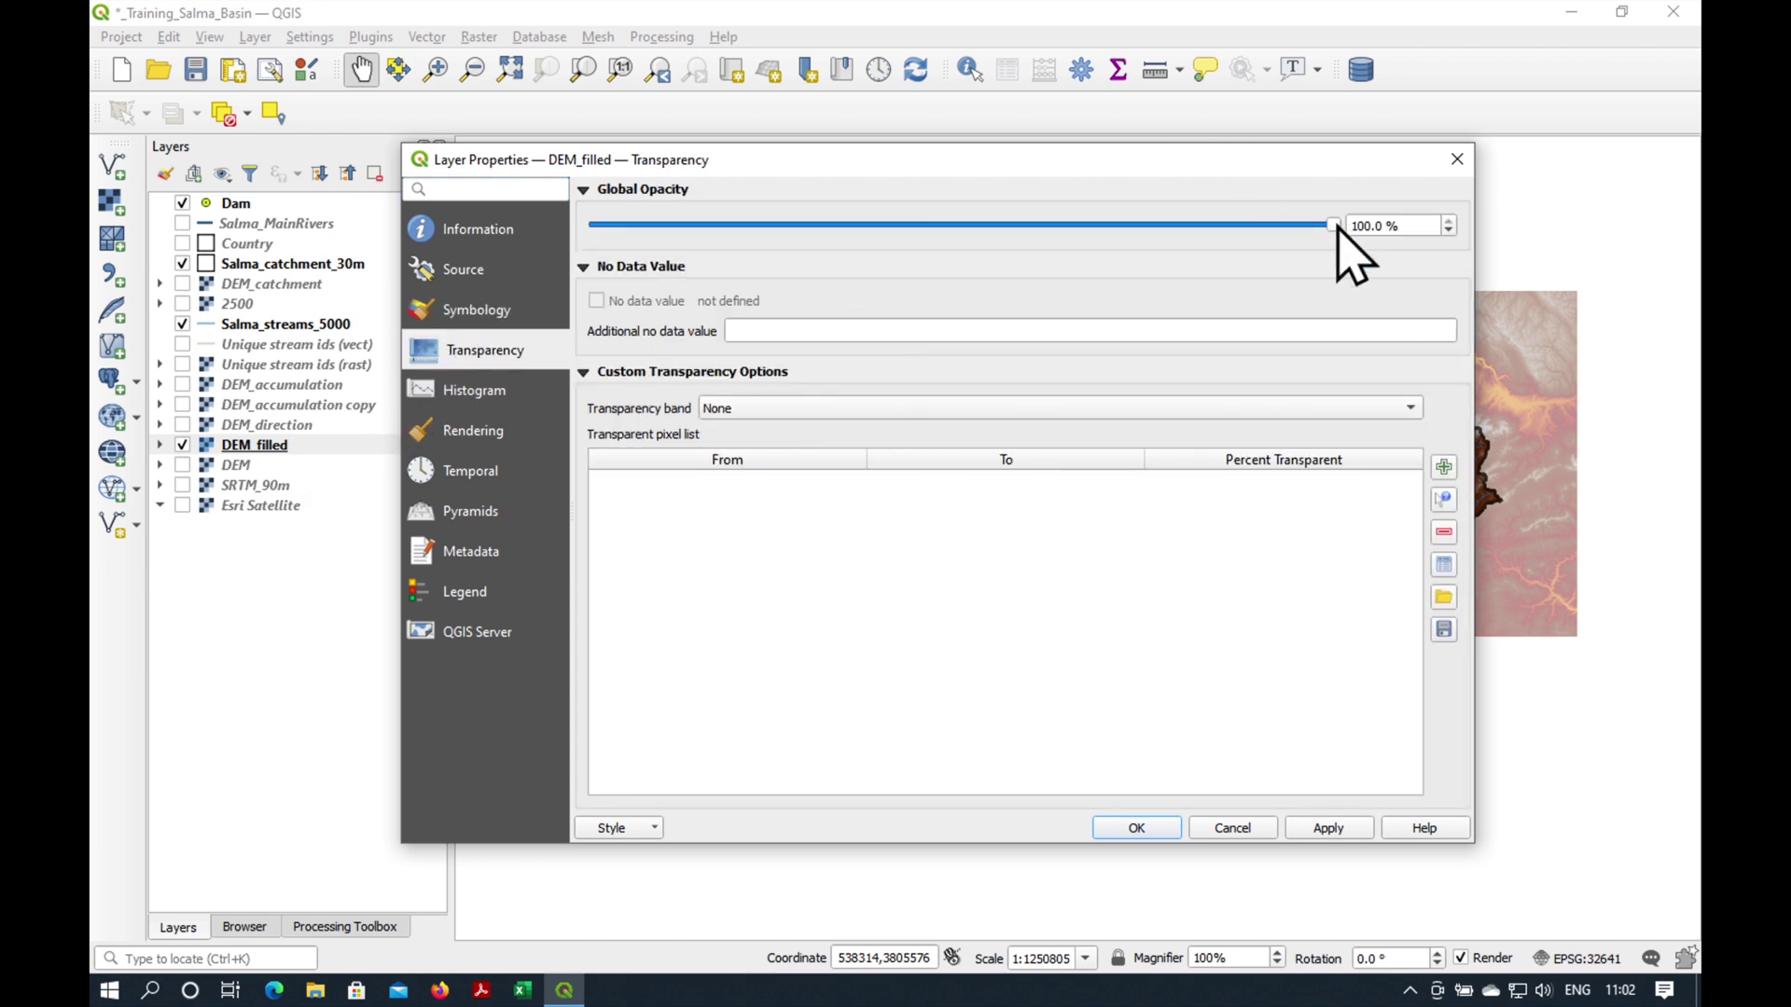
left_click_drag(1337, 227, 1082, 227)
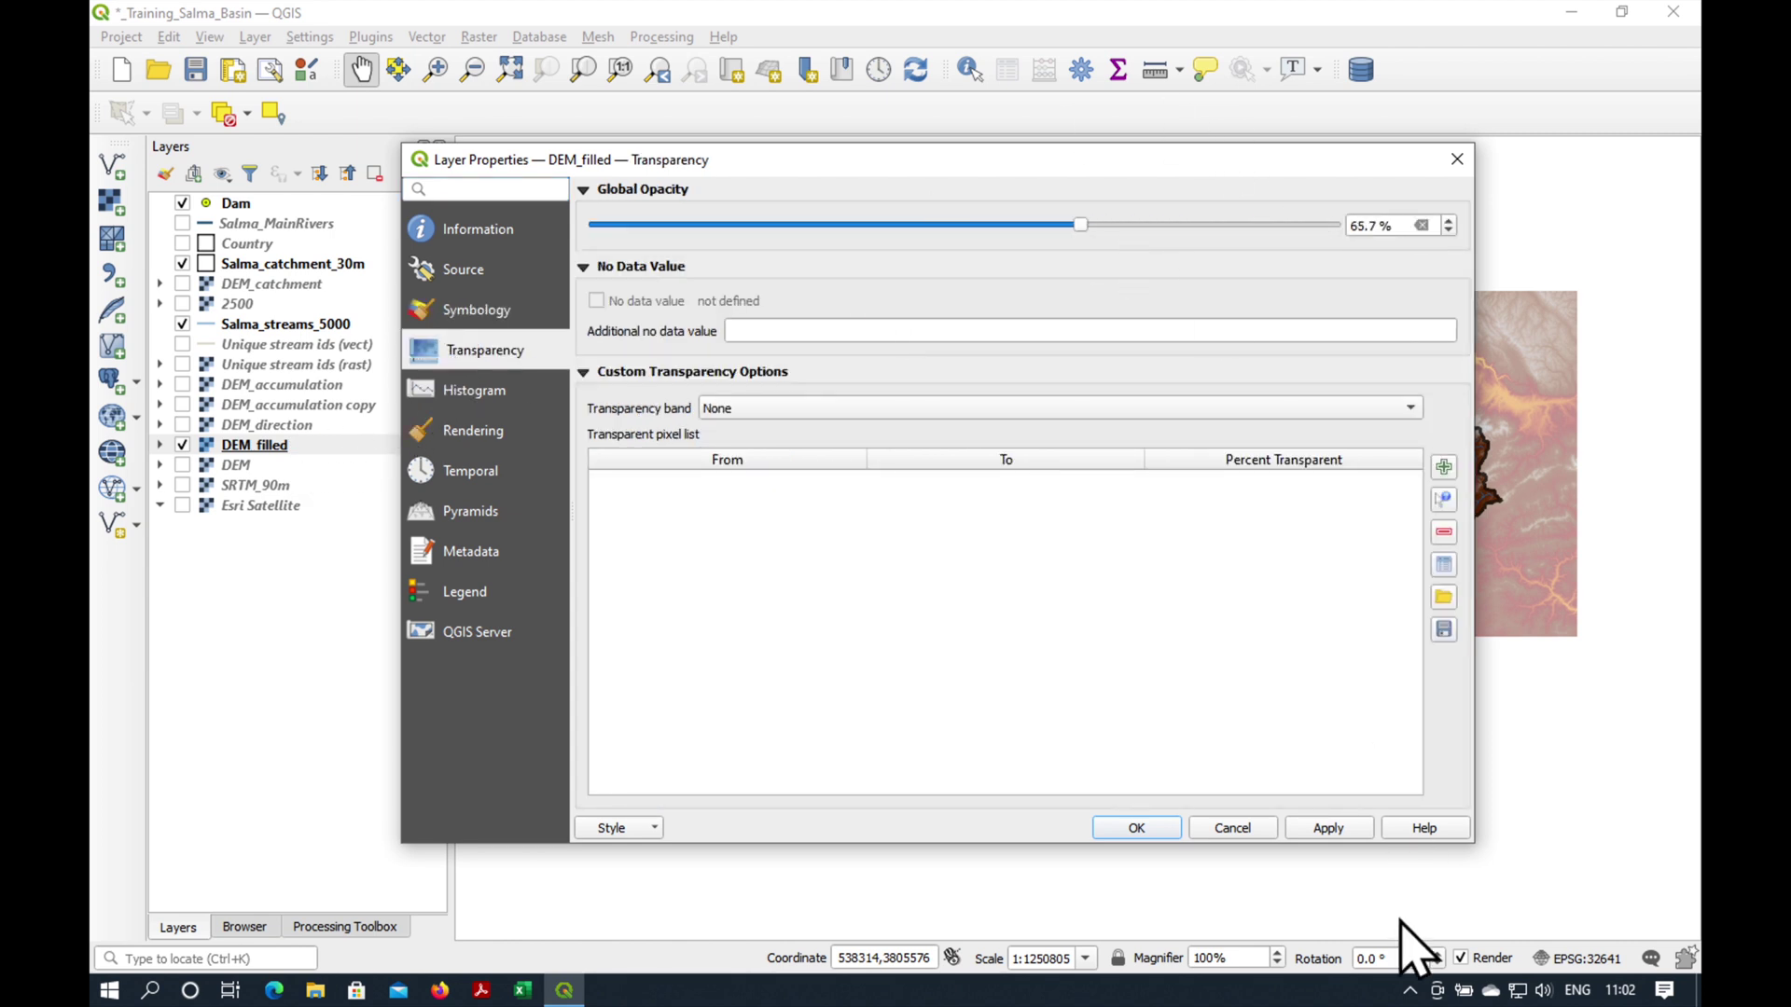
left_click(1315, 833)
left_click(1152, 827)
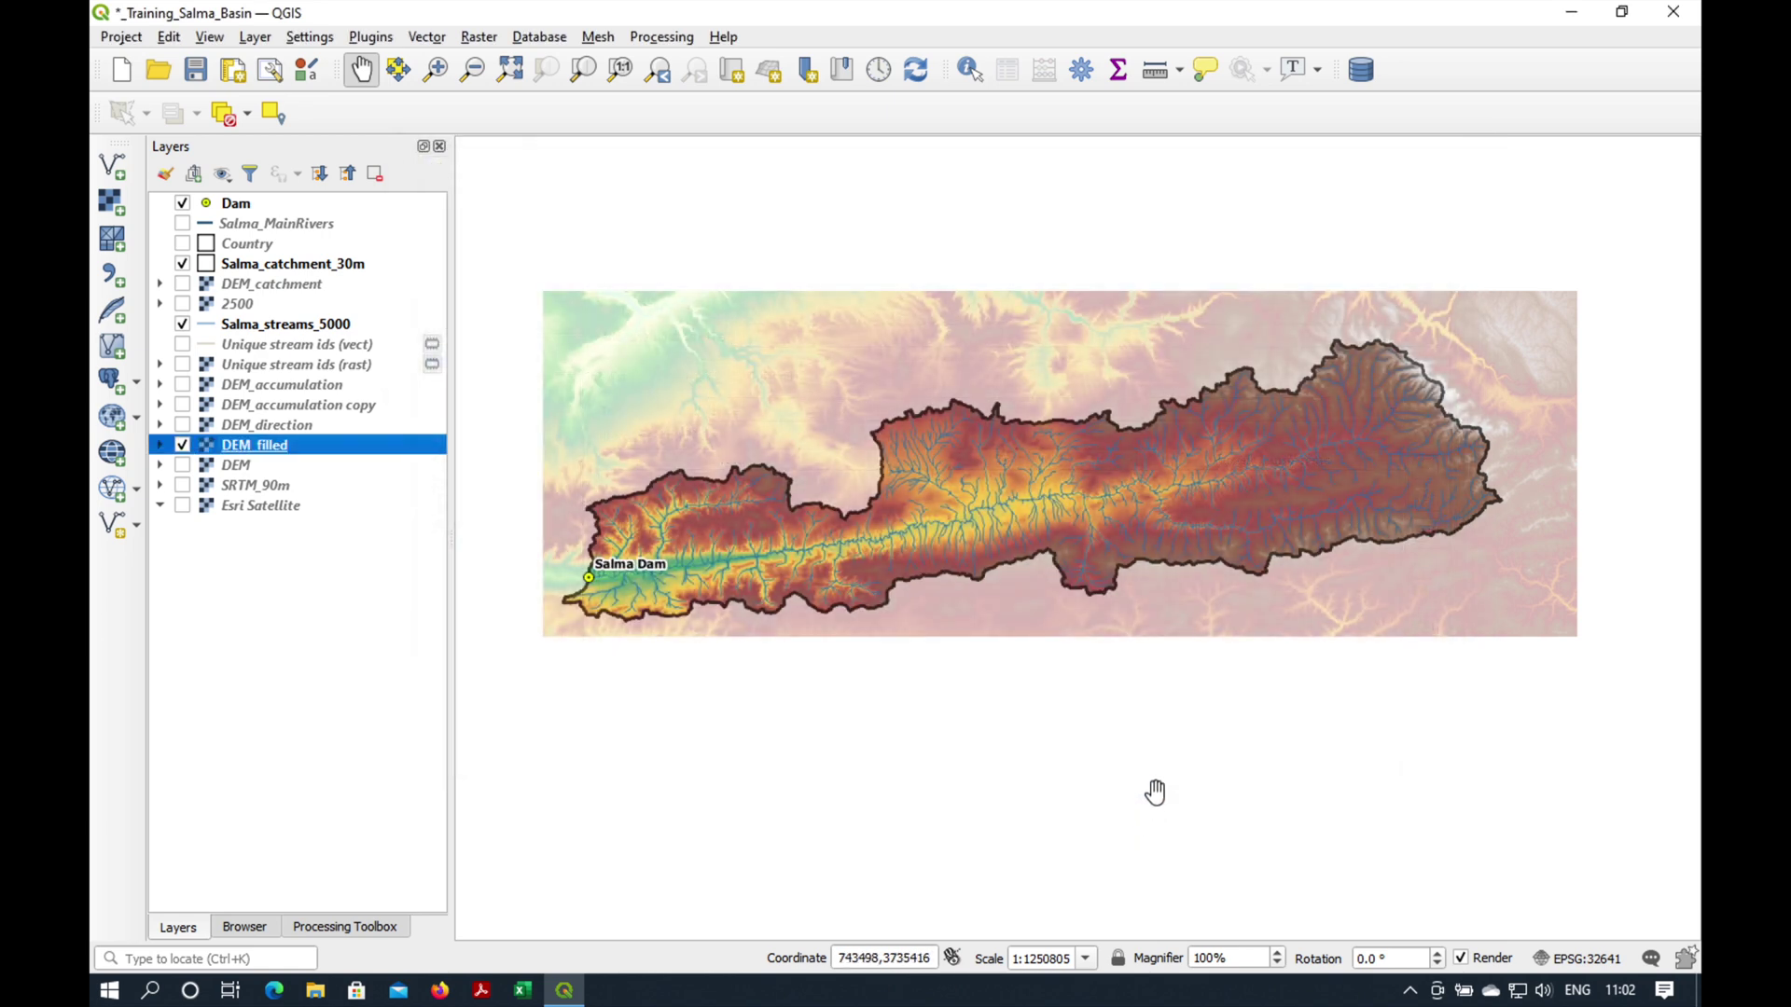
scroll(927, 604, "up", 1)
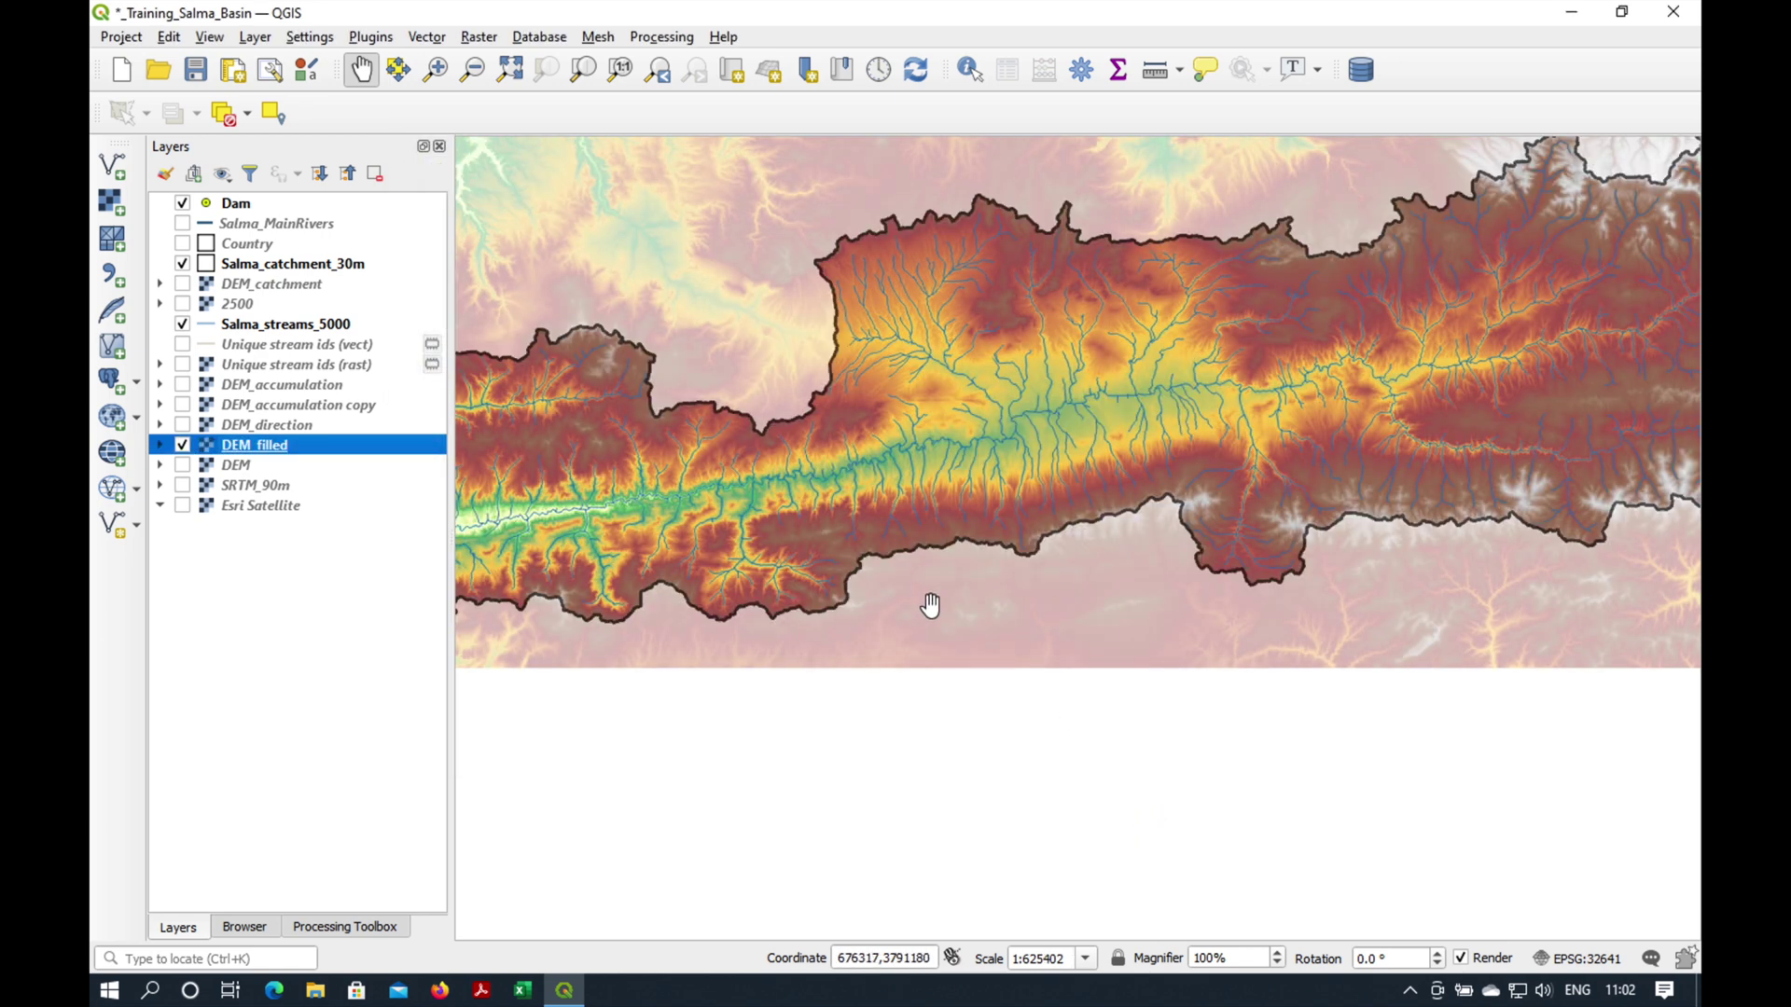
left_click(206, 326)
- Set the Salma_streams_5000 line symbol colour to a deep, dark blue
double_click(206, 327)
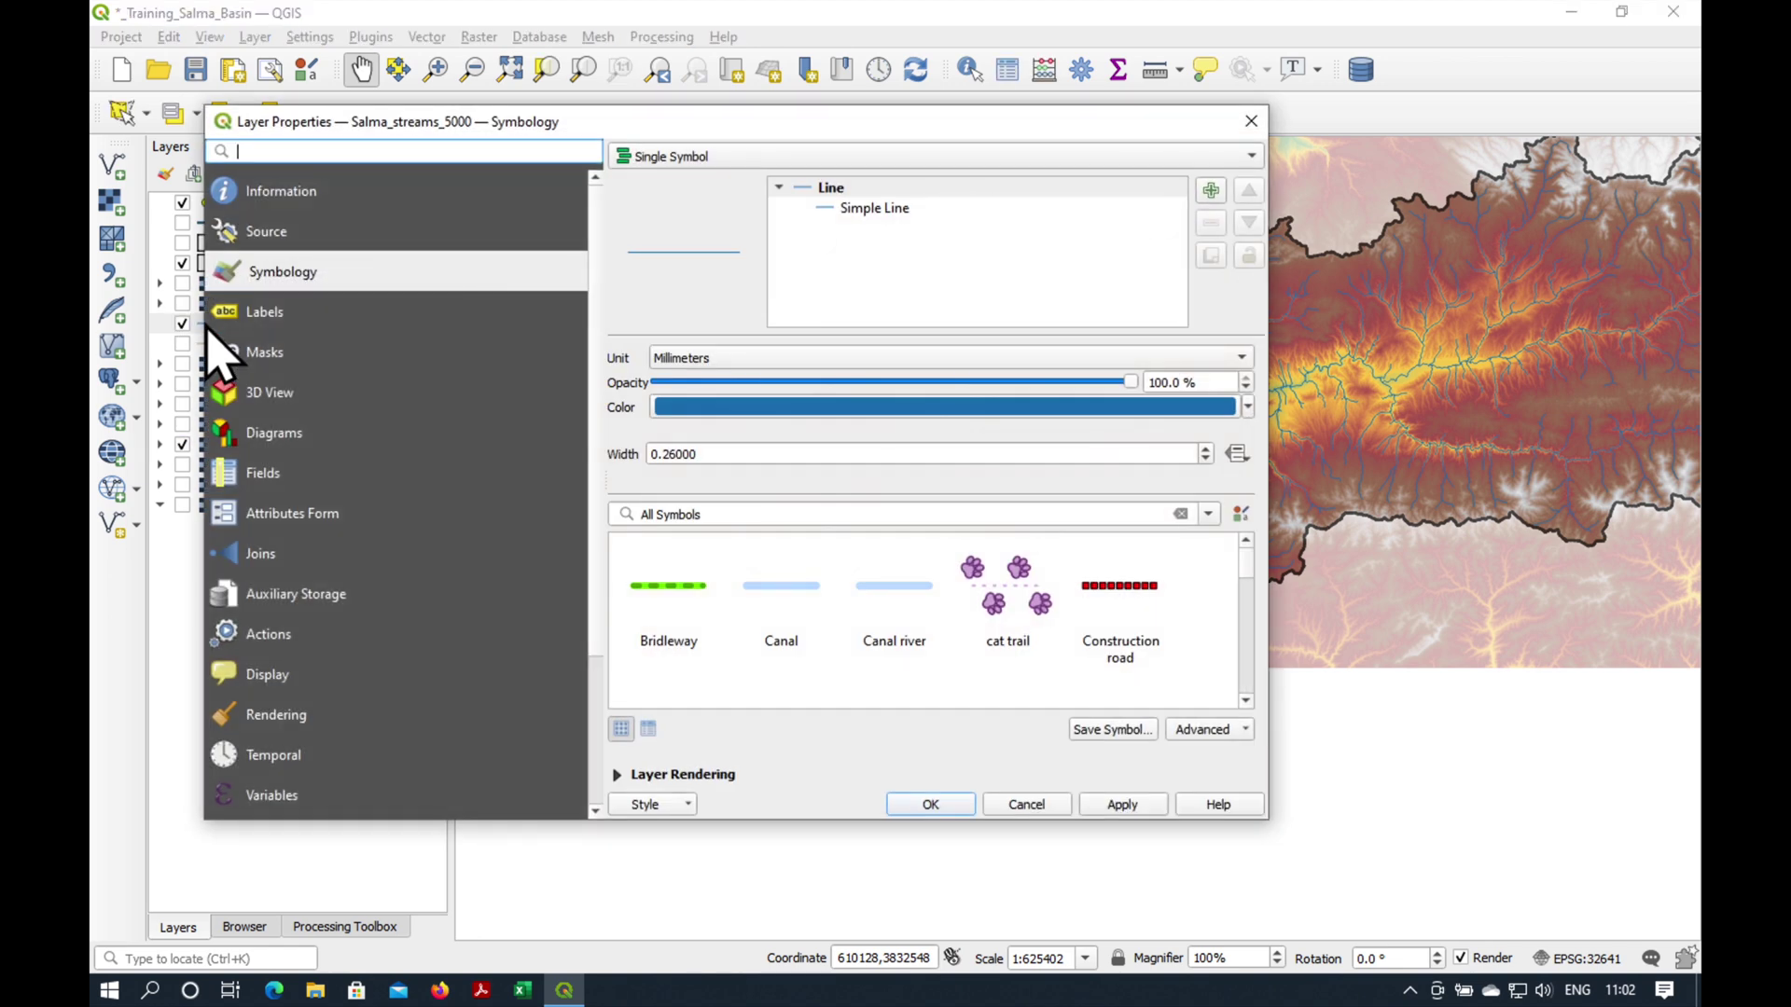
left_click(1248, 407)
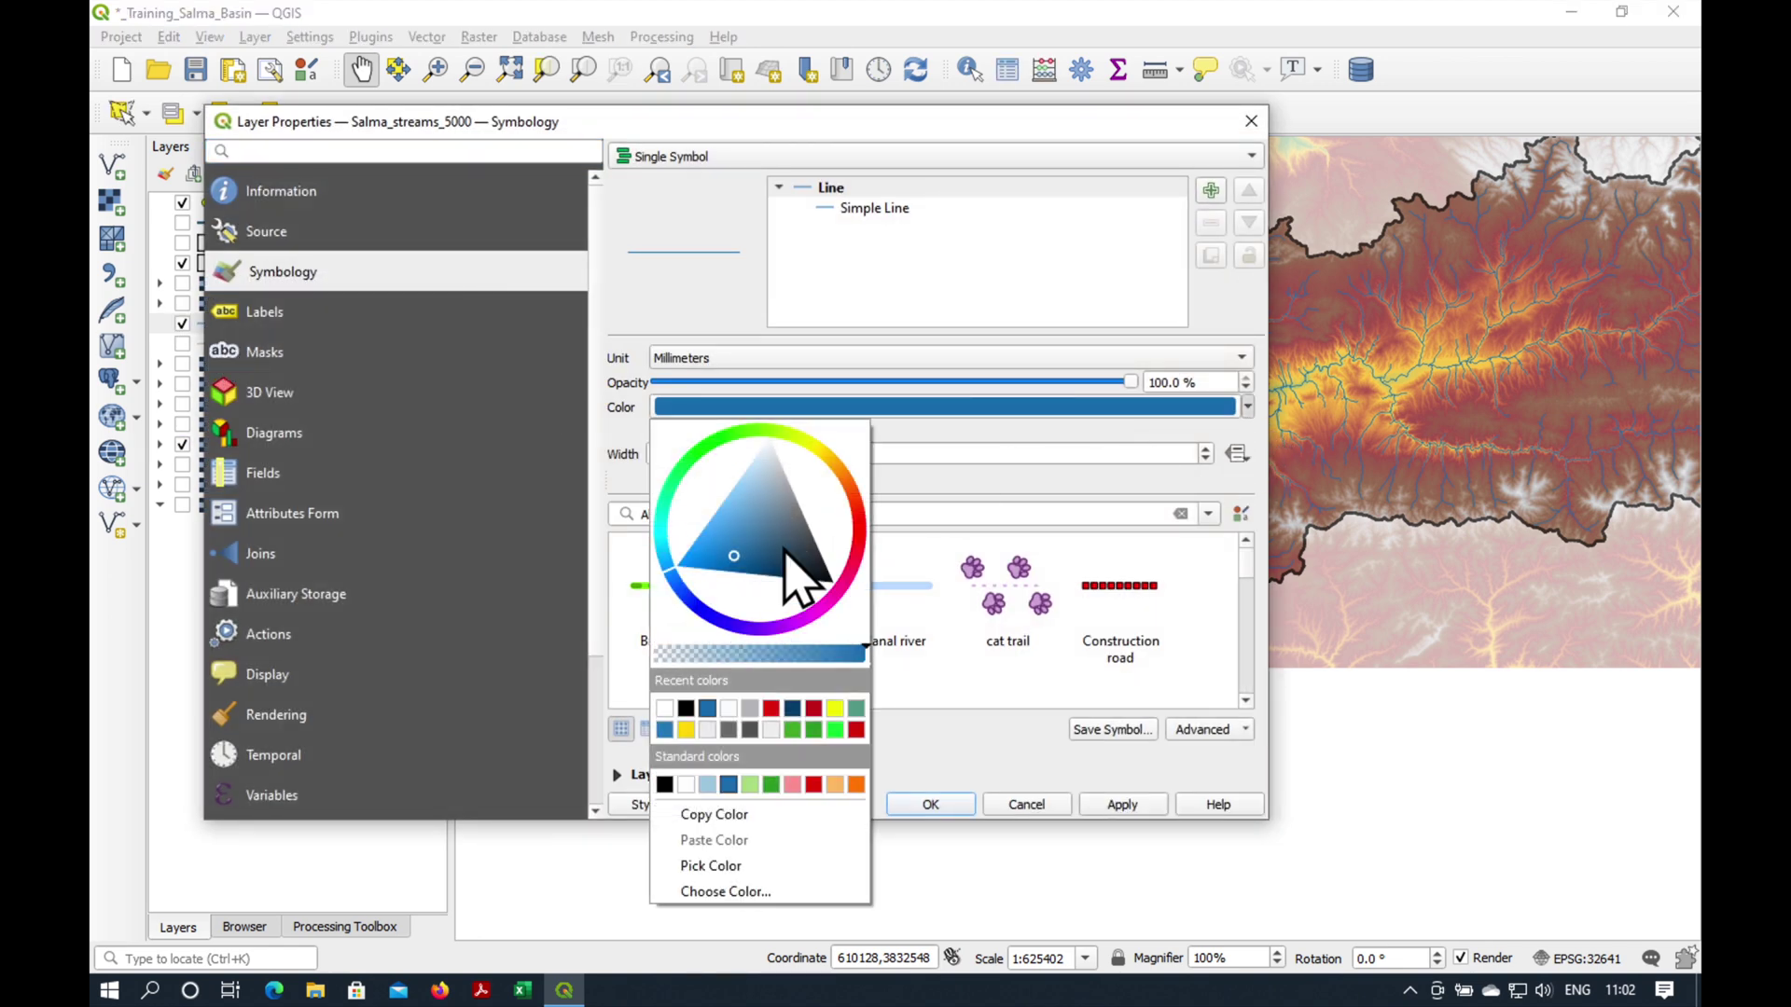
mouse_move(787, 572)
left_mouse_down()
mouse_move(799, 592)
mouse_move(675, 584)
mouse_move(711, 631)
left_mouse_up()
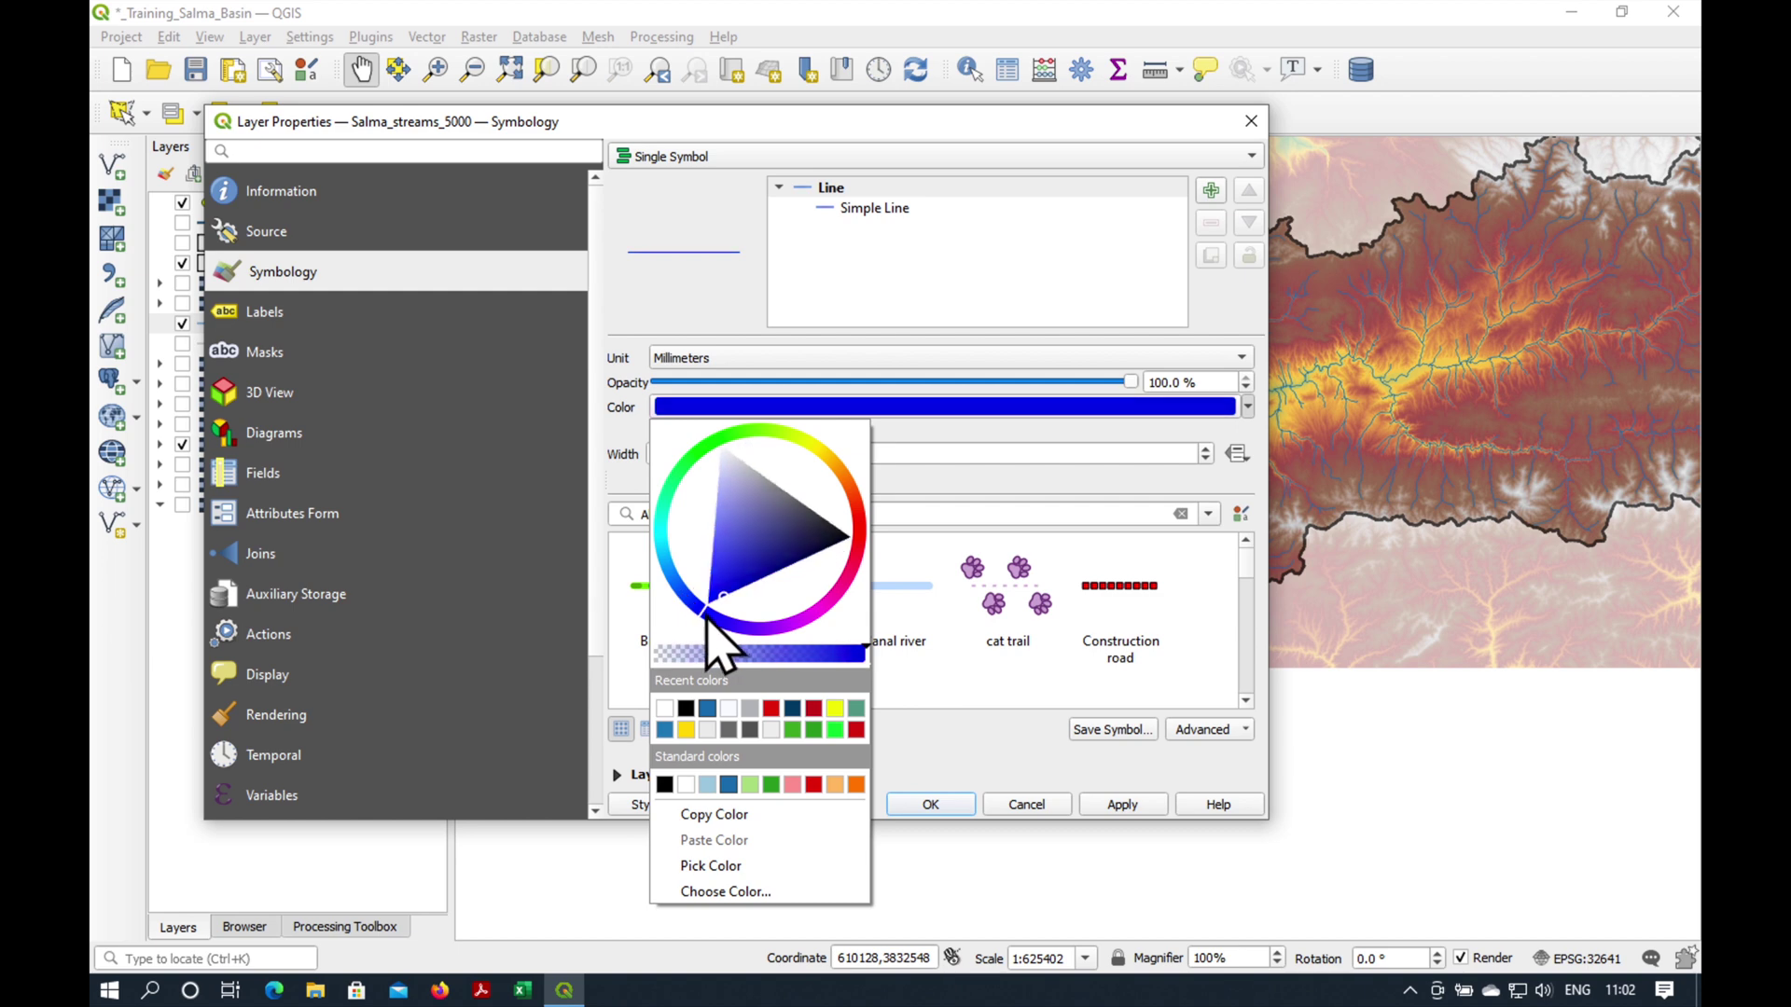
left_click(1121, 807)
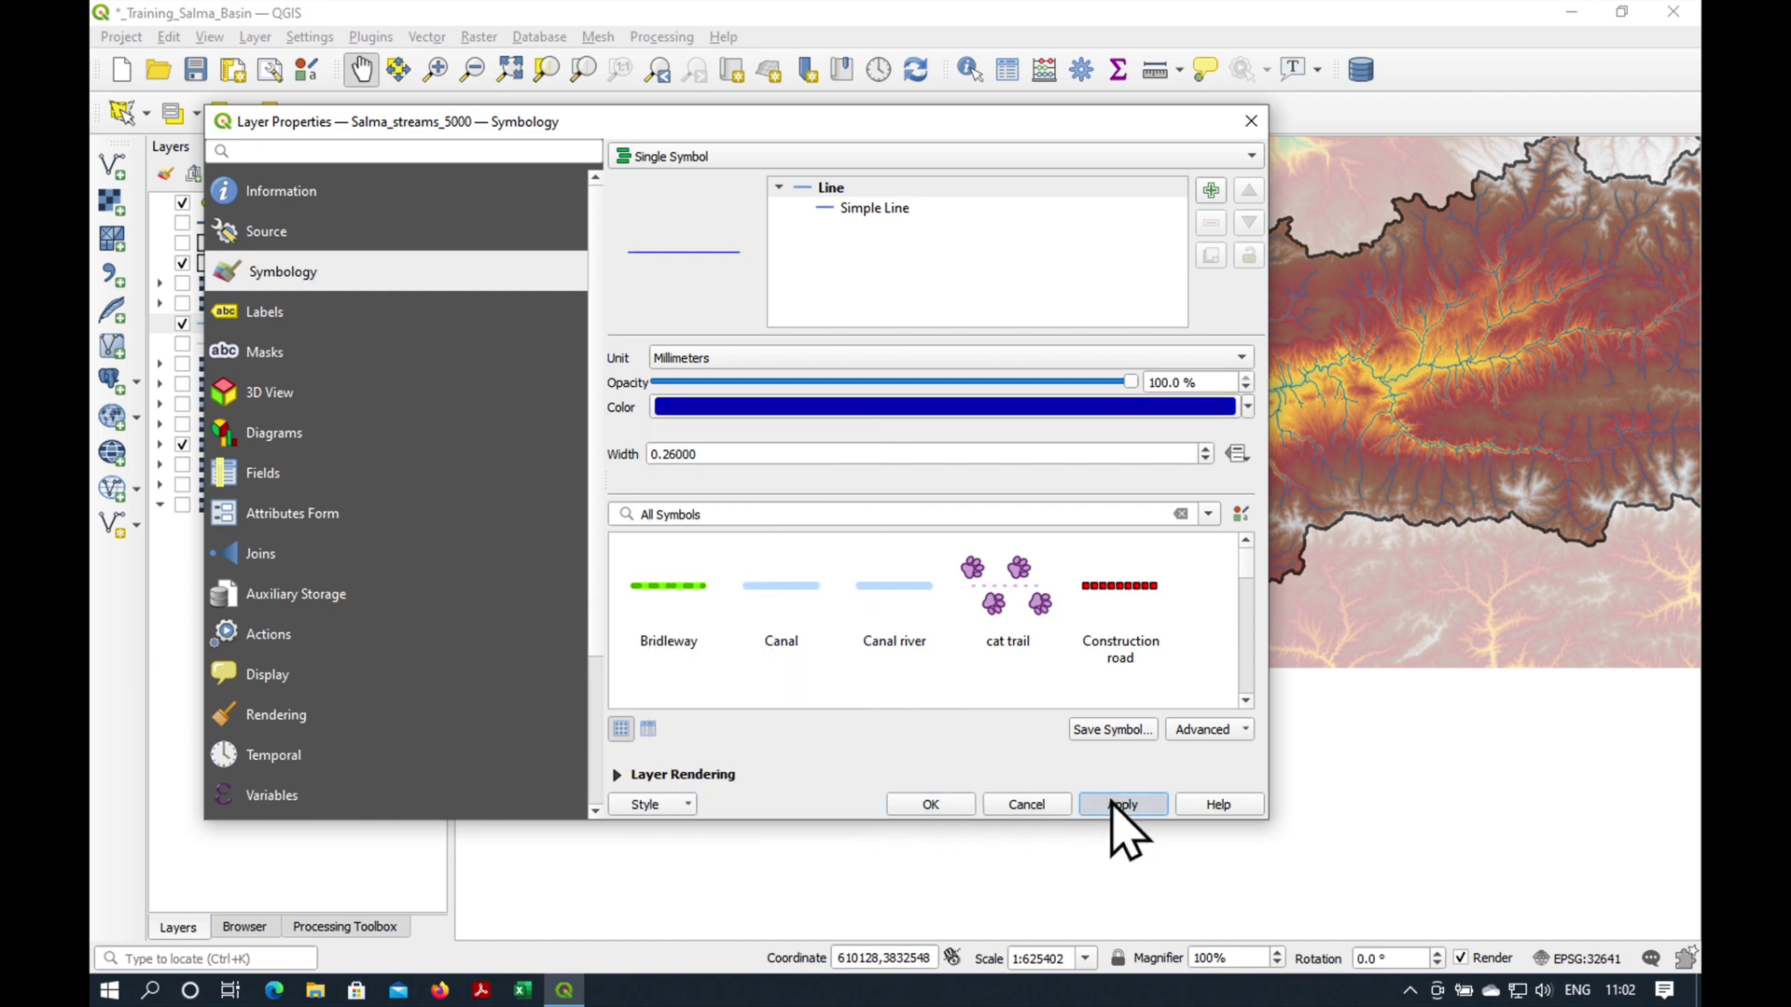
left_click(961, 808)
scroll(837, 587, "down", 1)
left_click_drag(762, 585, 817, 602)
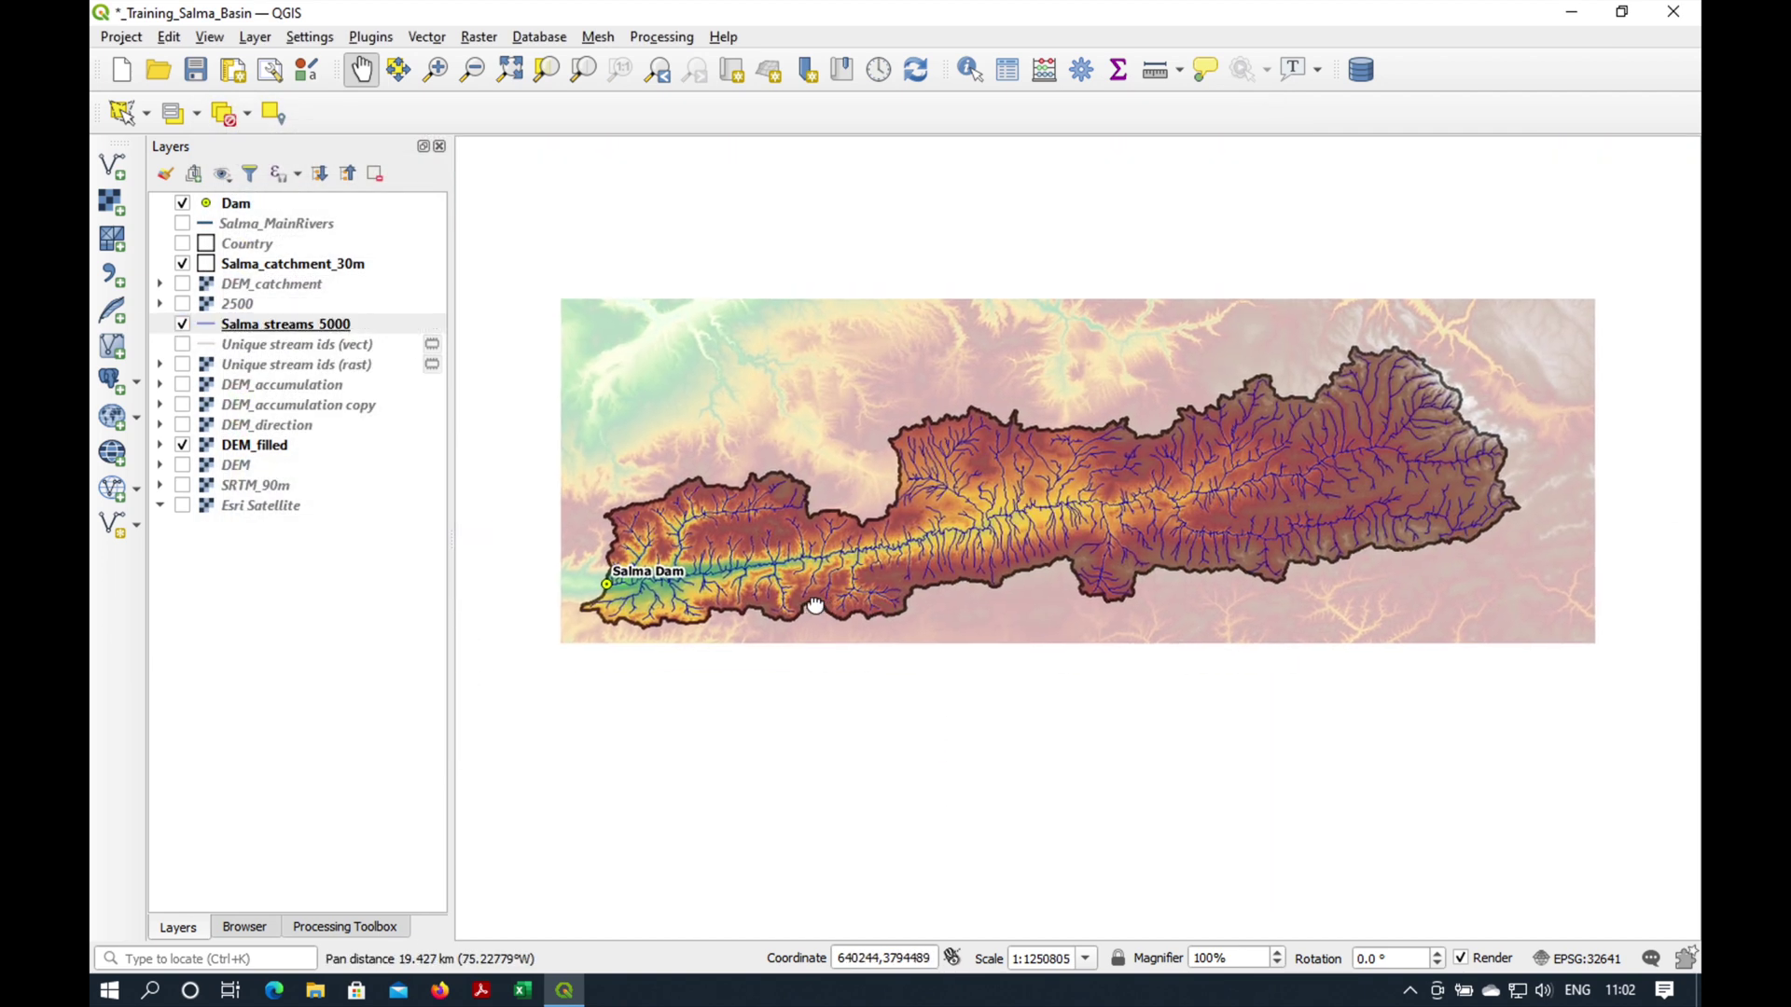